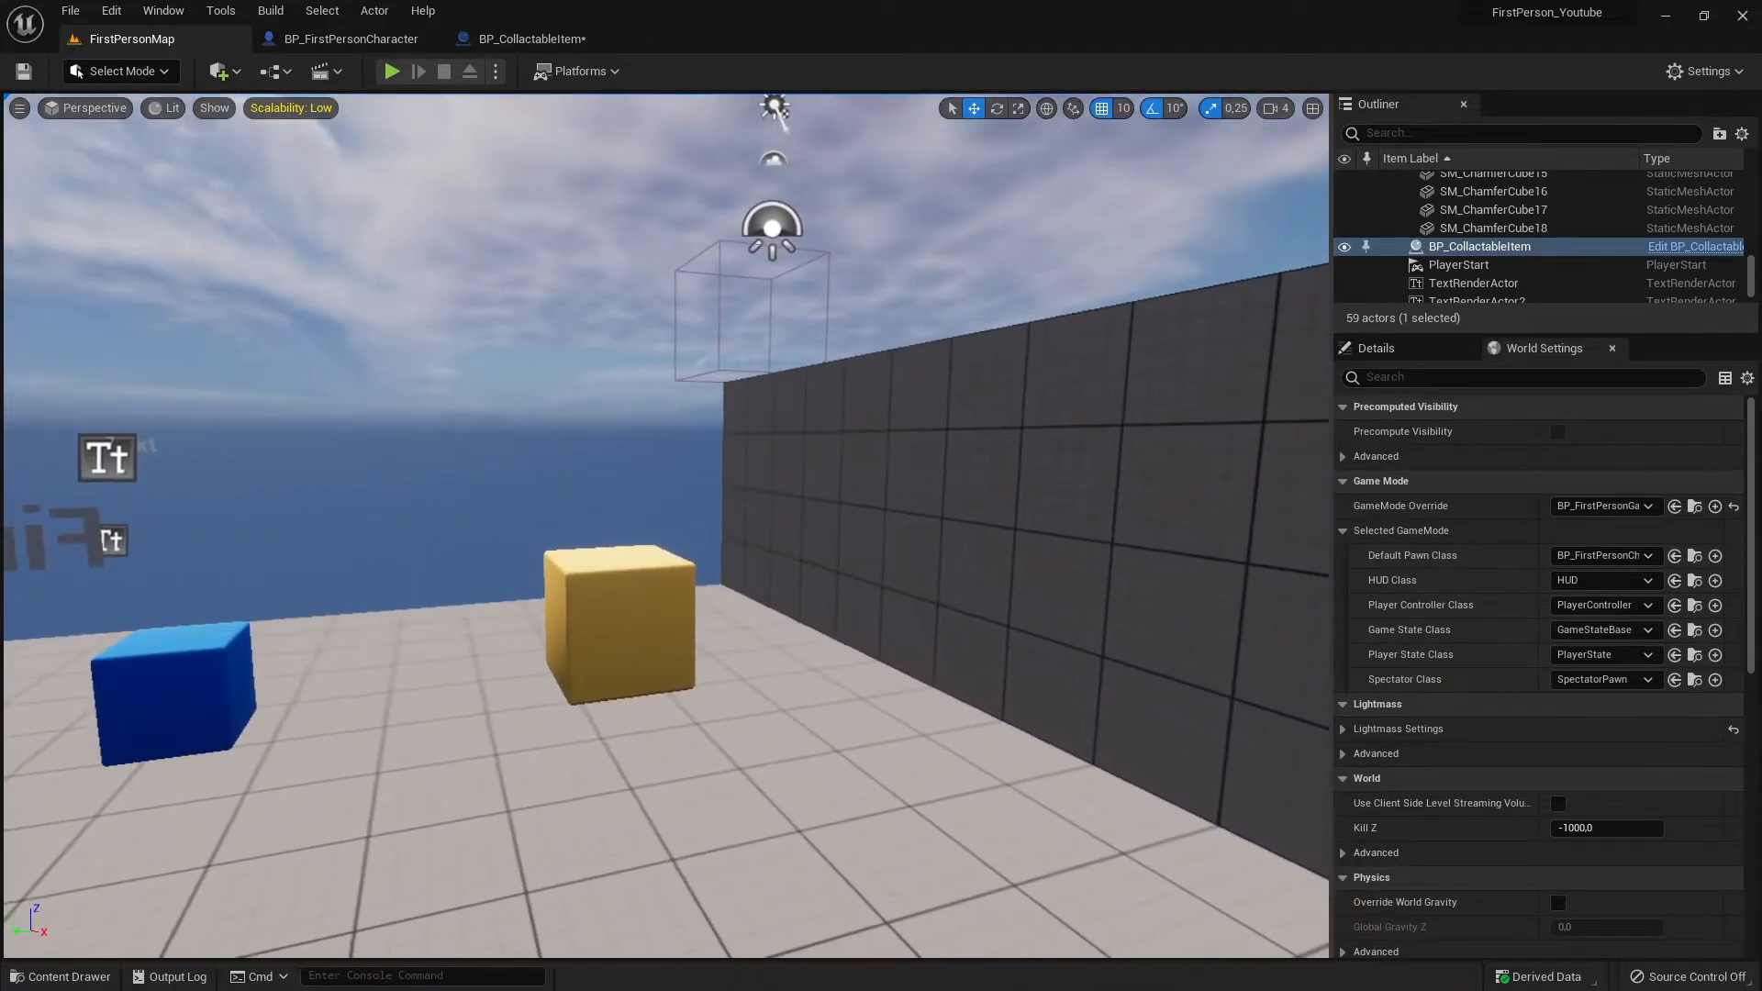
Playtest the level by picking up the rifle and shooting at the blue cubes, and end the play session.
{"action": "left_click", "coordinate": [637, 570]}
{"action": "left_click", "coordinate": [232, 646]}
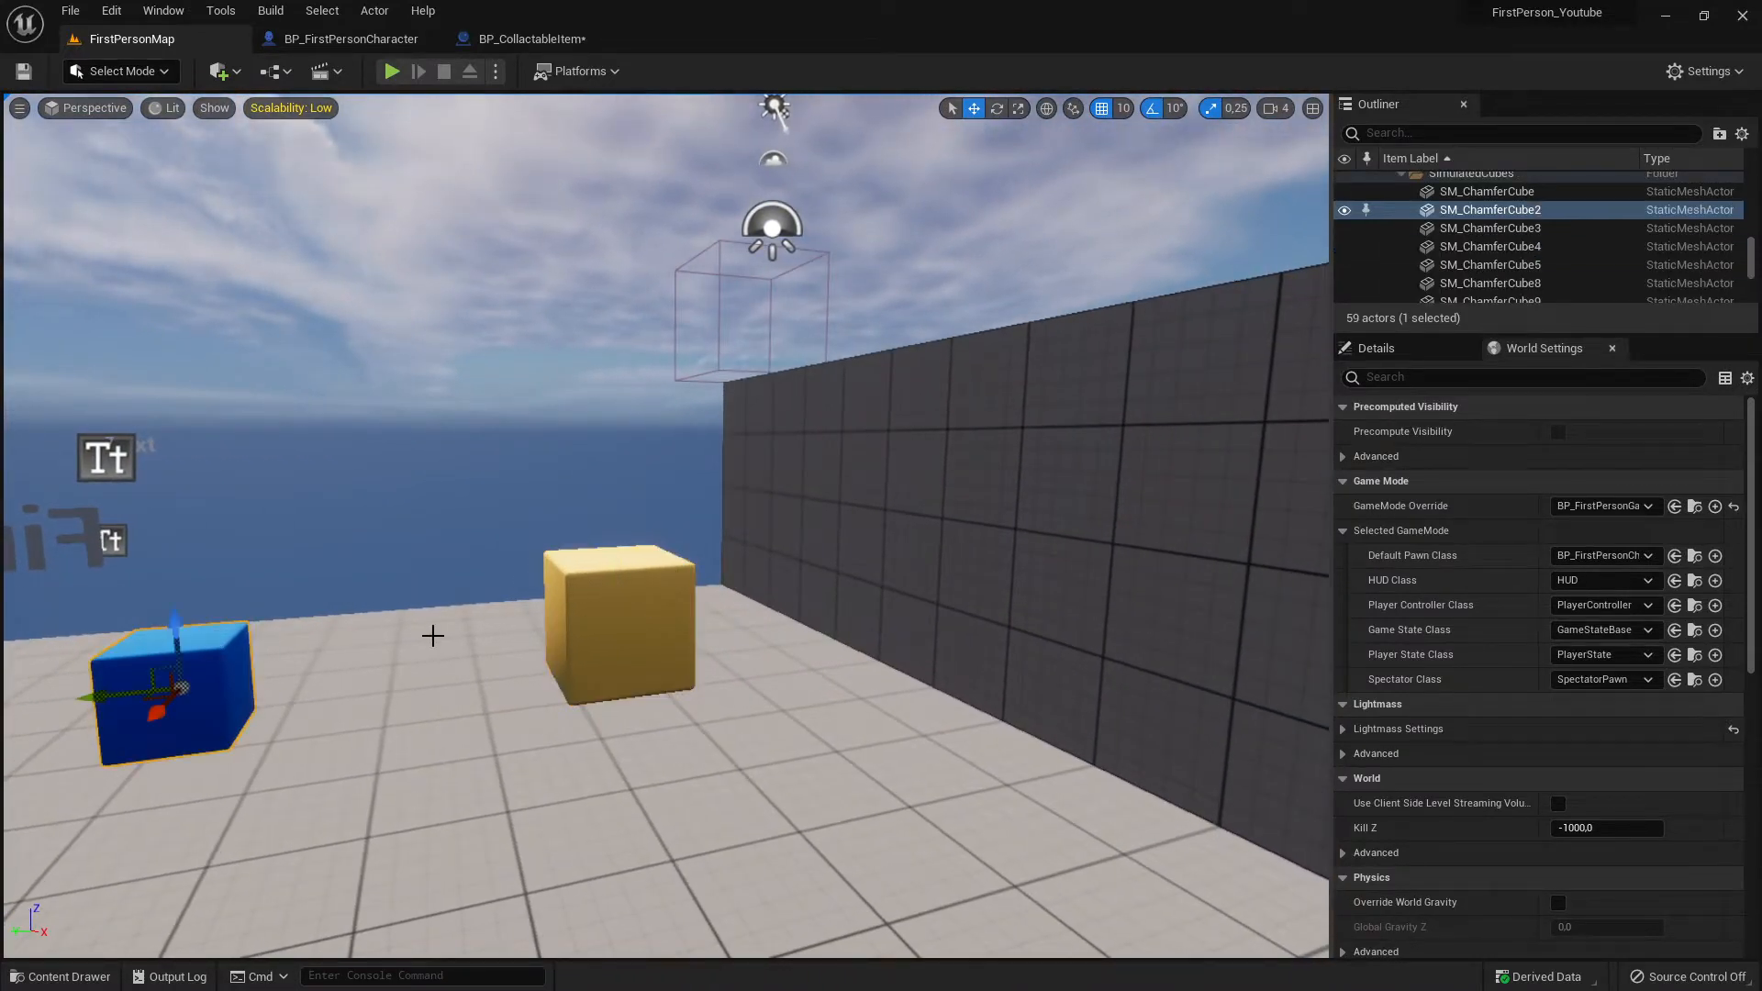
{"action": "left_click", "coordinate": [391, 72]}
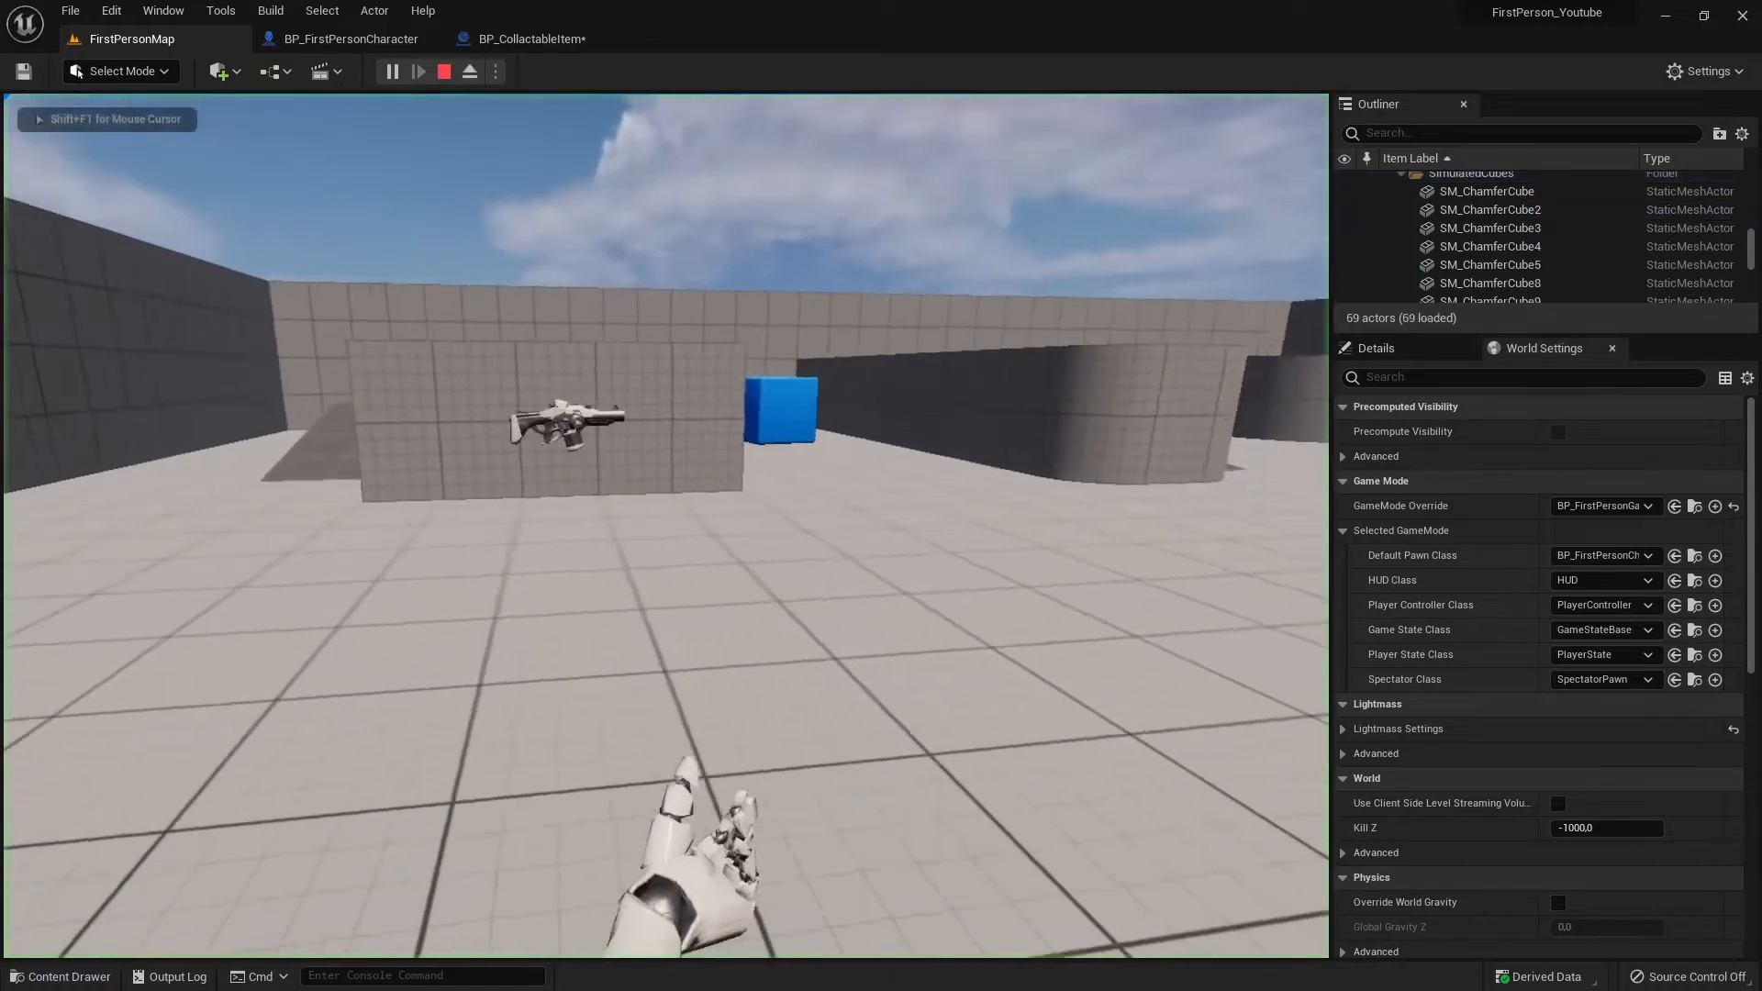
{"action": "key", "text": "w"}
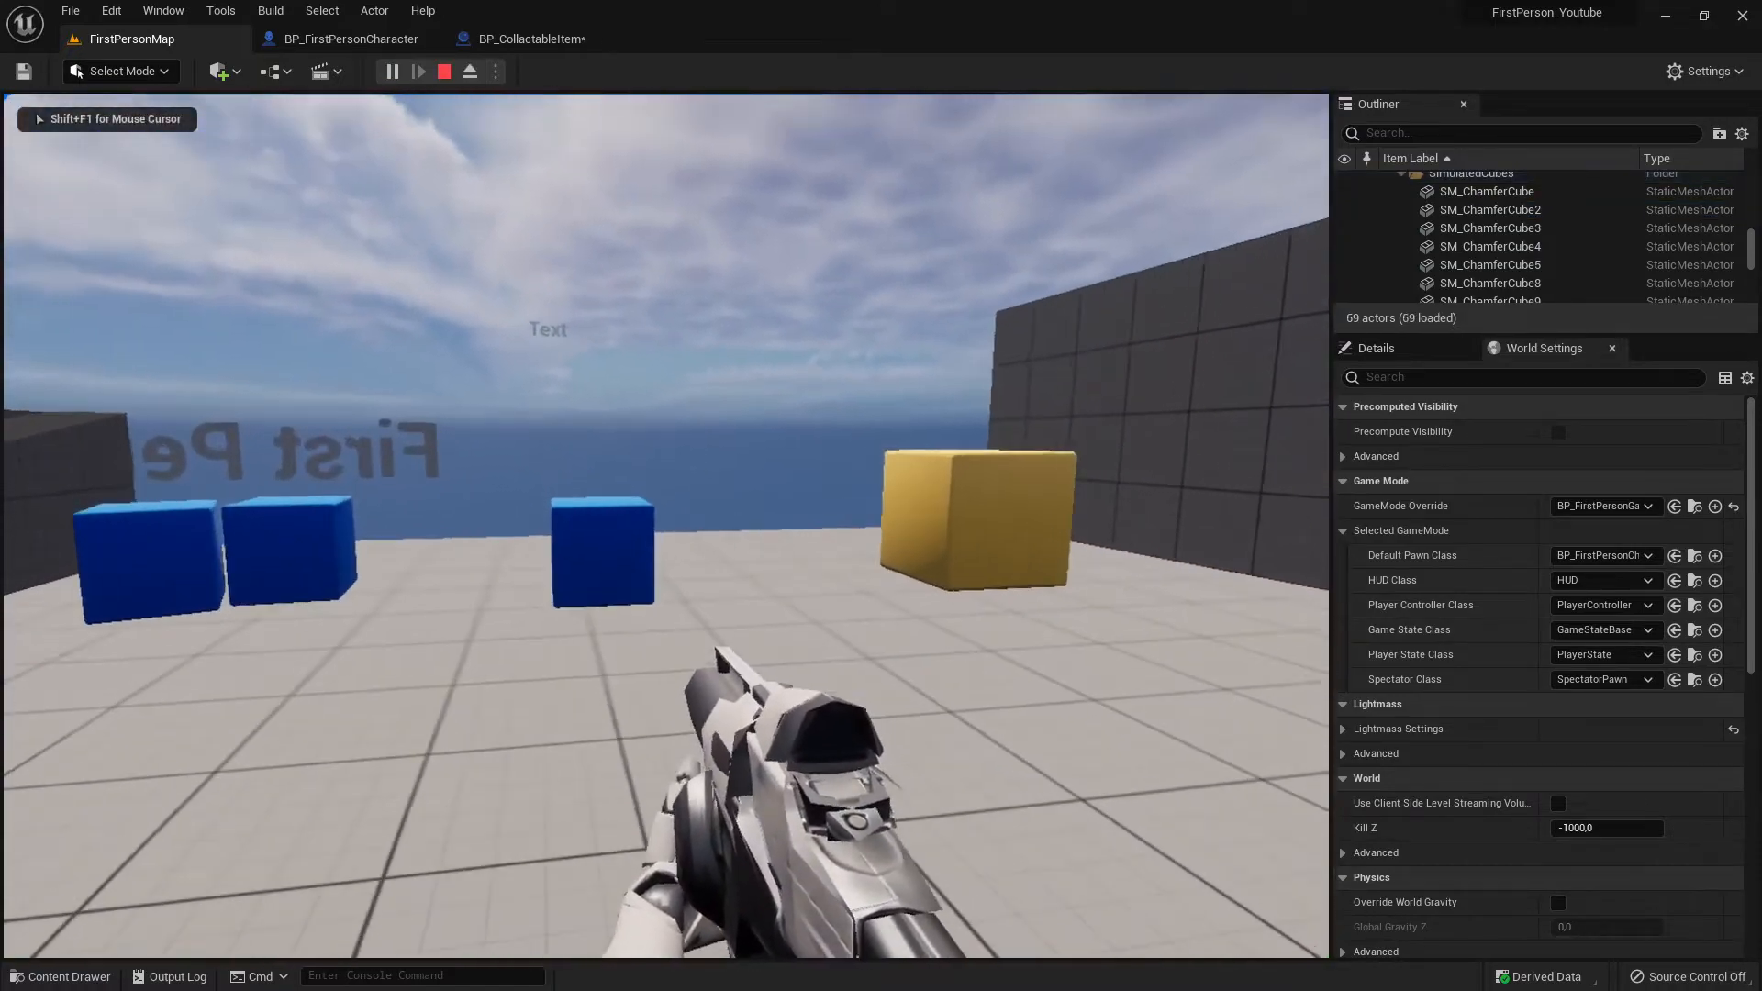
{"action": "left_click", "coordinate": [667, 526]}
{"action": "key", "text": "w"}
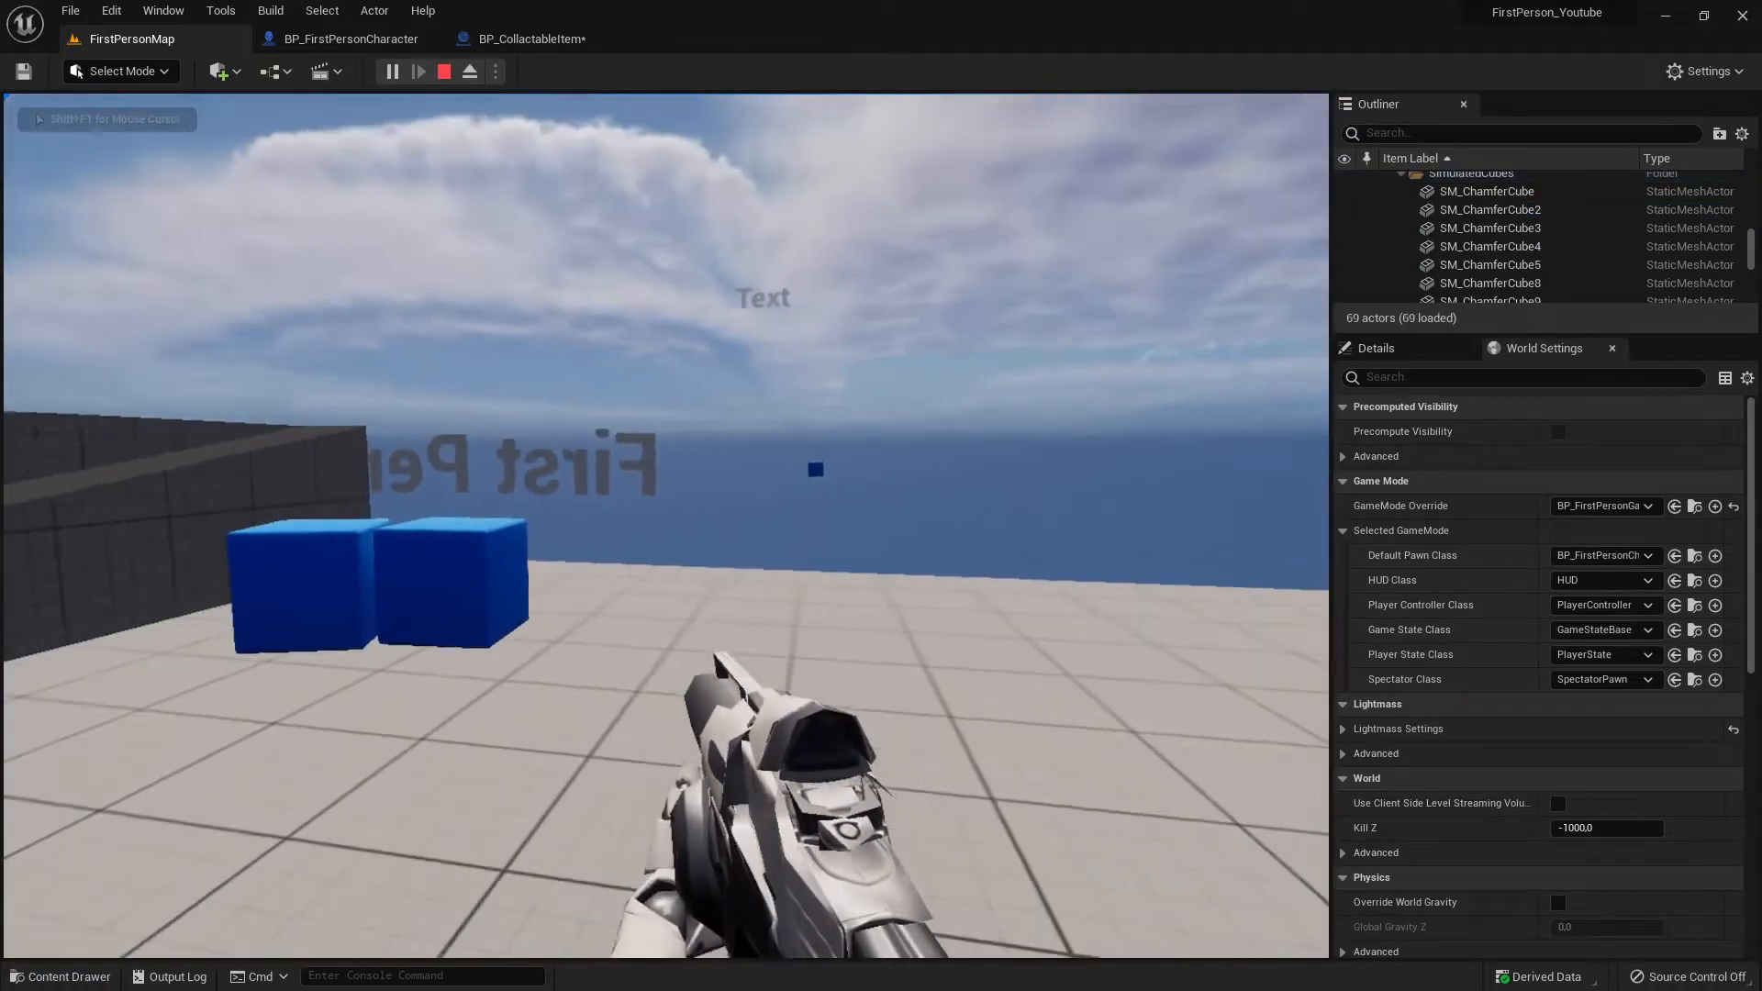
{"action": "left_click", "coordinate": [666, 526]}
{"action": "key", "text": "w"}
{"action": "left_click", "coordinate": [666, 526]}
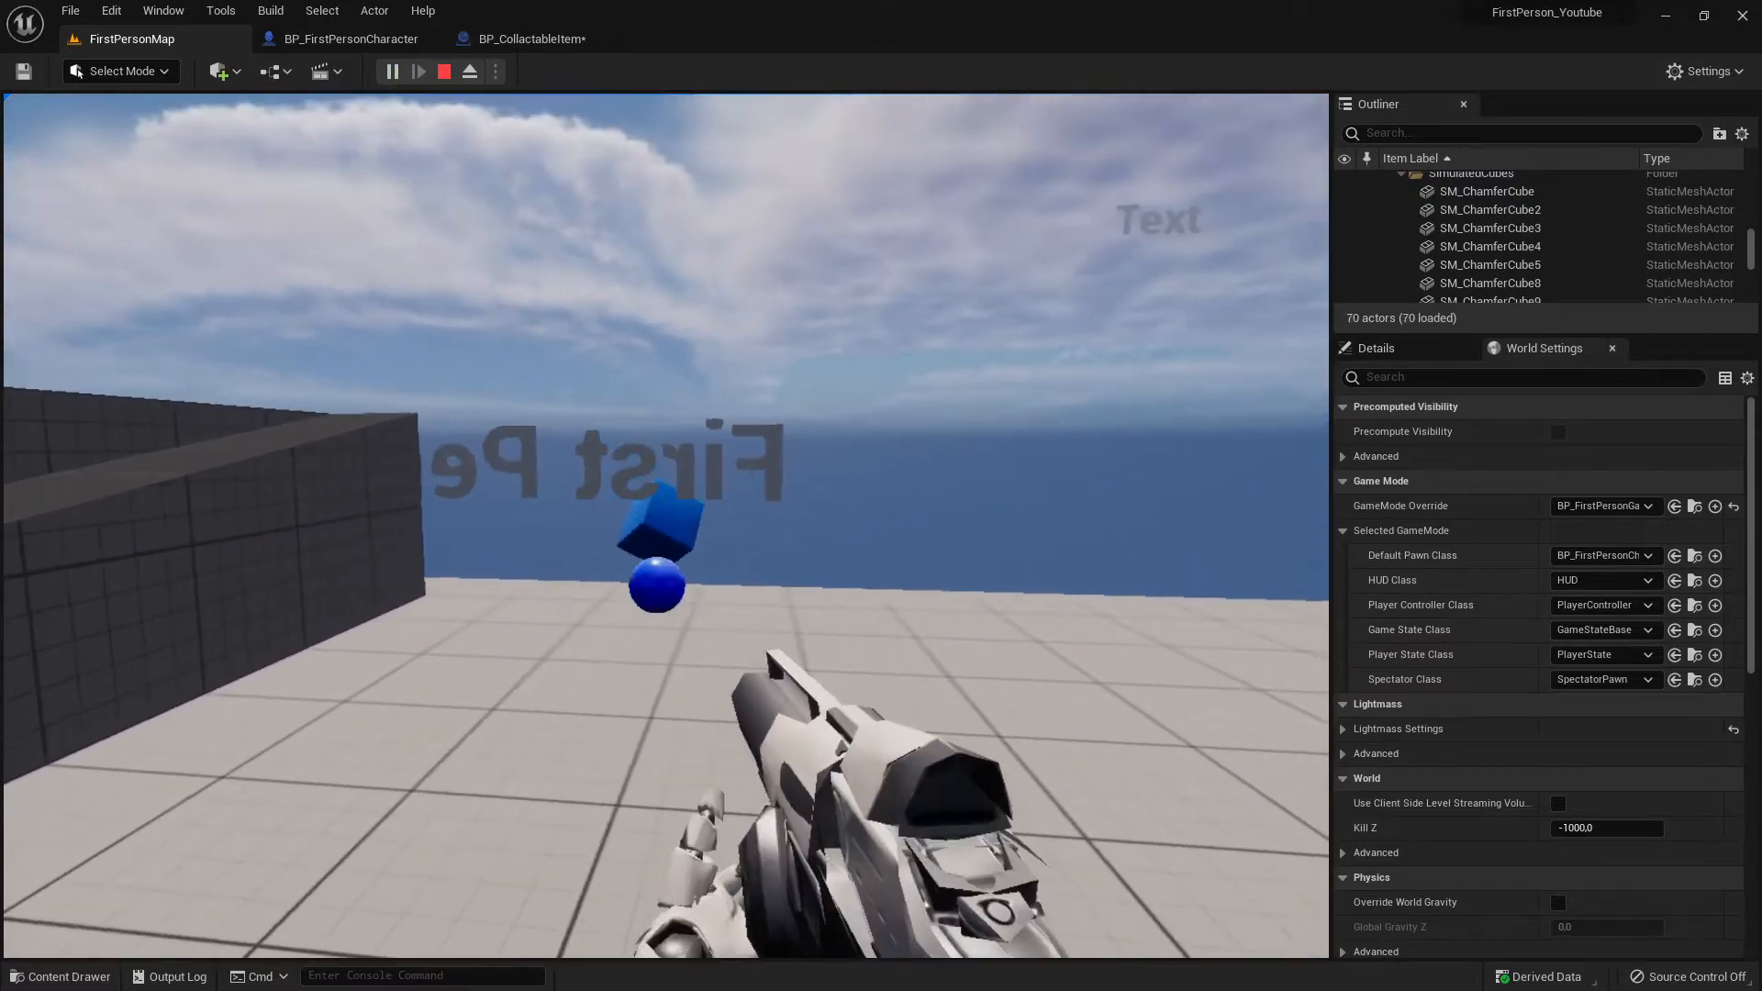
{"action": "key", "text": "w"}
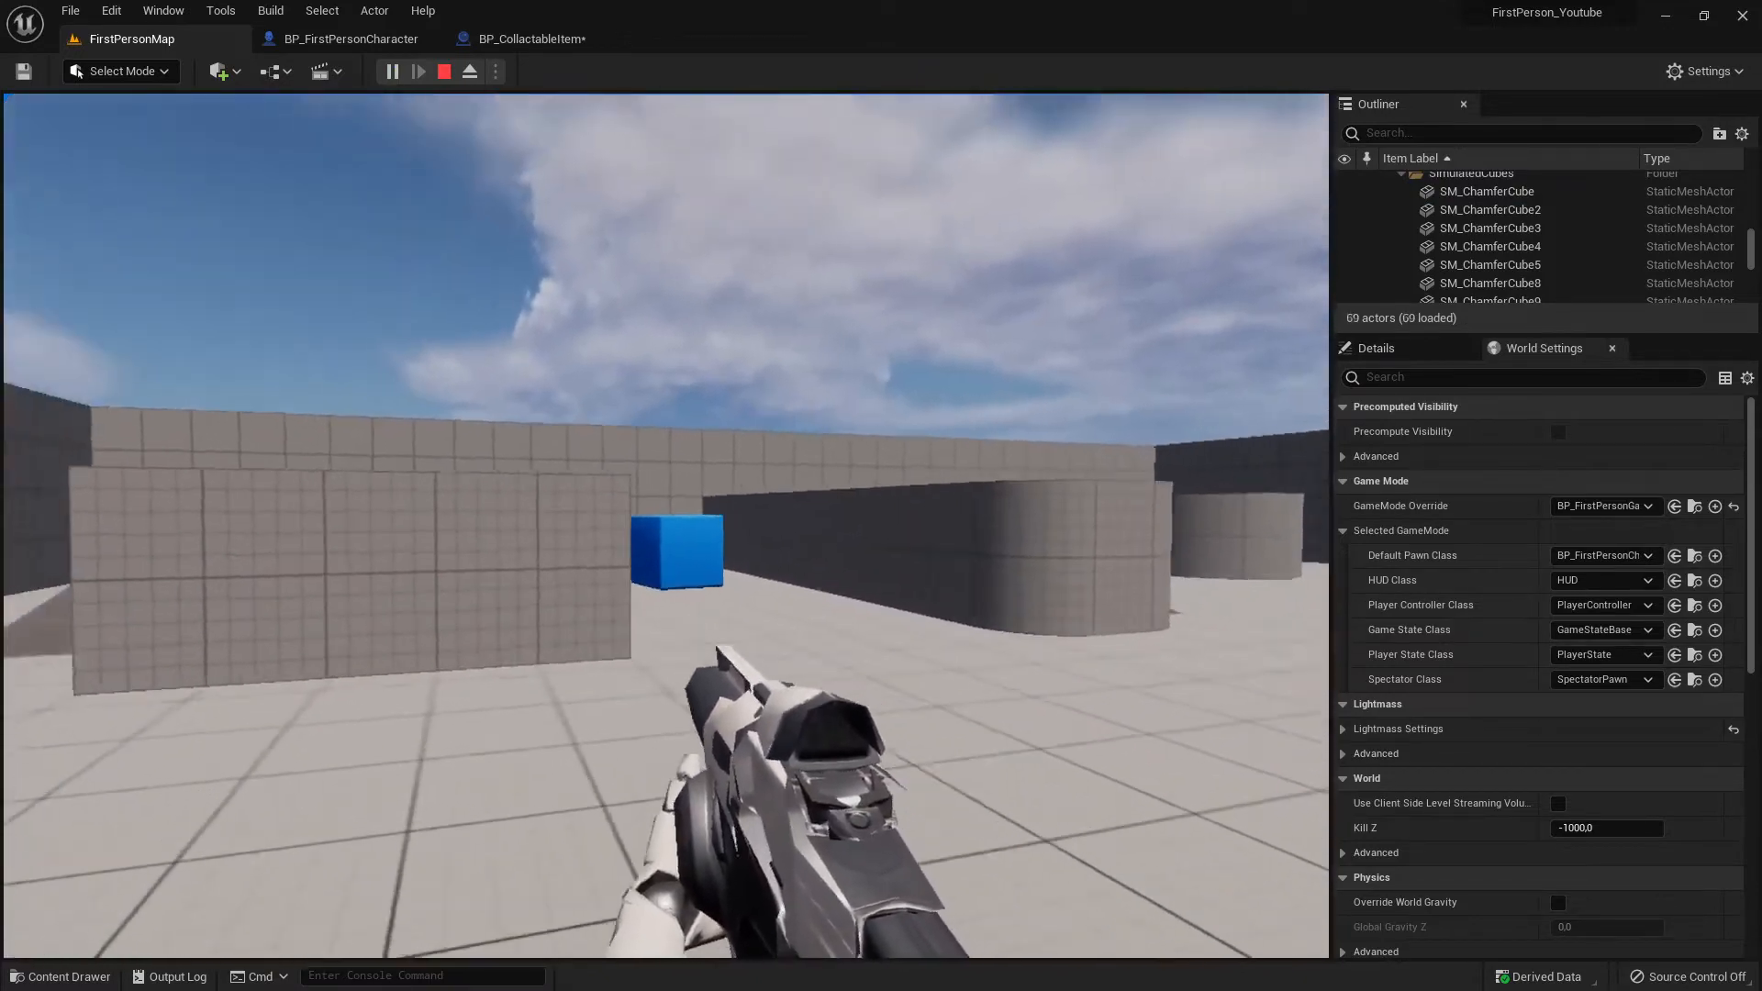
{"action": "key", "text": "w"}
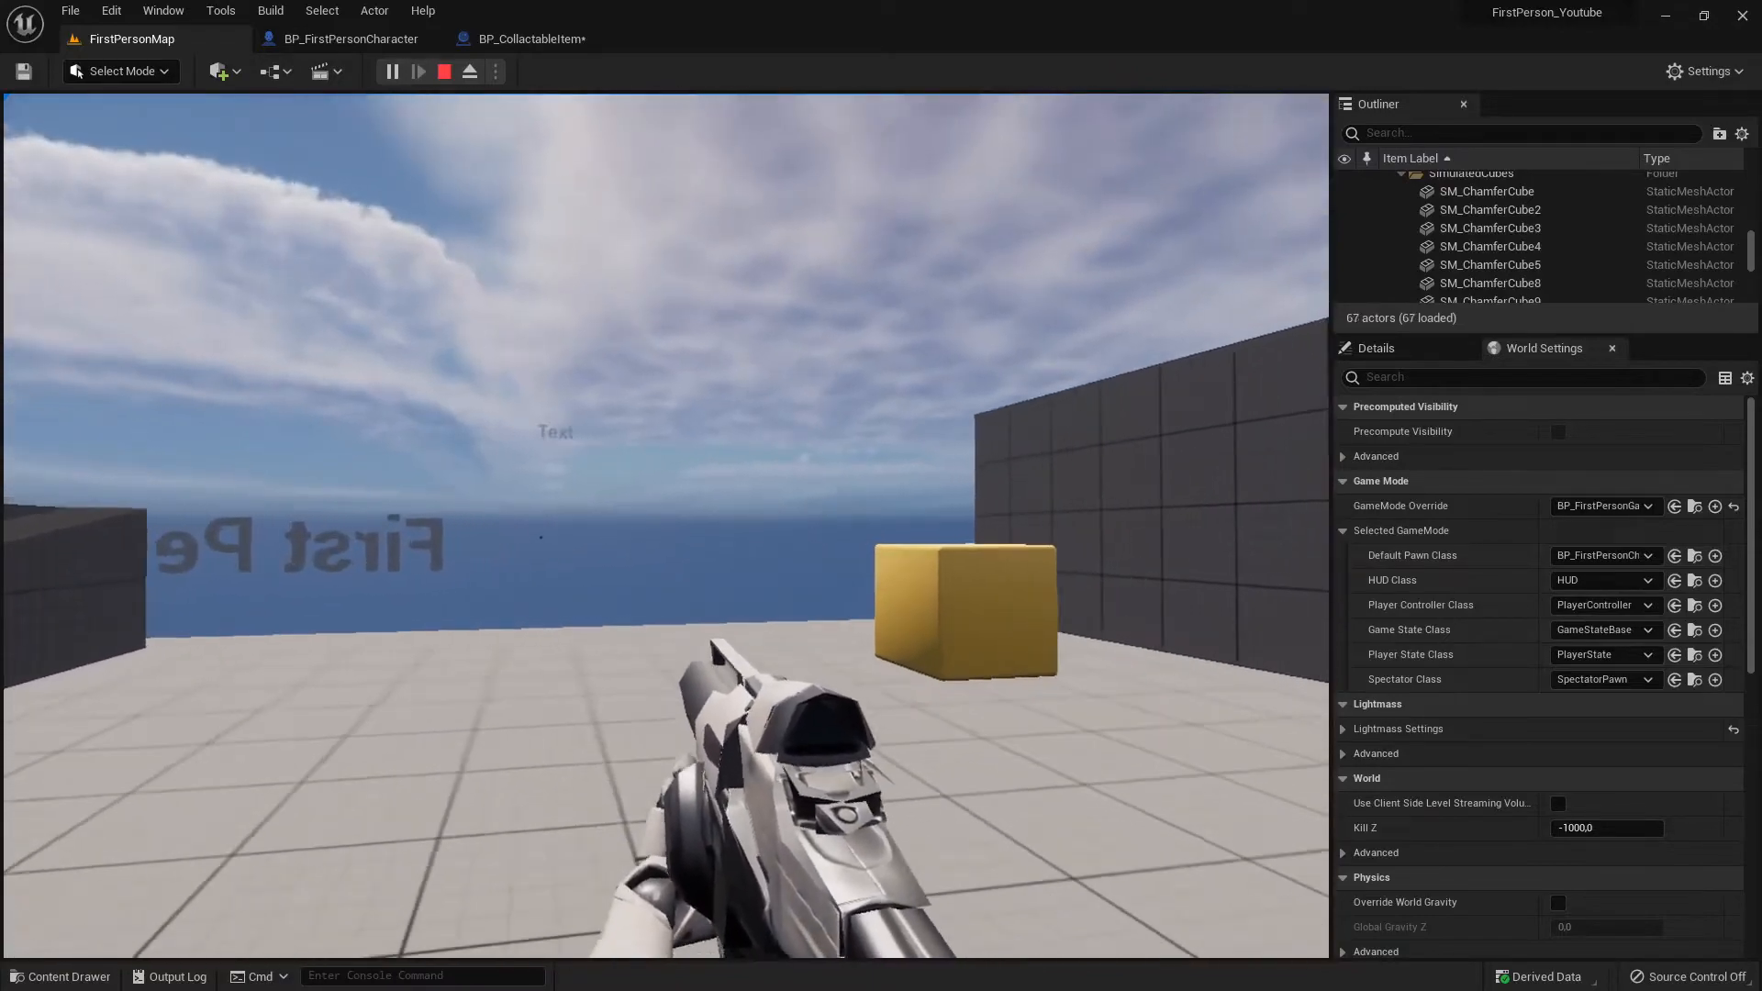
{"action": "key", "text": "w"}
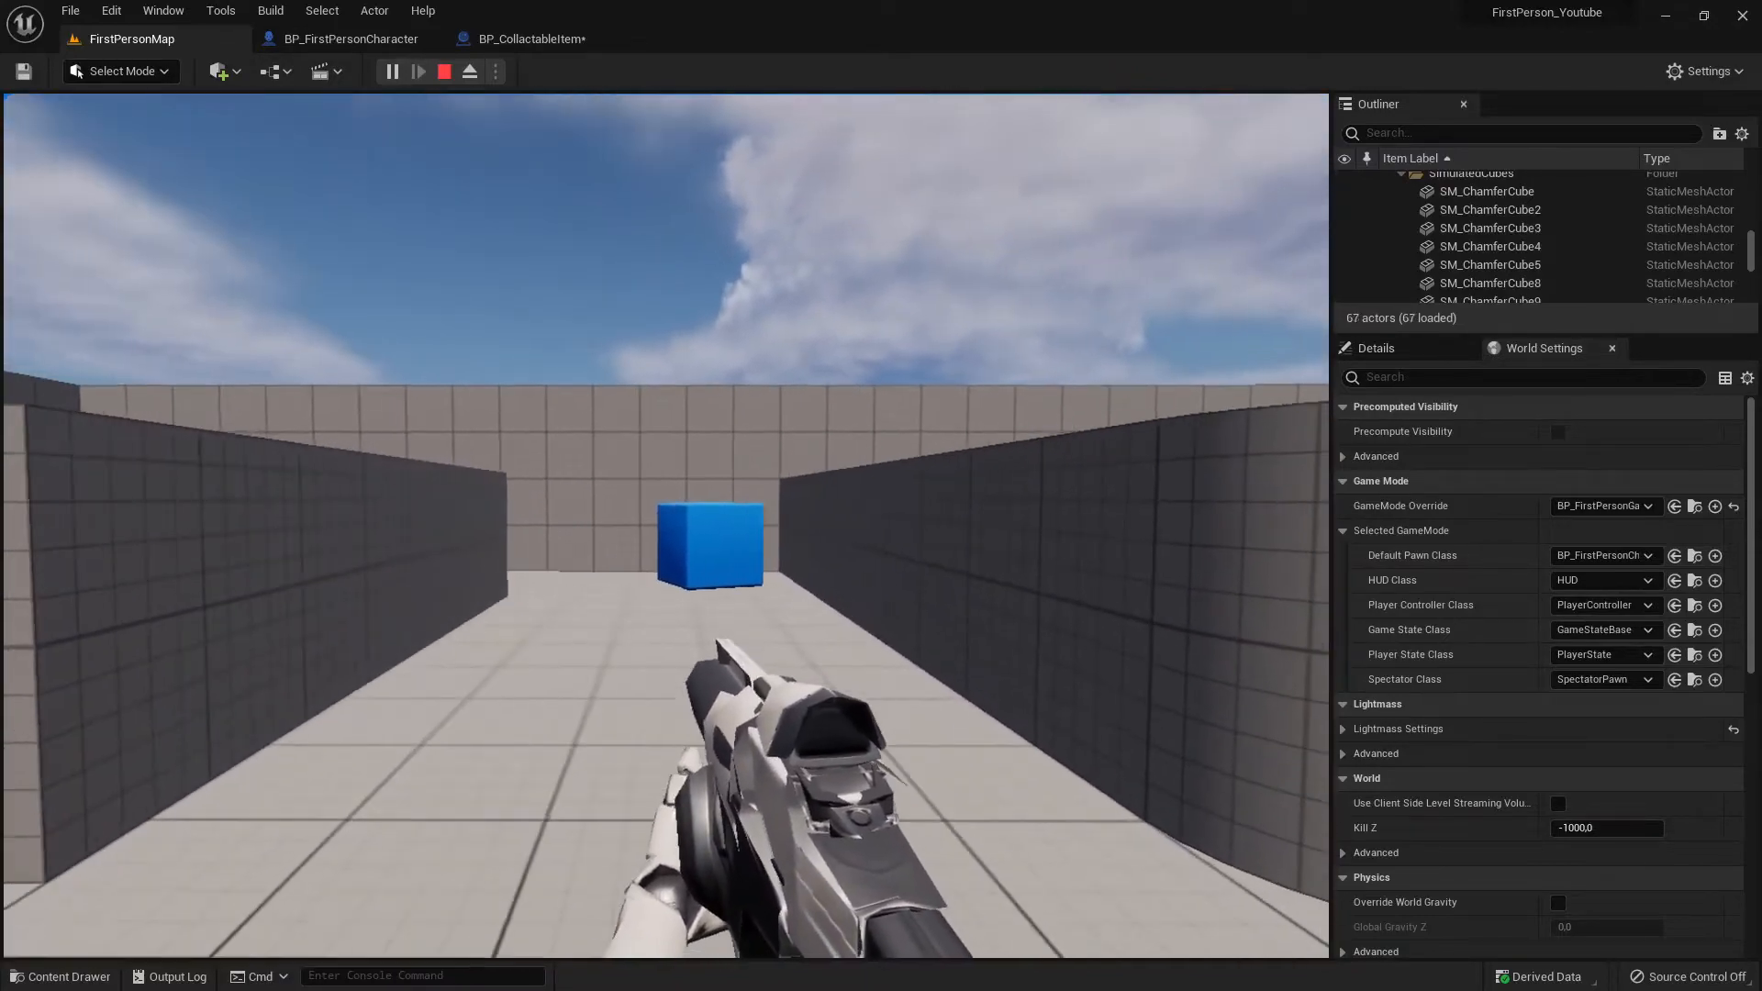
{"action": "key", "text": "Escape"}
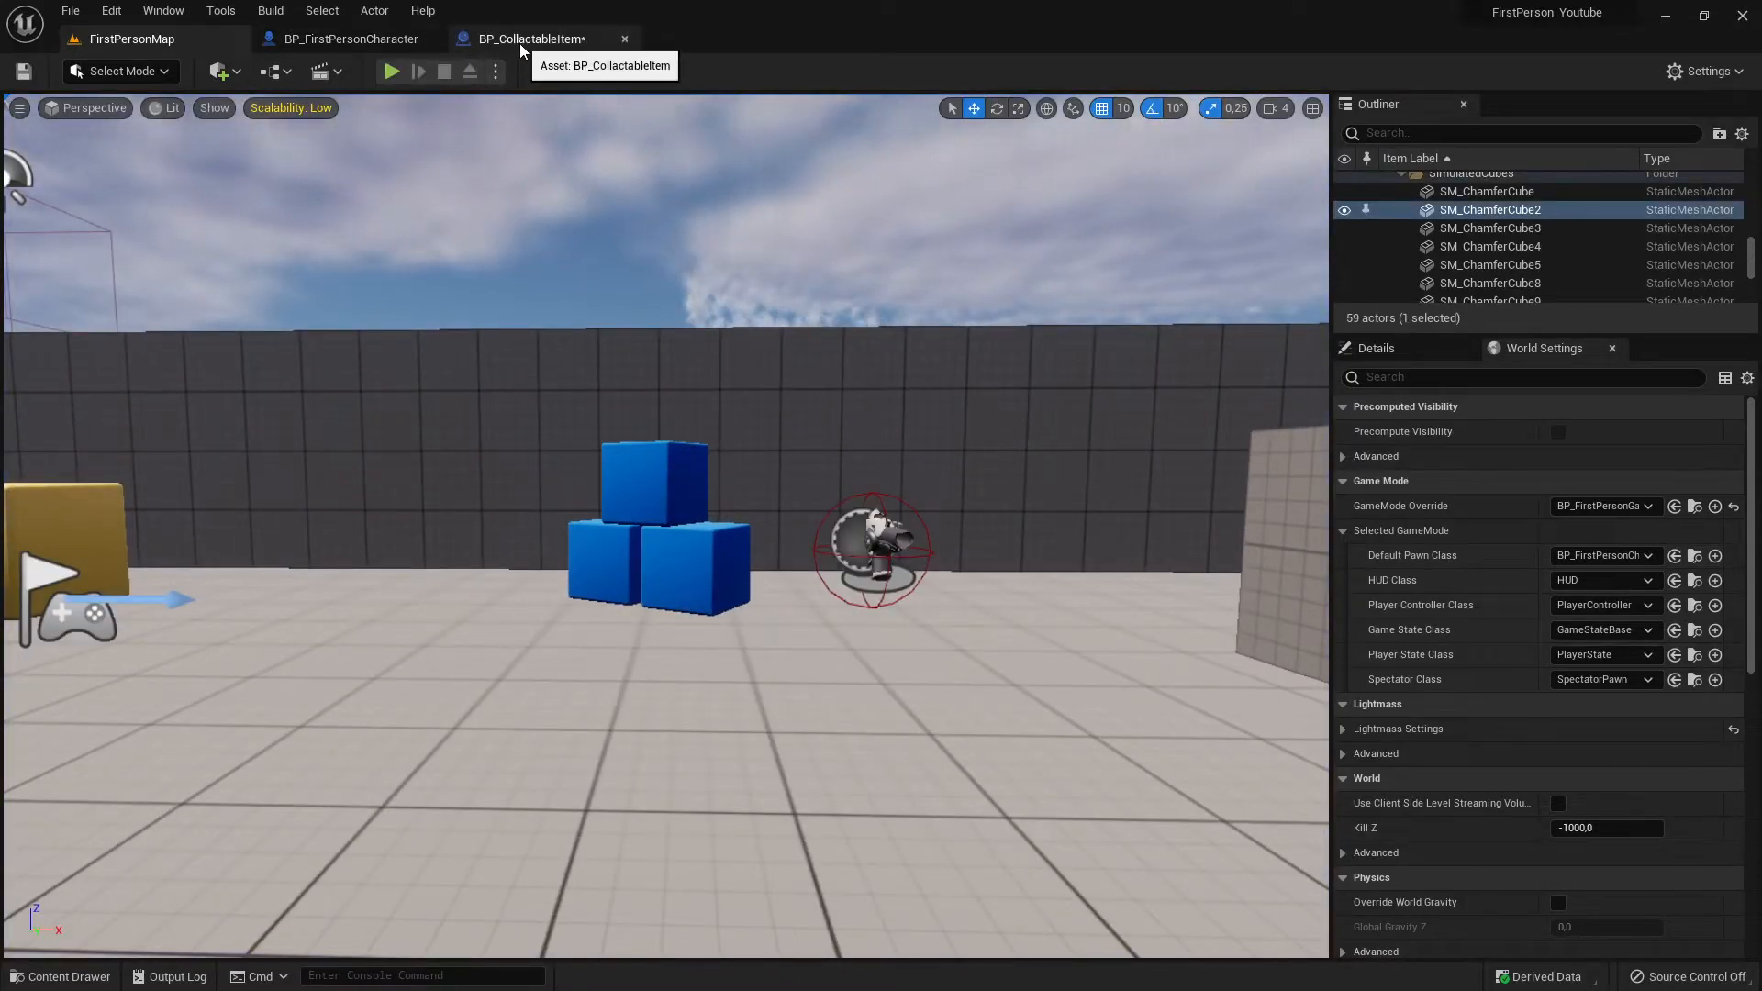
Examine the camera, movement and jump input sections in the event graph of BP_FirstPersonCharacter.
{"action": "right_click_drag", "start_coordinate": [587, 367], "coordinate": [1101, 312]}
{"action": "right_click_drag", "start_coordinate": [666, 441], "coordinate": [972, 429]}
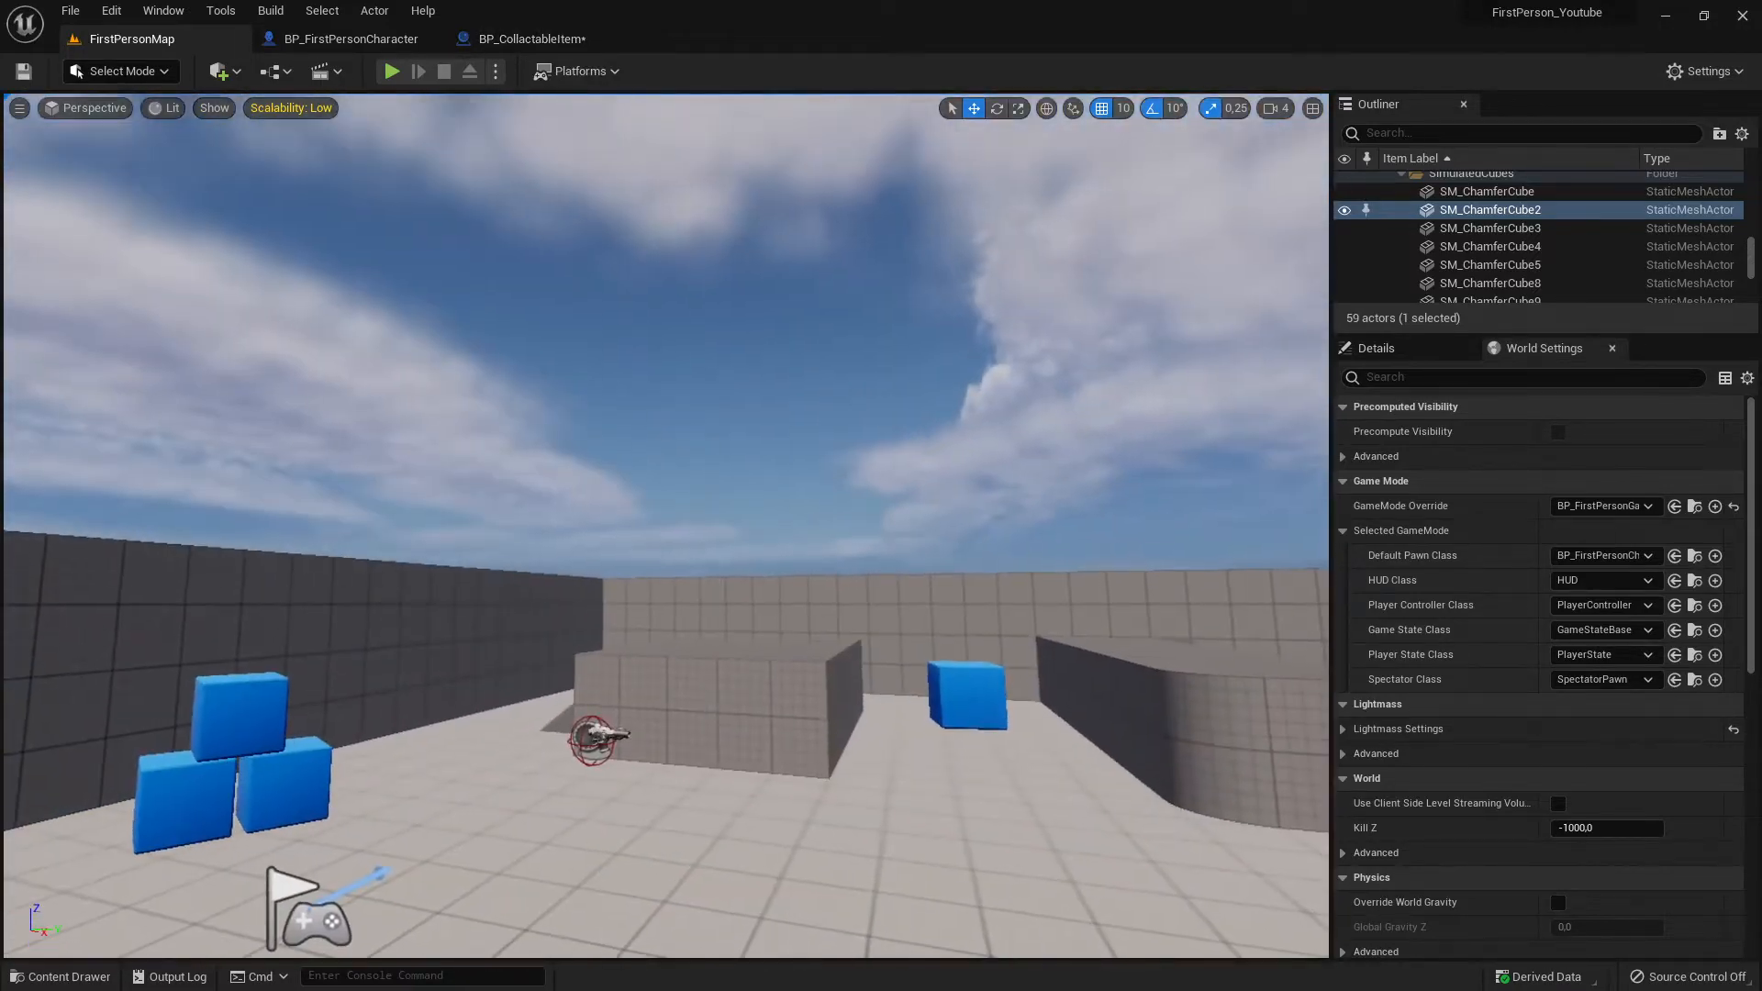
{"action": "left_click", "coordinate": [298, 35]}
{"action": "scroll", "coordinate": [693, 504], "scroll_direction": "down", "scroll_amount": 4}
{"action": "scroll", "coordinate": [711, 551], "scroll_direction": "up", "scroll_amount": 5}
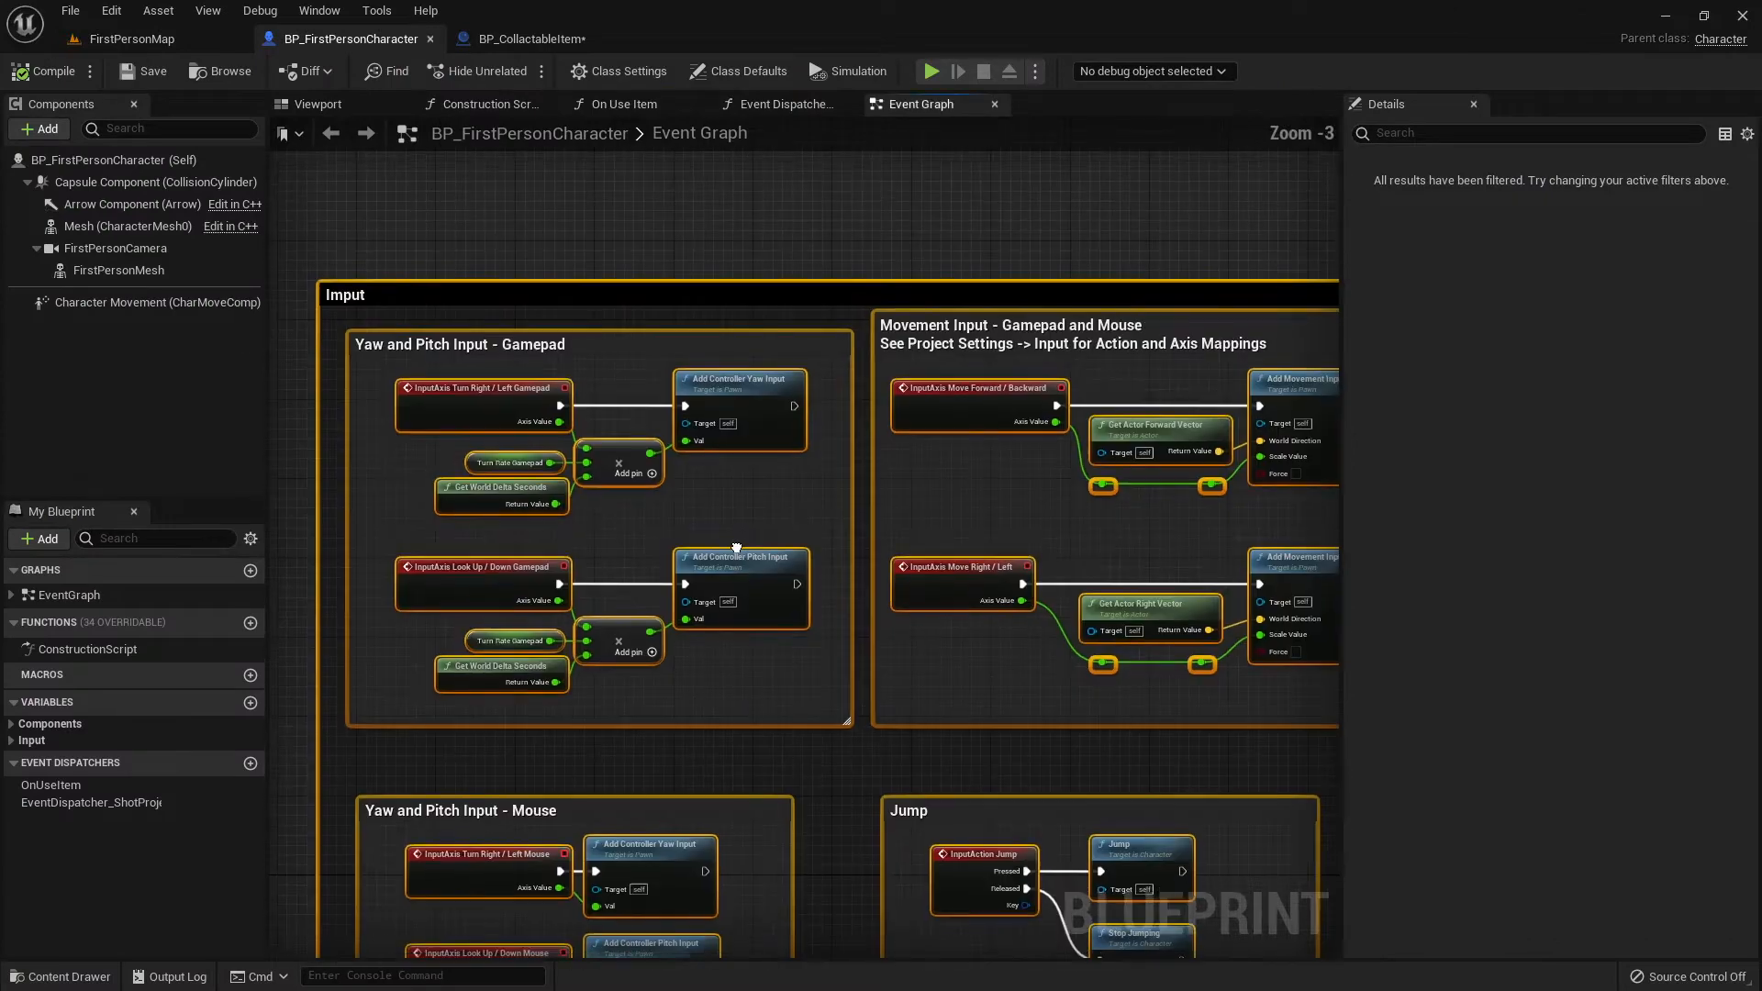
{"action": "left_click", "coordinate": [363, 225]}
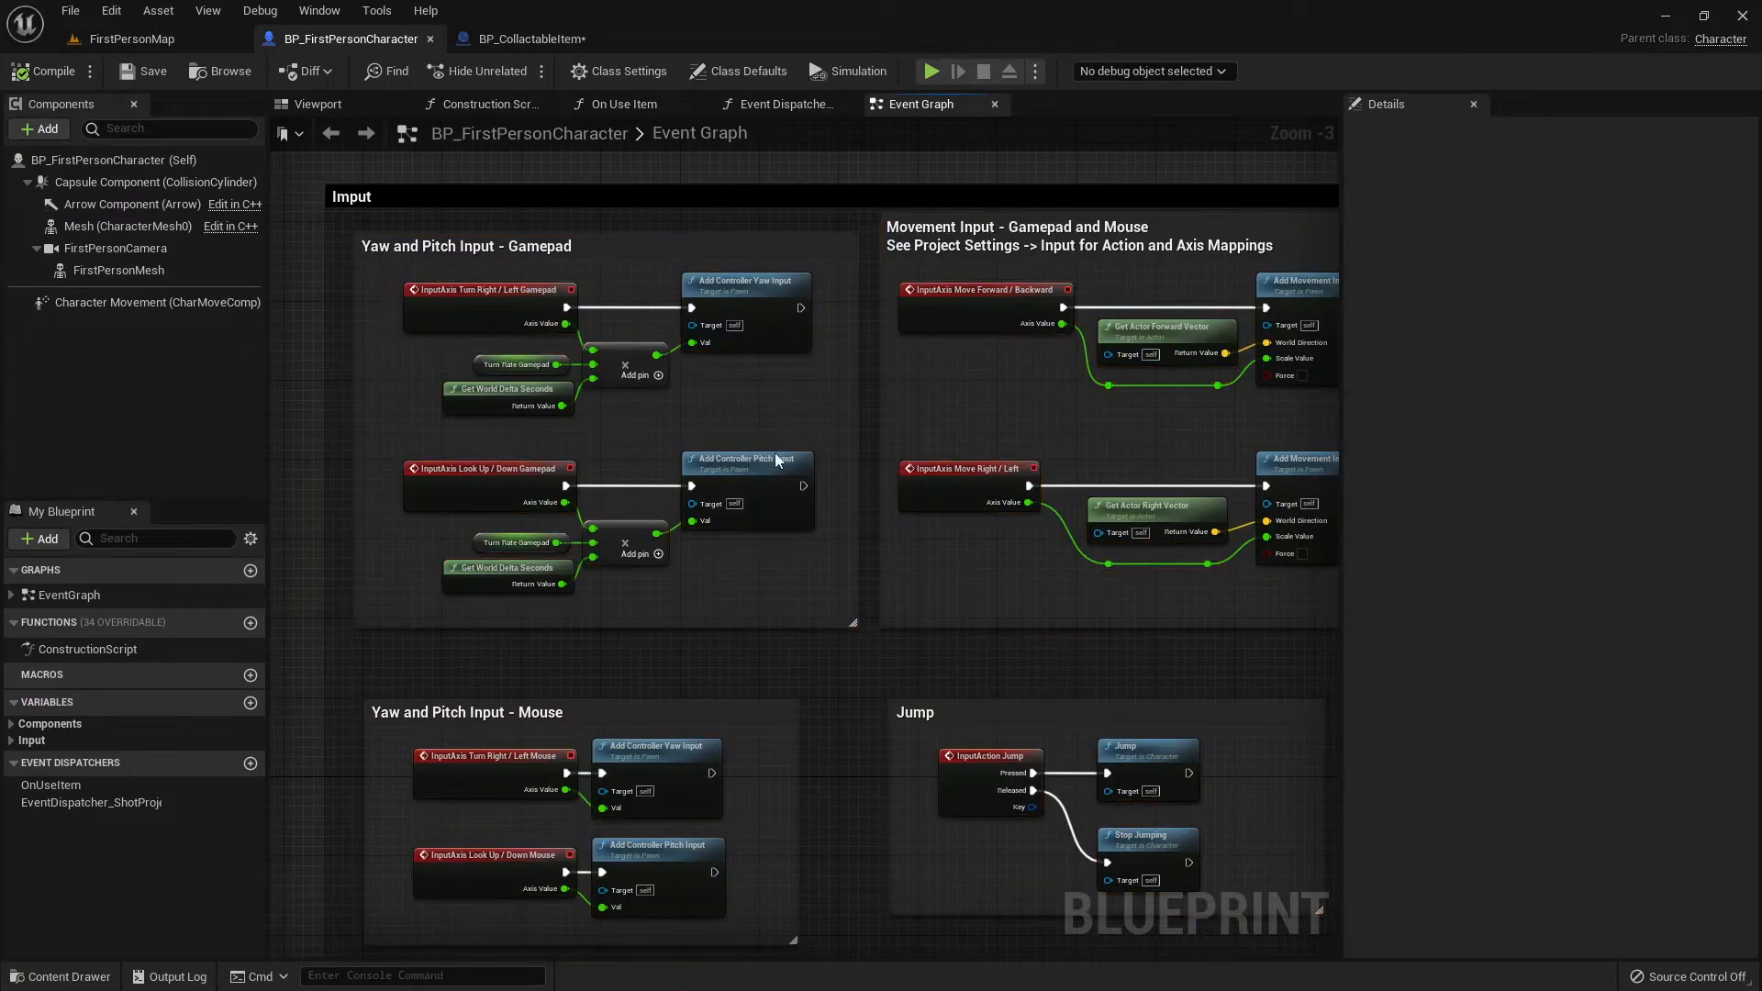
{"action": "scroll", "coordinate": [776, 461], "scroll_direction": "down", "scroll_amount": 2}
{"action": "left_click_drag", "start_coordinate": [542, 332], "coordinate": [1110, 734]}
{"action": "scroll", "coordinate": [1065, 720], "scroll_direction": "up", "scroll_amount": 3}
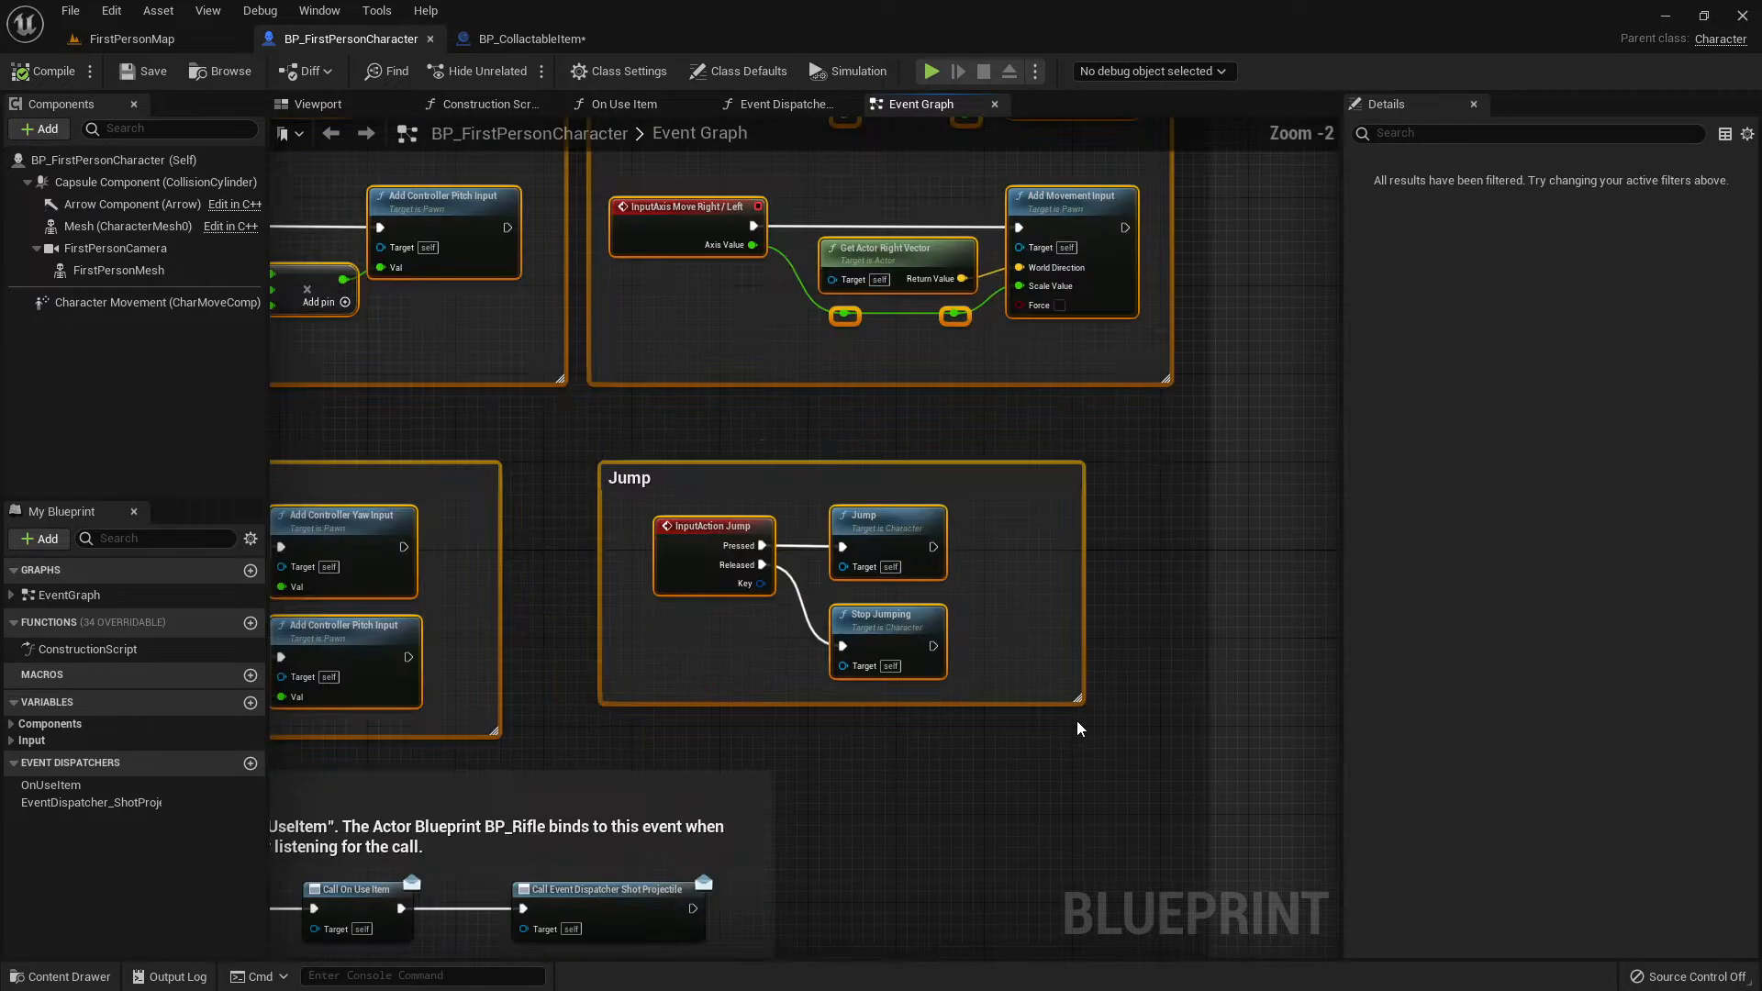
{"action": "right_click_drag", "start_coordinate": [563, 445], "coordinate": [646, 560]}
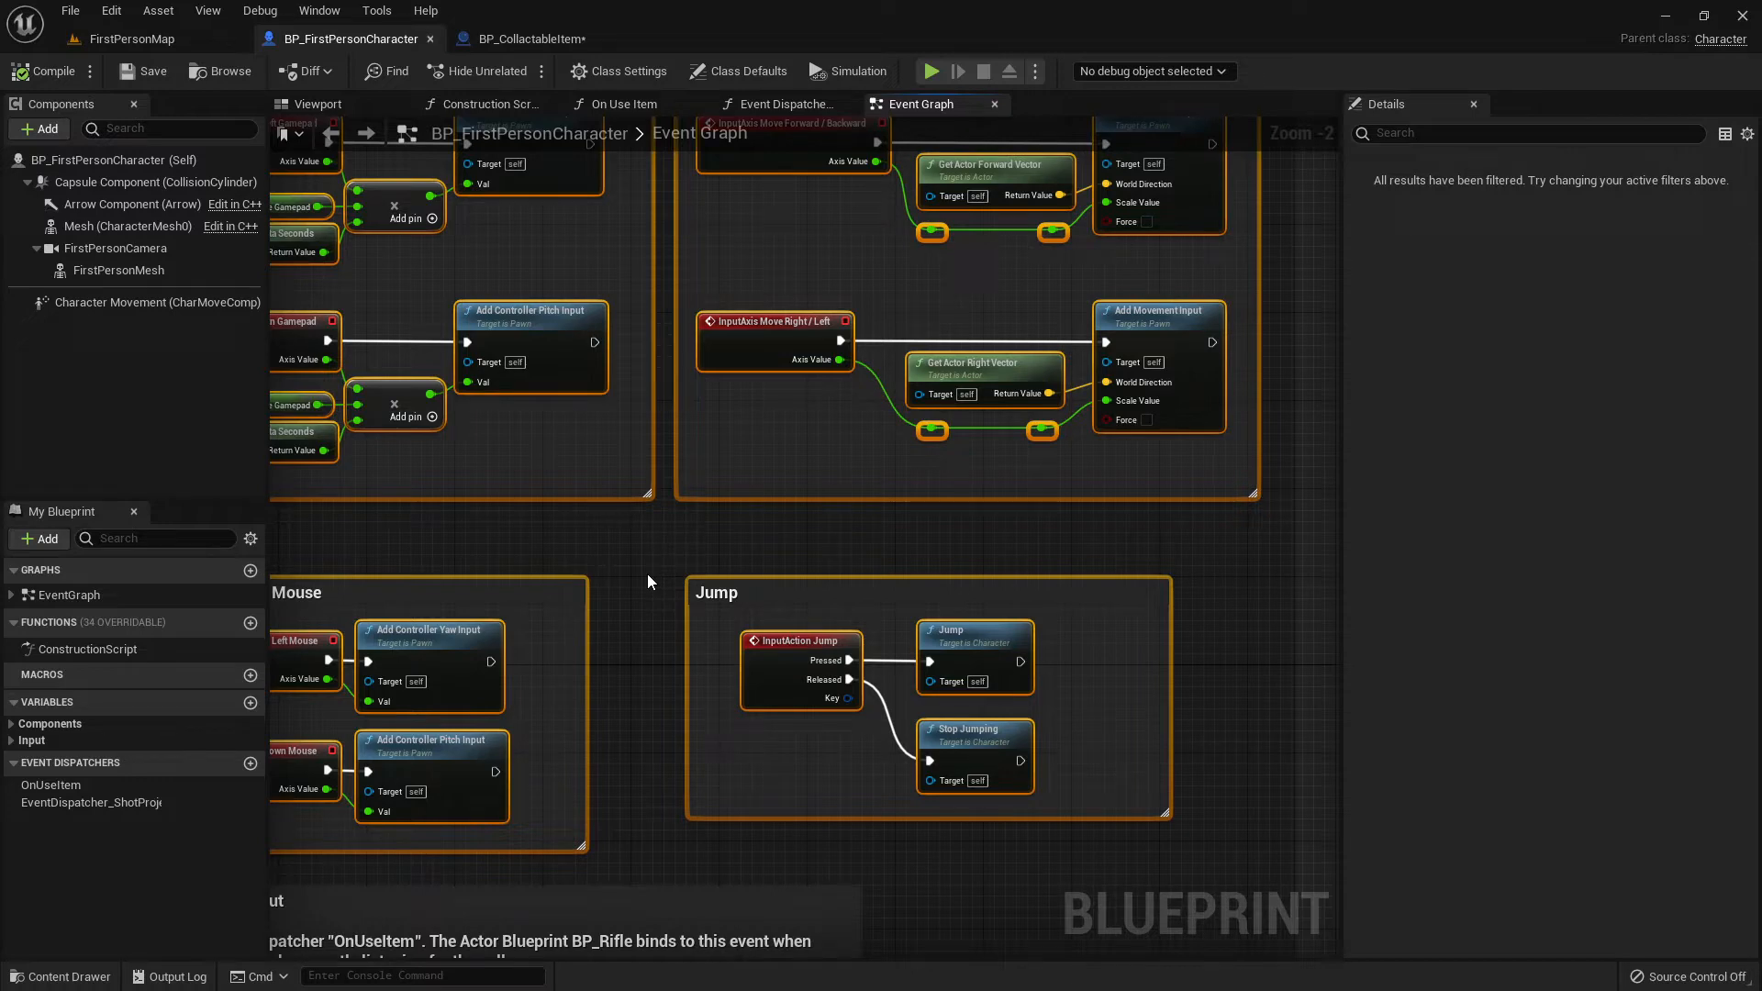
{"action": "scroll", "coordinate": [680, 453], "scroll_direction": "up", "scroll_amount": 2}
{"action": "right_click_drag", "start_coordinate": [701, 411], "coordinate": [838, 714]}
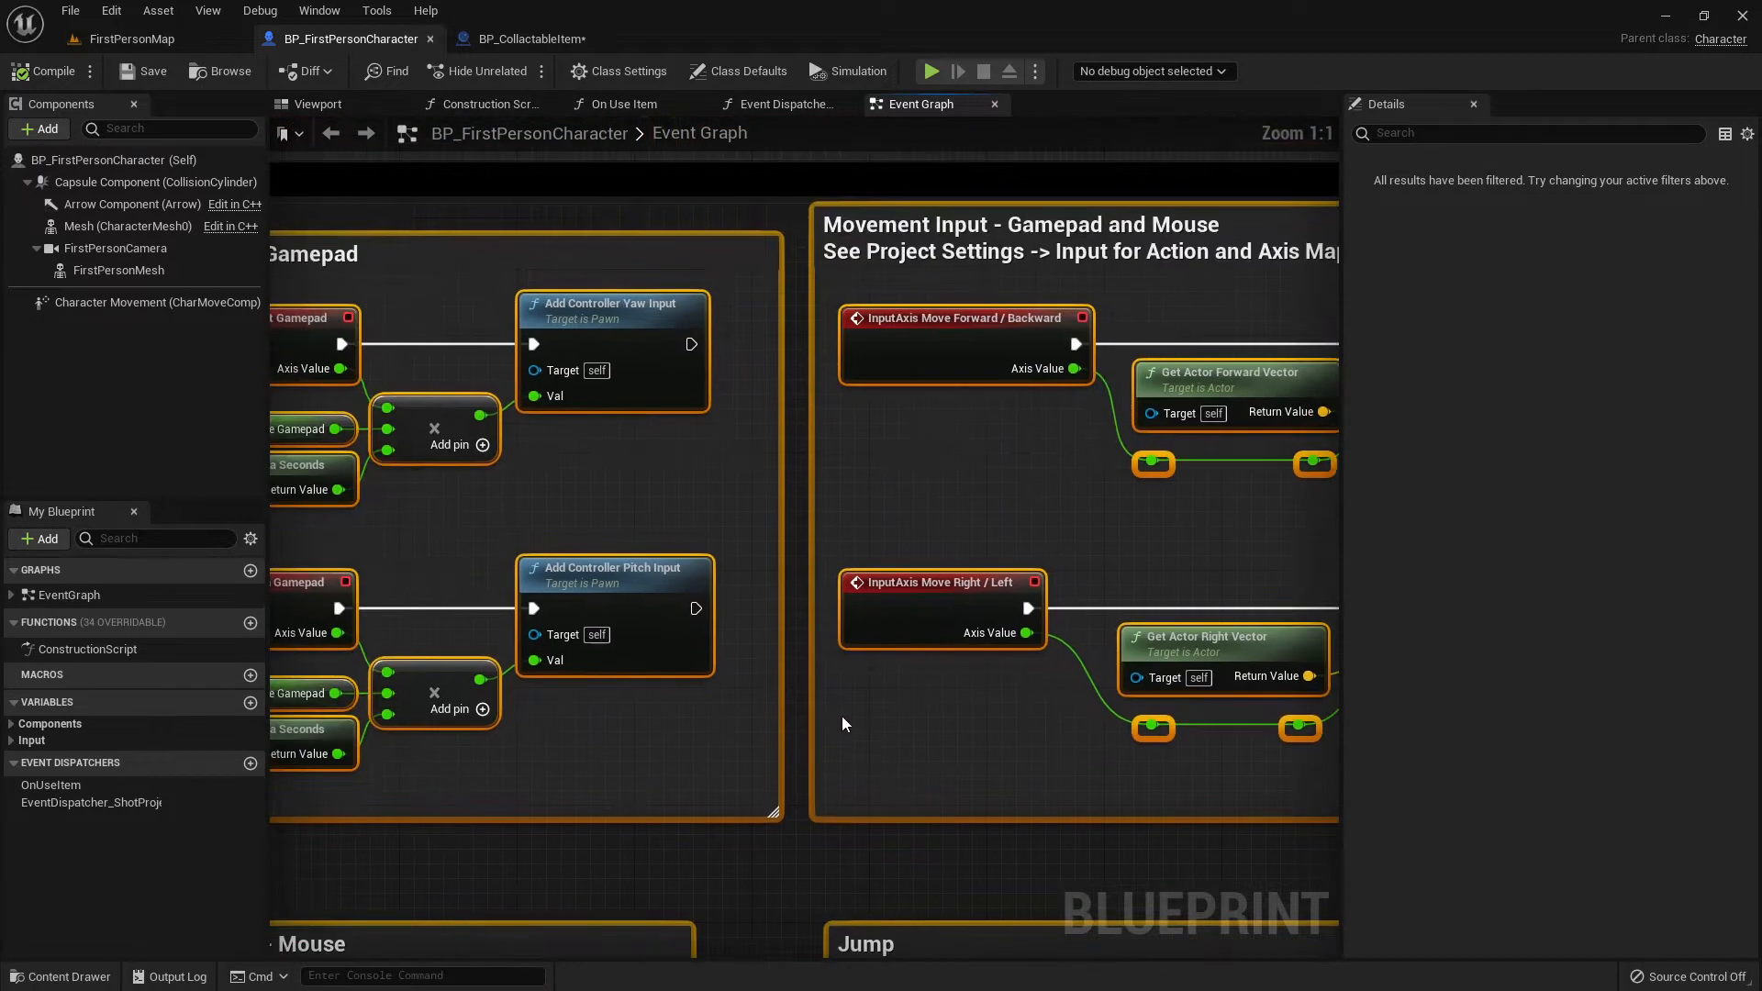
{"action": "scroll", "coordinate": [839, 699], "scroll_direction": "down", "scroll_amount": 3}
{"action": "right_click_drag", "start_coordinate": [423, 422], "coordinate": [556, 367]}
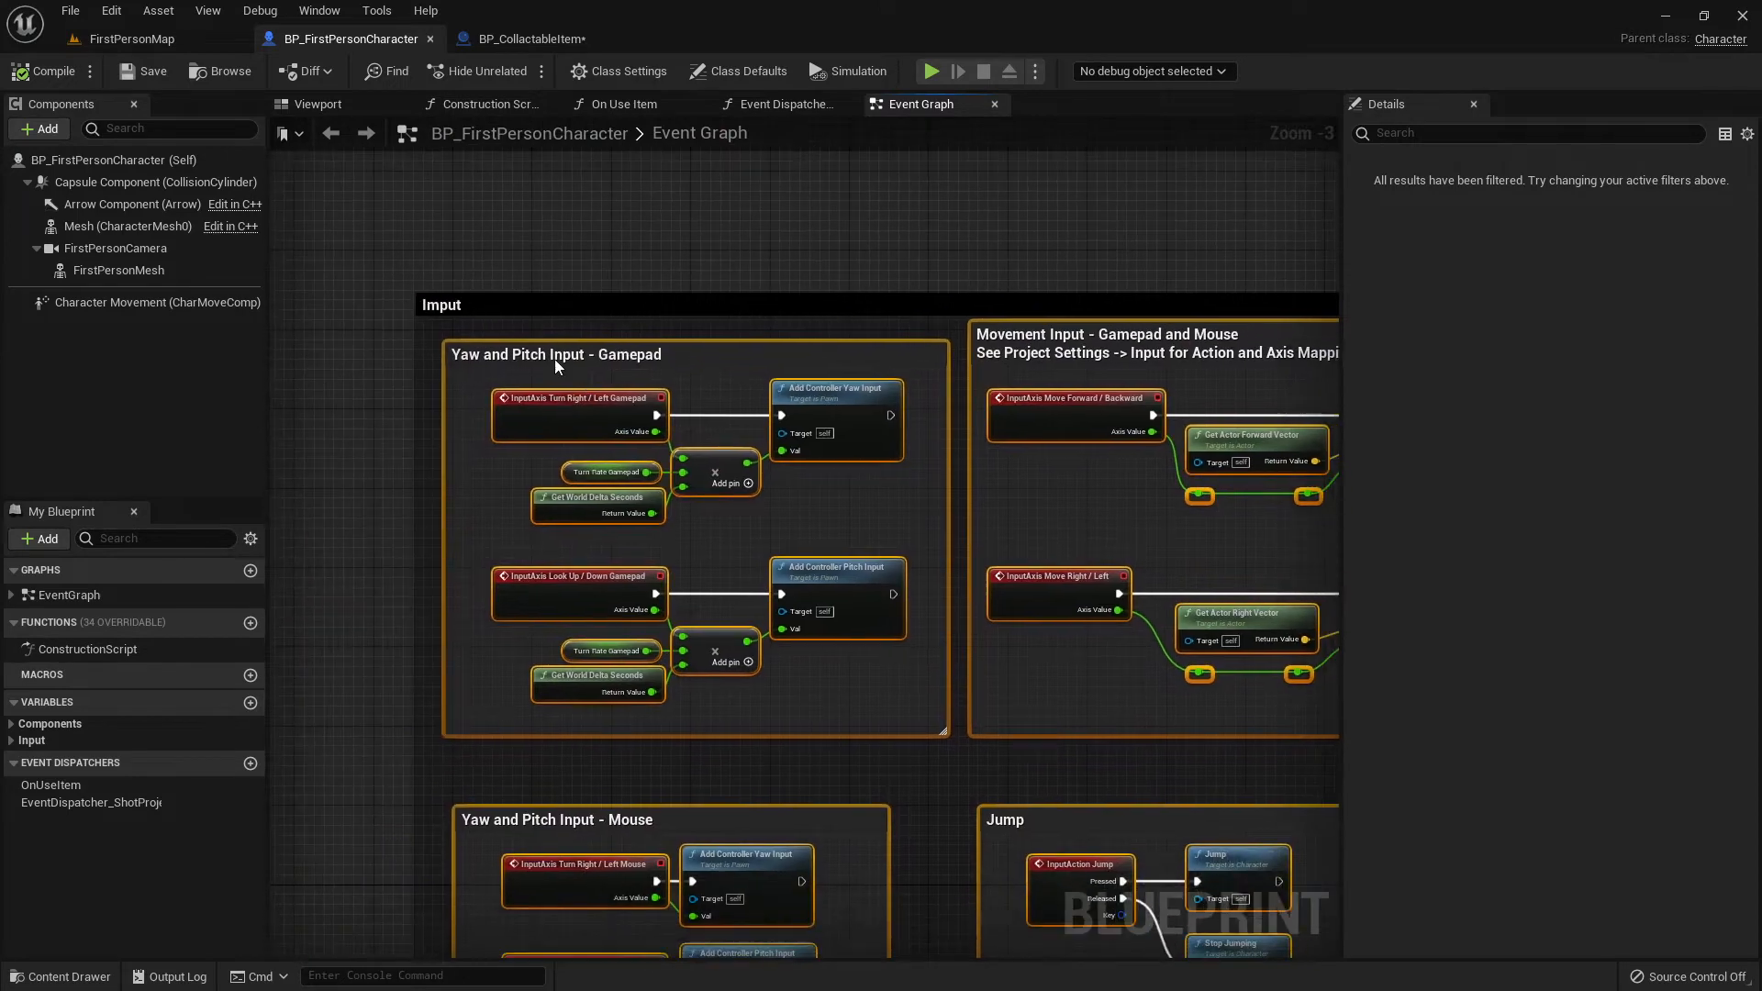
{"action": "left_click_drag", "start_coordinate": [443, 336], "coordinate": [1033, 796]}
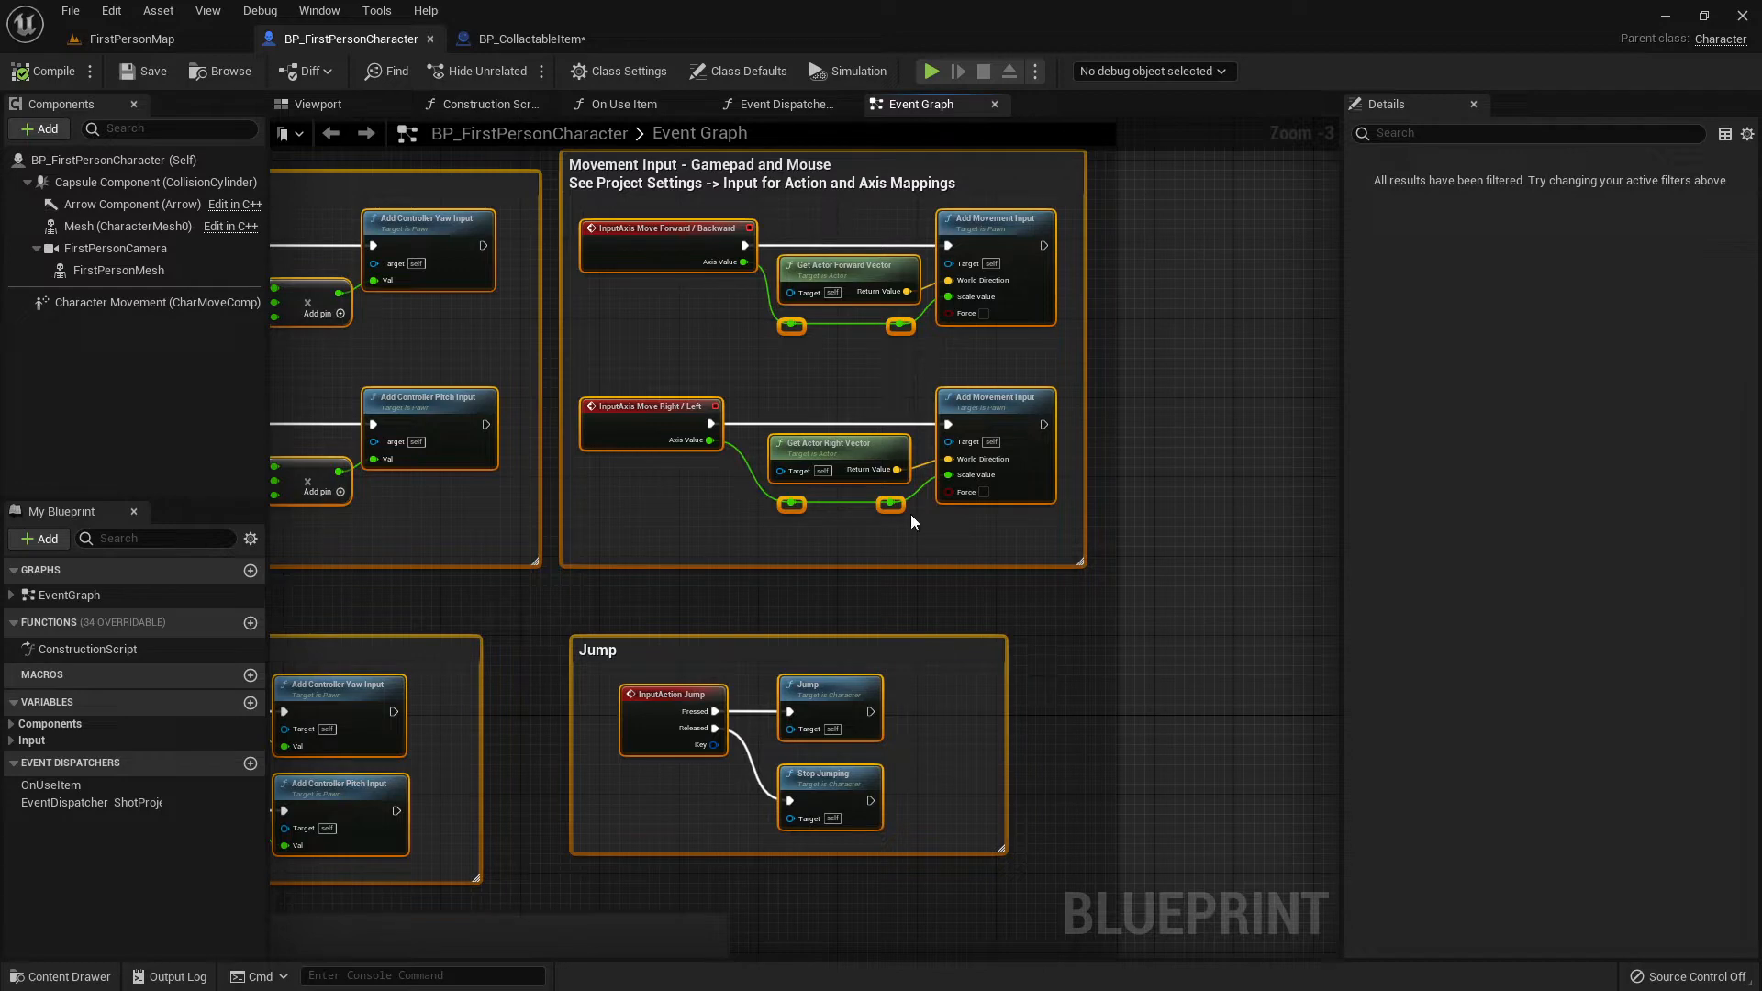
Look over the whole event graph of BP_CollactableItem and inspect its rifle mesh and collision sphere in 3D.
{"action": "left_click", "coordinate": [541, 38]}
{"action": "scroll", "coordinate": [667, 442], "scroll_direction": "down", "scroll_amount": 10}
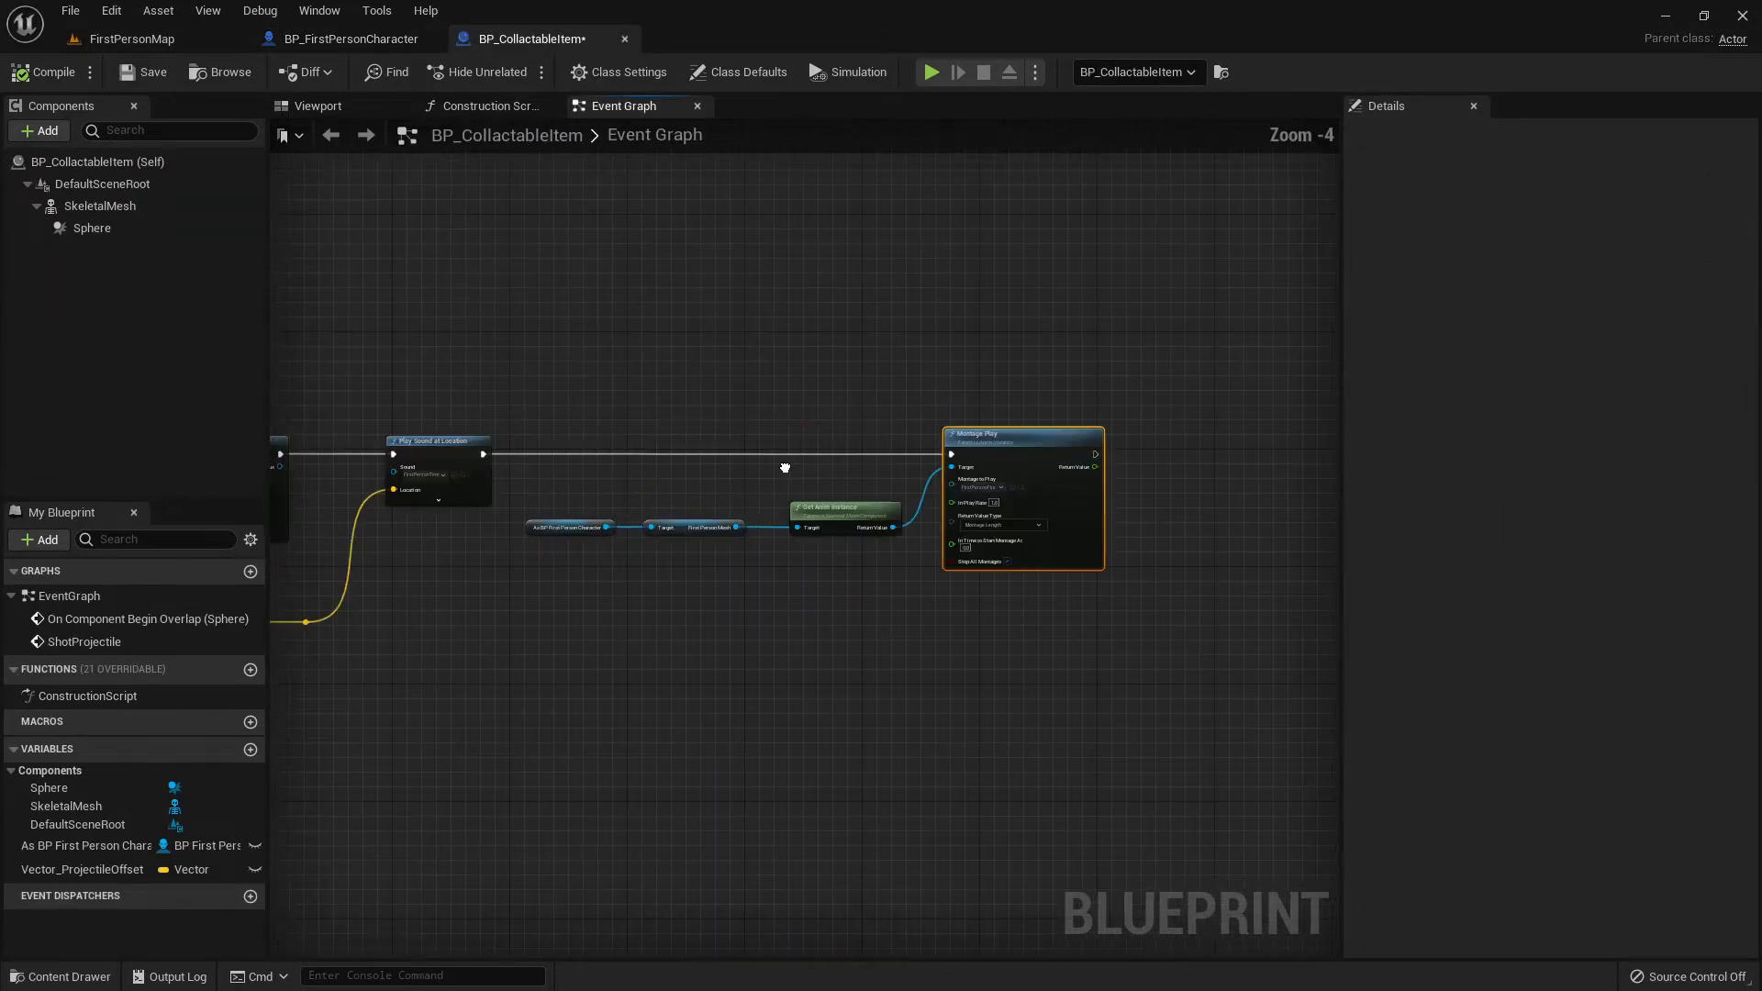
{"action": "left_click_drag", "start_coordinate": [517, 375], "coordinate": [984, 507]}
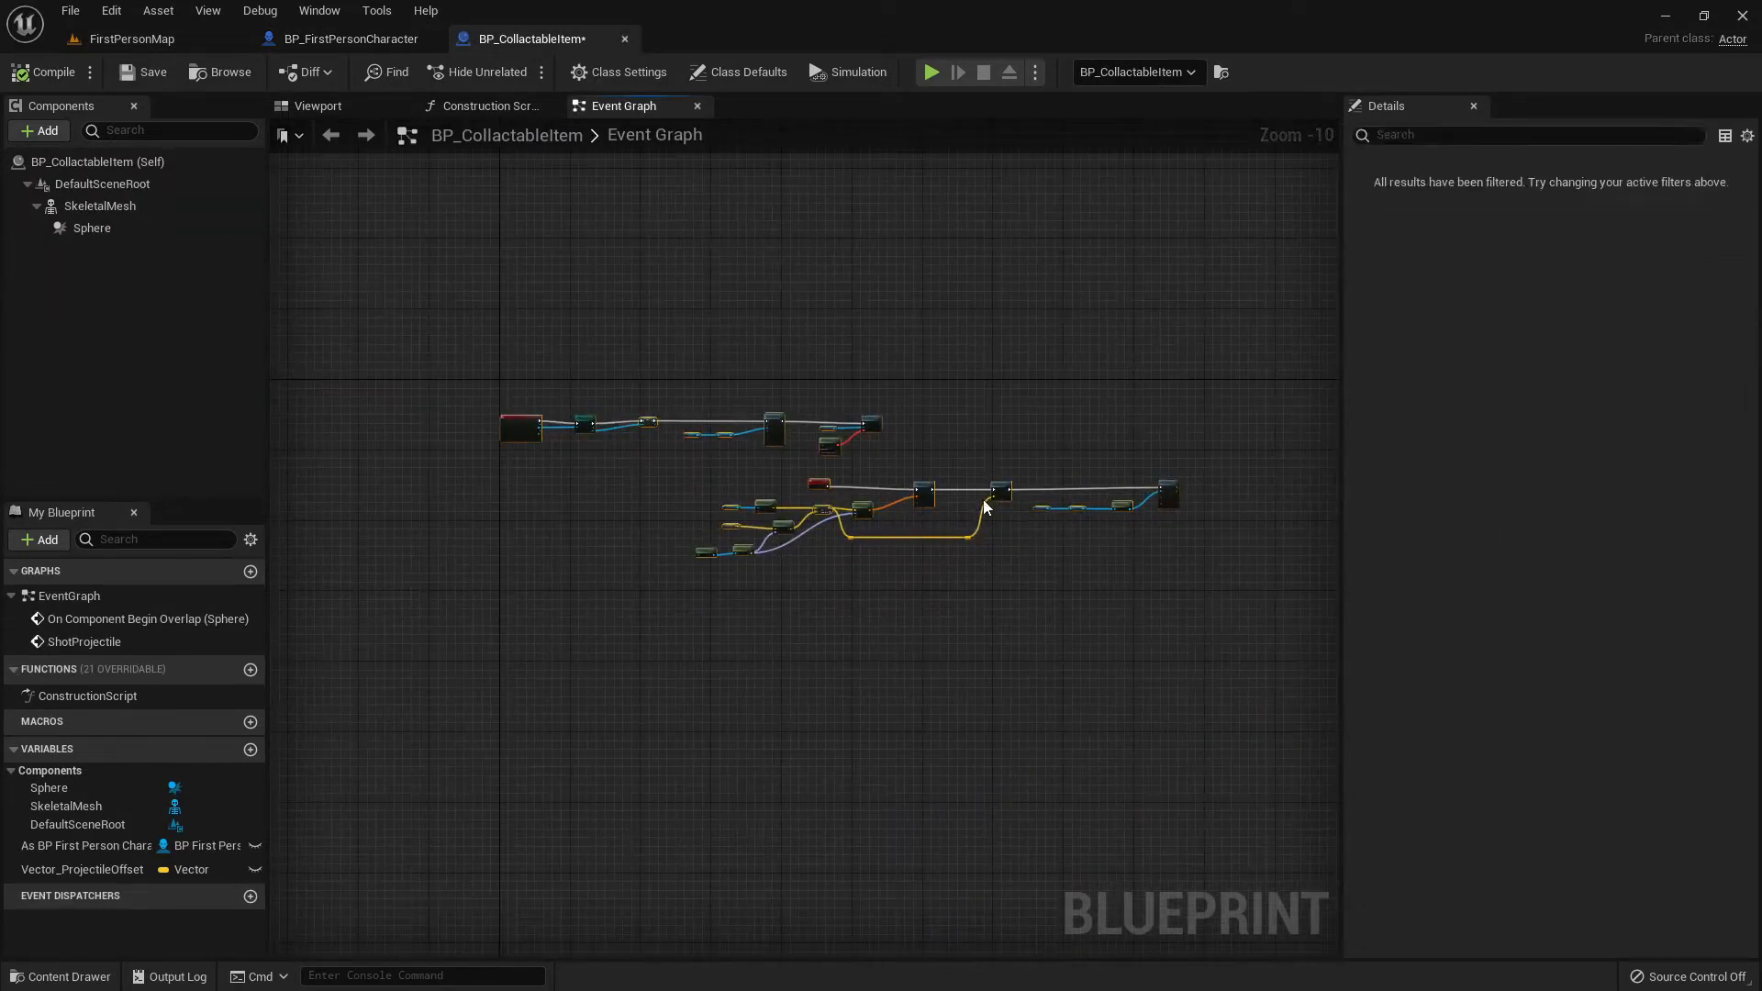
{"action": "left_click", "coordinate": [321, 106]}
{"action": "scroll", "coordinate": [794, 550], "scroll_direction": "up", "scroll_amount": 10}
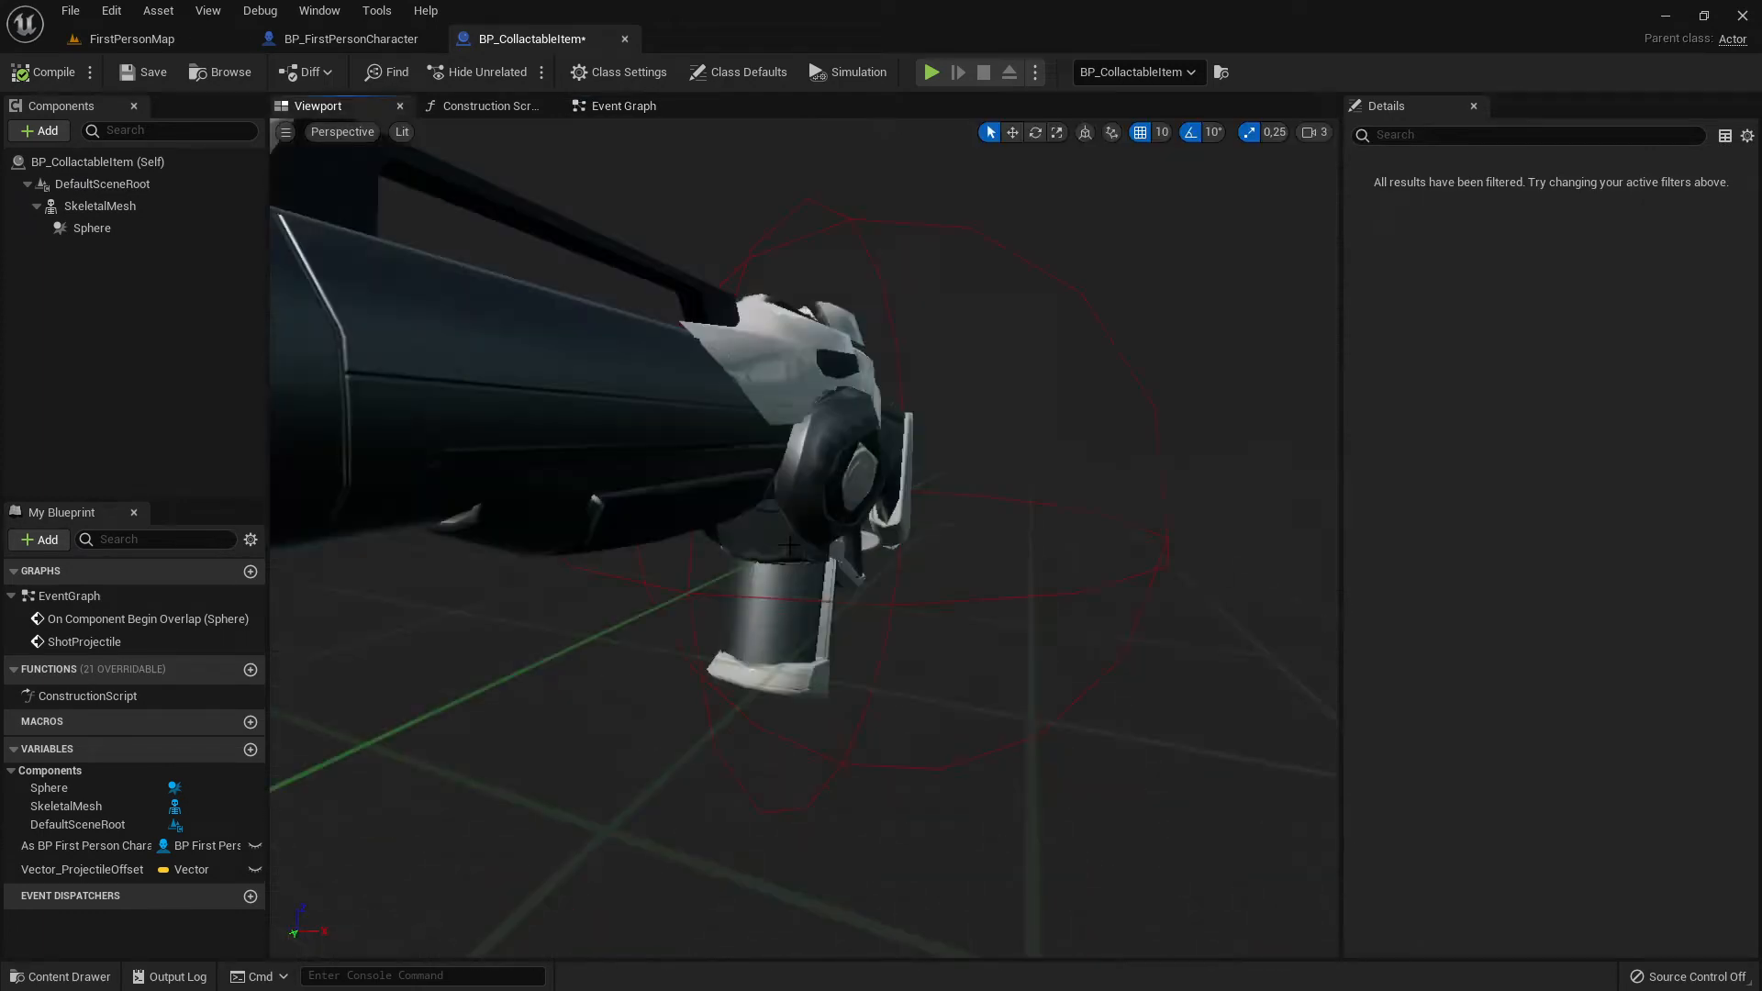
Examine the shooting nodes in the BP_CollactableItem event graph, from SpawnActor BP My Projectile through Play Sound at Location to Montage Play.
{"action": "left_click", "coordinate": [628, 106]}
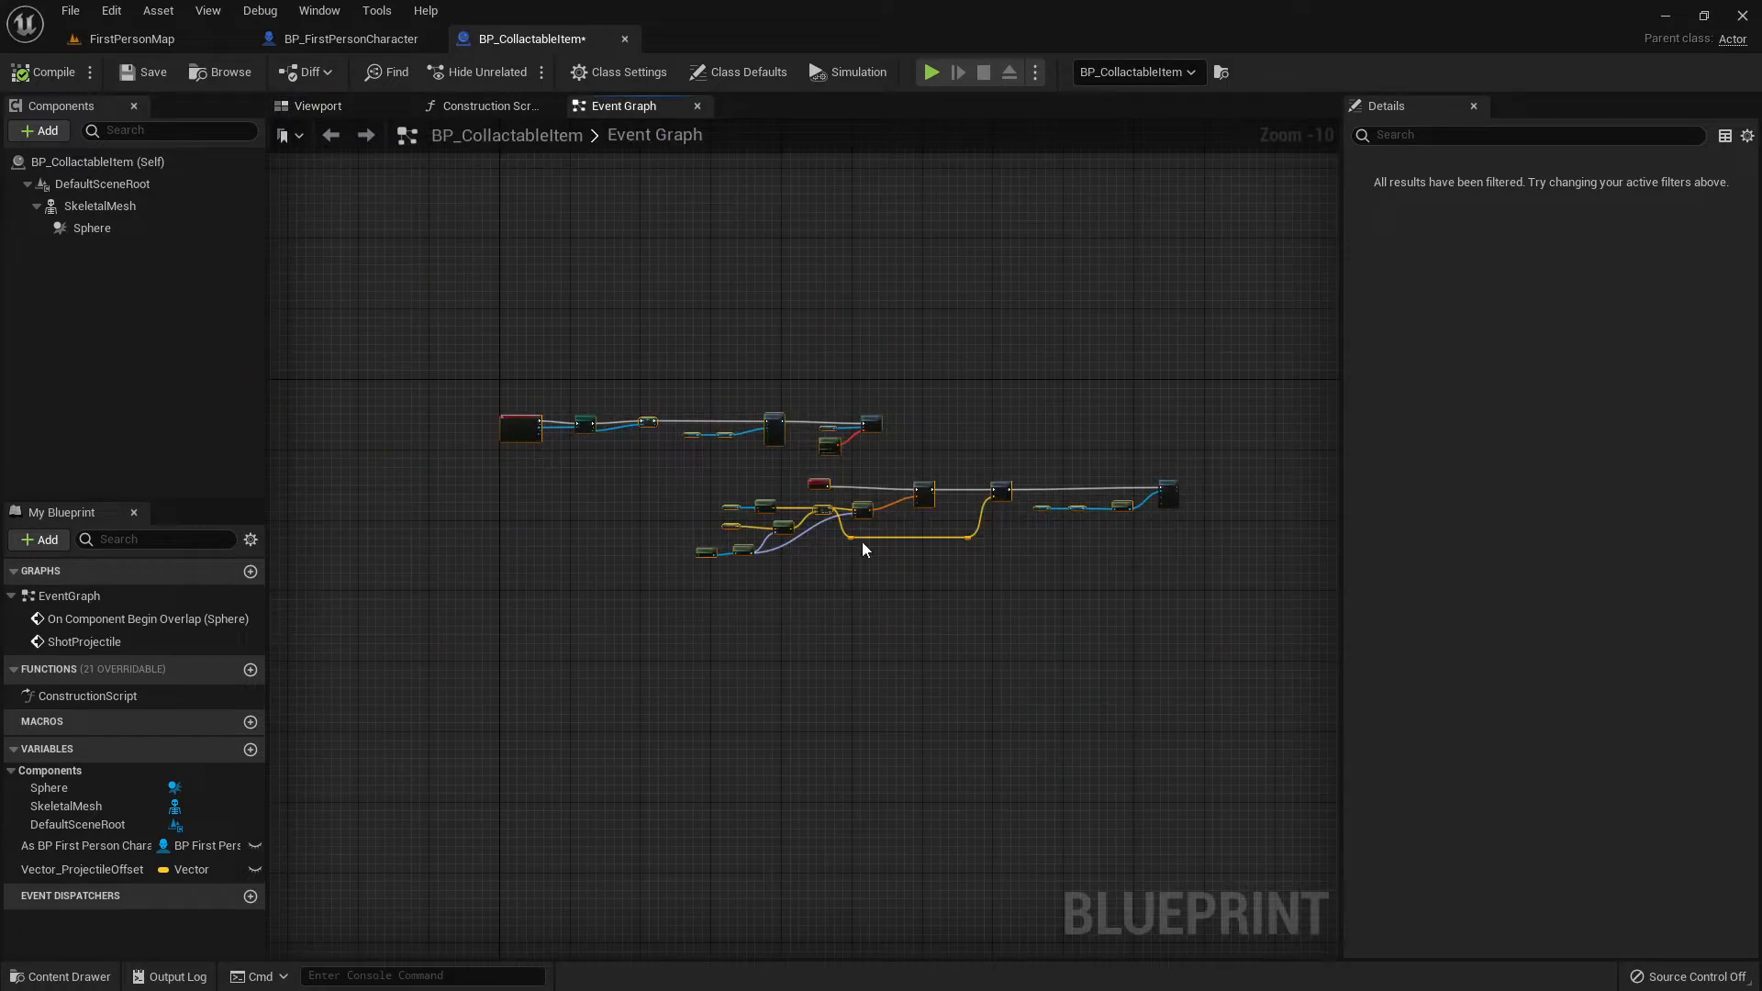
{"action": "scroll", "coordinate": [863, 548], "scroll_direction": "up", "scroll_amount": 3}
{"action": "left_click_drag", "start_coordinate": [331, 287], "coordinate": [1182, 642]}
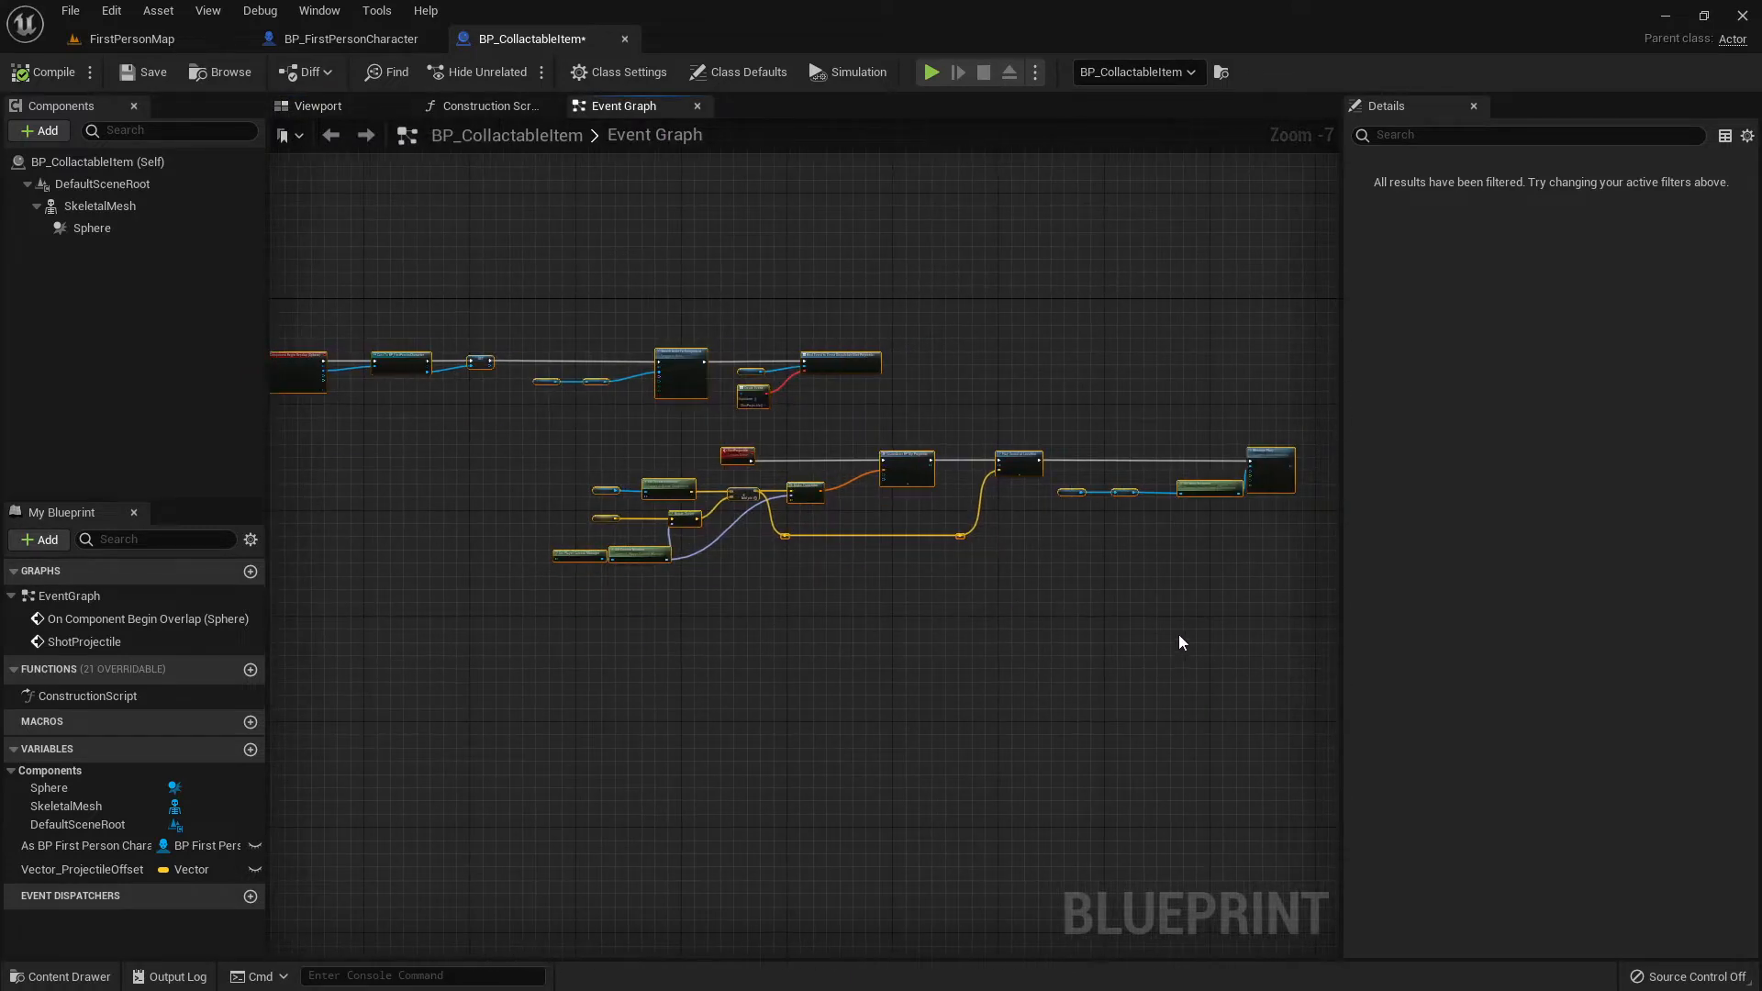
{"action": "scroll", "coordinate": [943, 630], "scroll_direction": "up", "scroll_amount": 6}
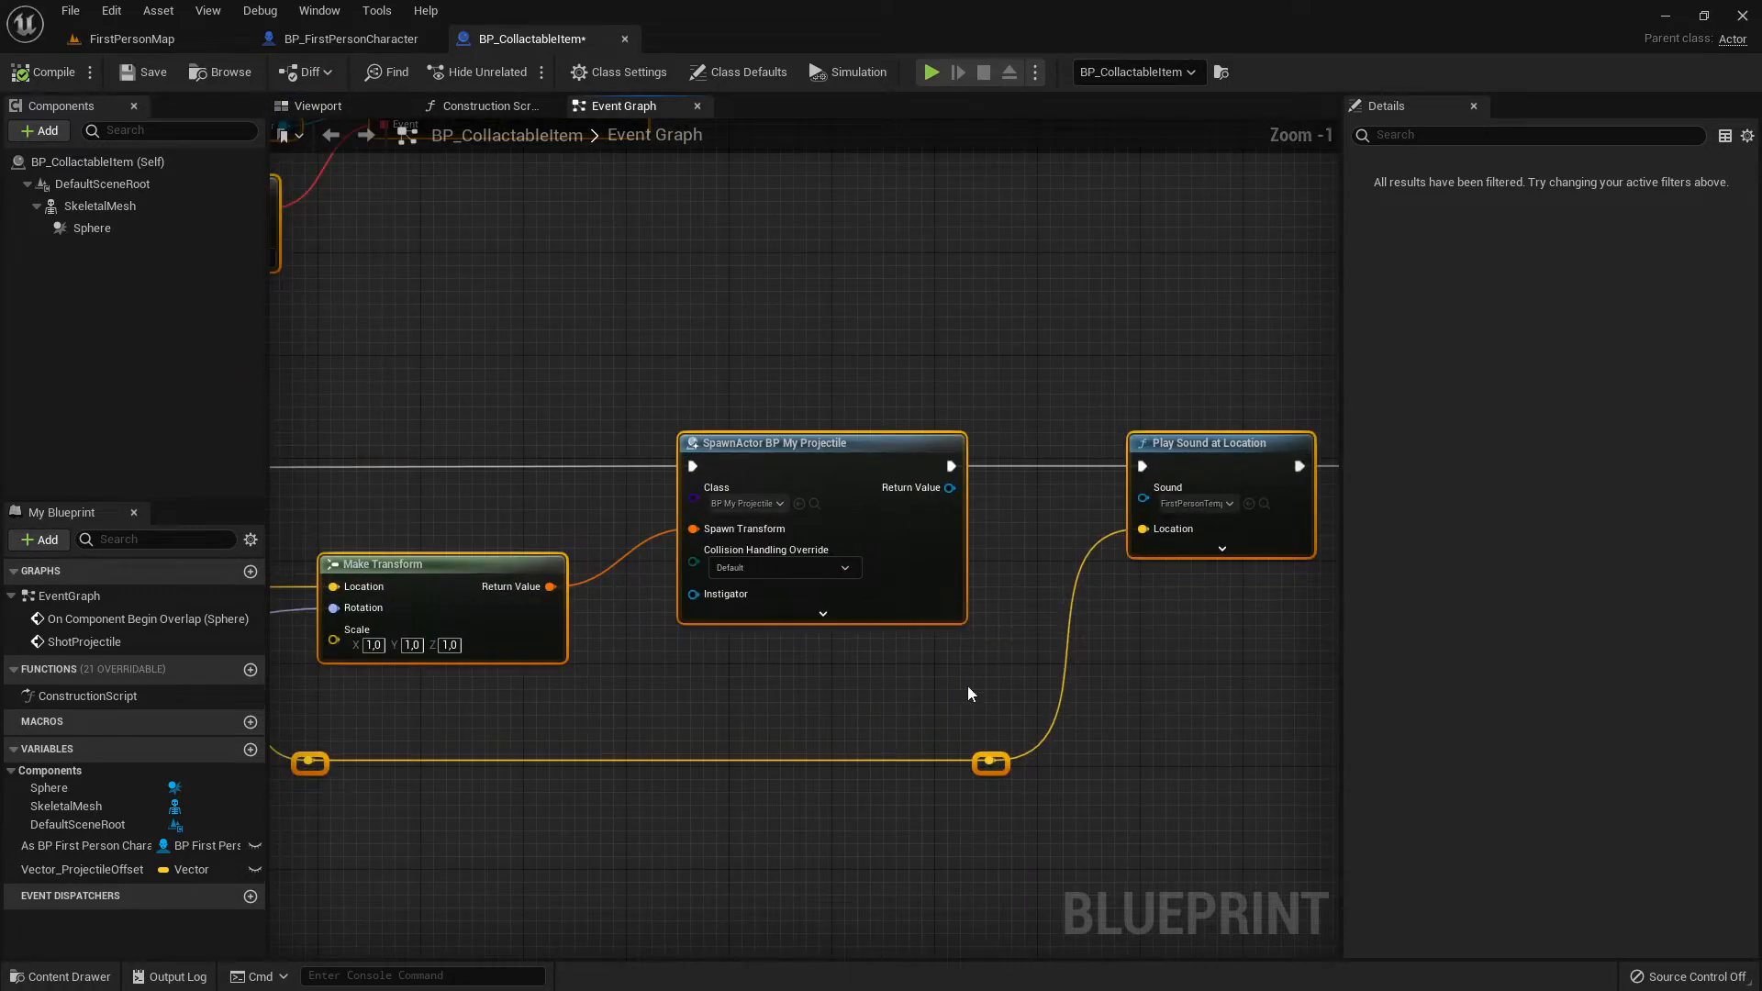
{"action": "right_click_drag", "start_coordinate": [1111, 677], "coordinate": [712, 659]}
{"action": "right_click_drag", "start_coordinate": [1175, 706], "coordinate": [782, 682]}
{"action": "right_click_drag", "start_coordinate": [1117, 662], "coordinate": [857, 670]}
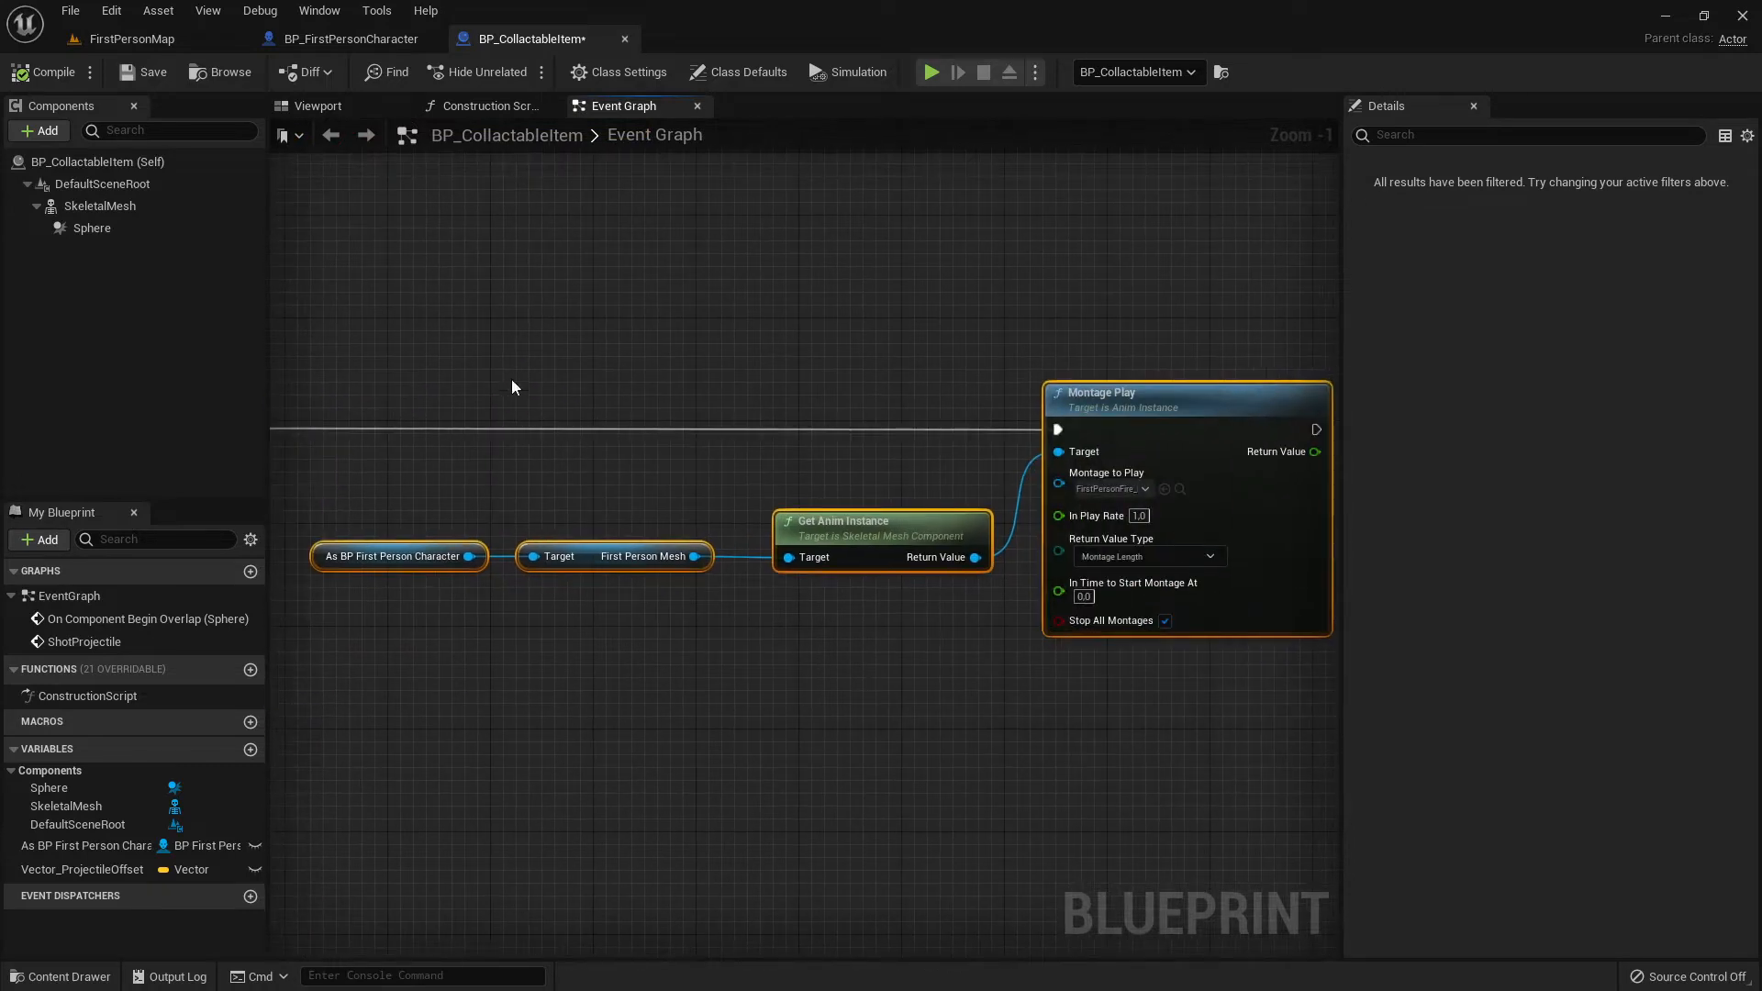
{"action": "left_click_drag", "start_coordinate": [367, 299], "coordinate": [1231, 747]}
{"action": "right_click_drag", "start_coordinate": [1114, 682], "coordinate": [789, 754]}
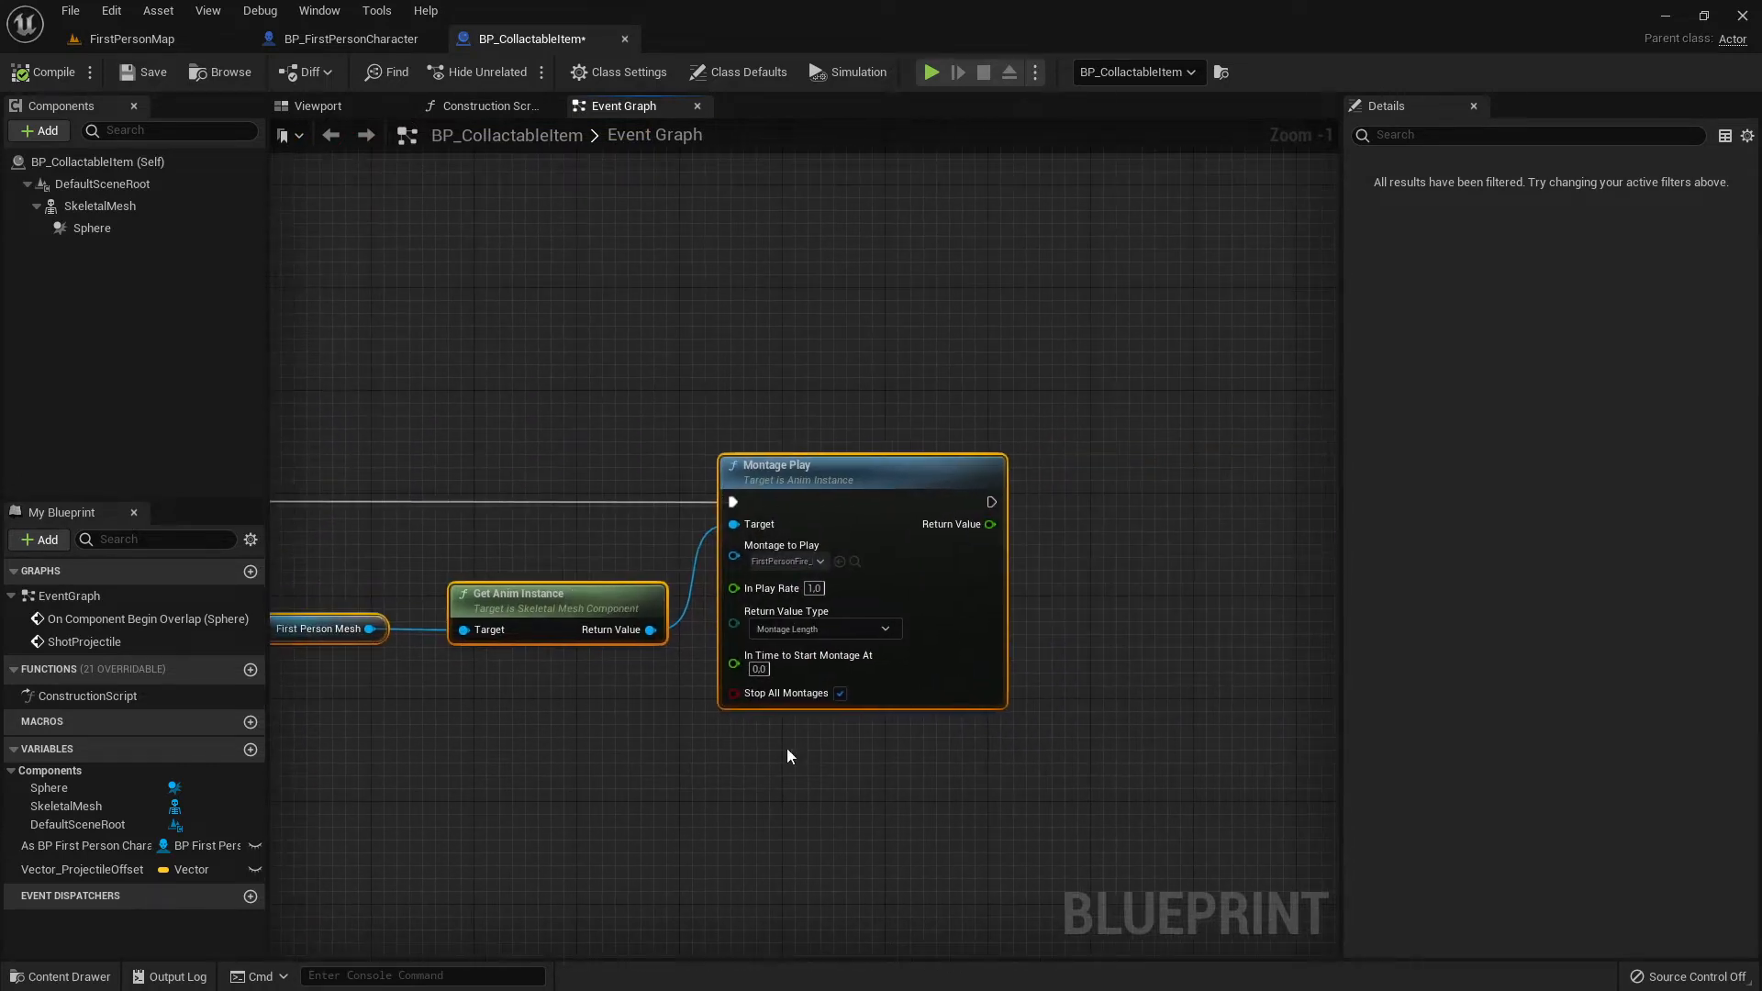
Locate the montage asset assigned to the Montage Play node, inspect FirstPersonFire_Montage in its animation editor, and close it.
{"action": "left_click", "coordinate": [855, 564]}
{"action": "double_click", "coordinate": [936, 771]}
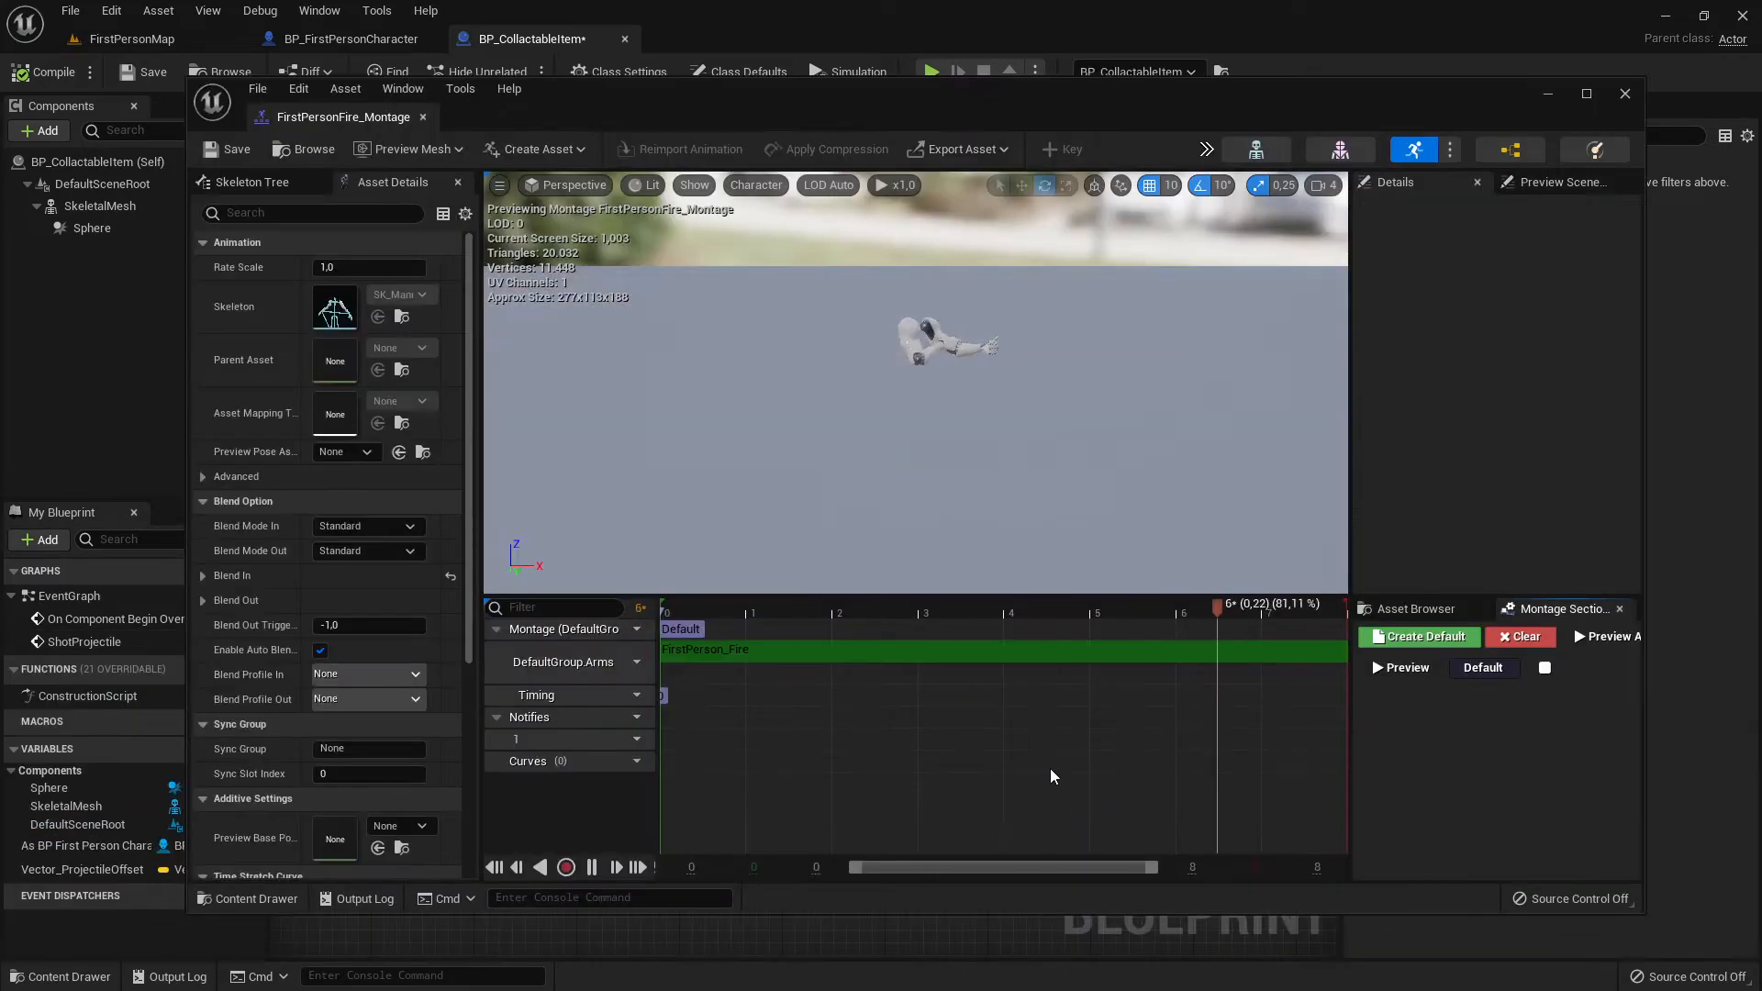
{"action": "left_click", "coordinate": [1624, 93]}
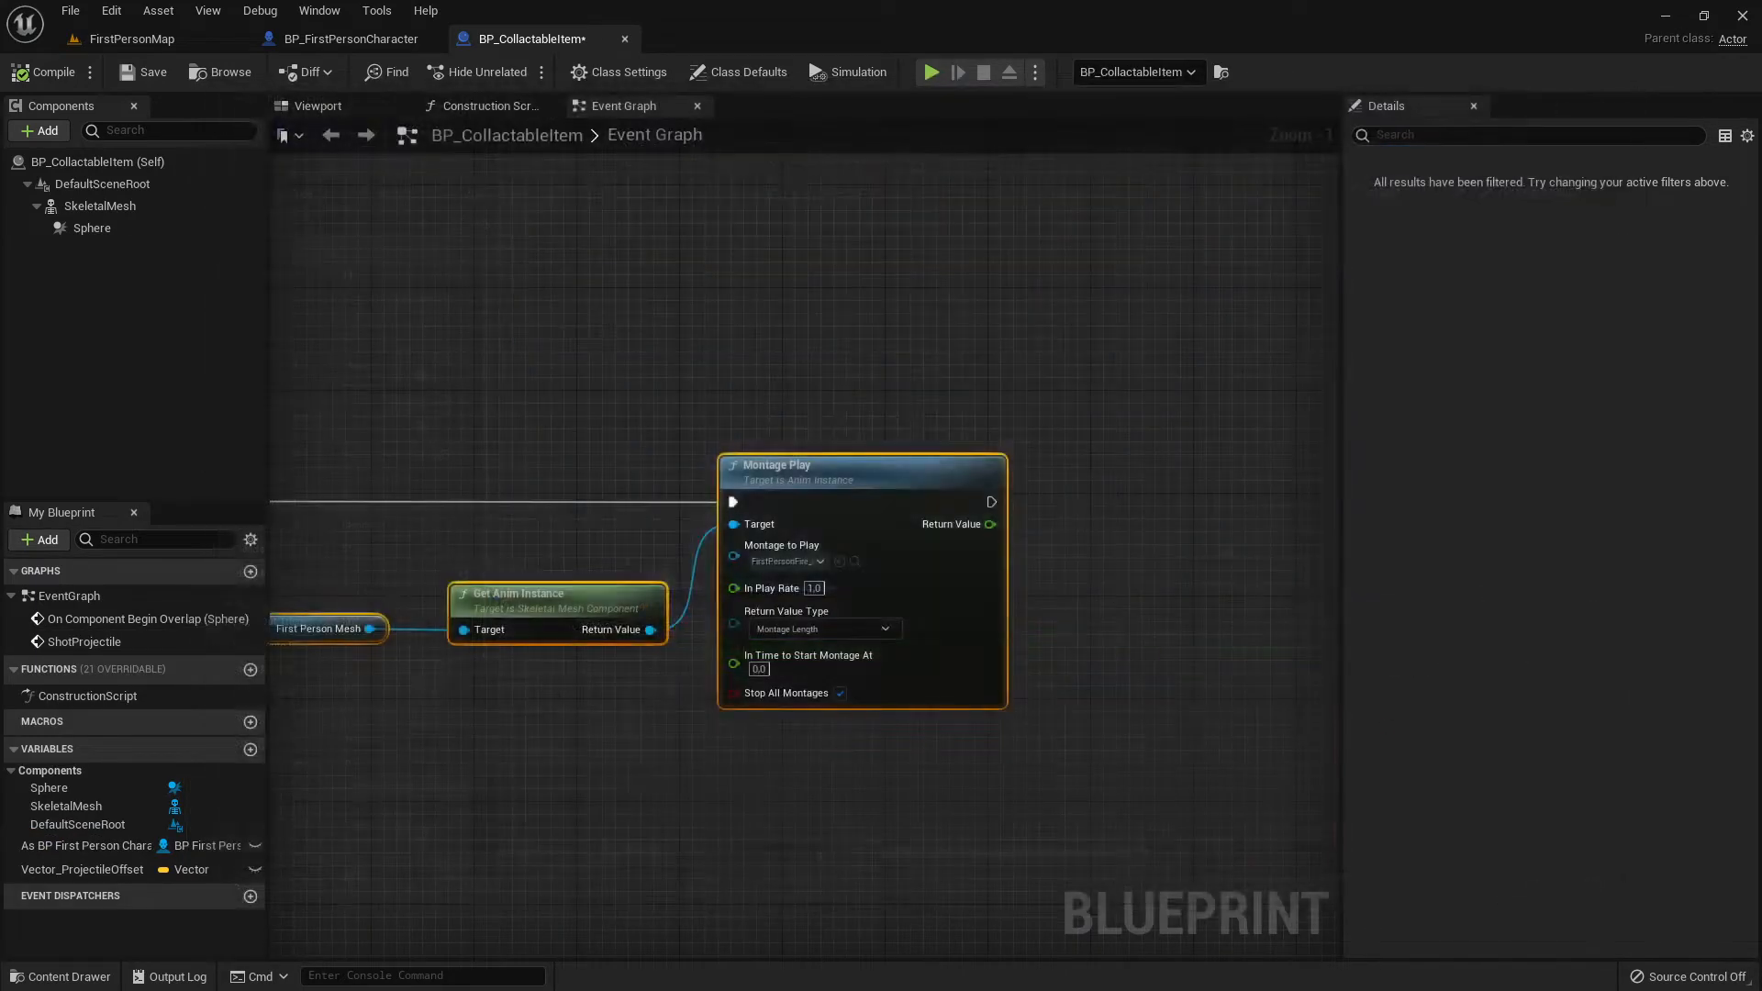
{"action": "left_click", "coordinate": [854, 563]}
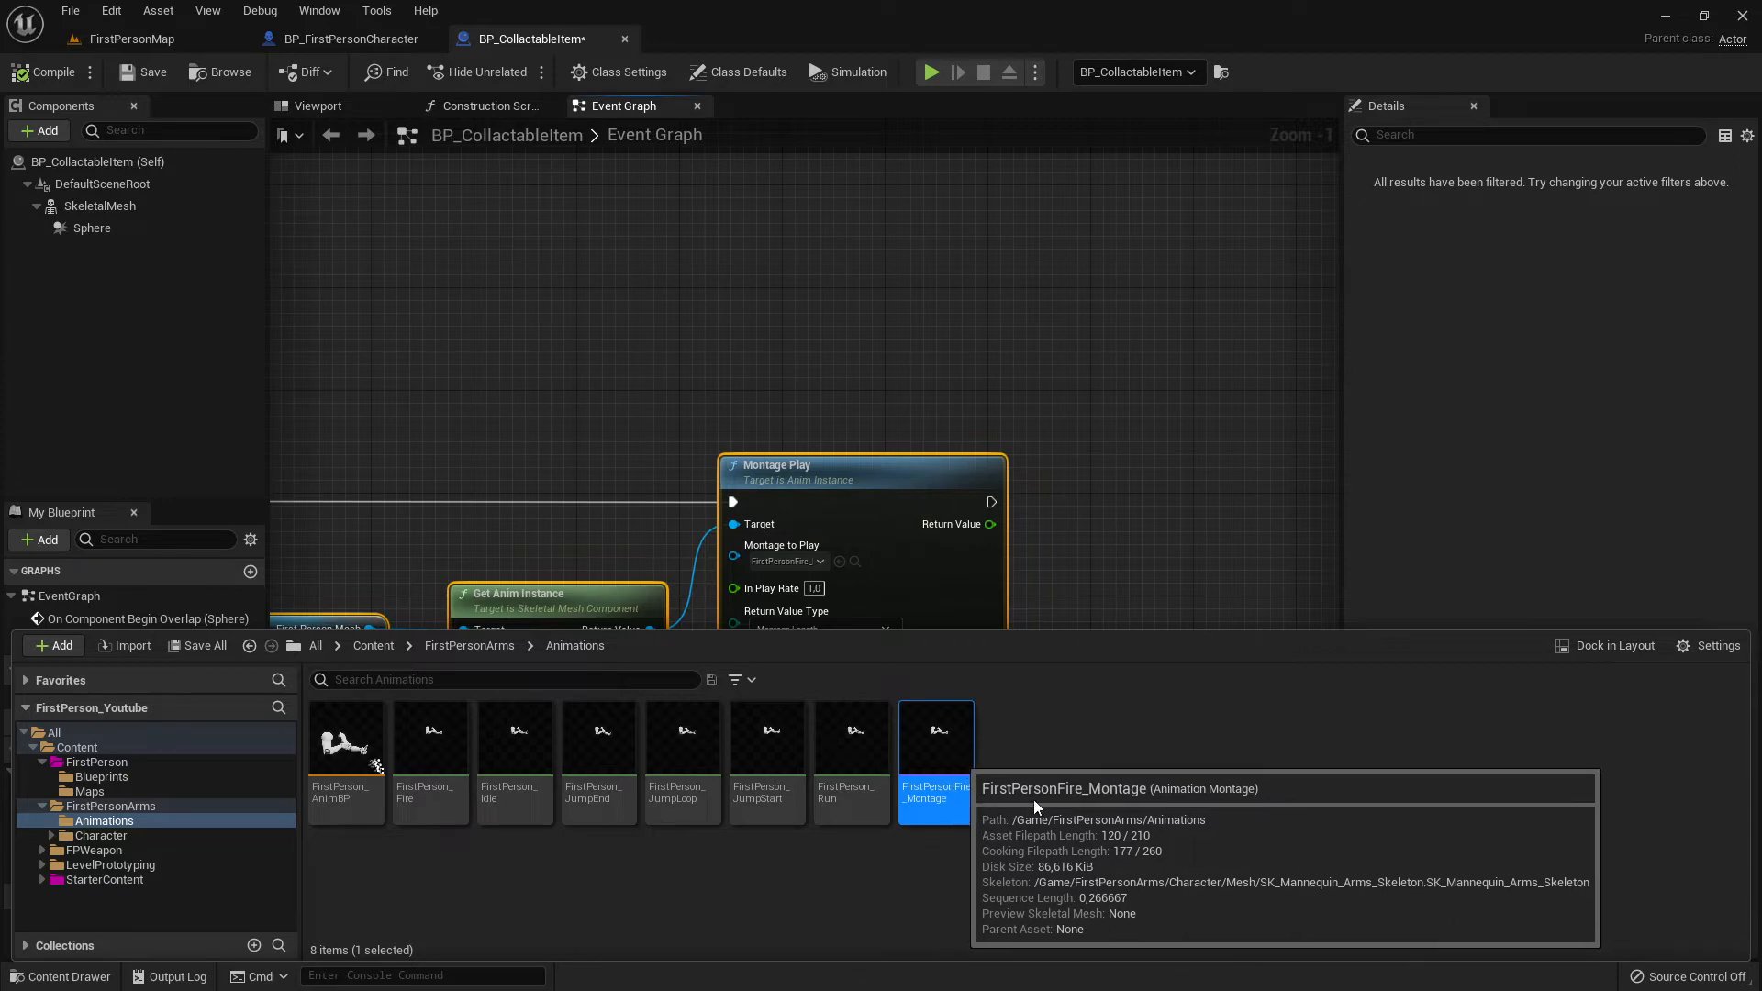
{"action": "double_click", "coordinate": [957, 760]}
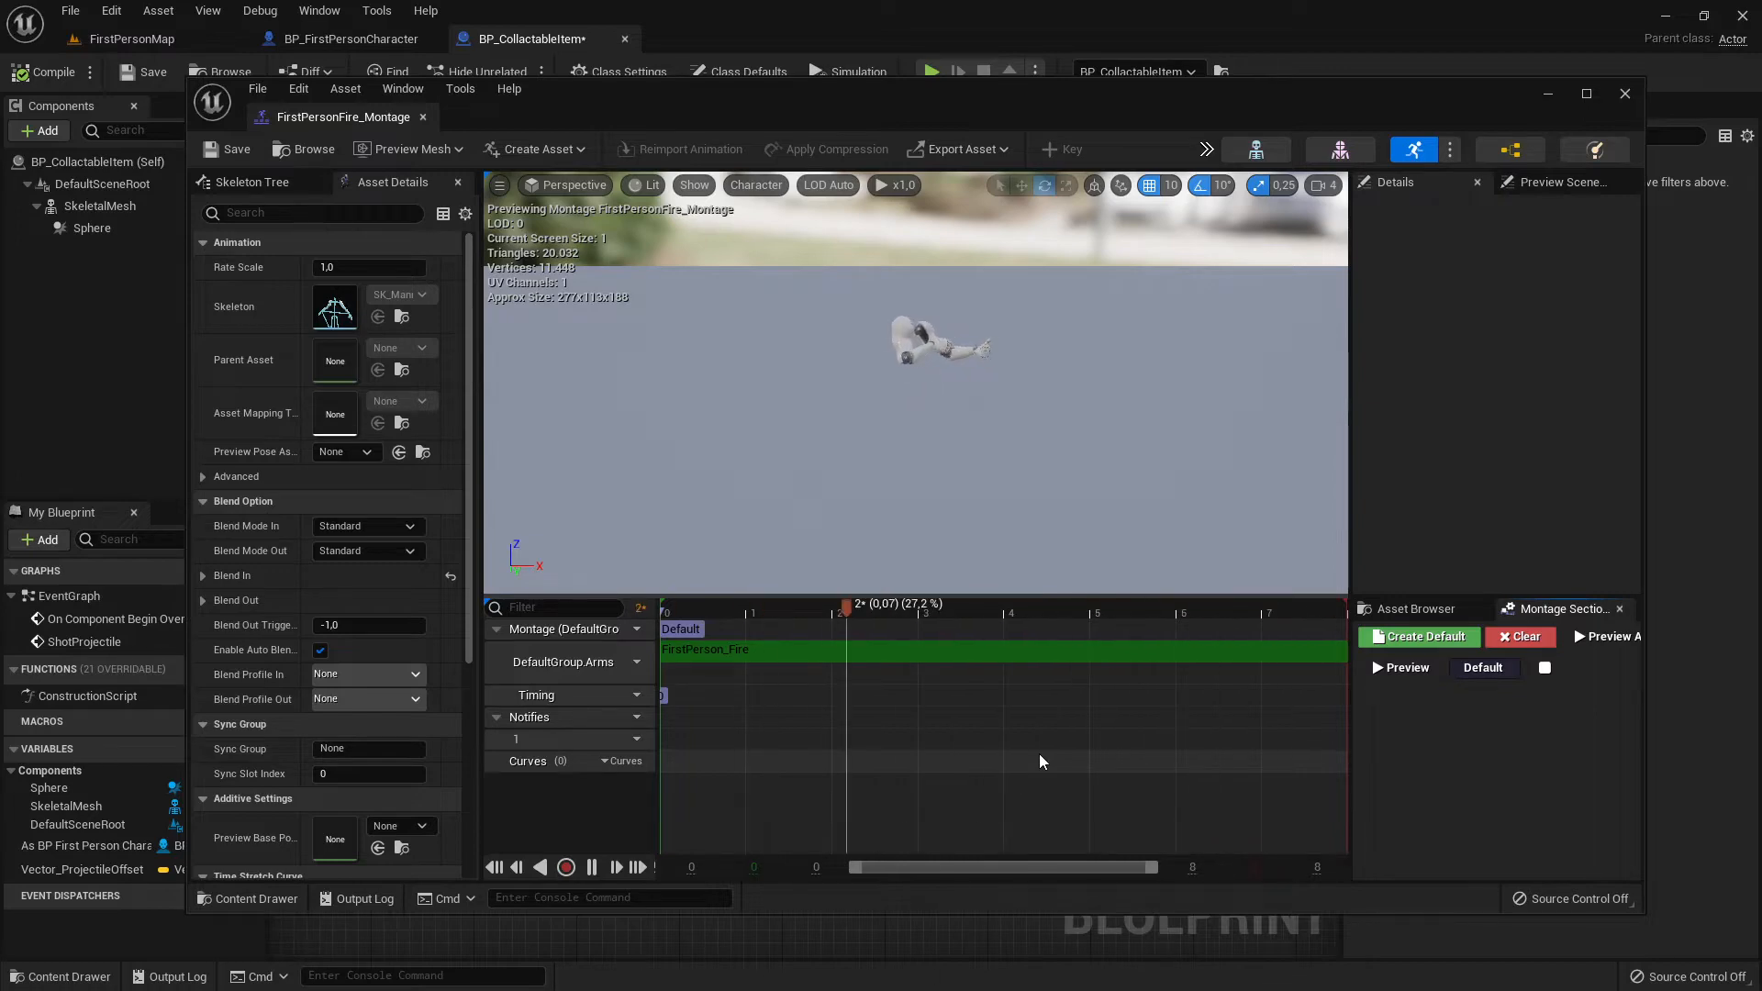
{"action": "left_click", "coordinate": [423, 116]}
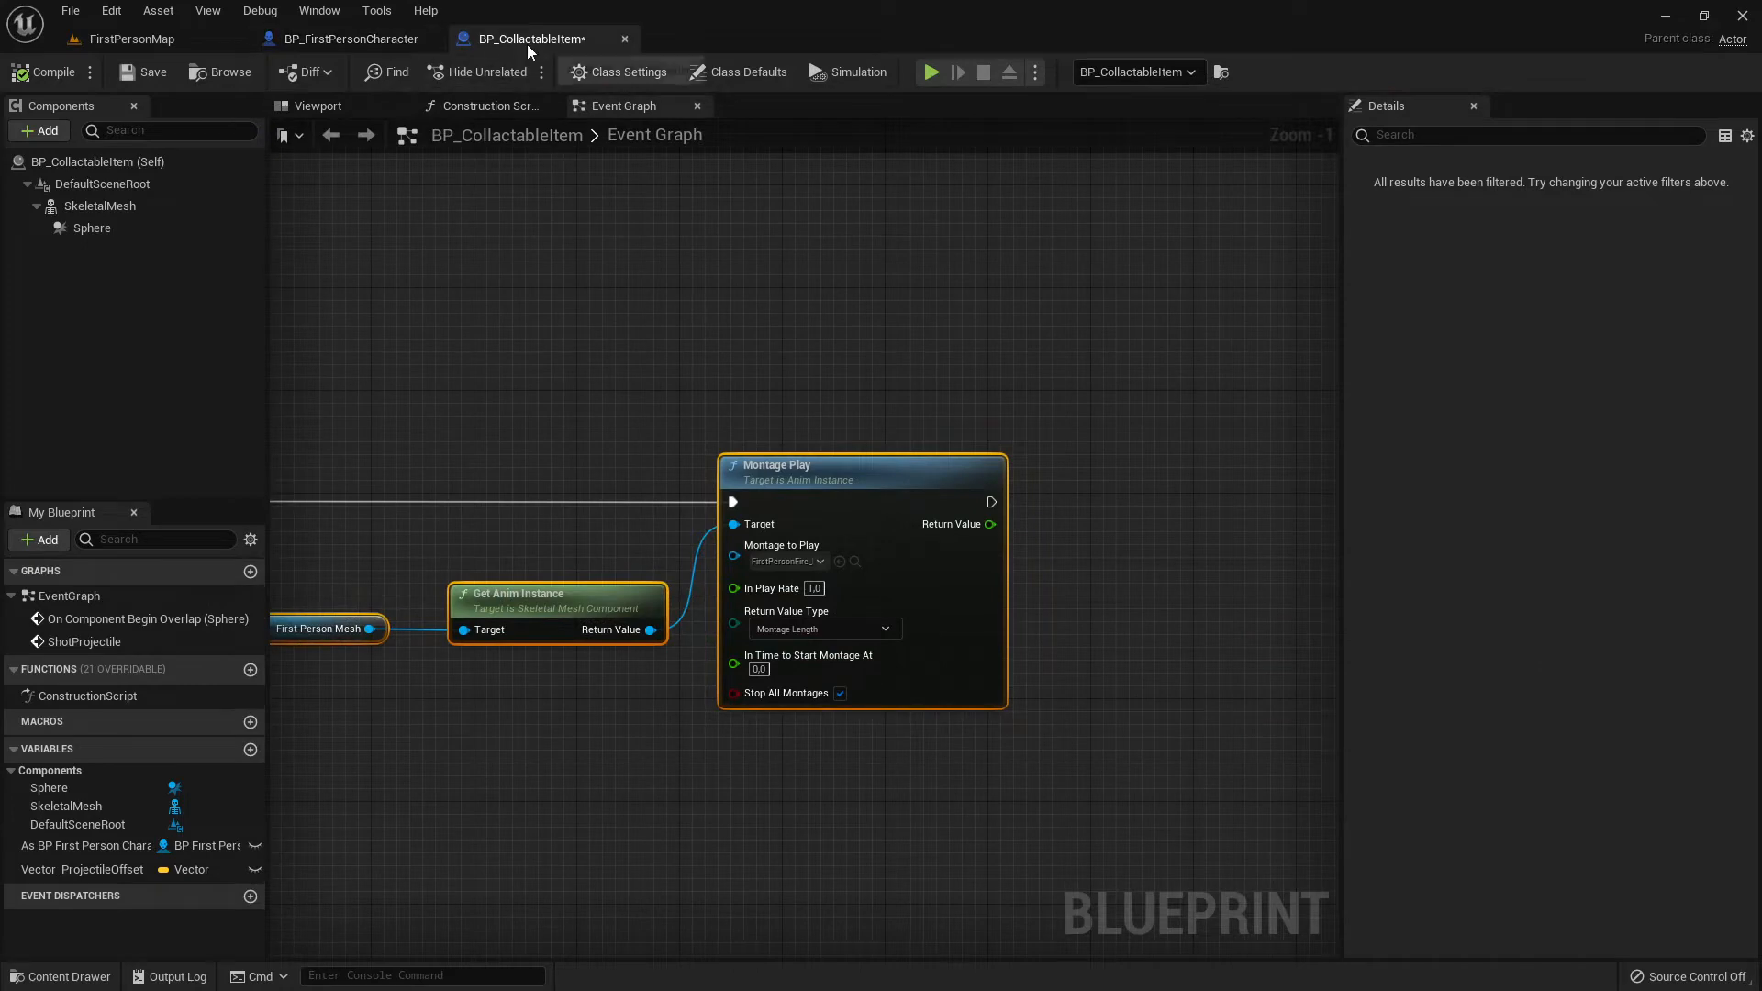
Compile and save the BP_CollactableItem blueprint, and return to the FirstPersonMap level.
{"action": "left_click", "coordinate": [71, 74]}
{"action": "left_click", "coordinate": [146, 73]}
{"action": "left_click", "coordinate": [131, 39]}
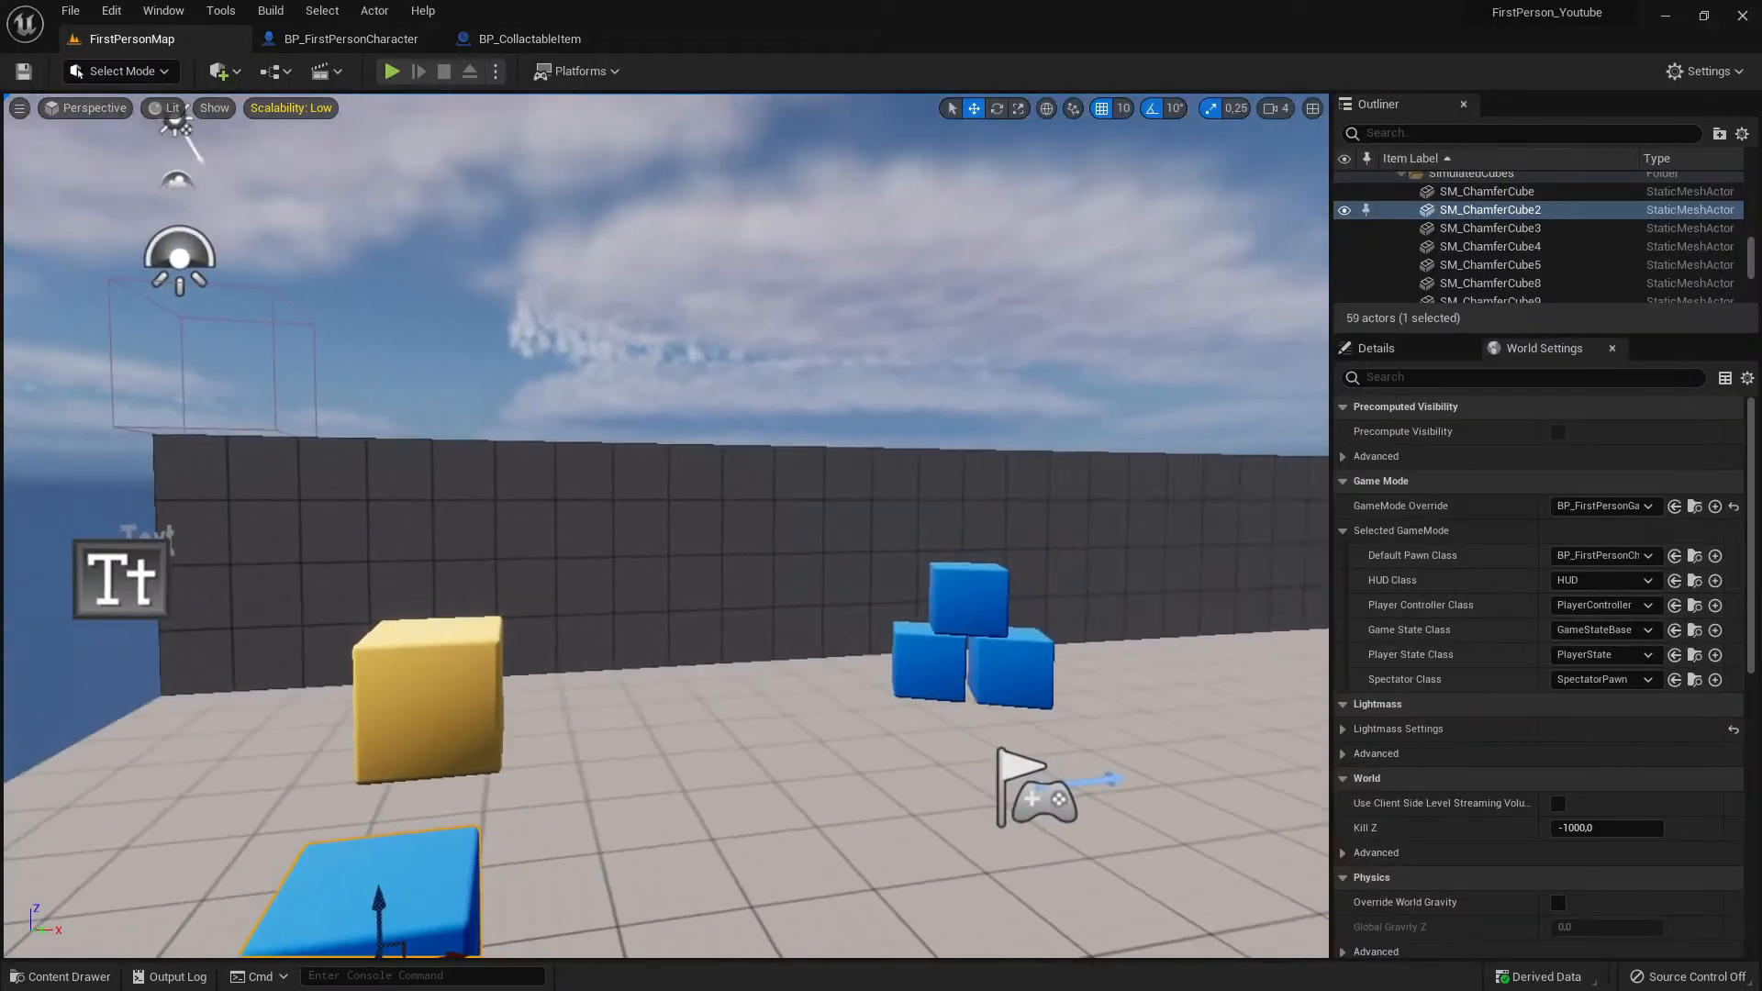
Fly through the cubes and rifle area of the level, then start a play test and pick up the rifle.
{"action": "key", "text": "w"}
{"action": "mouse_move", "coordinate": [815, 541]}
{"action": "right_mouse_down"}
{"action": "mouse_move", "coordinate": [633, 542]}
{"action": "mouse_move", "coordinate": [642, 634]}
{"action": "mouse_move", "coordinate": [634, 560]}
{"action": "mouse_move", "coordinate": [815, 542]}
{"action": "right_mouse_up"}
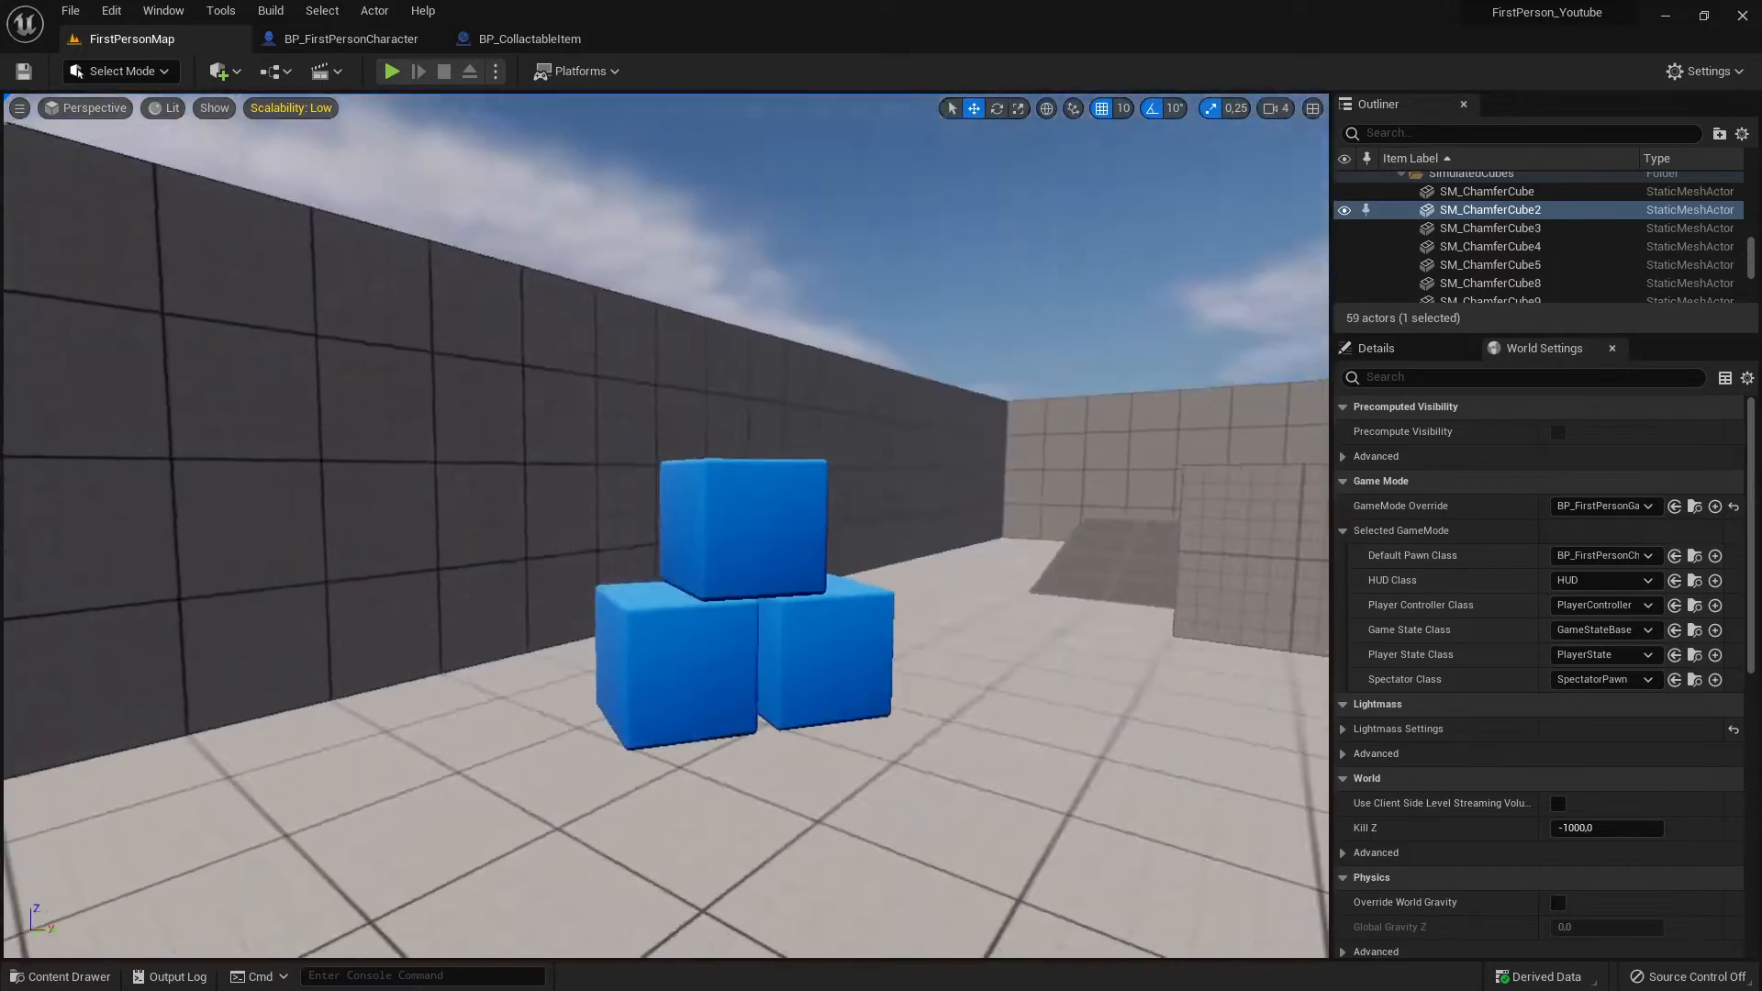
{"action": "mouse_move", "coordinate": [594, 453]}
{"action": "right_mouse_down"}
{"action": "mouse_move", "coordinate": [551, 452]}
{"action": "mouse_move", "coordinate": [594, 453]}
{"action": "right_mouse_up"}
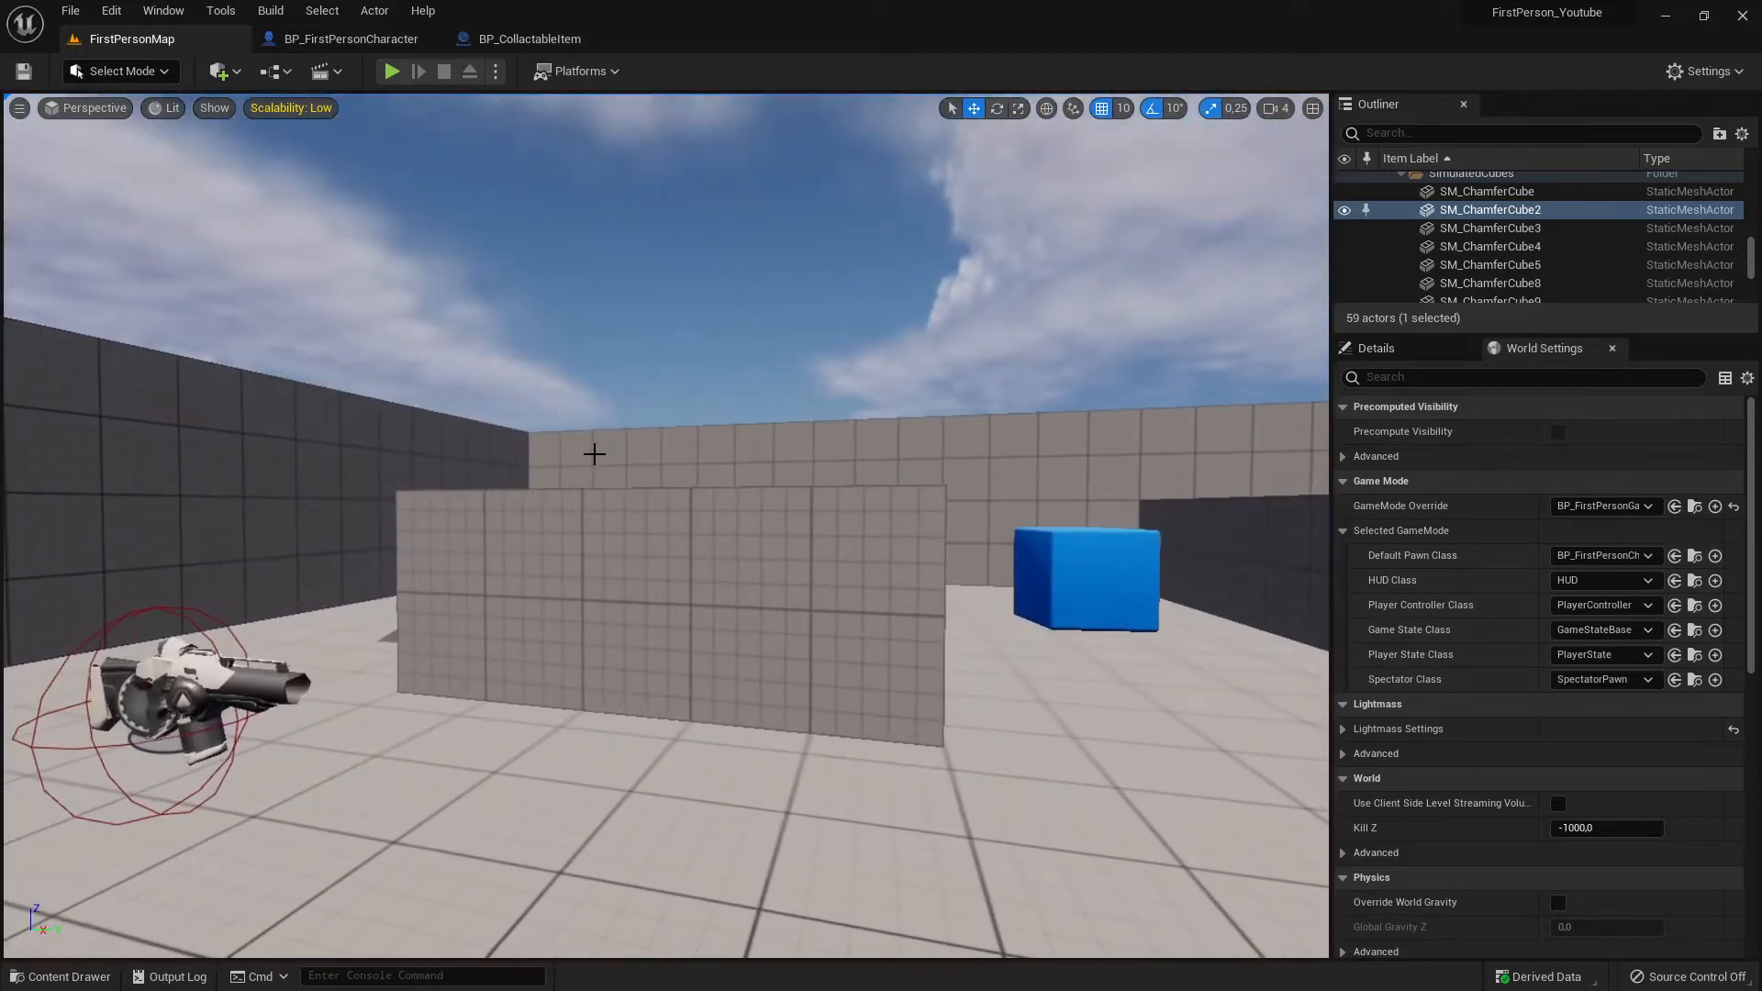
{"action": "left_click", "coordinate": [391, 71]}
{"action": "key", "text": "w"}
{"action": "key", "text": "w"}
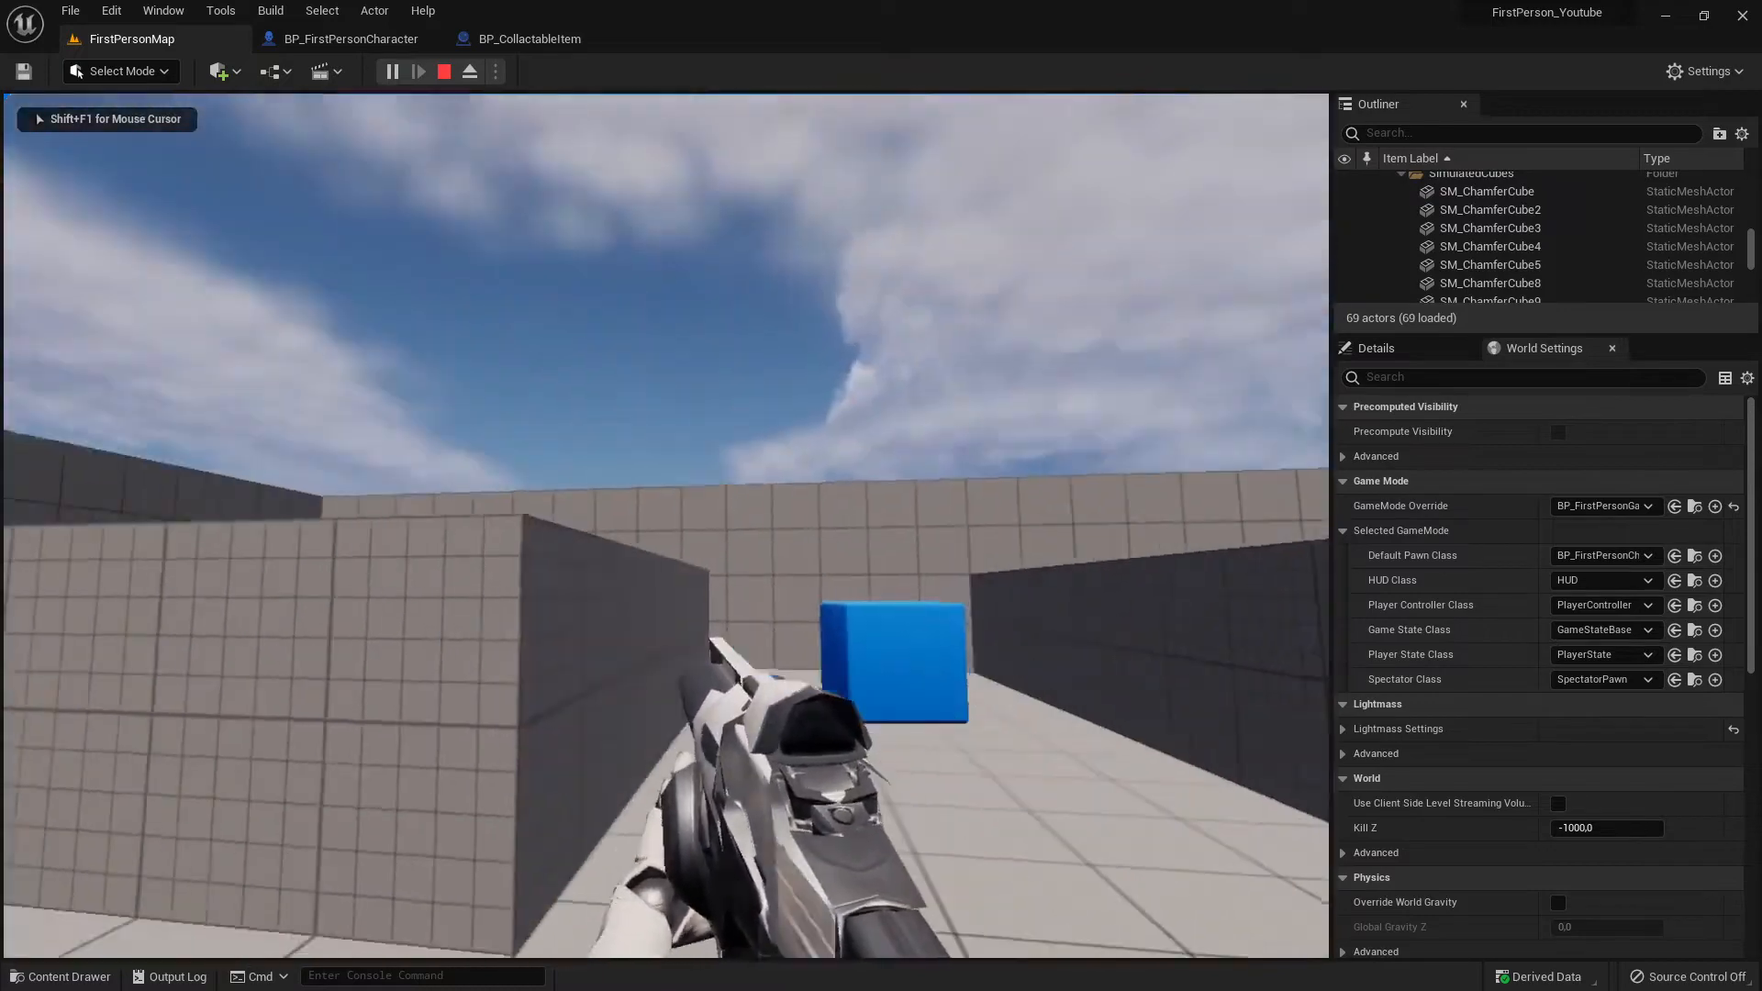
Test-fire the rifle twice while advancing past the blue cube to the gray perimeter wall, and stop the play test.
{"action": "left_click", "coordinate": [667, 526]}
{"action": "key", "text": "w"}
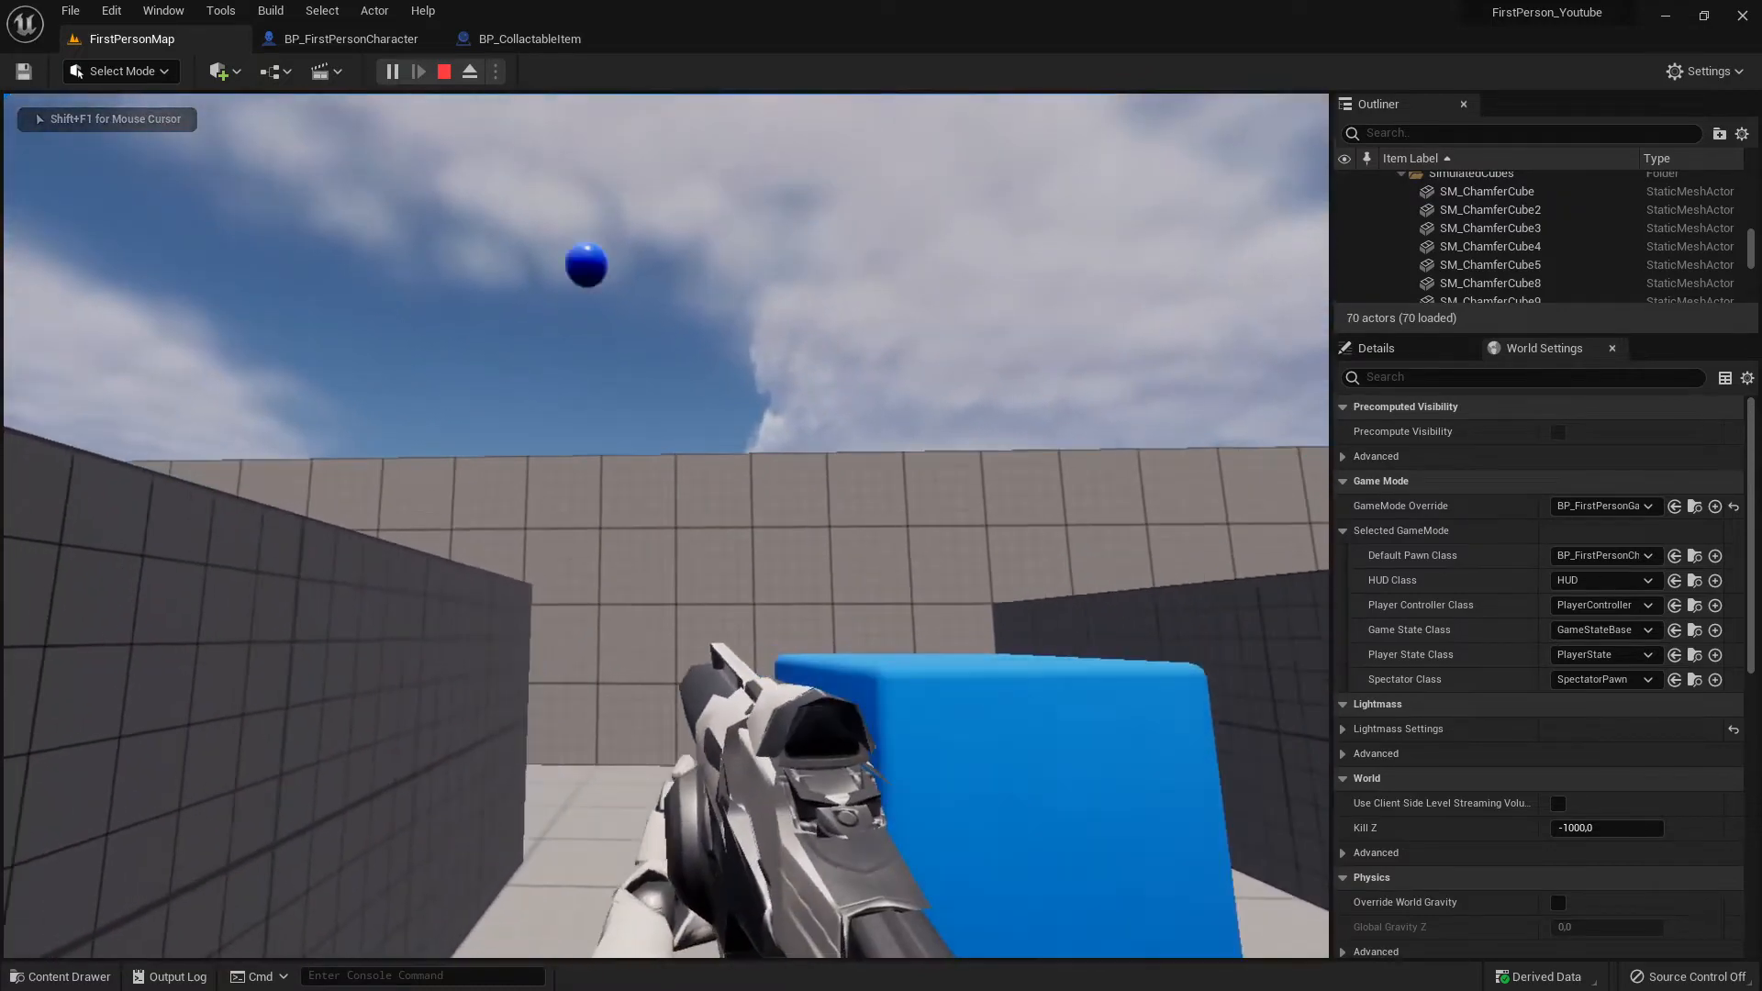
{"action": "left_click", "coordinate": [666, 526]}
{"action": "key", "text": "w"}
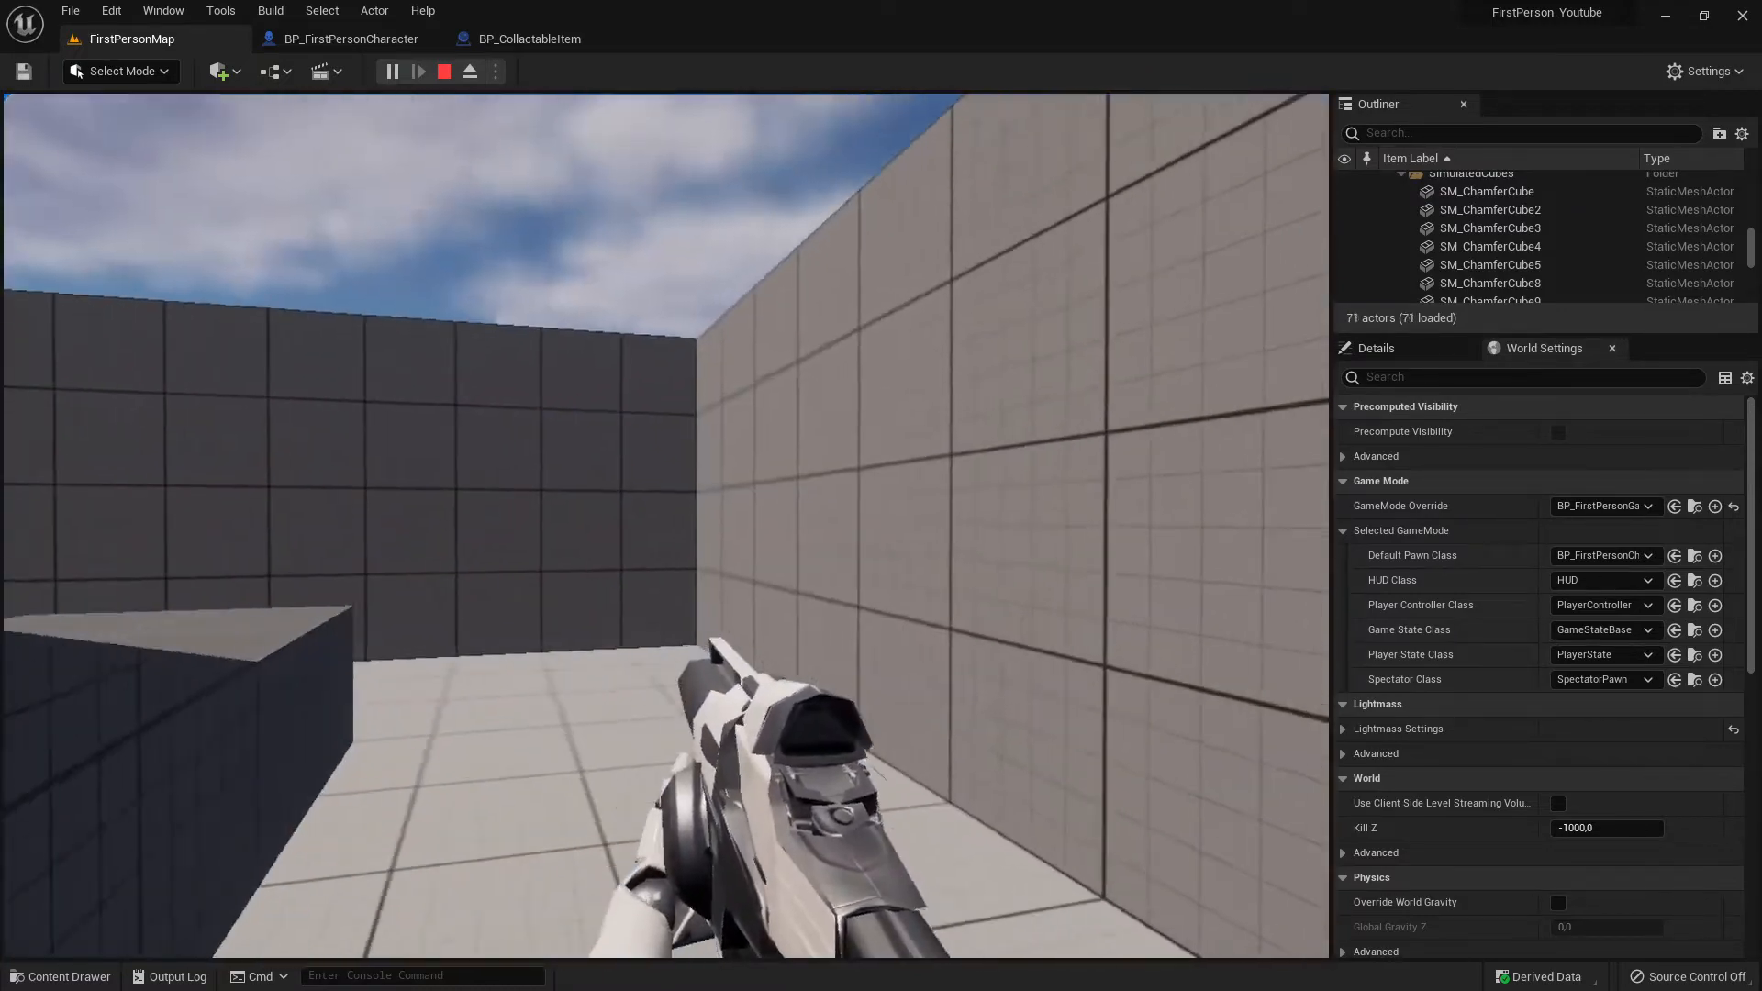
{"action": "key", "text": "w"}
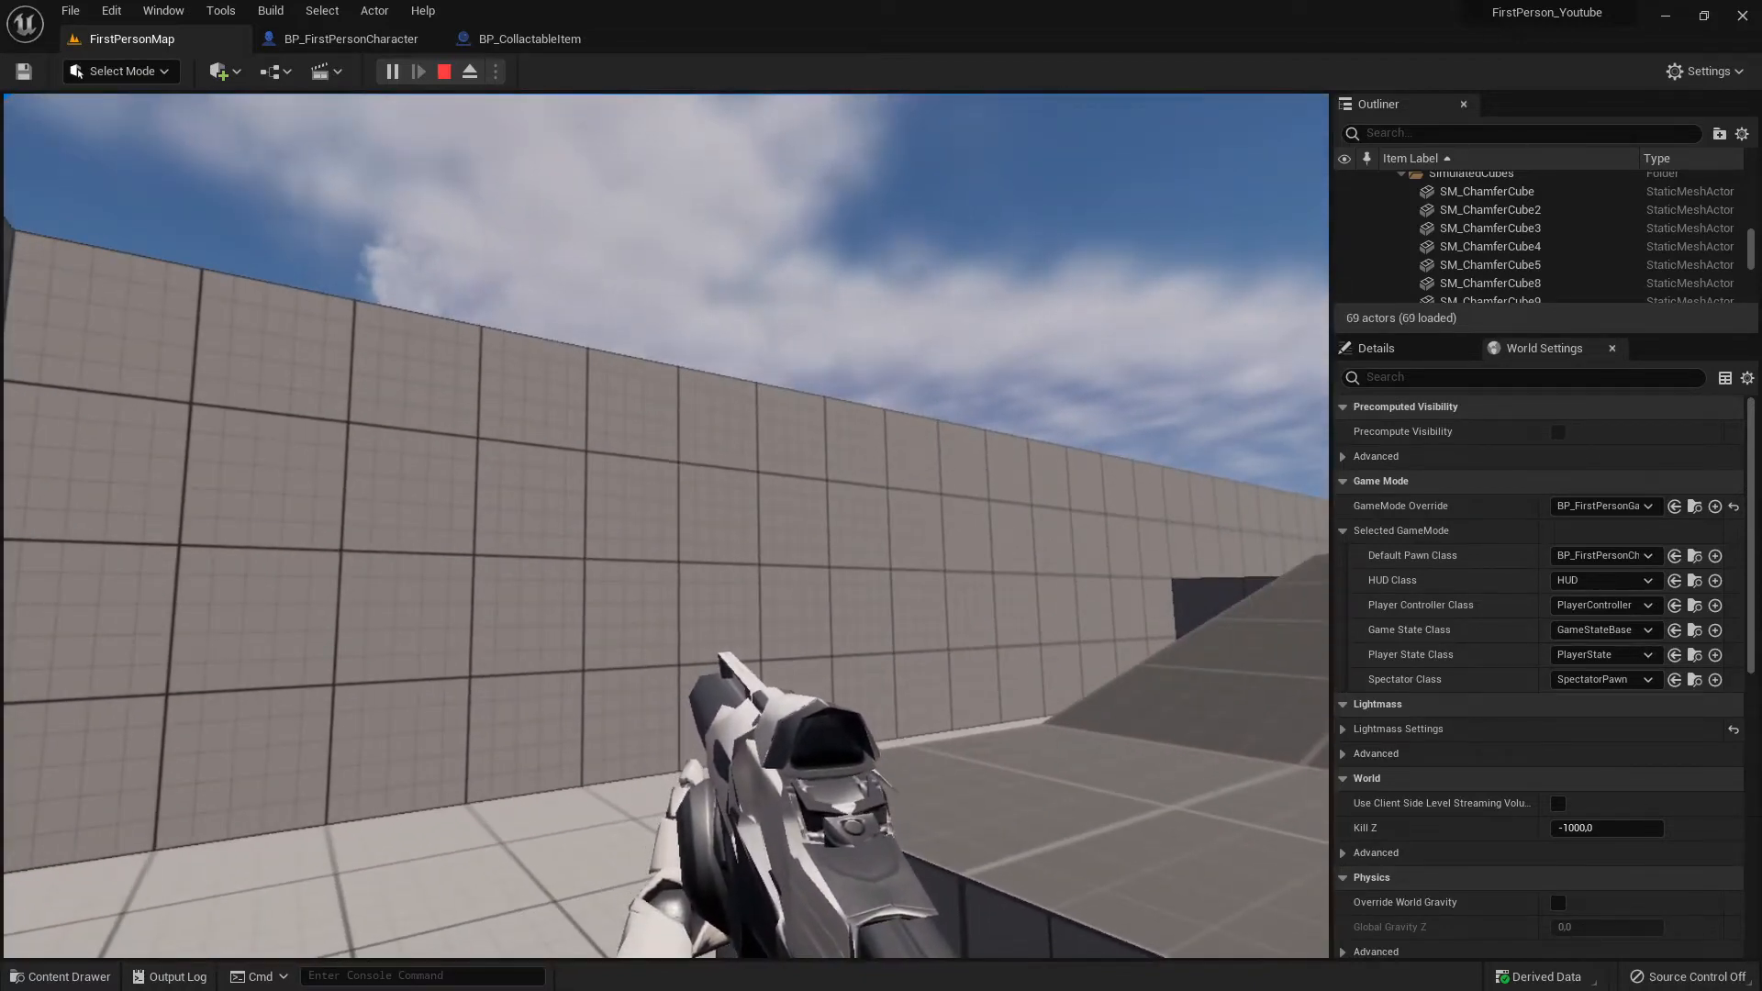
{"action": "key", "text": "Escape"}
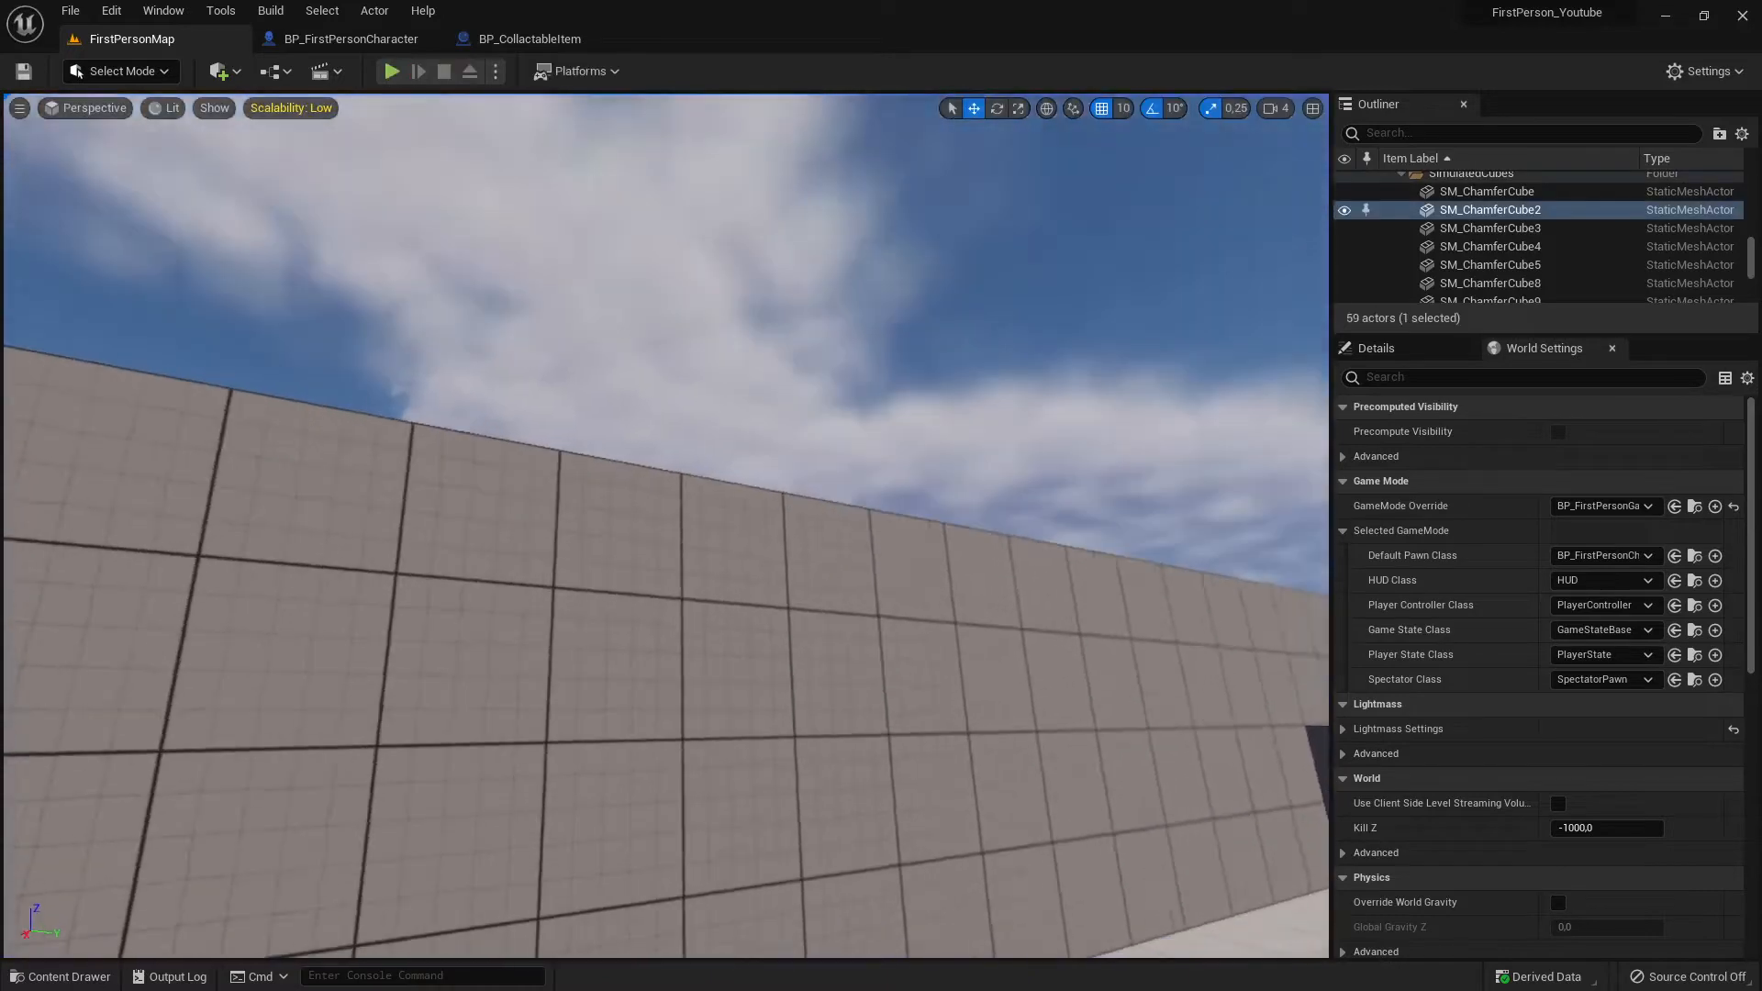
Select the gray perimeter wall SM_Cube6 and show its details.
{"action": "right_click_drag", "start_coordinate": [669, 511], "coordinate": [669, 605]}
{"action": "left_click", "coordinate": [672, 474]}
{"action": "right_click_drag", "start_coordinate": [766, 485], "coordinate": [643, 488]}
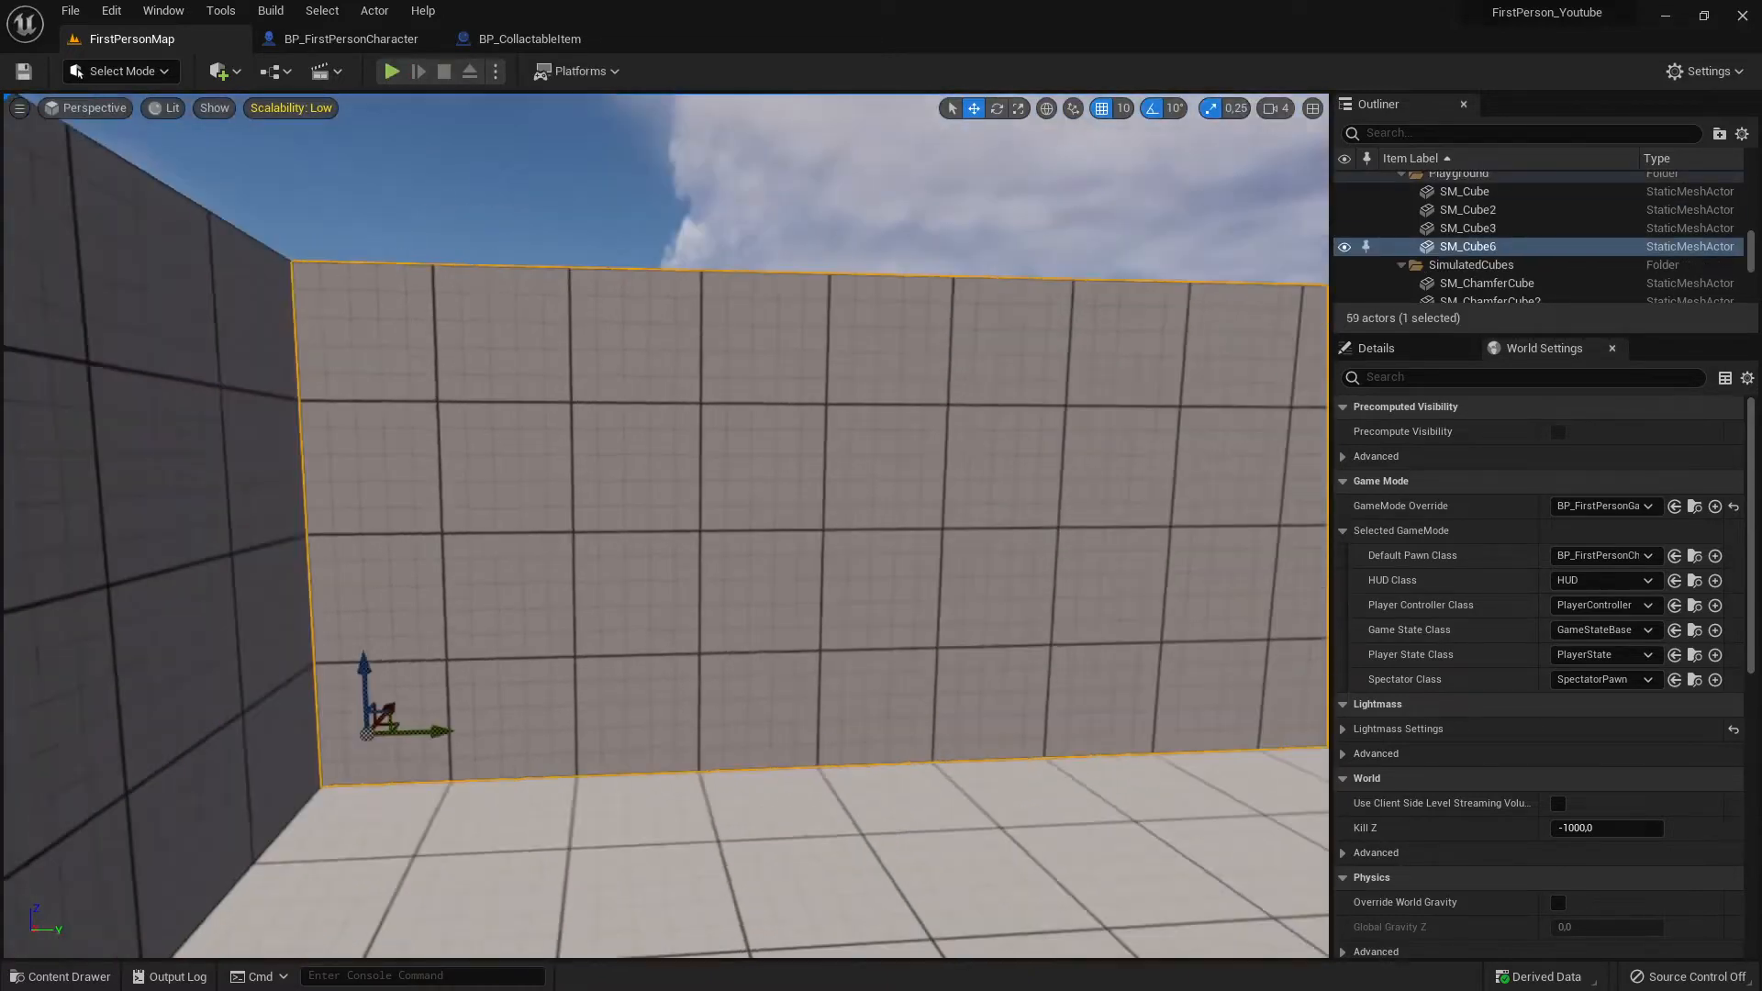
{"action": "mouse_move", "coordinate": [1064, 447]}
{"action": "right_mouse_down"}
{"action": "mouse_move", "coordinate": [973, 450]}
{"action": "mouse_move", "coordinate": [1064, 447]}
{"action": "right_mouse_up"}
{"action": "key", "text": "w"}
{"action": "key", "text": "Delete"}
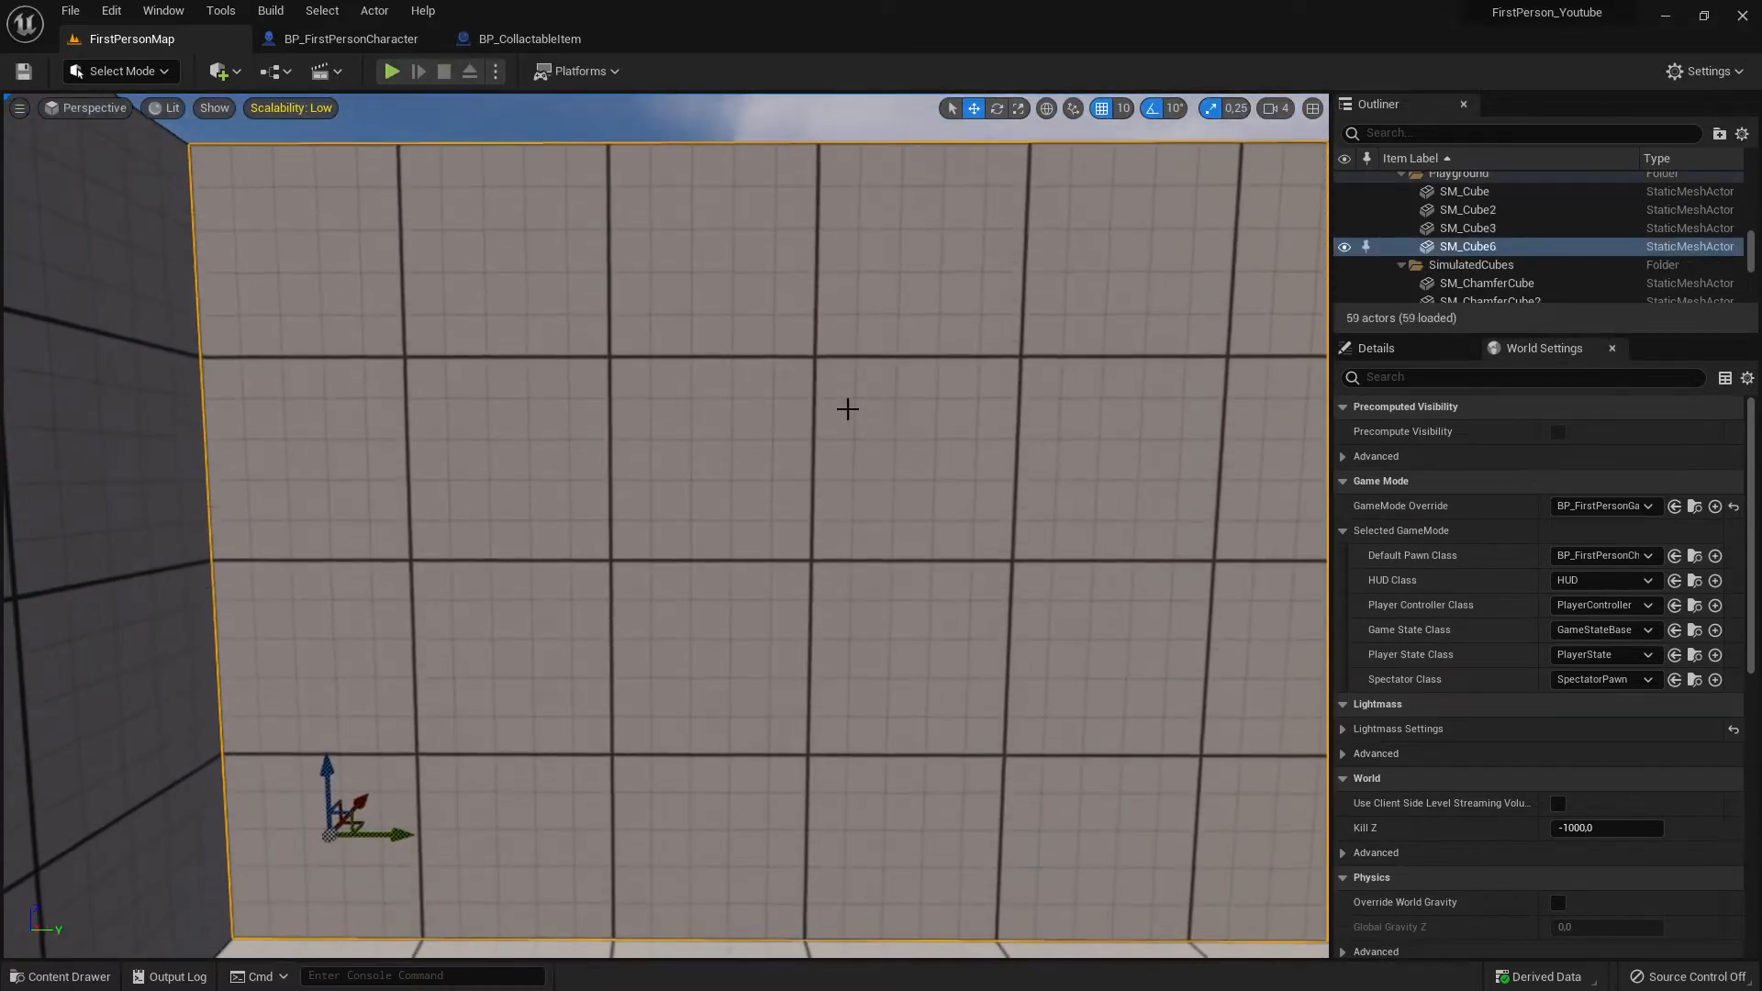
{"action": "key", "text": "f"}
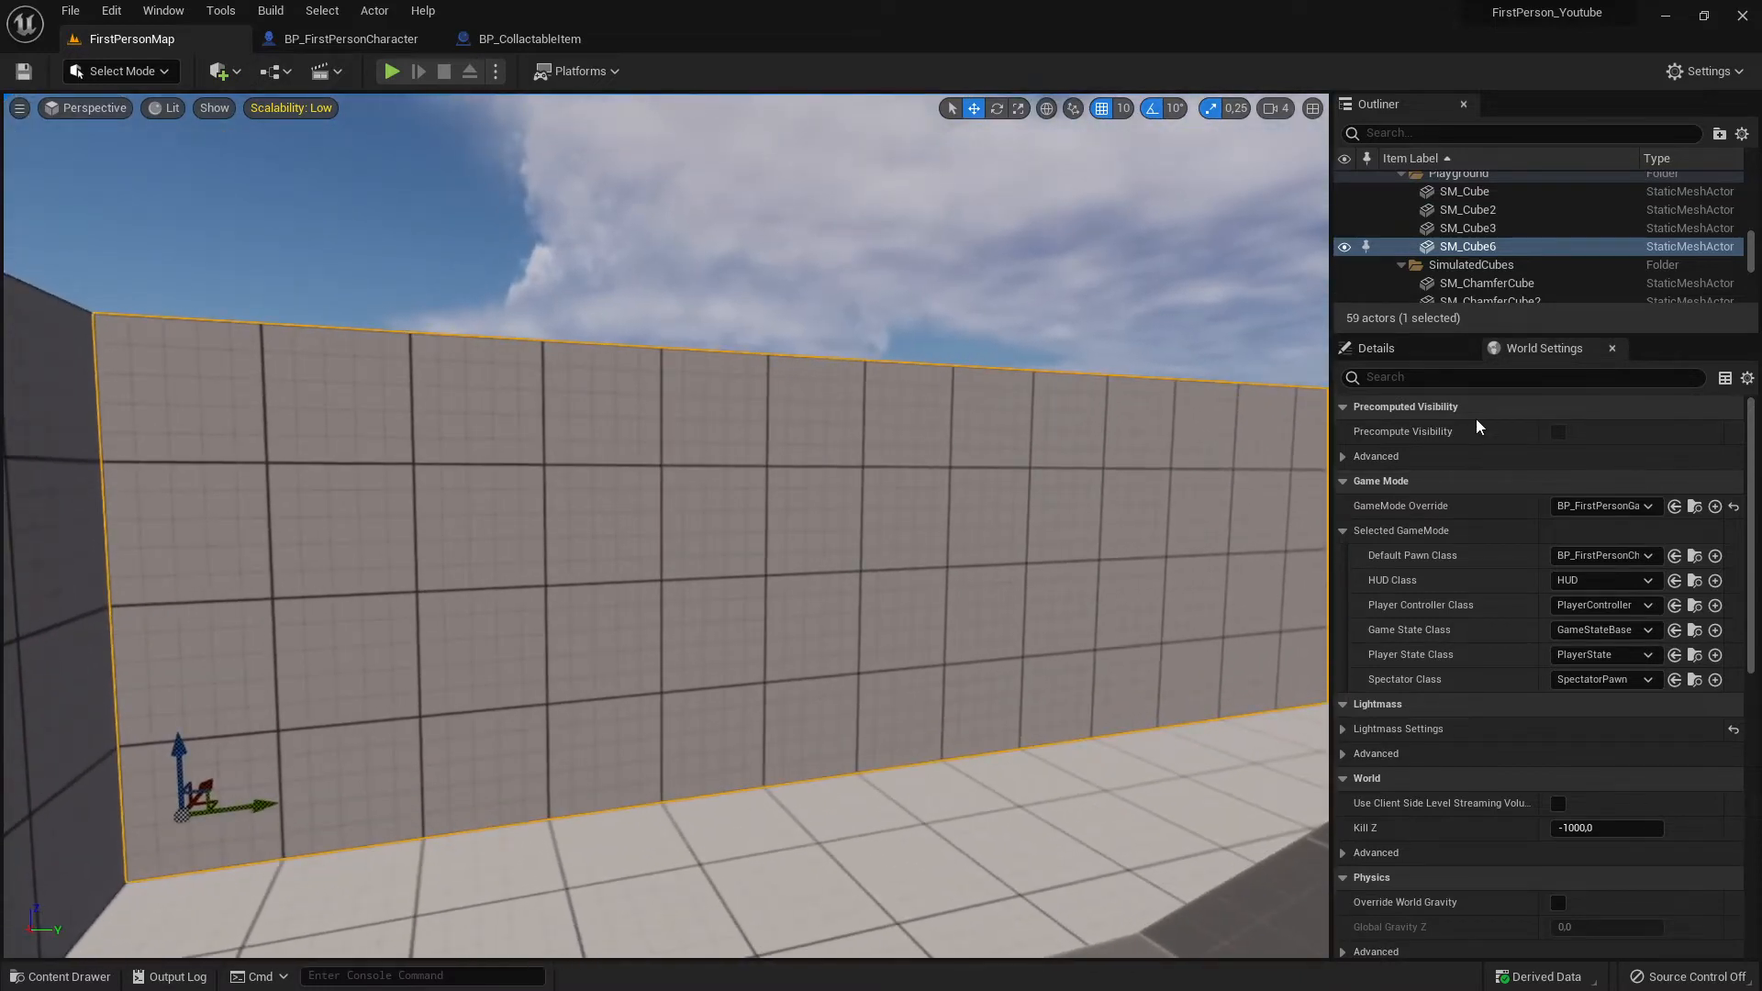
{"action": "left_click", "coordinate": [1405, 346]}
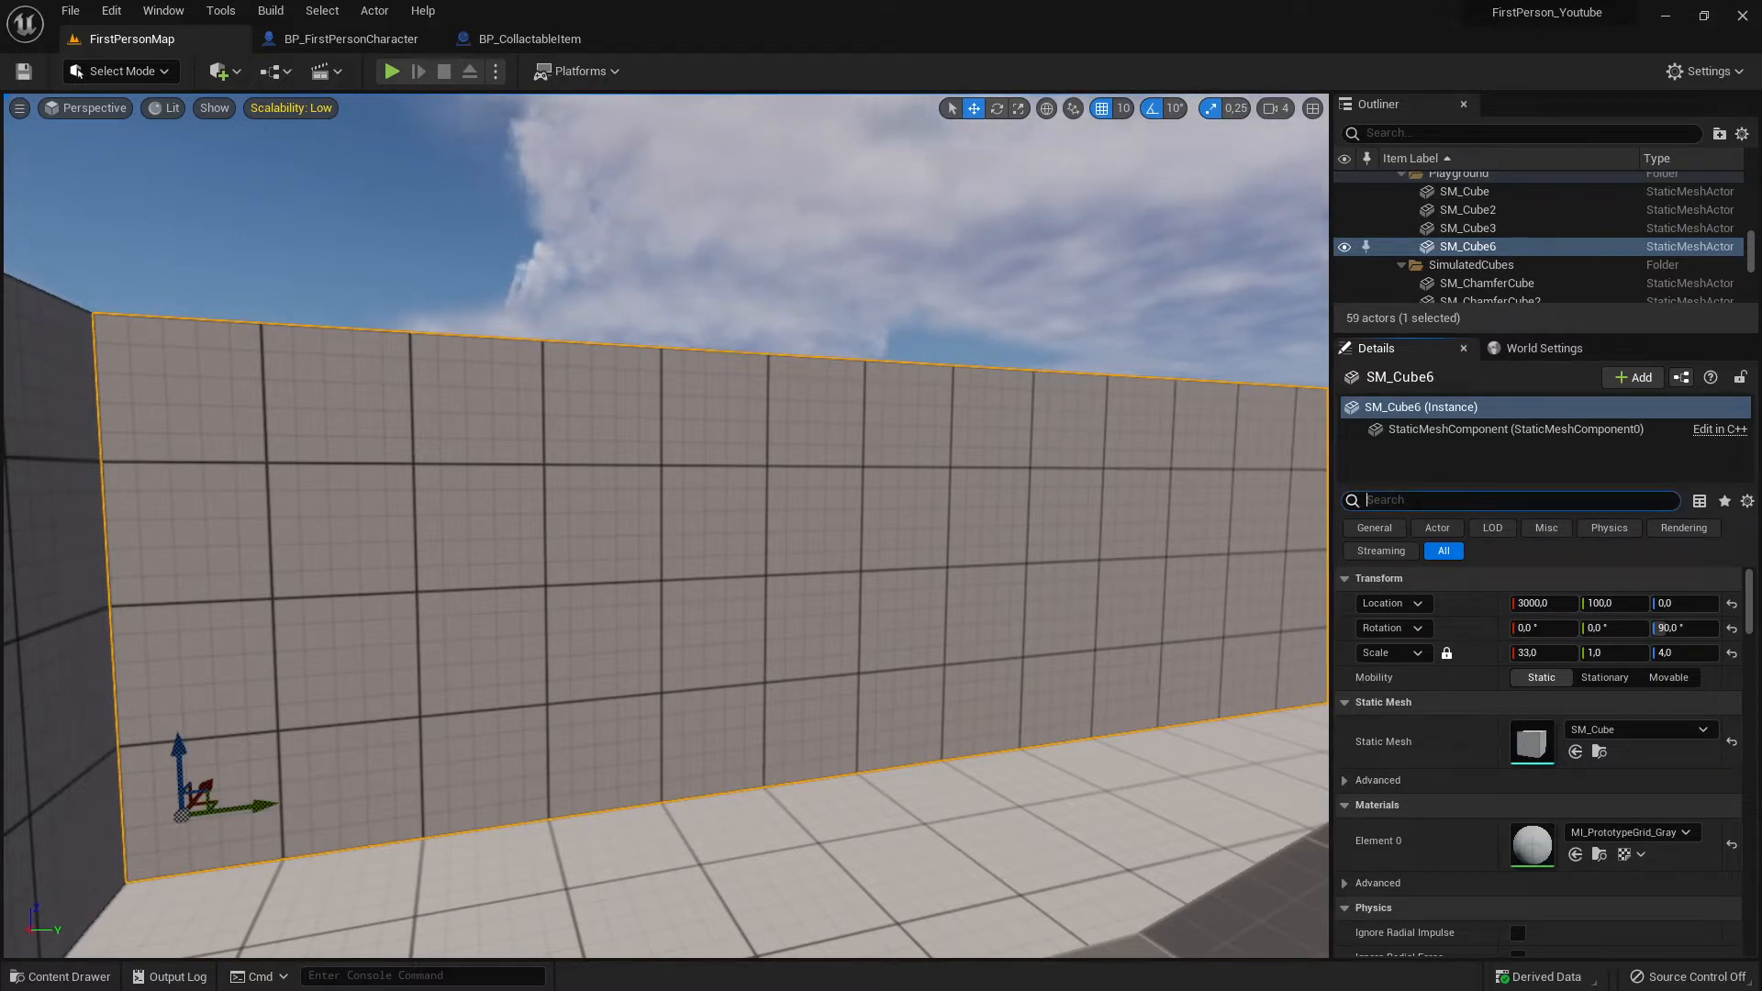
Search the SM_Cube6 details for "sim", clear the search, and examine the properties in the Physics category.
{"action": "type", "text": "sim"}
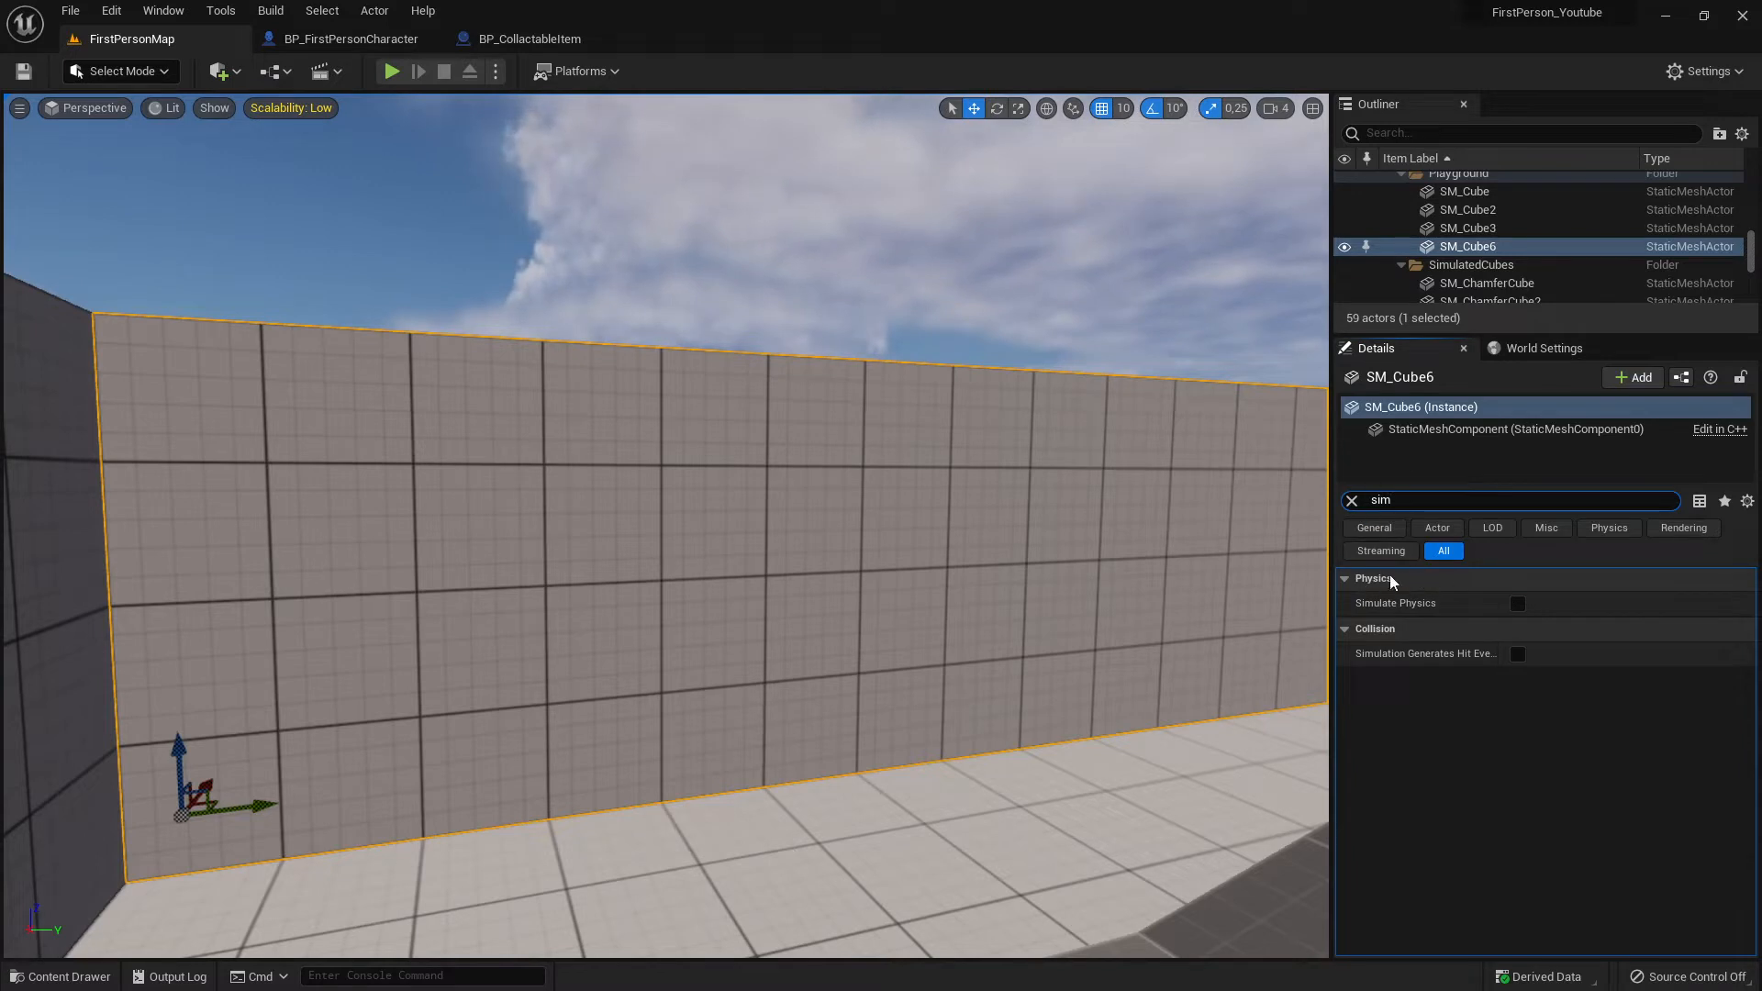
{"action": "left_click", "coordinate": [1606, 528]}
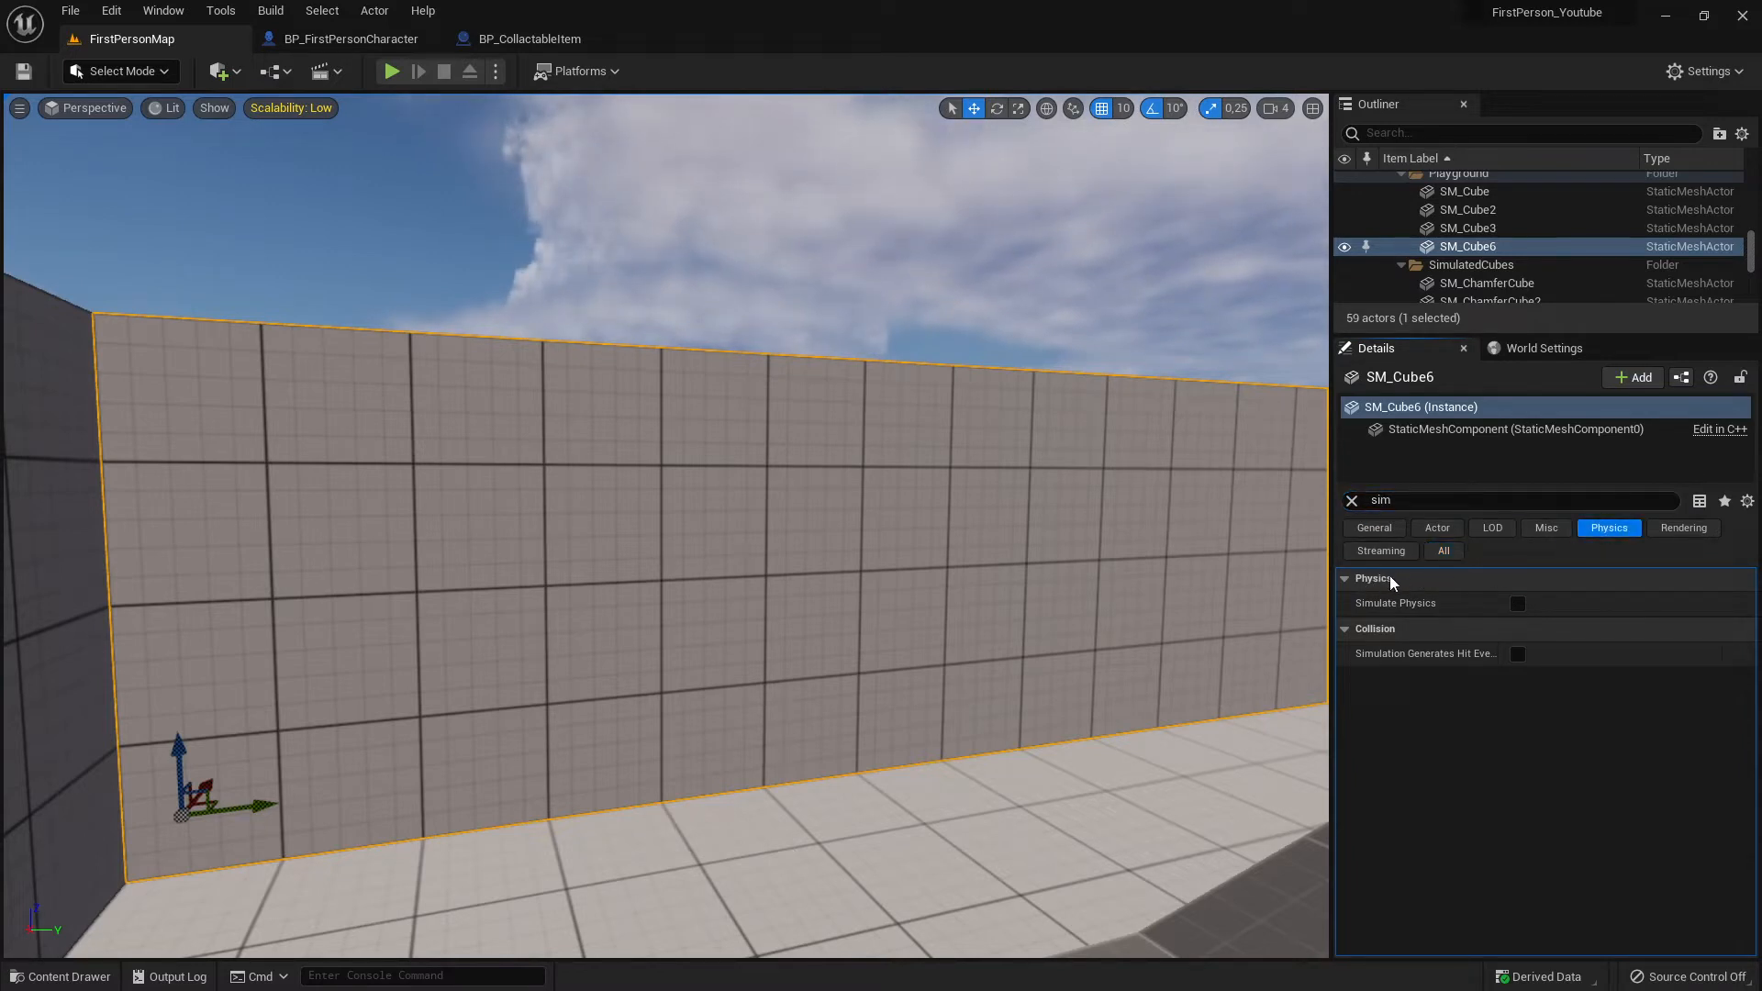
{"action": "key", "text": "BackSpace"}
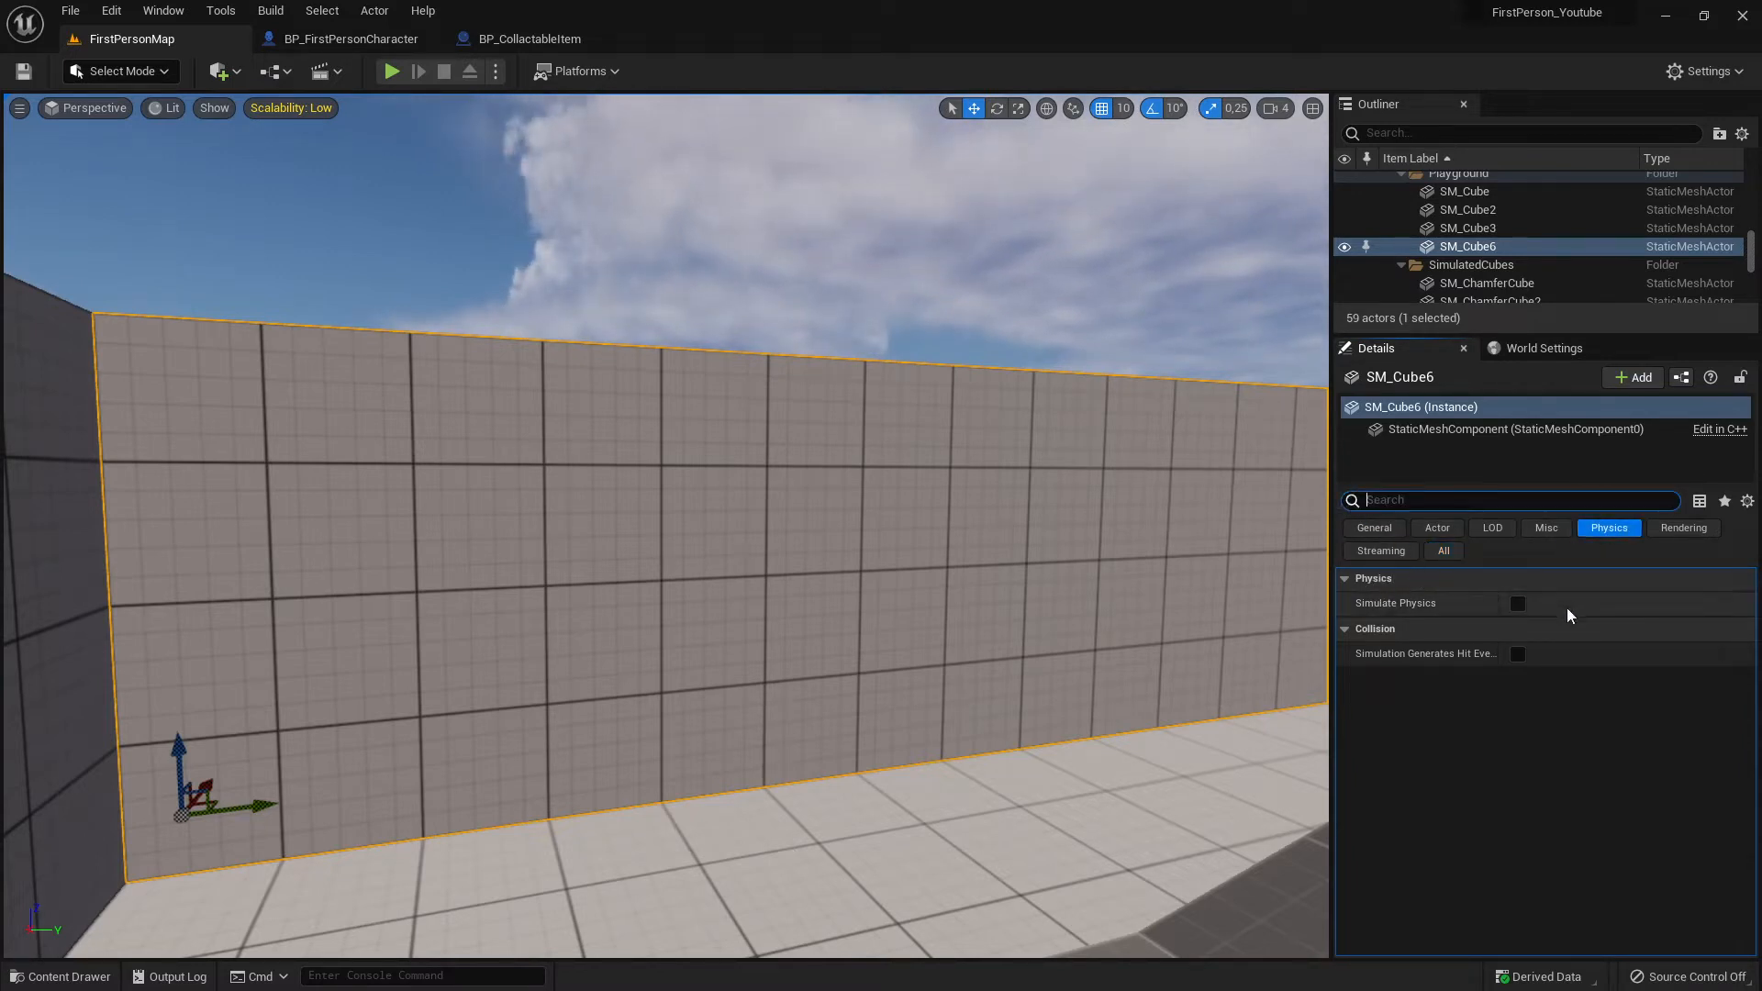
{"action": "scroll", "coordinate": [1505, 789], "scroll_direction": "down", "scroll_amount": 3}
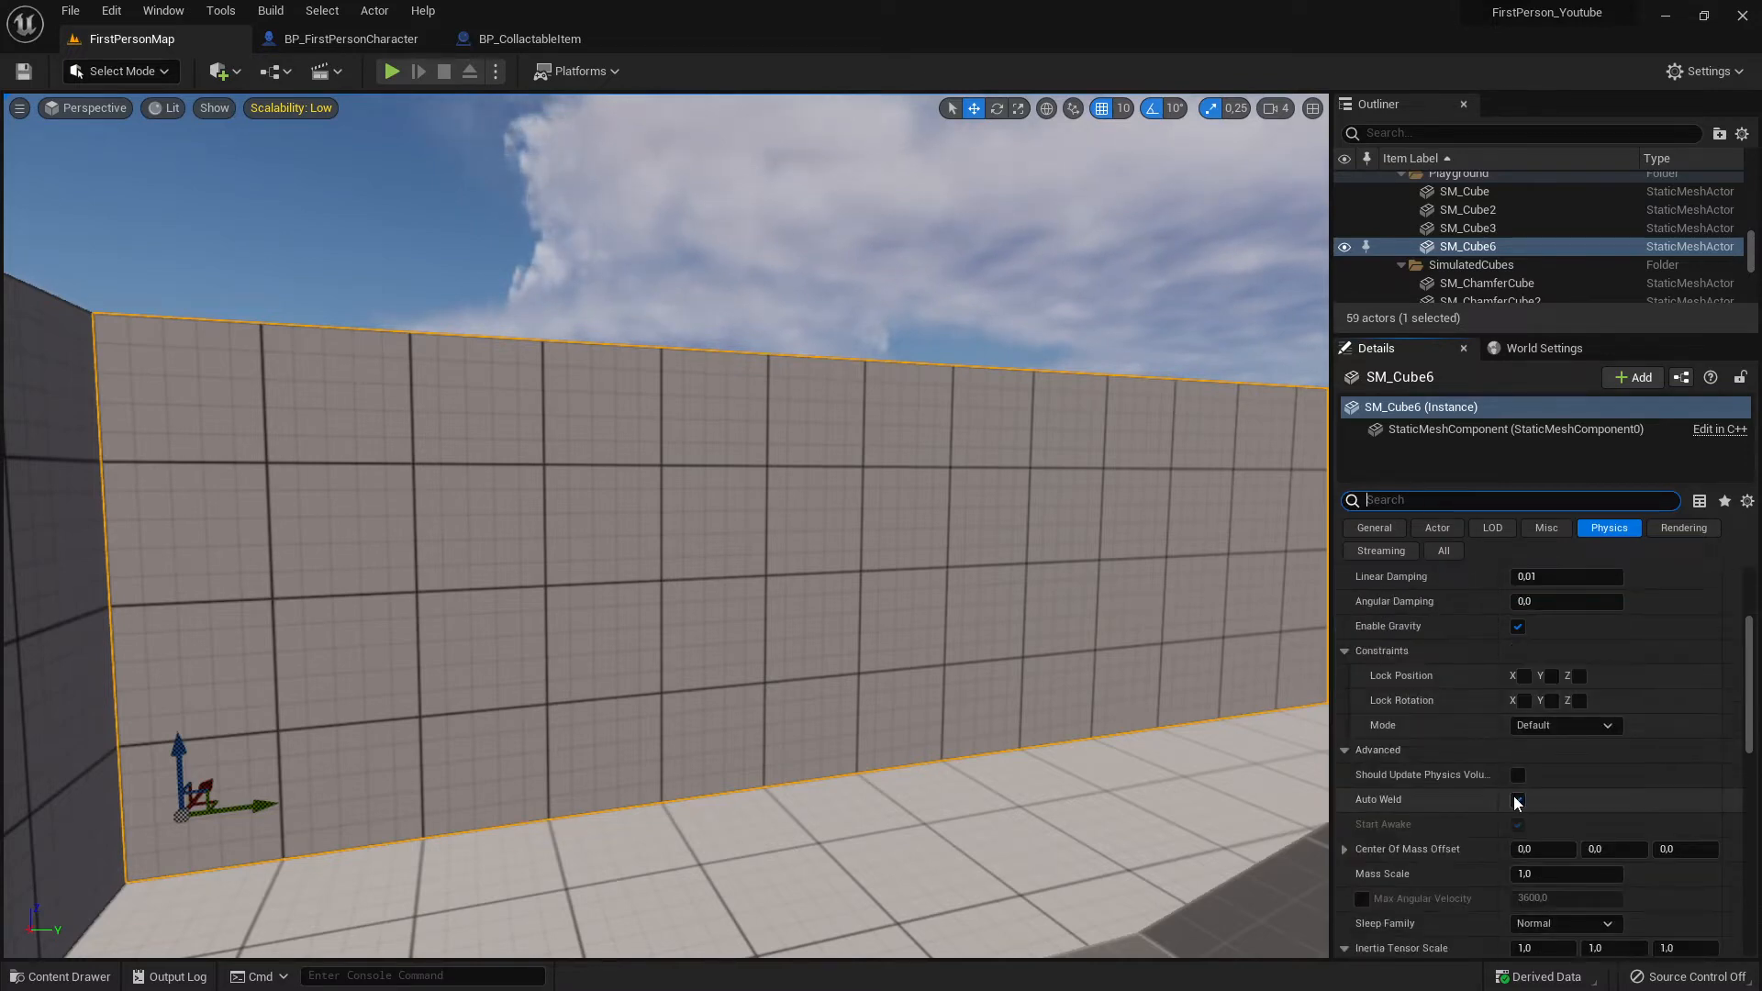
{"action": "scroll", "coordinate": [1540, 851], "scroll_direction": "down", "scroll_amount": 6}
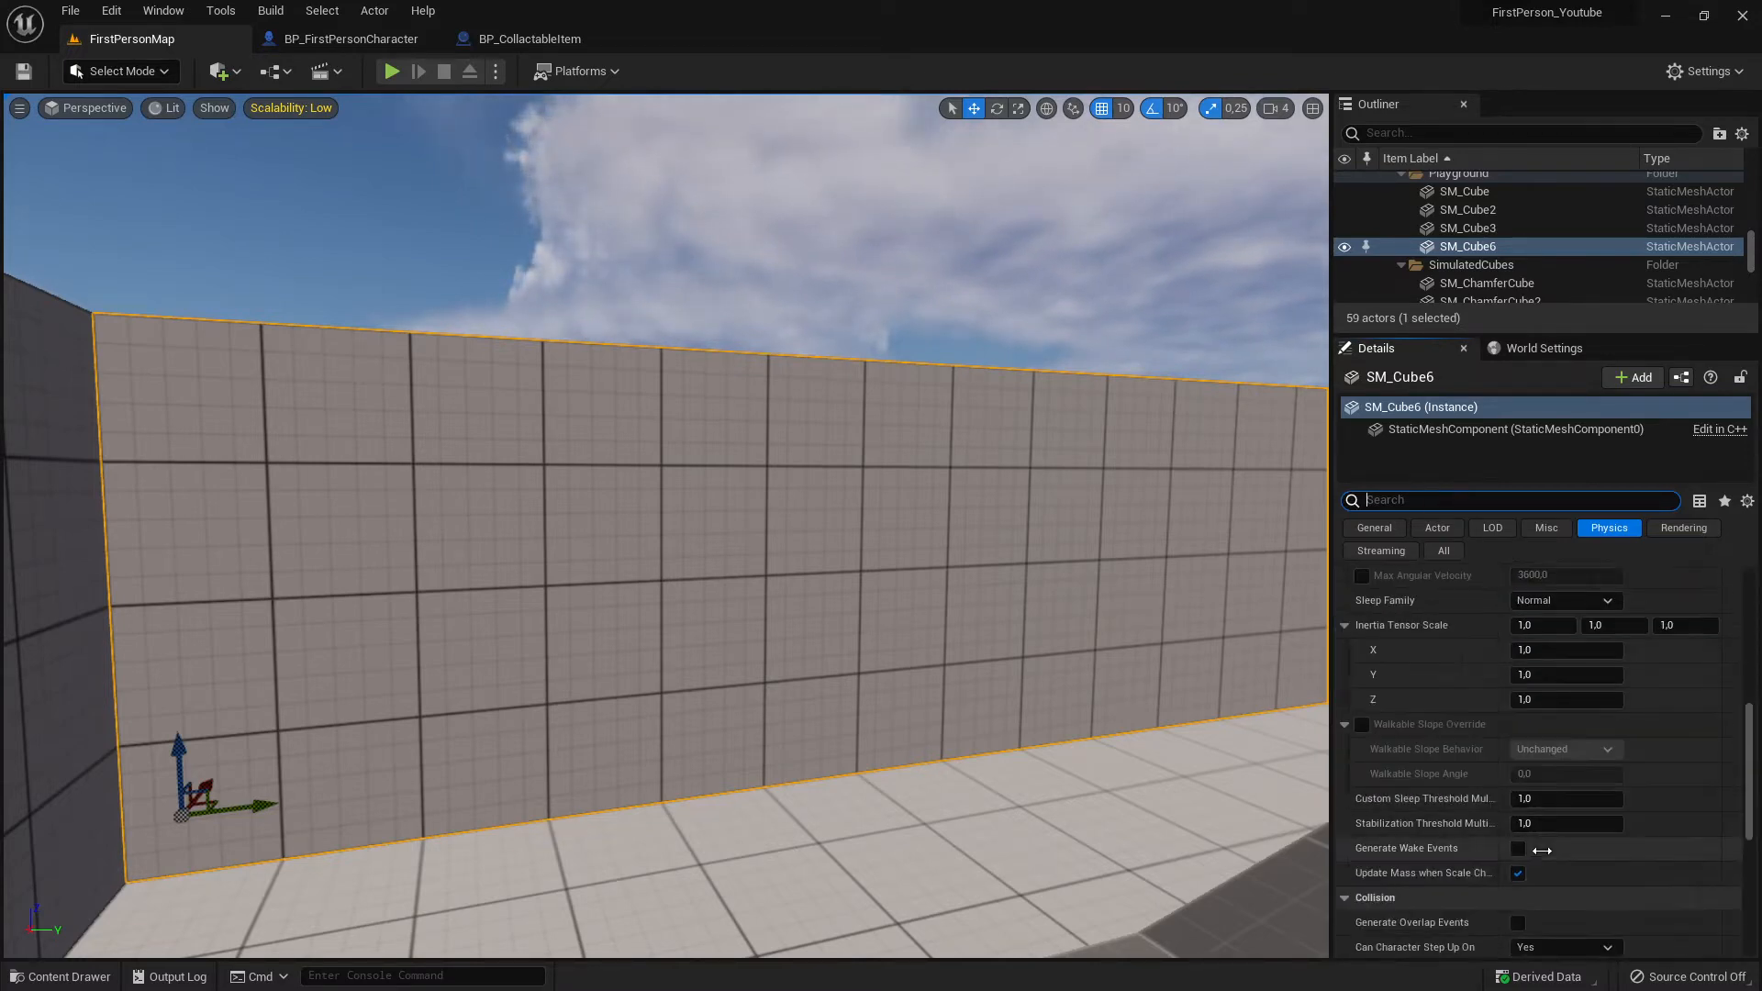
{"action": "scroll", "coordinate": [1537, 807], "scroll_direction": "up", "scroll_amount": 8}
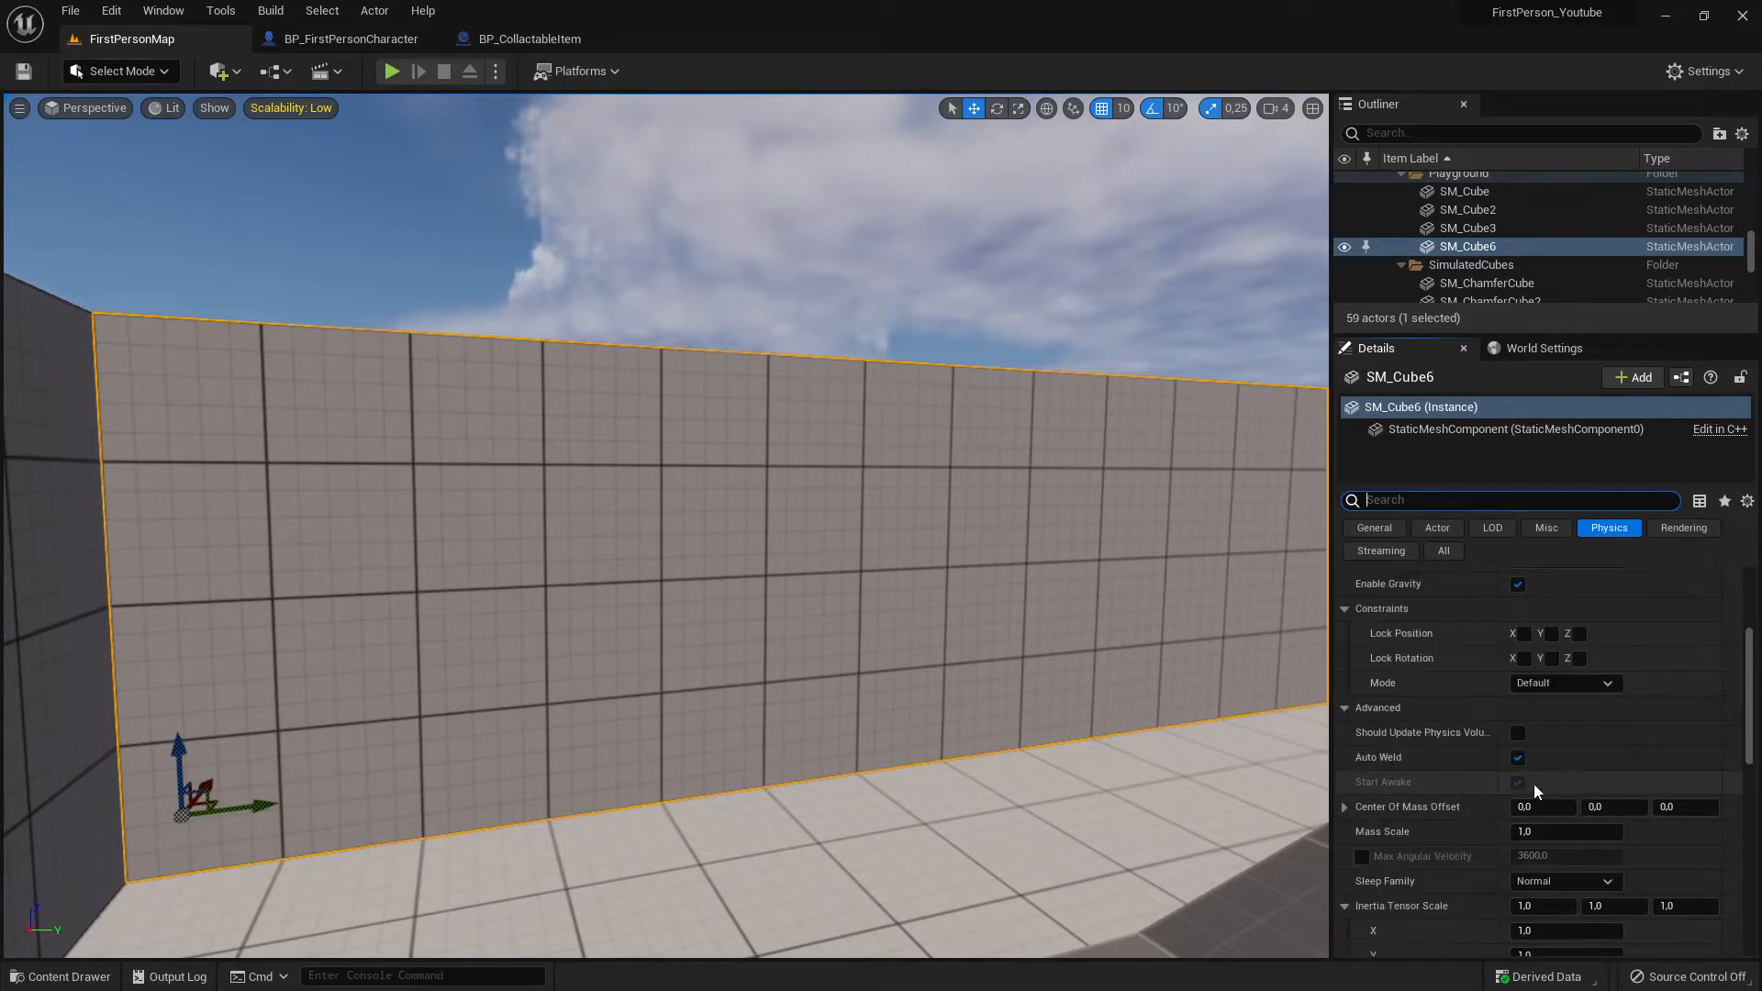
{"action": "scroll", "coordinate": [1643, 724], "scroll_direction": "up", "scroll_amount": 1}
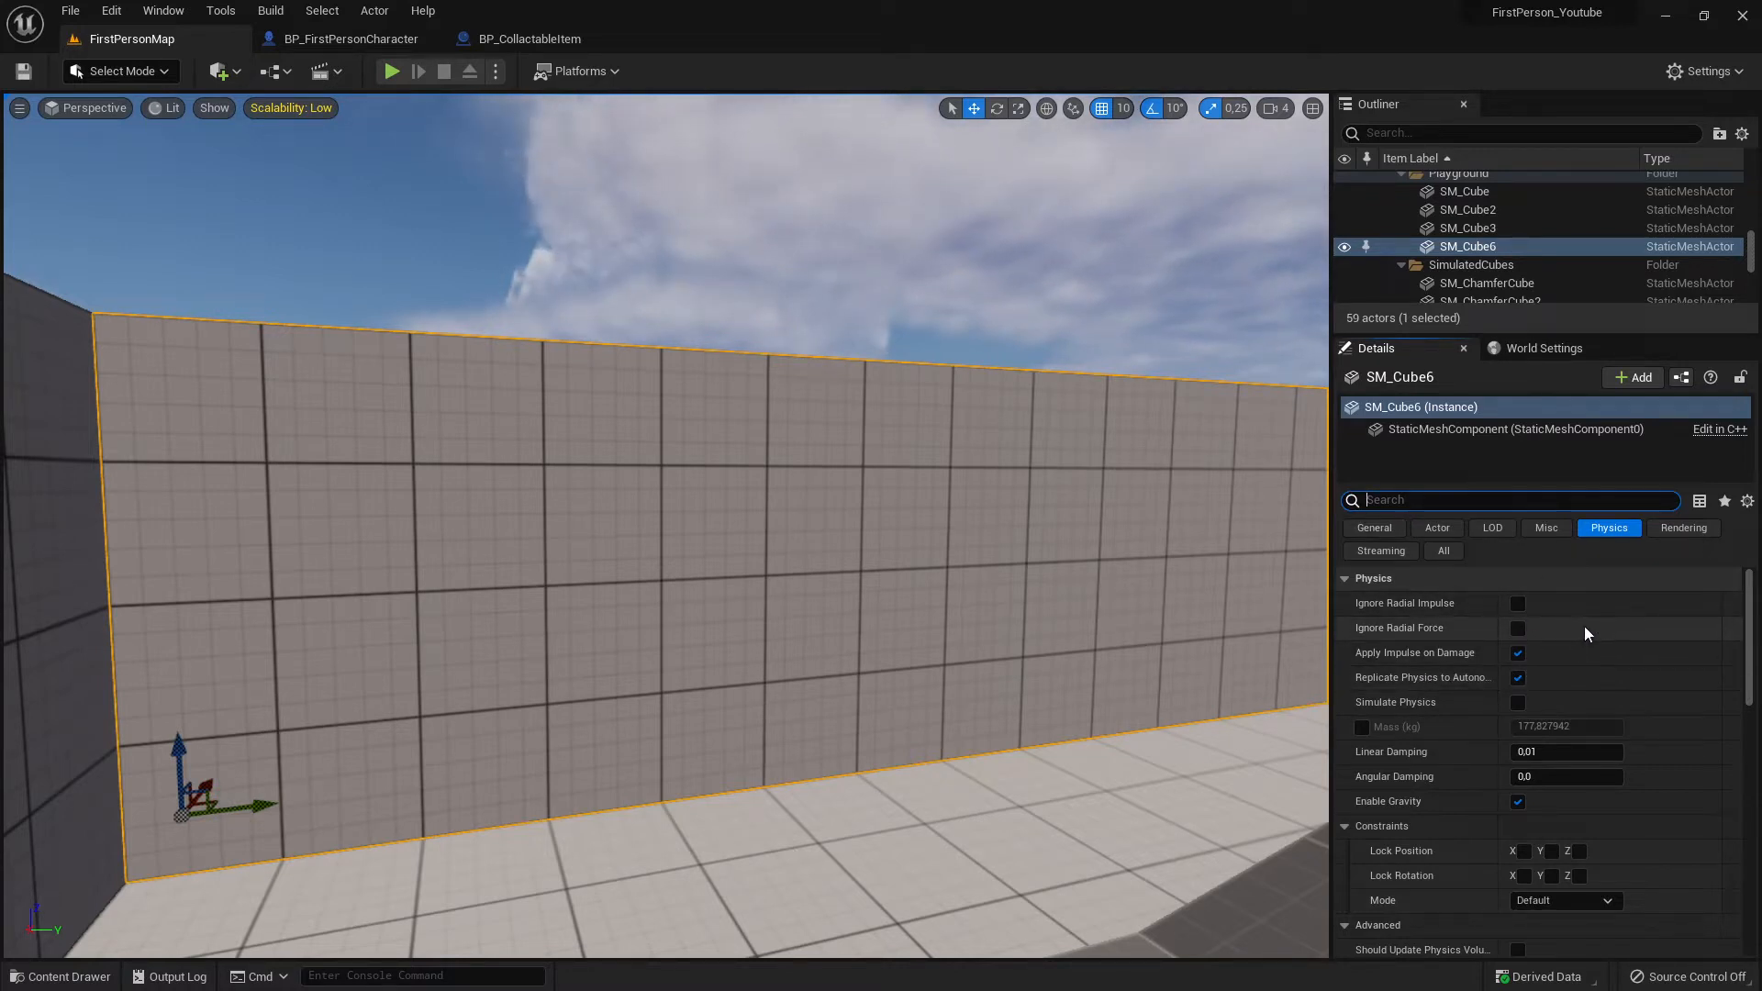
{"action": "scroll", "coordinate": [1591, 679], "scroll_direction": "down", "scroll_amount": 3}
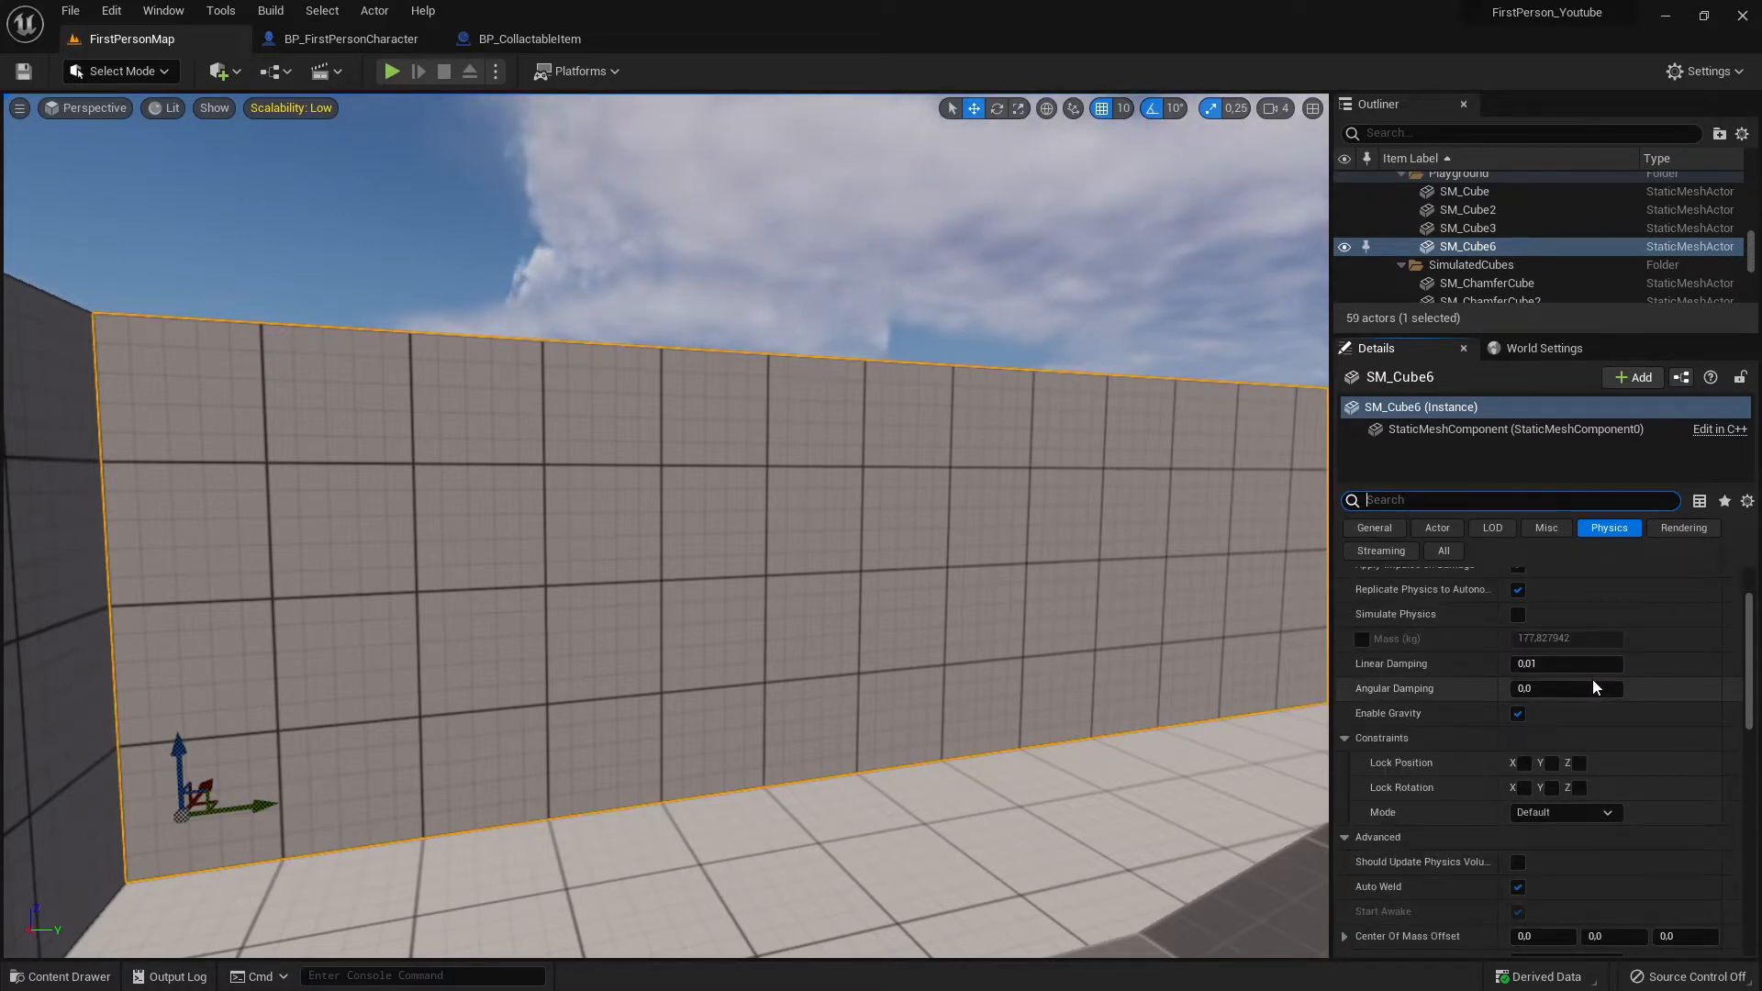
{"action": "scroll", "coordinate": [1593, 679], "scroll_direction": "up", "scroll_amount": 3}
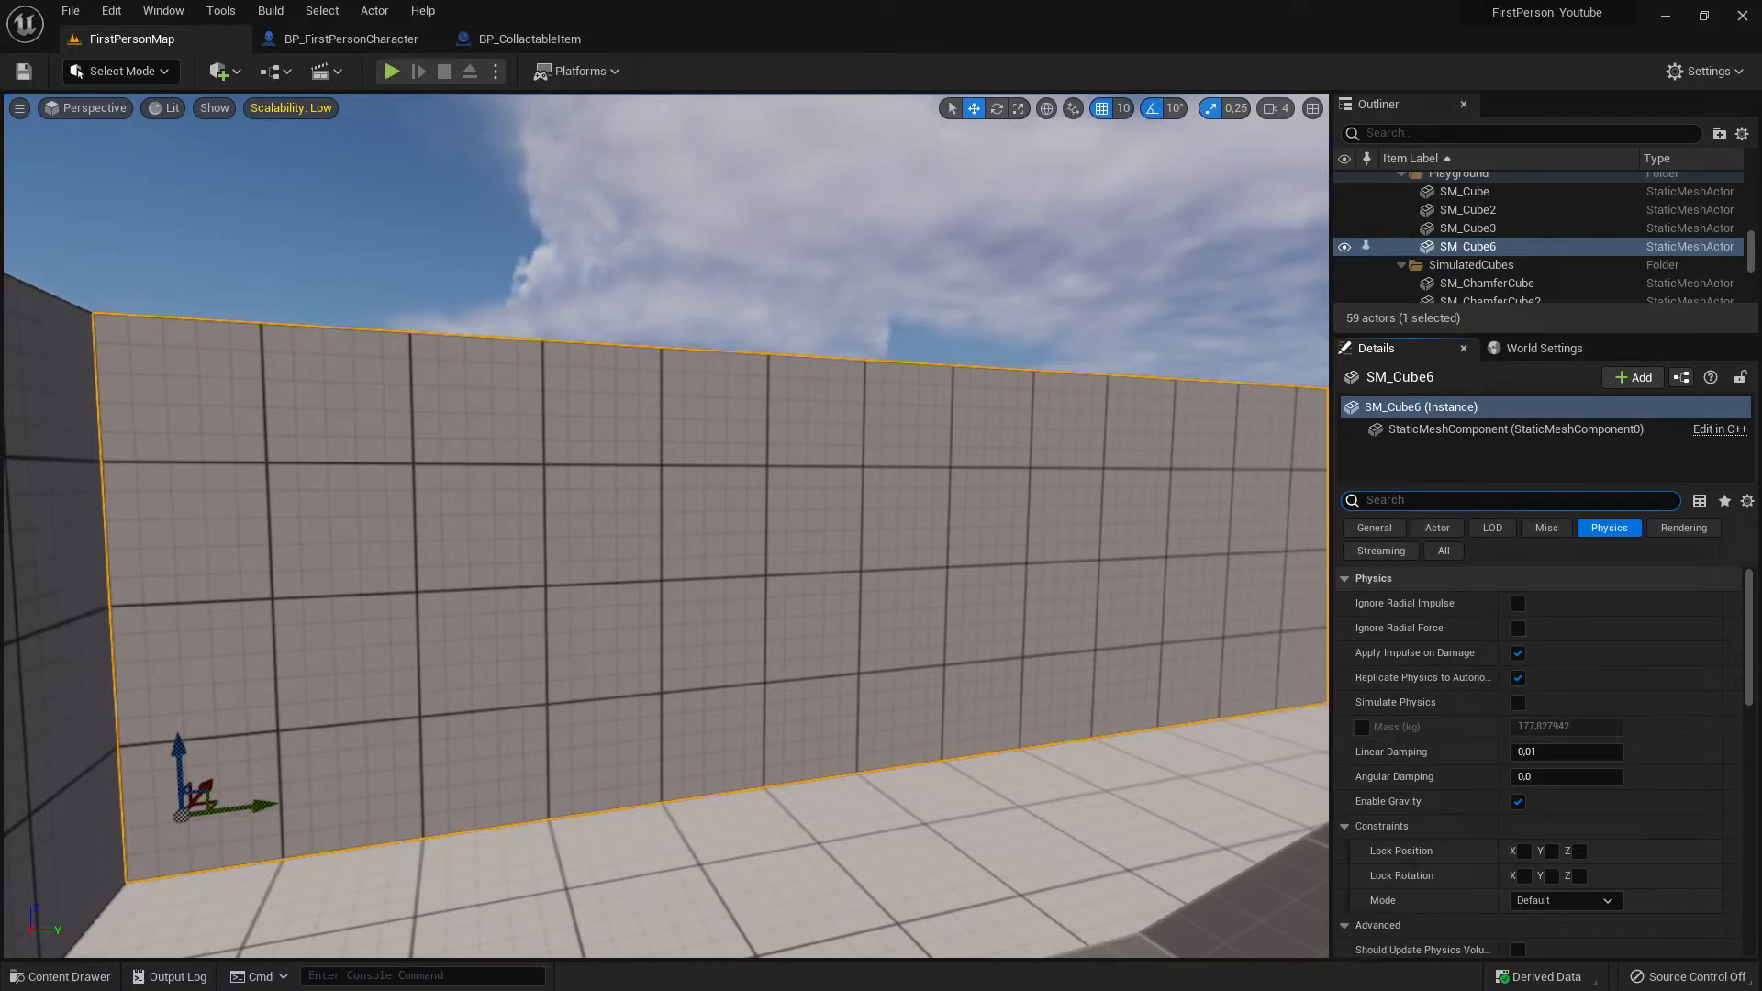
Filter the SM_Cube6 details by "sim" and enable Simulate Physics for the wall.
{"action": "type", "text": "sim"}
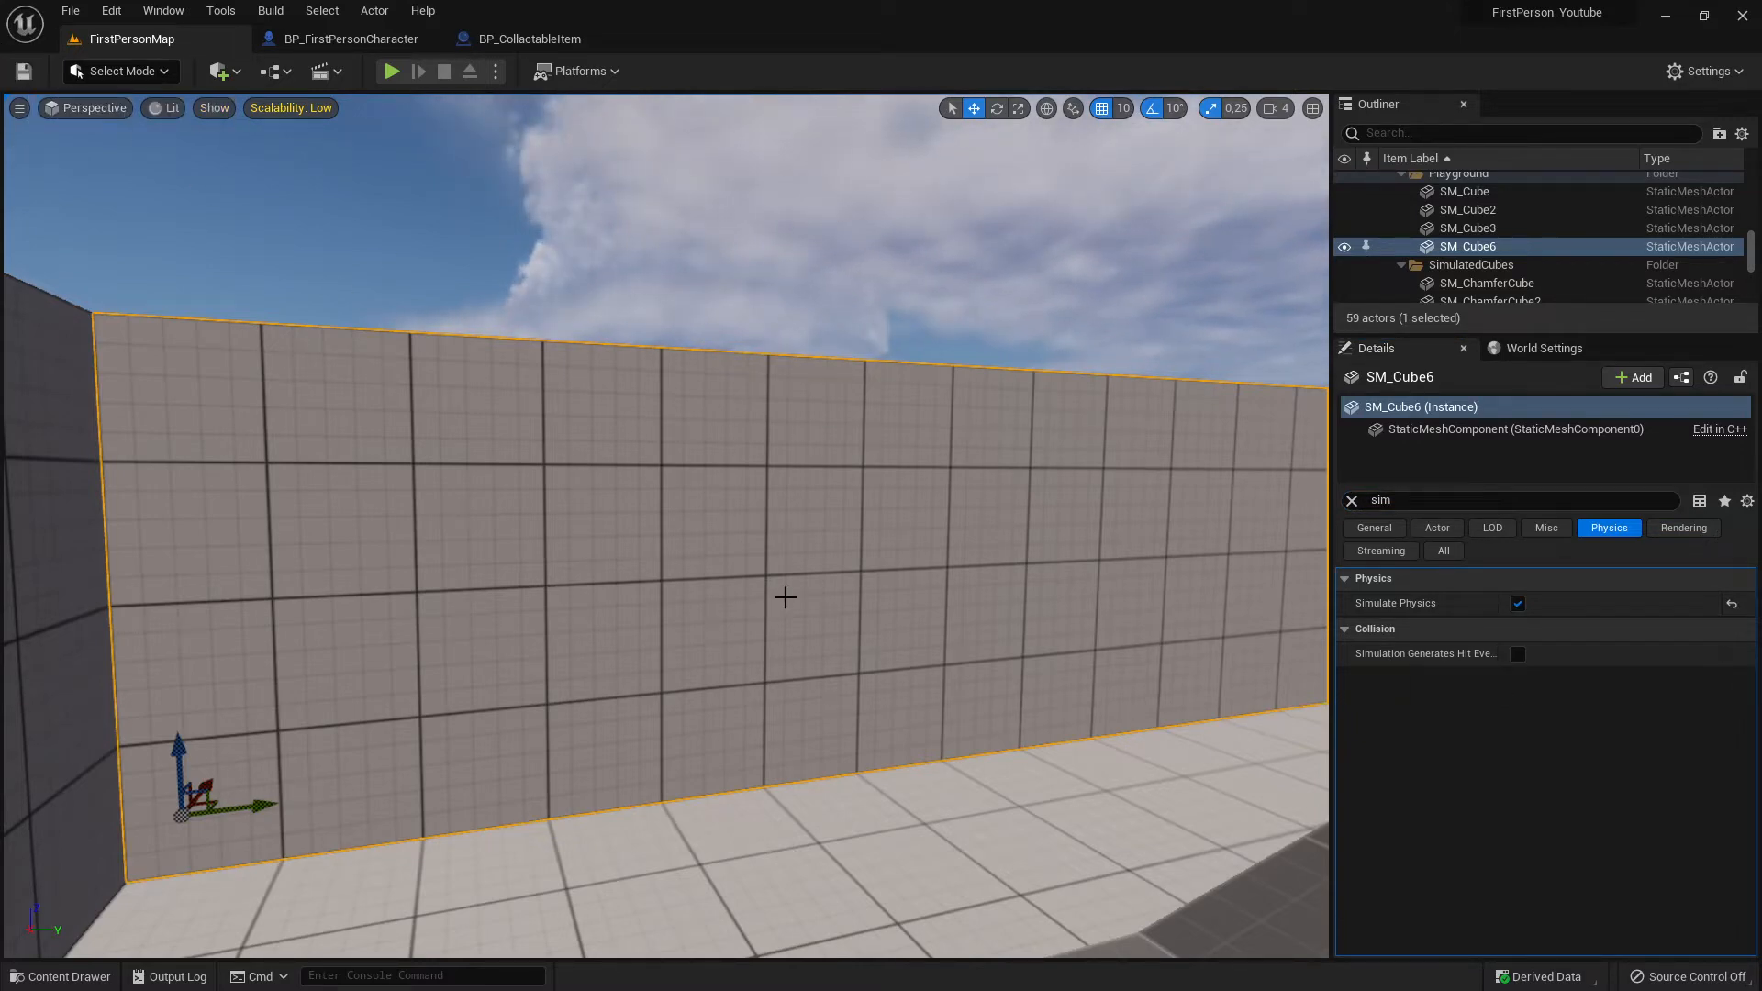
{"action": "key", "text": "s"}
{"action": "right_click_drag", "start_coordinate": [667, 526], "coordinate": [789, 523]}
{"action": "key", "text": "w"}
{"action": "key", "text": "w"}
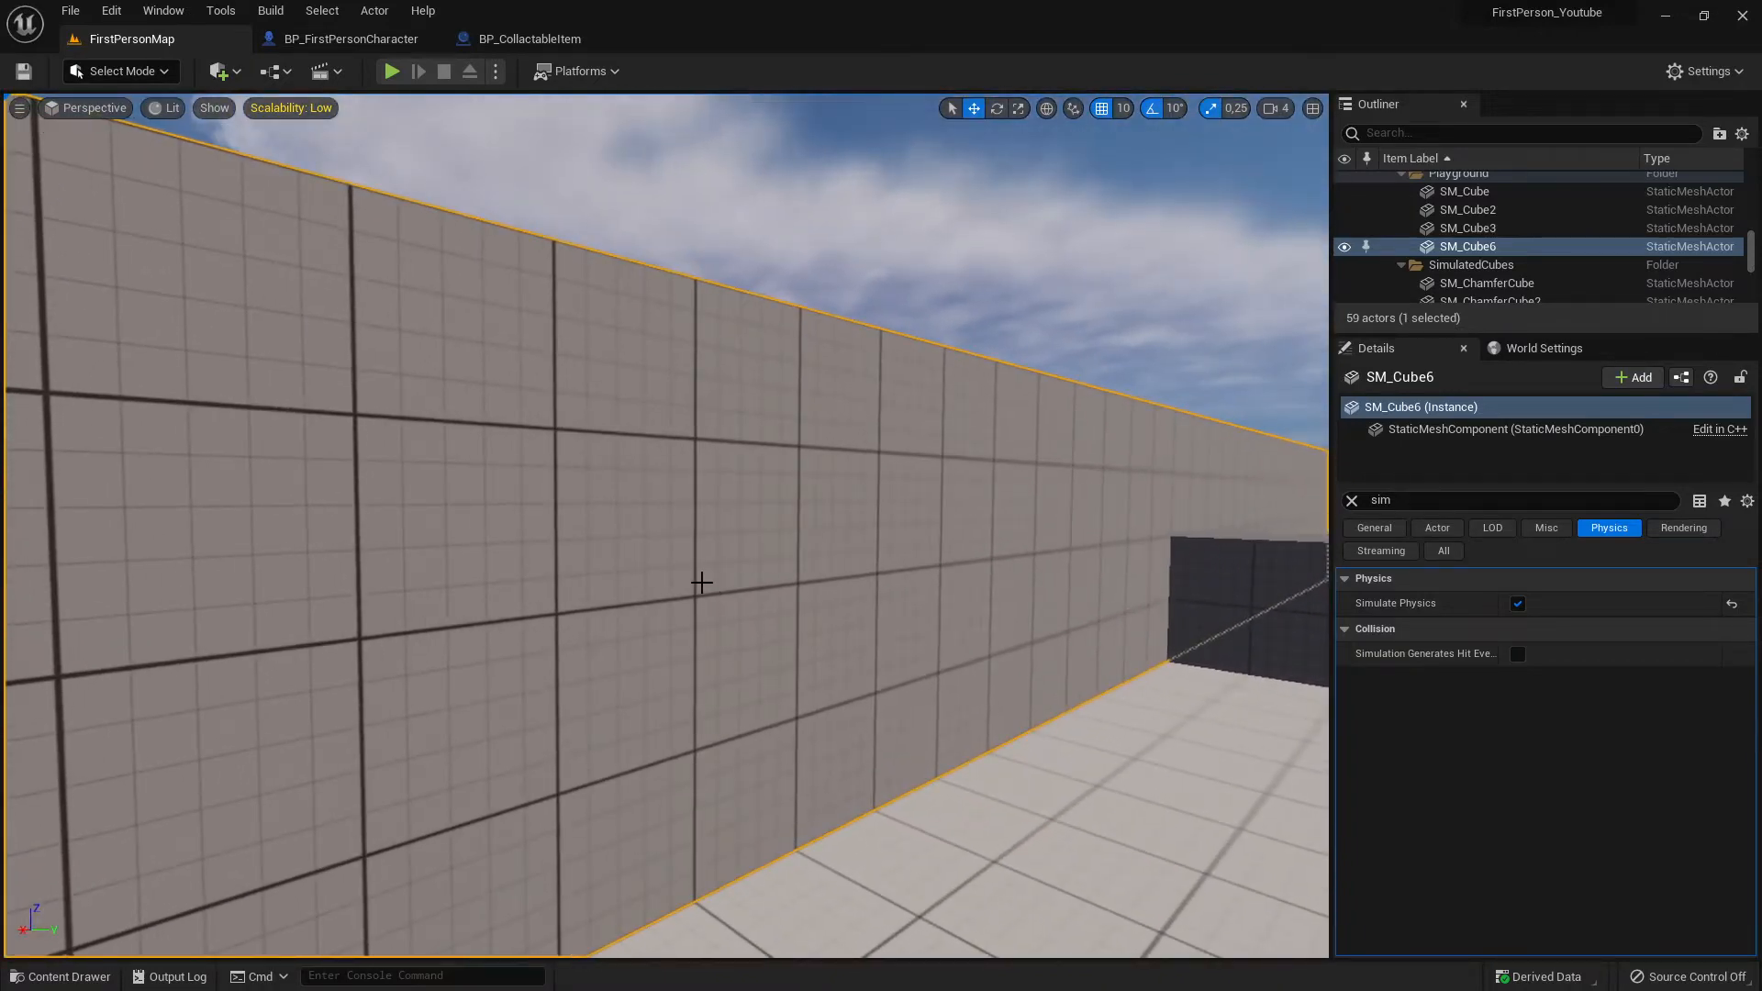
Play the level, pick up the rifle, and shoot at the physics-enabled gray wall.
{"action": "left_click", "coordinate": [391, 71]}
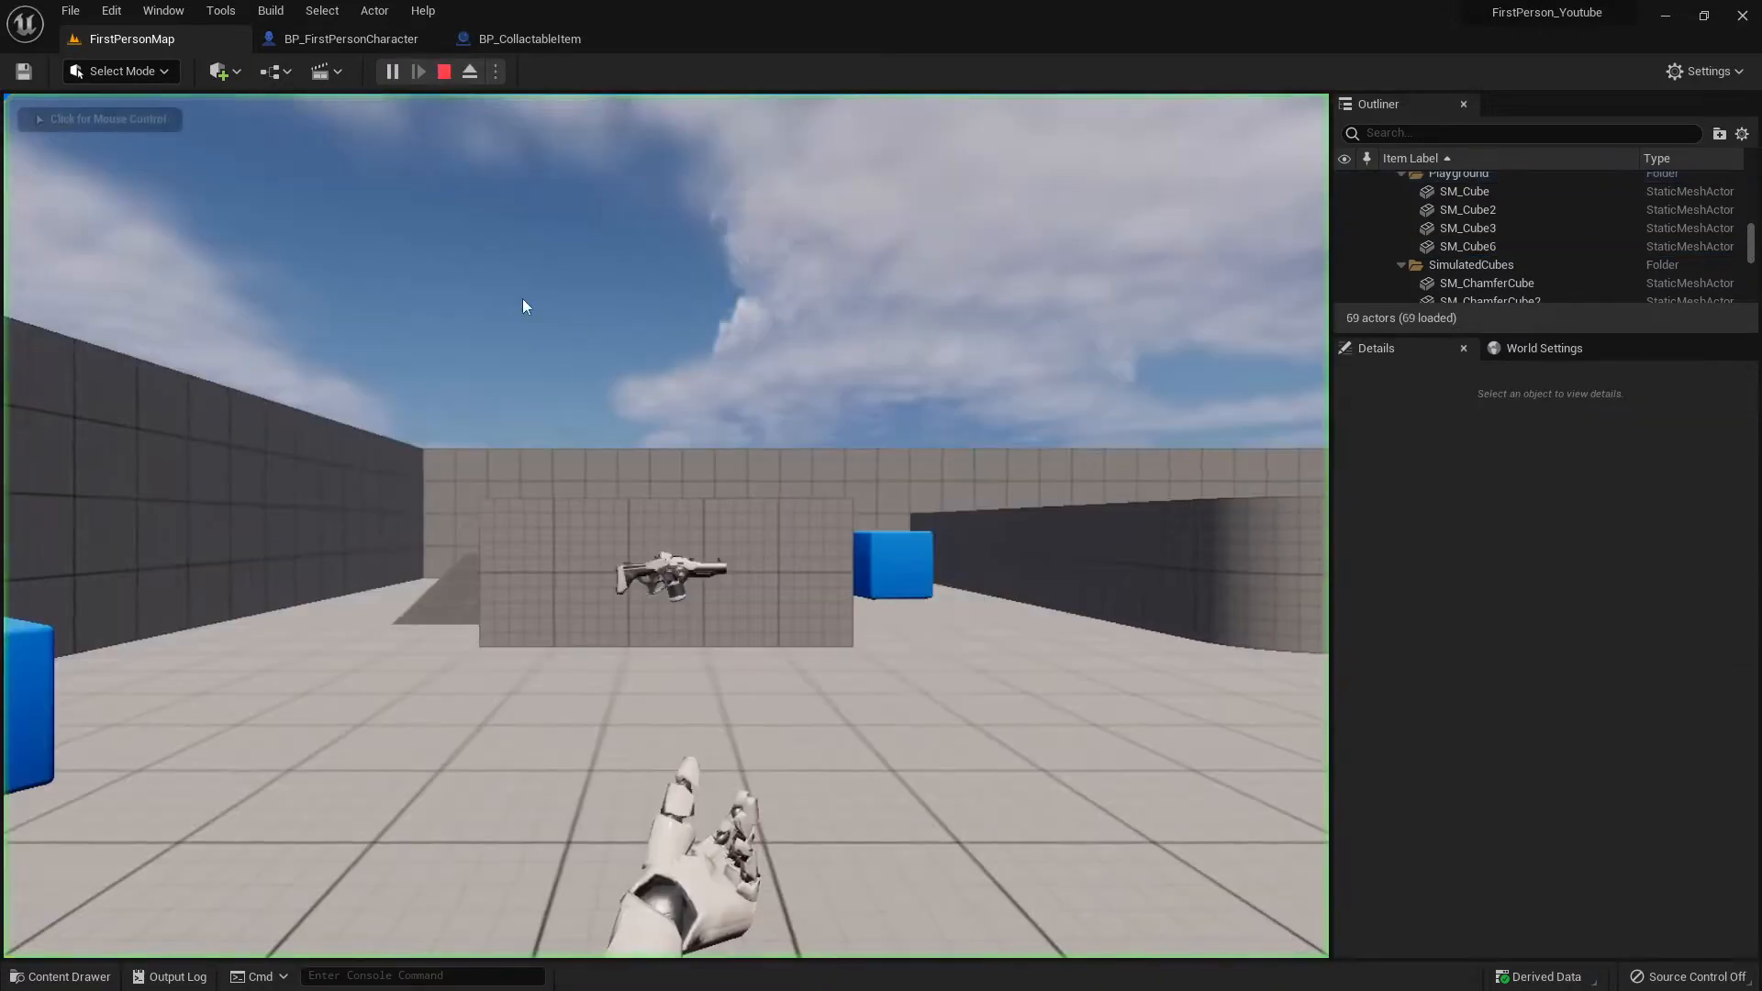
{"action": "key", "text": "w"}
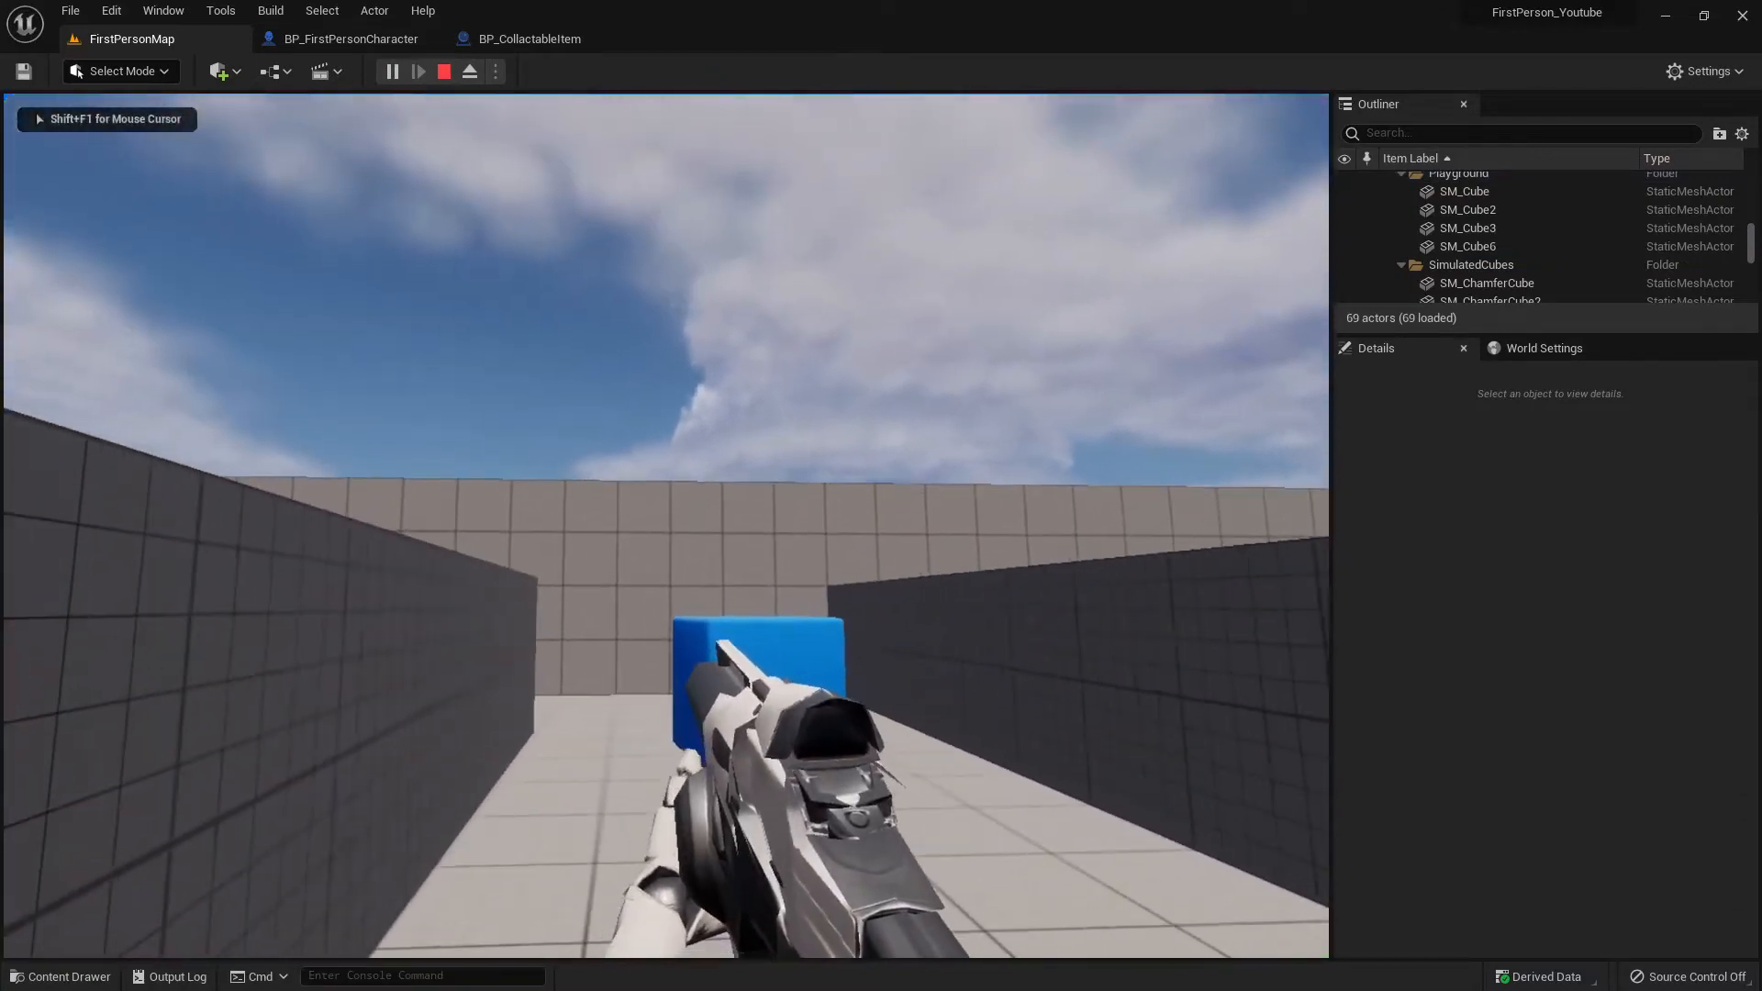
{"action": "key", "text": "s"}
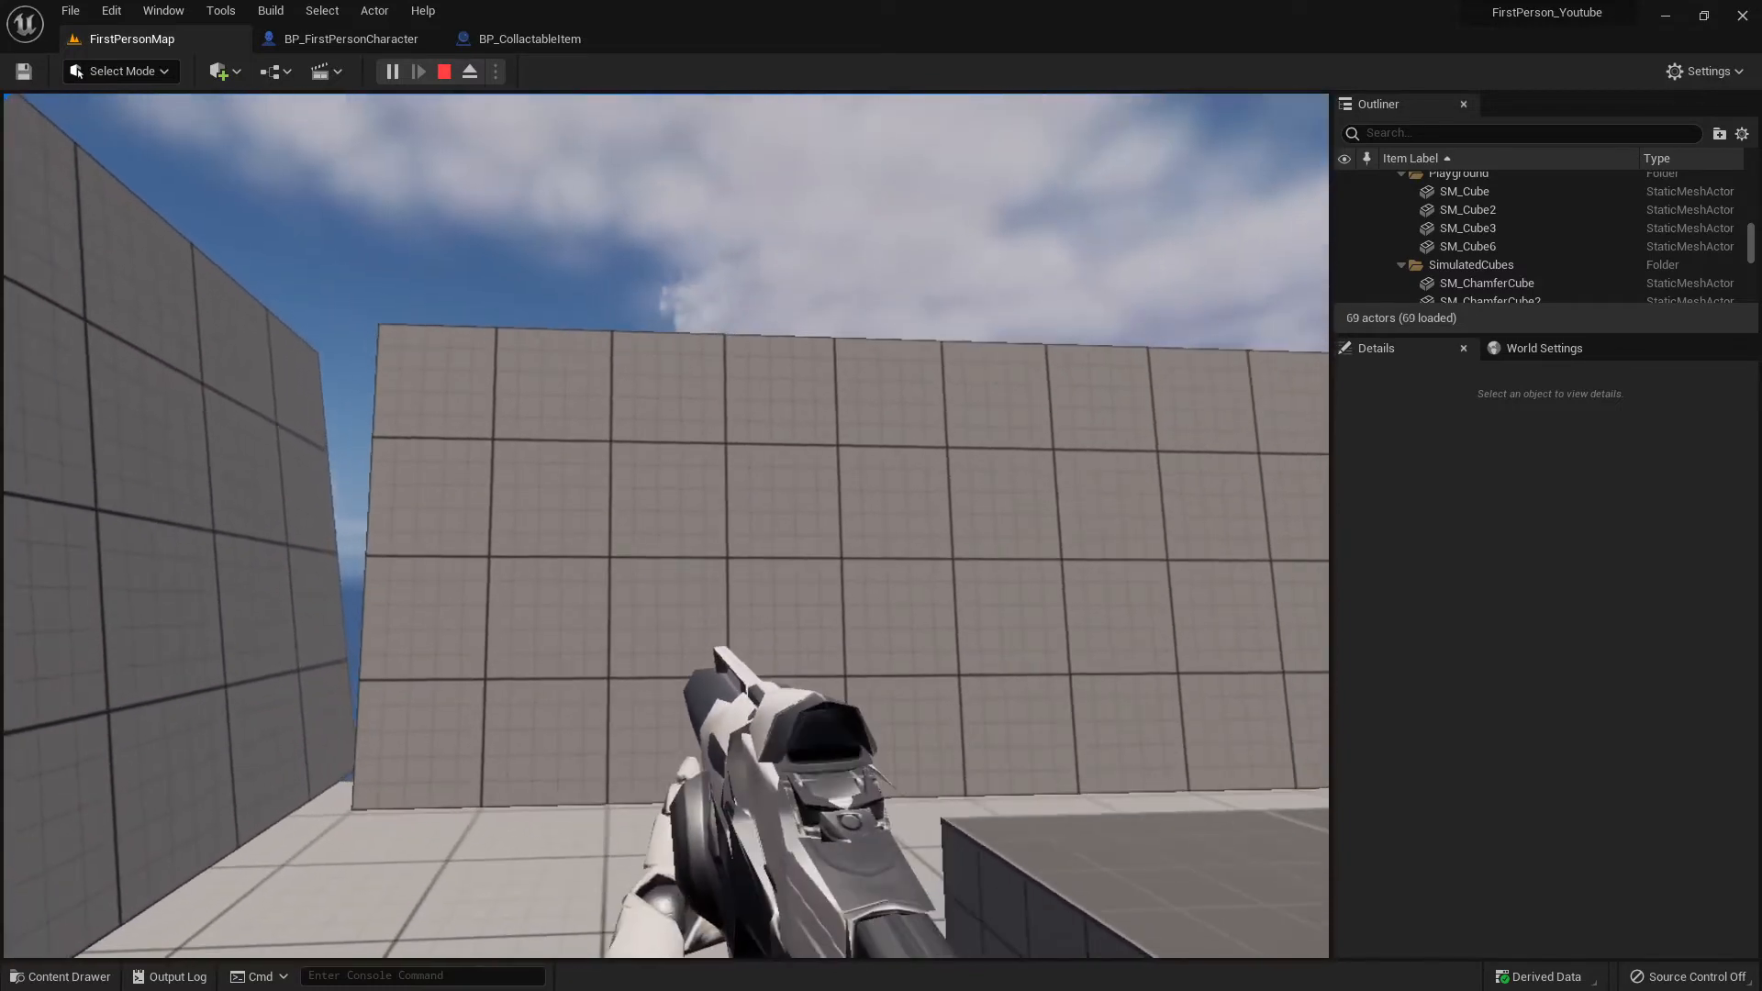
{"action": "key", "text": "w"}
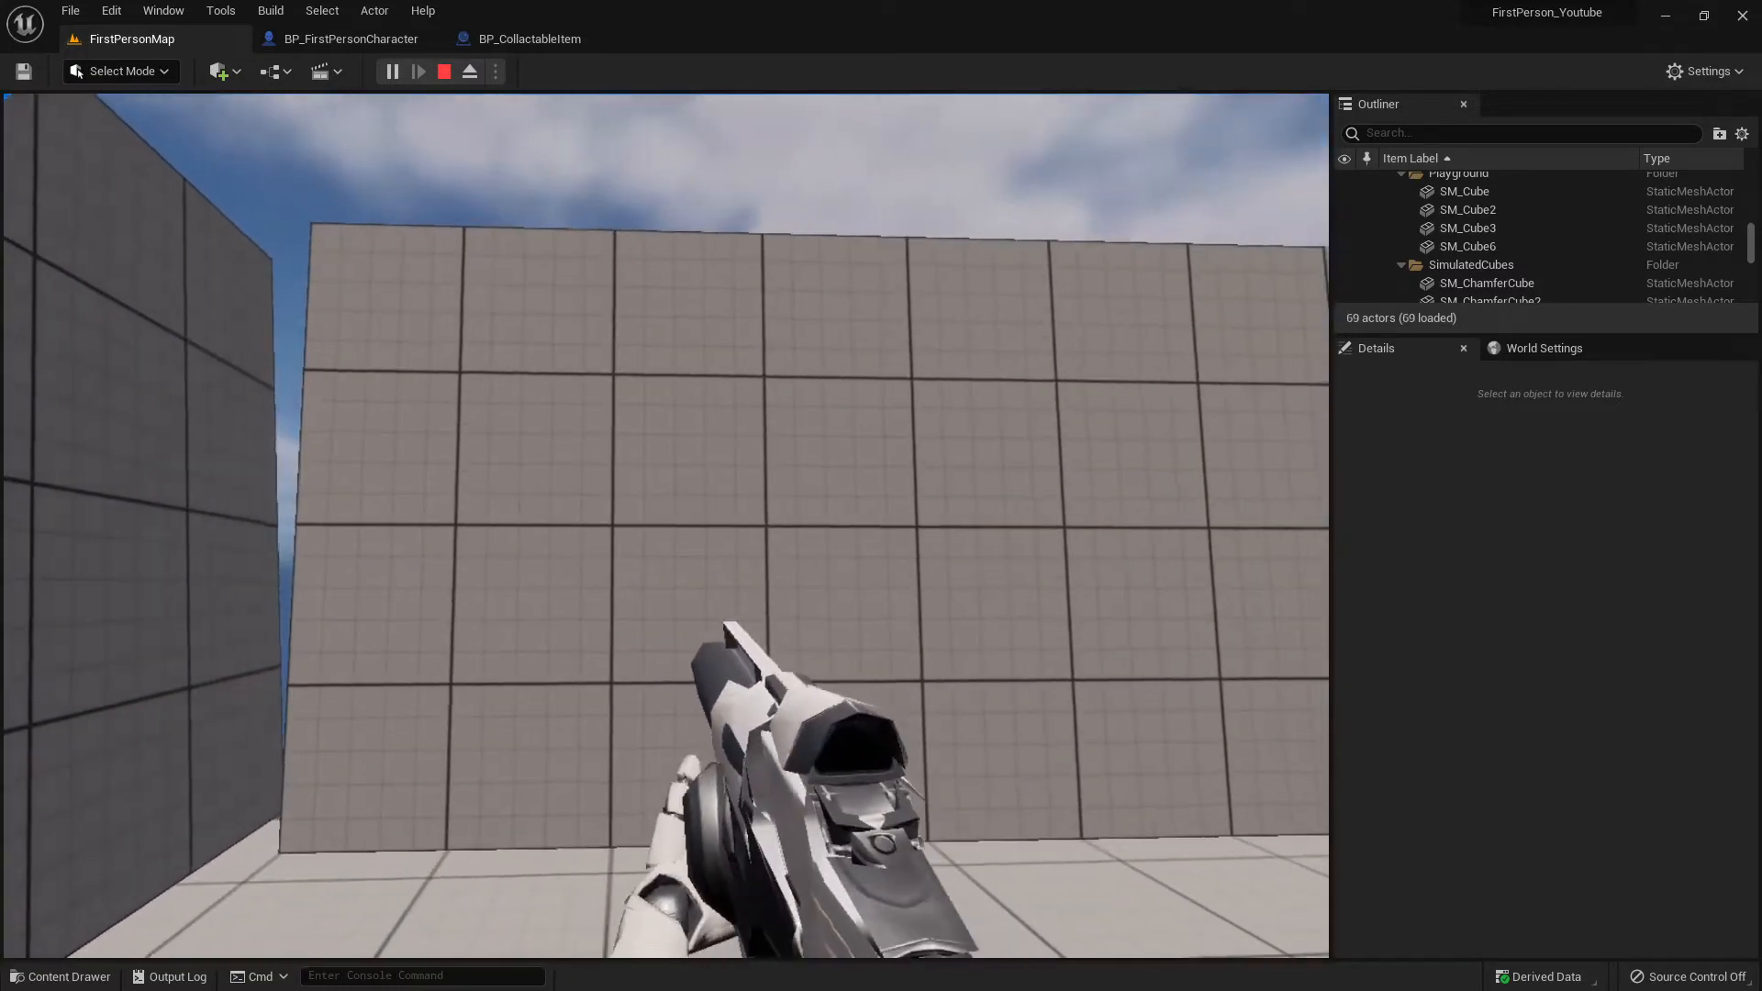
{"action": "left_click", "coordinate": [666, 526]}
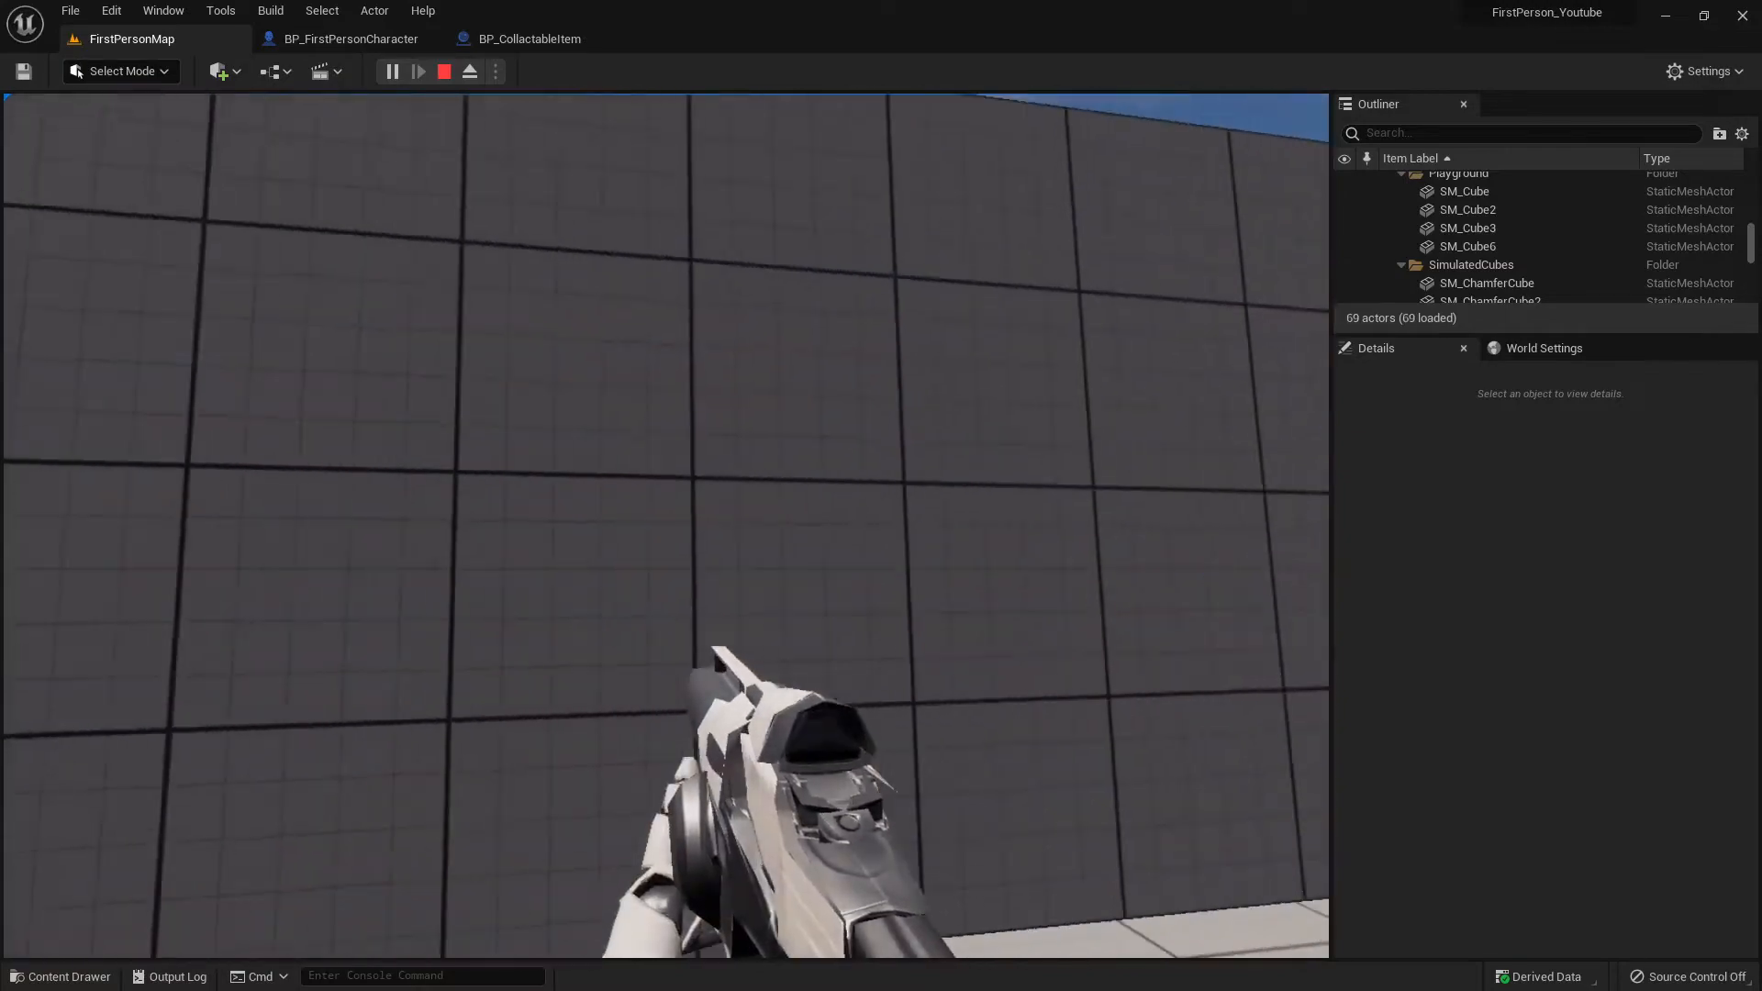
Move around the corner beside the gray wall, fire at the wall again, and walk forward to the floor's edge.
{"action": "key", "text": "s"}
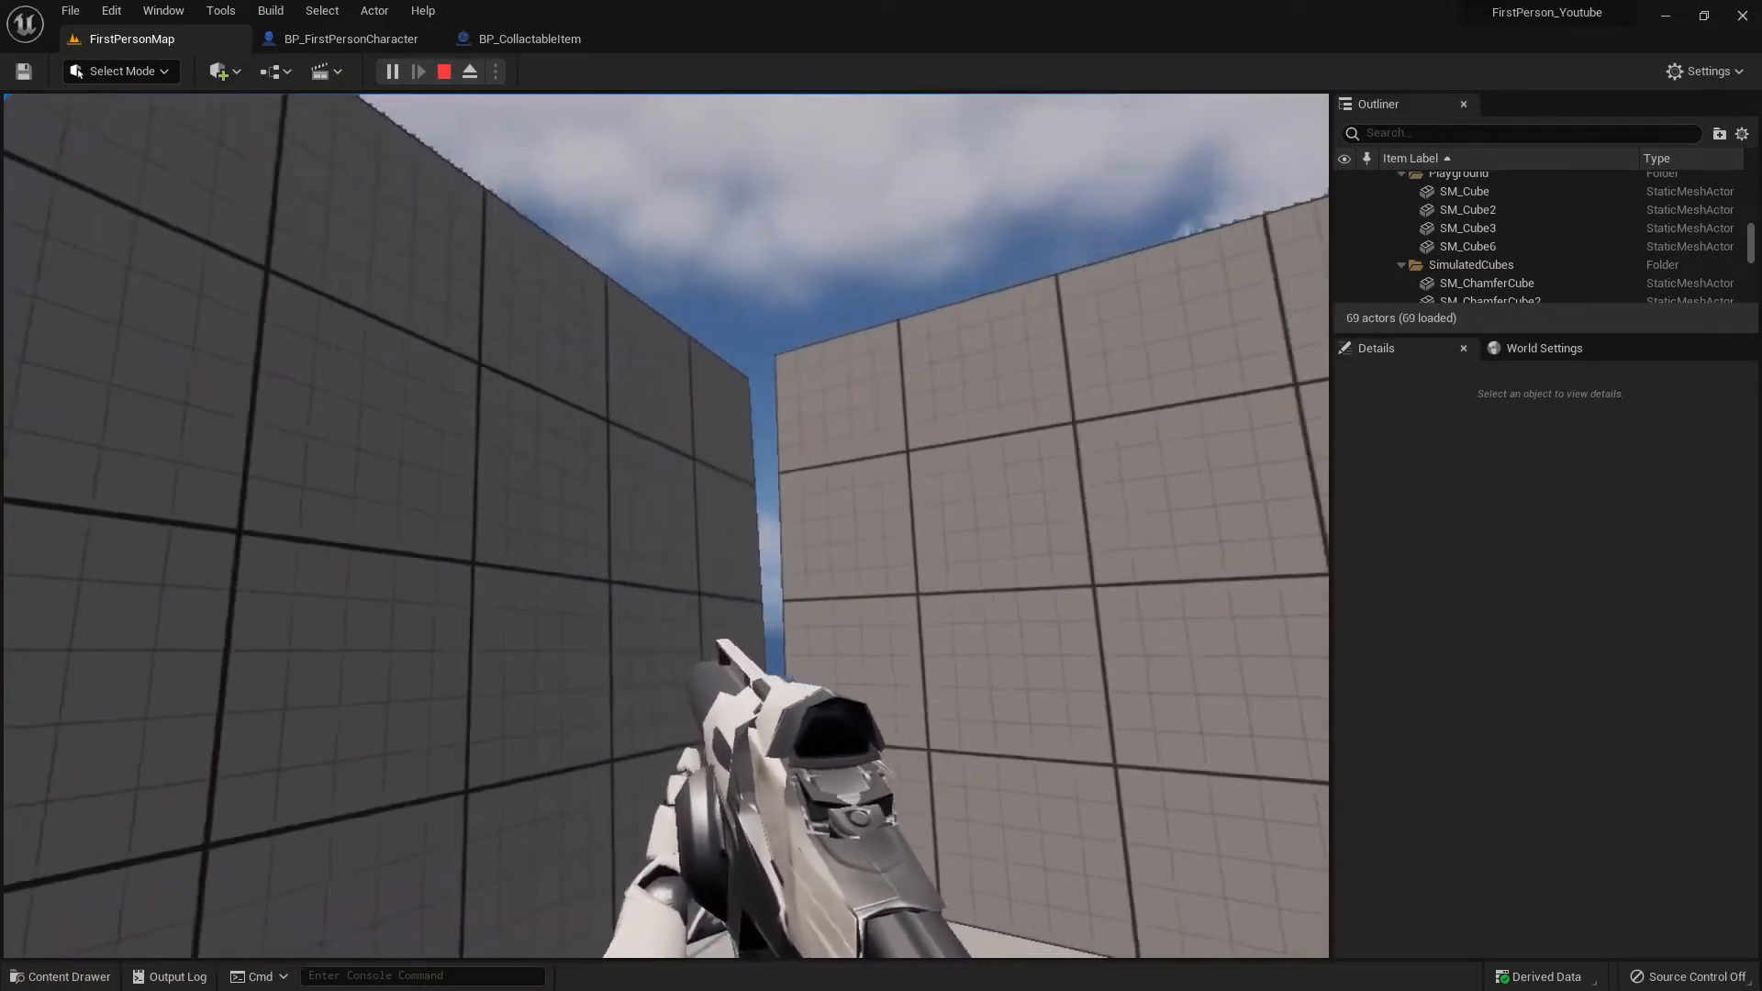
{"action": "key", "text": "a"}
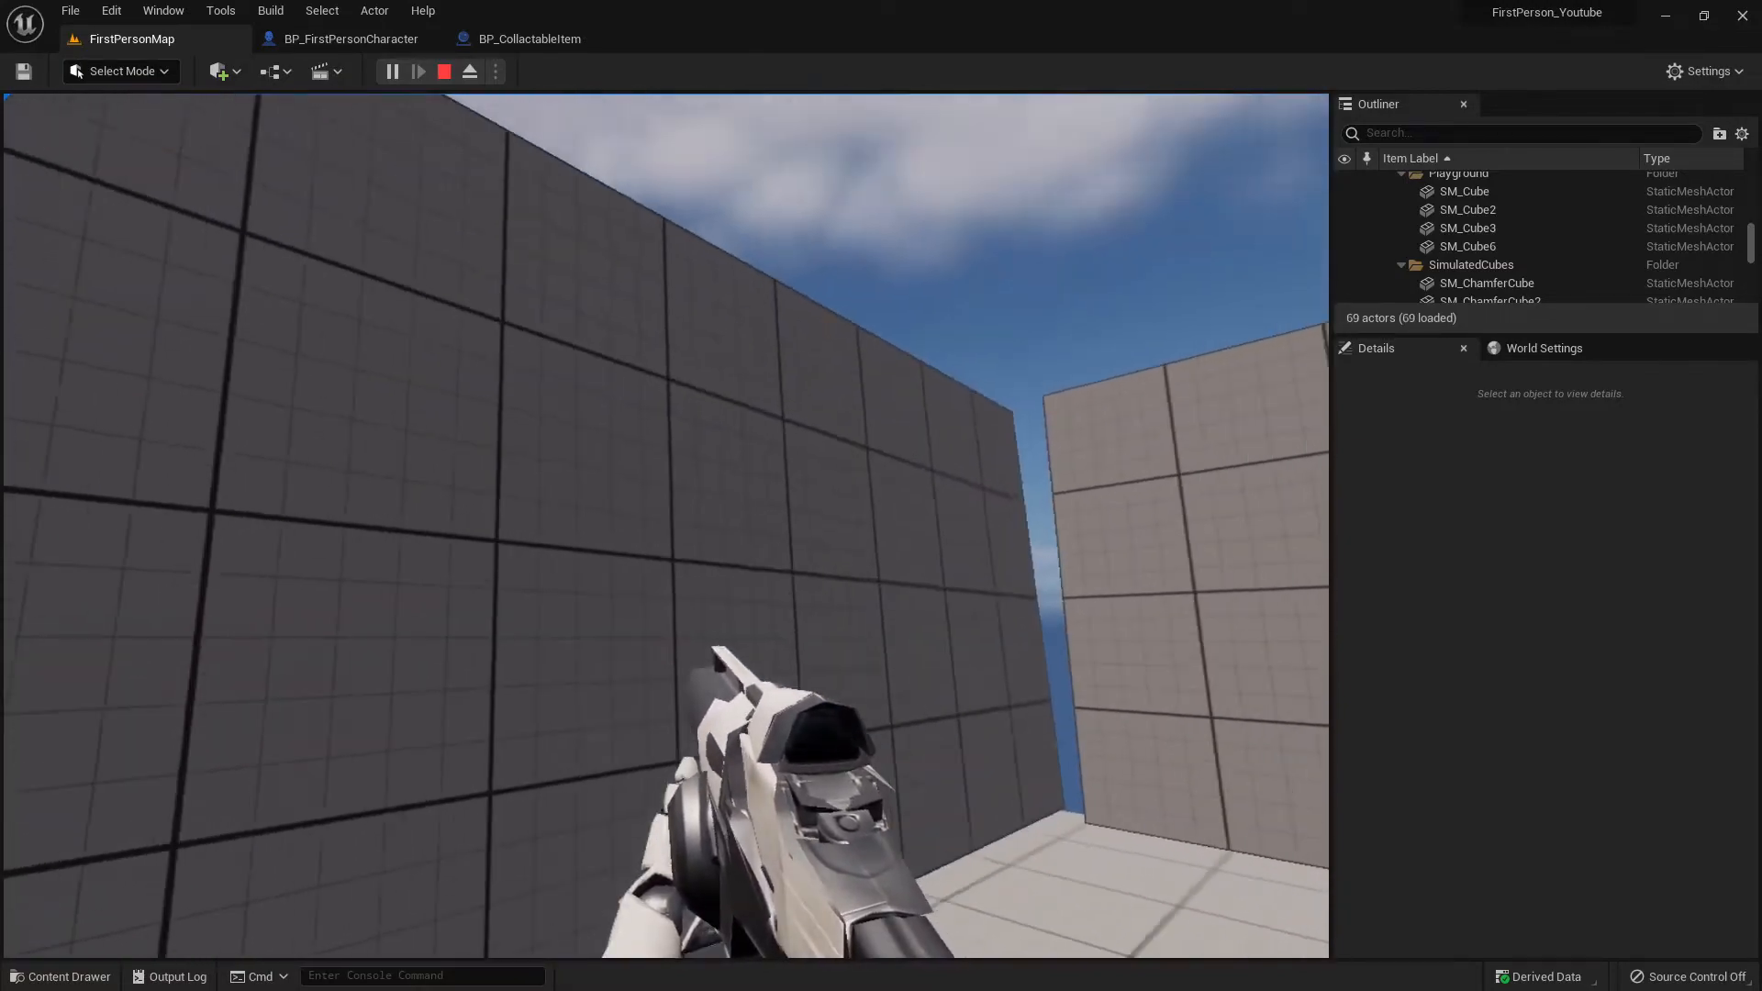
{"action": "key", "text": "w"}
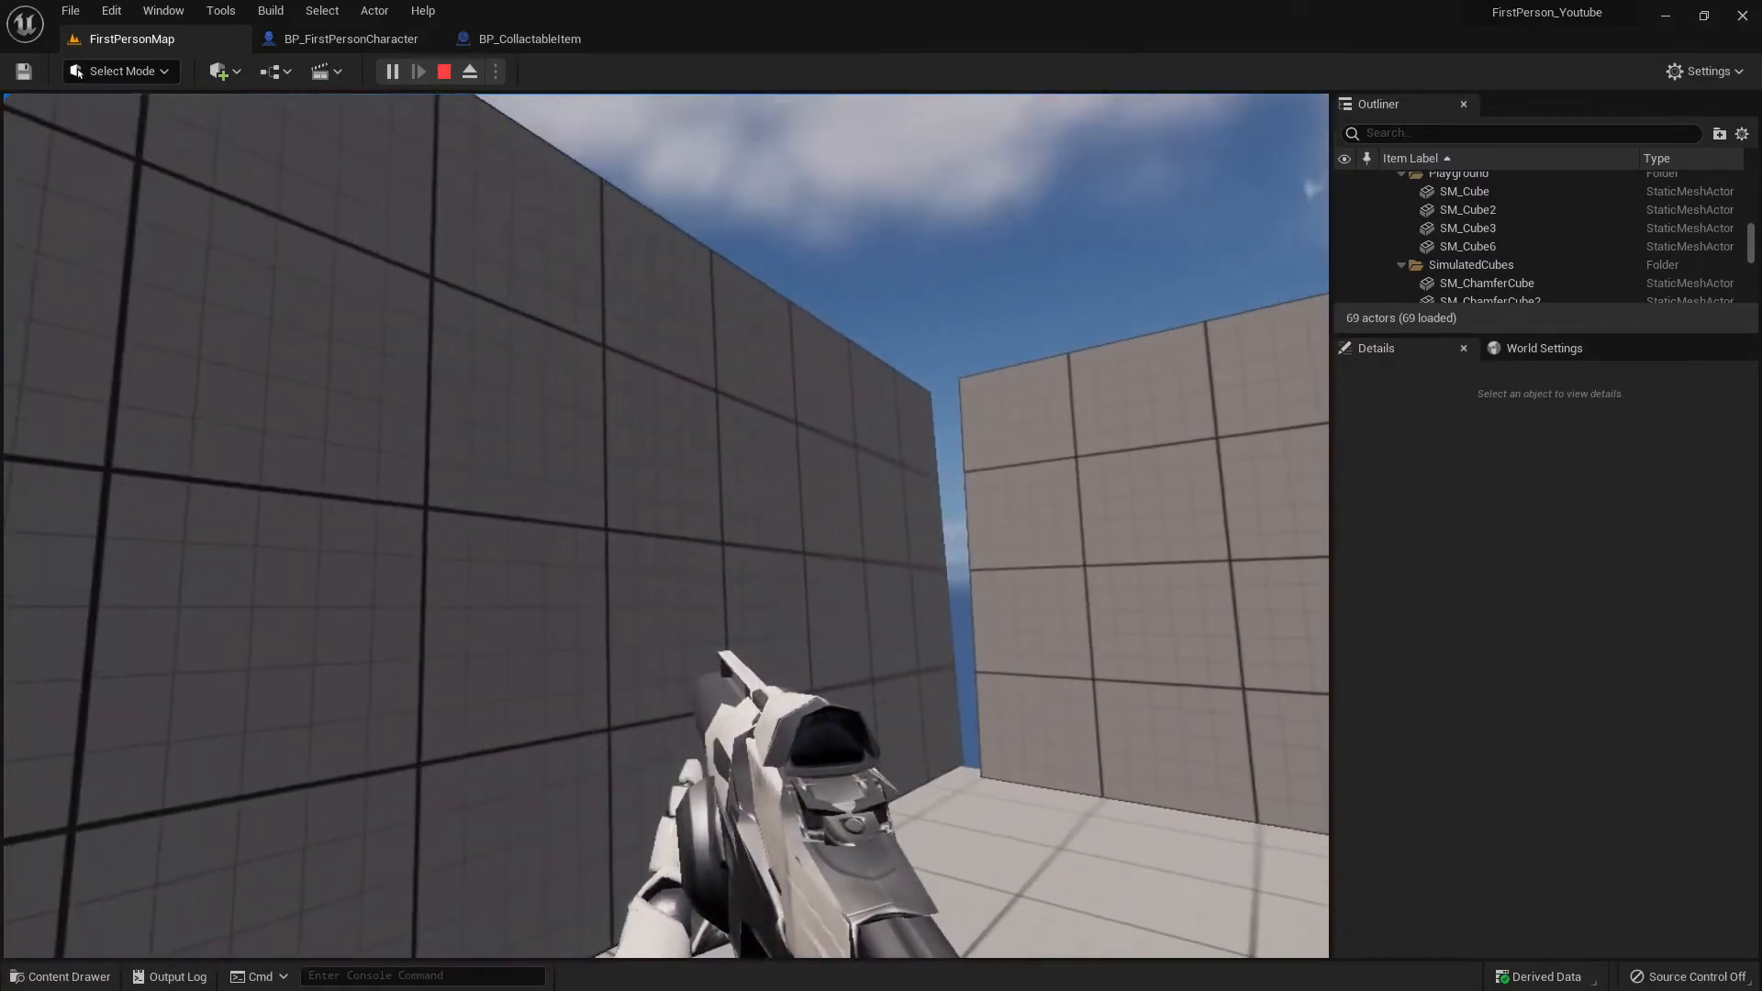
{"action": "key", "text": "w"}
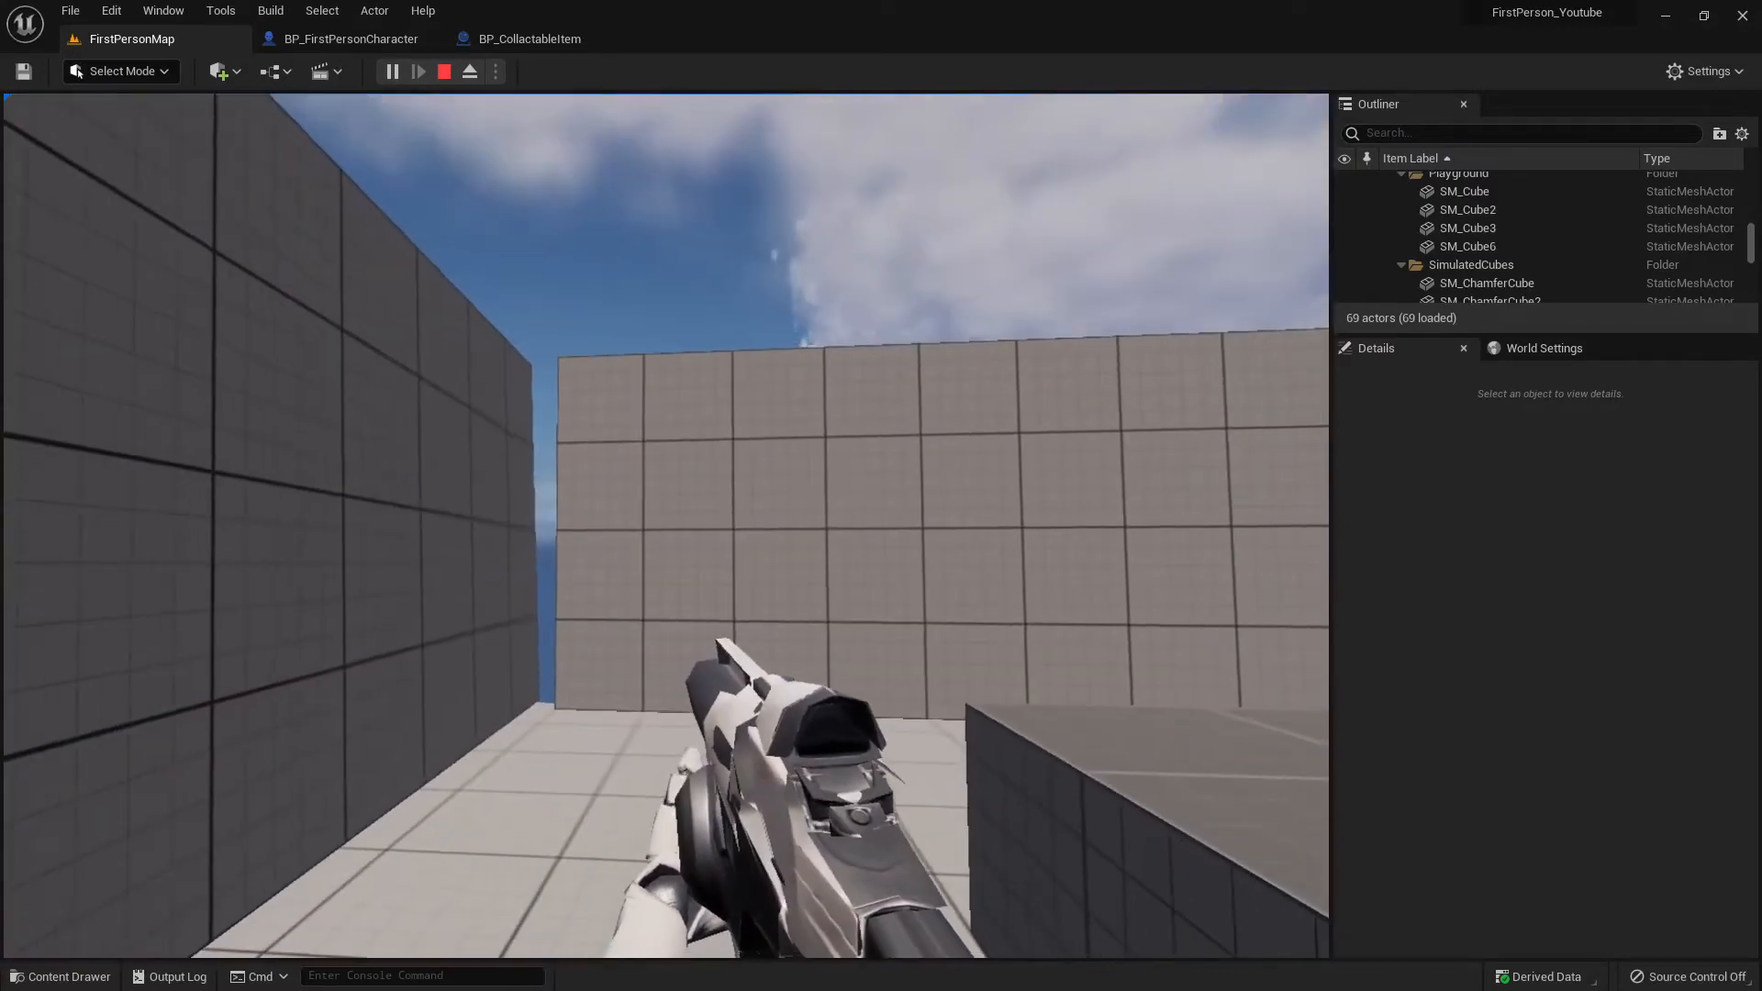
{"action": "left_click", "coordinate": [666, 526]}
{"action": "key", "text": "w"}
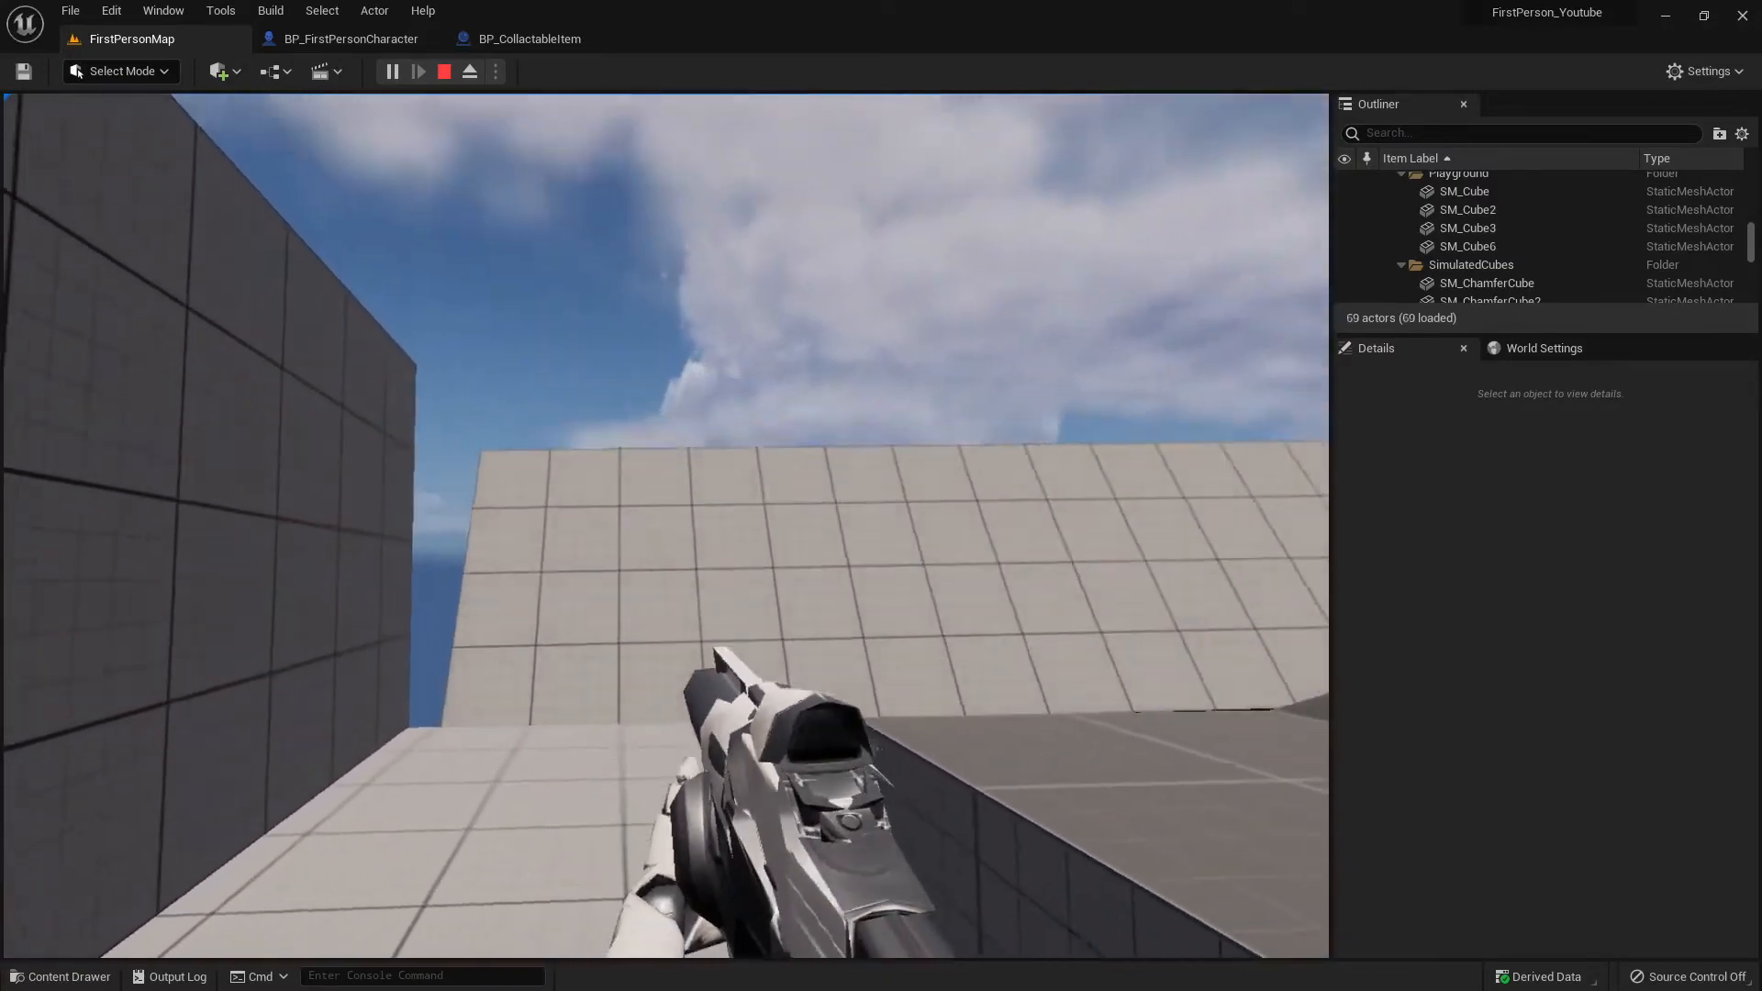
{"action": "key", "text": "w"}
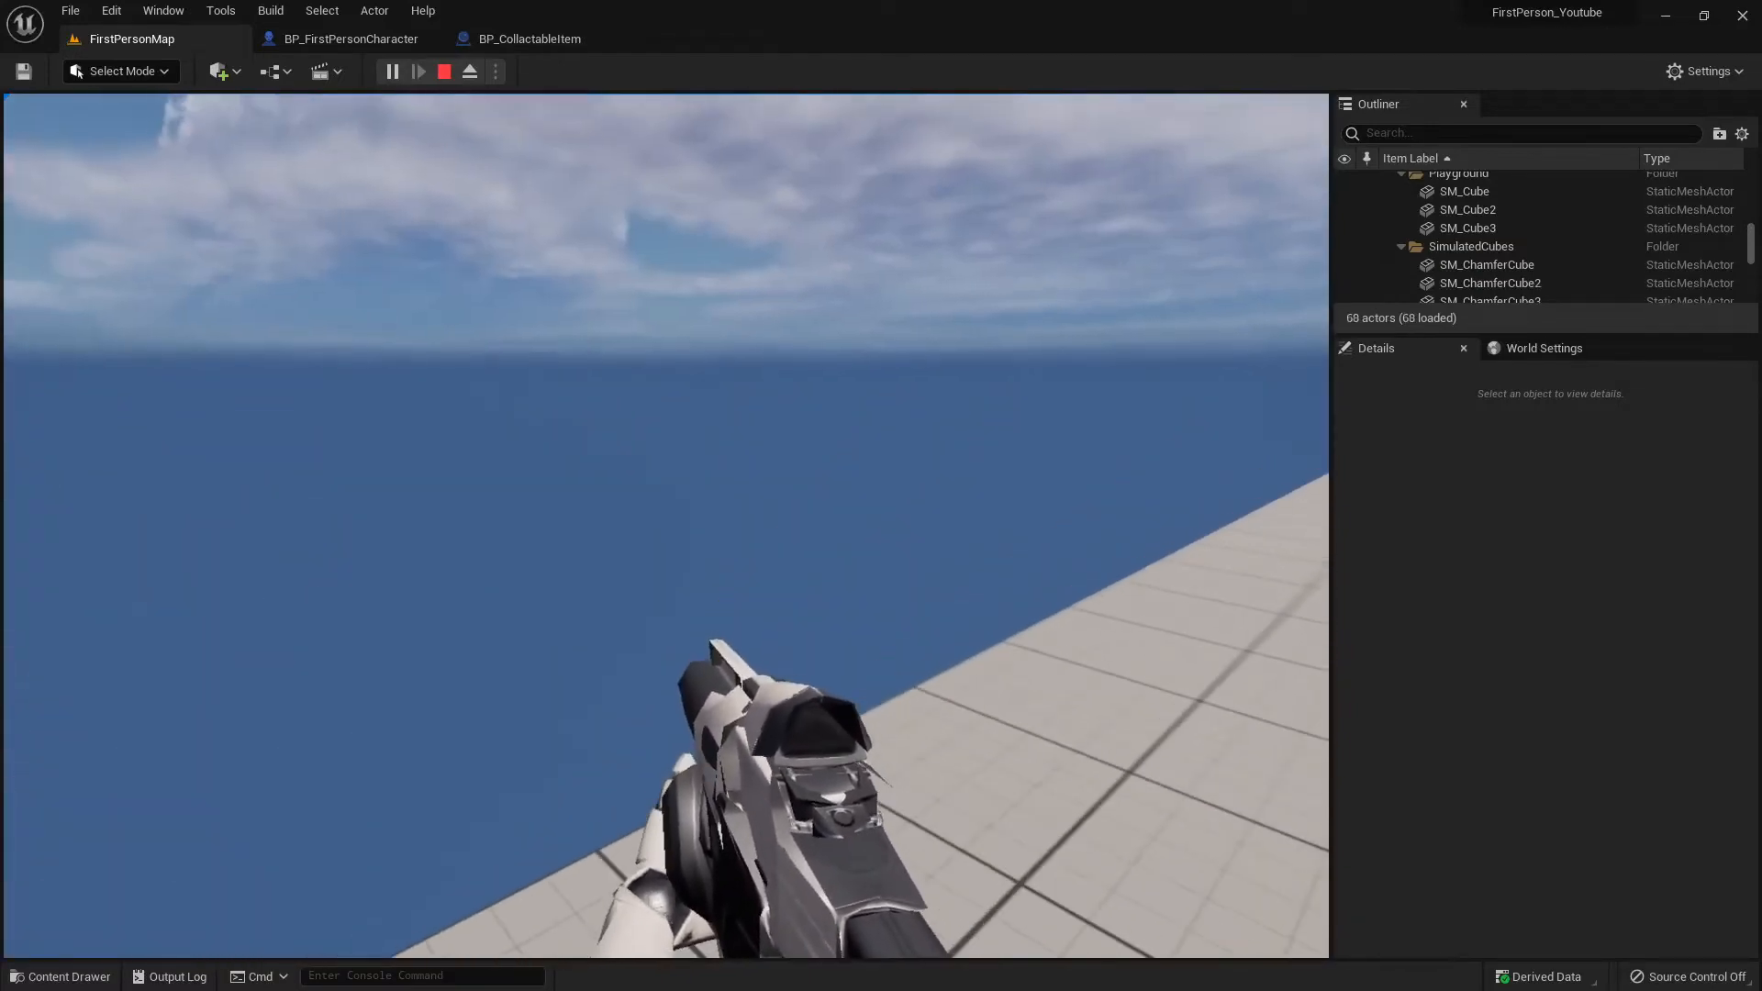
End the play test and return to a close view of the SM_Cube6 wall in the editor.
{"action": "key", "text": "Escape"}
{"action": "key", "text": "s"}
{"action": "right_click_drag", "start_coordinate": [905, 400], "coordinate": [813, 419]}
{"action": "mouse_move", "coordinate": [798, 321]}
{"action": "right_mouse_down"}
{"action": "mouse_move", "coordinate": [963, 321]}
{"action": "mouse_move", "coordinate": [817, 330]}
{"action": "right_mouse_up"}
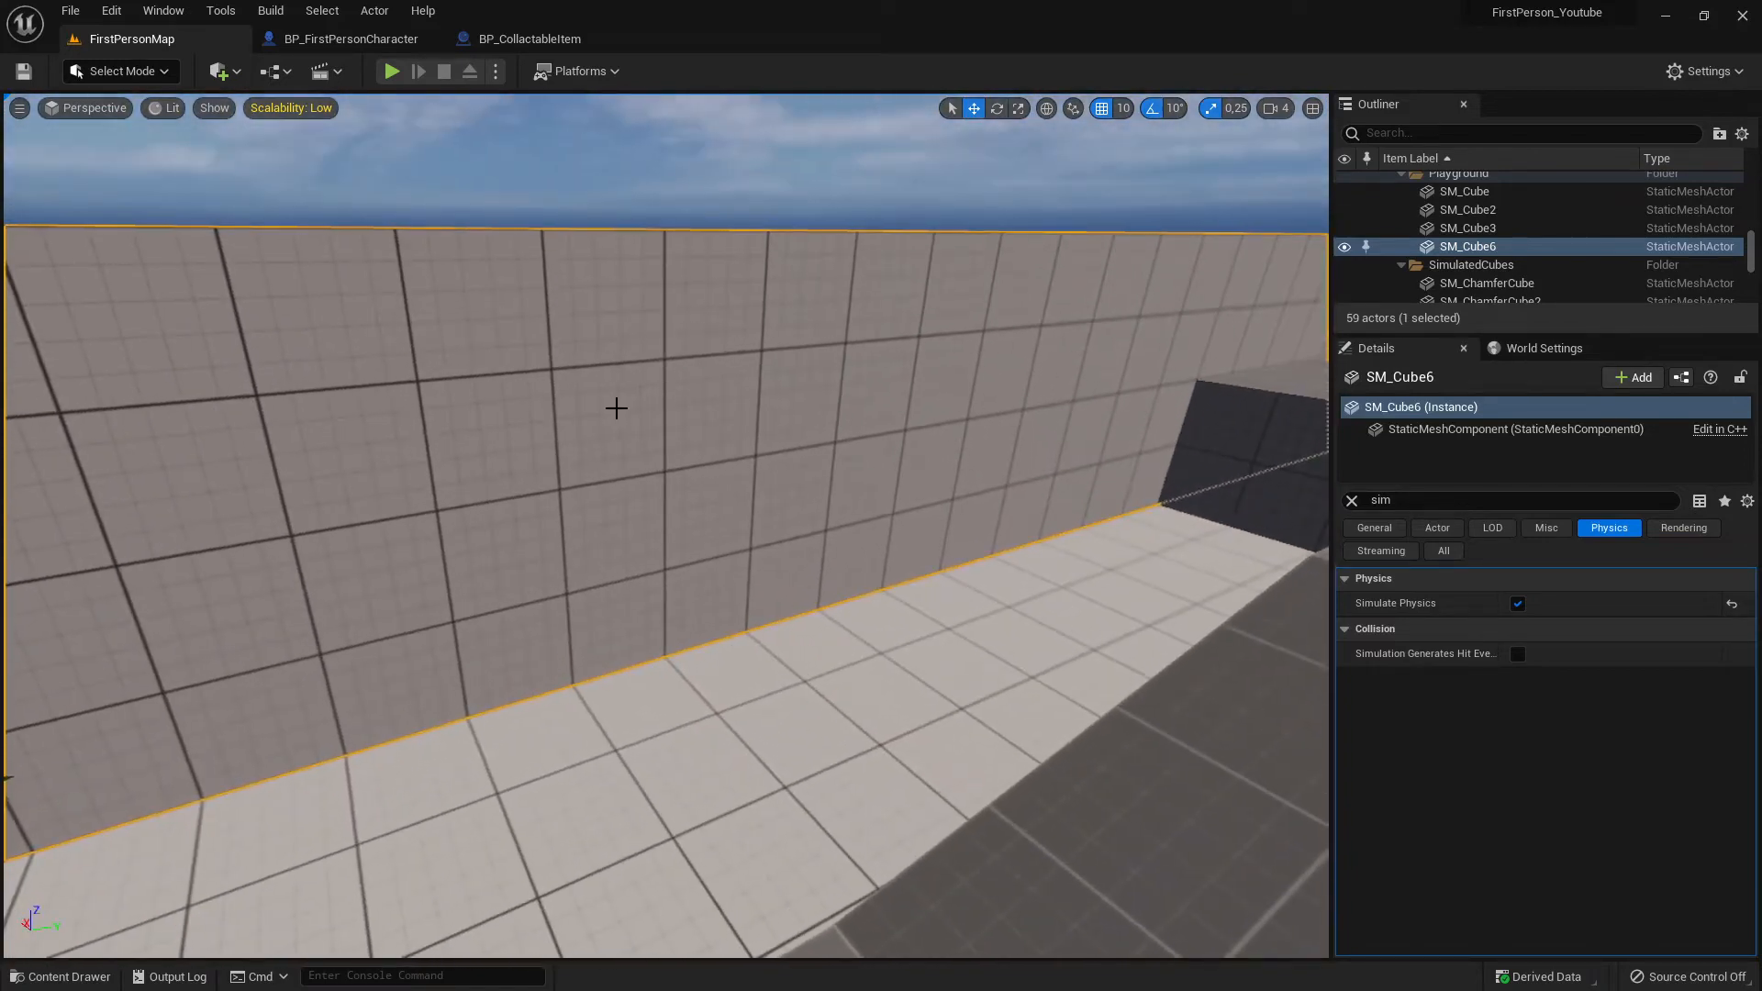
{"action": "right_click_drag", "start_coordinate": [607, 457], "coordinate": [507, 448]}
{"action": "key", "text": "w"}
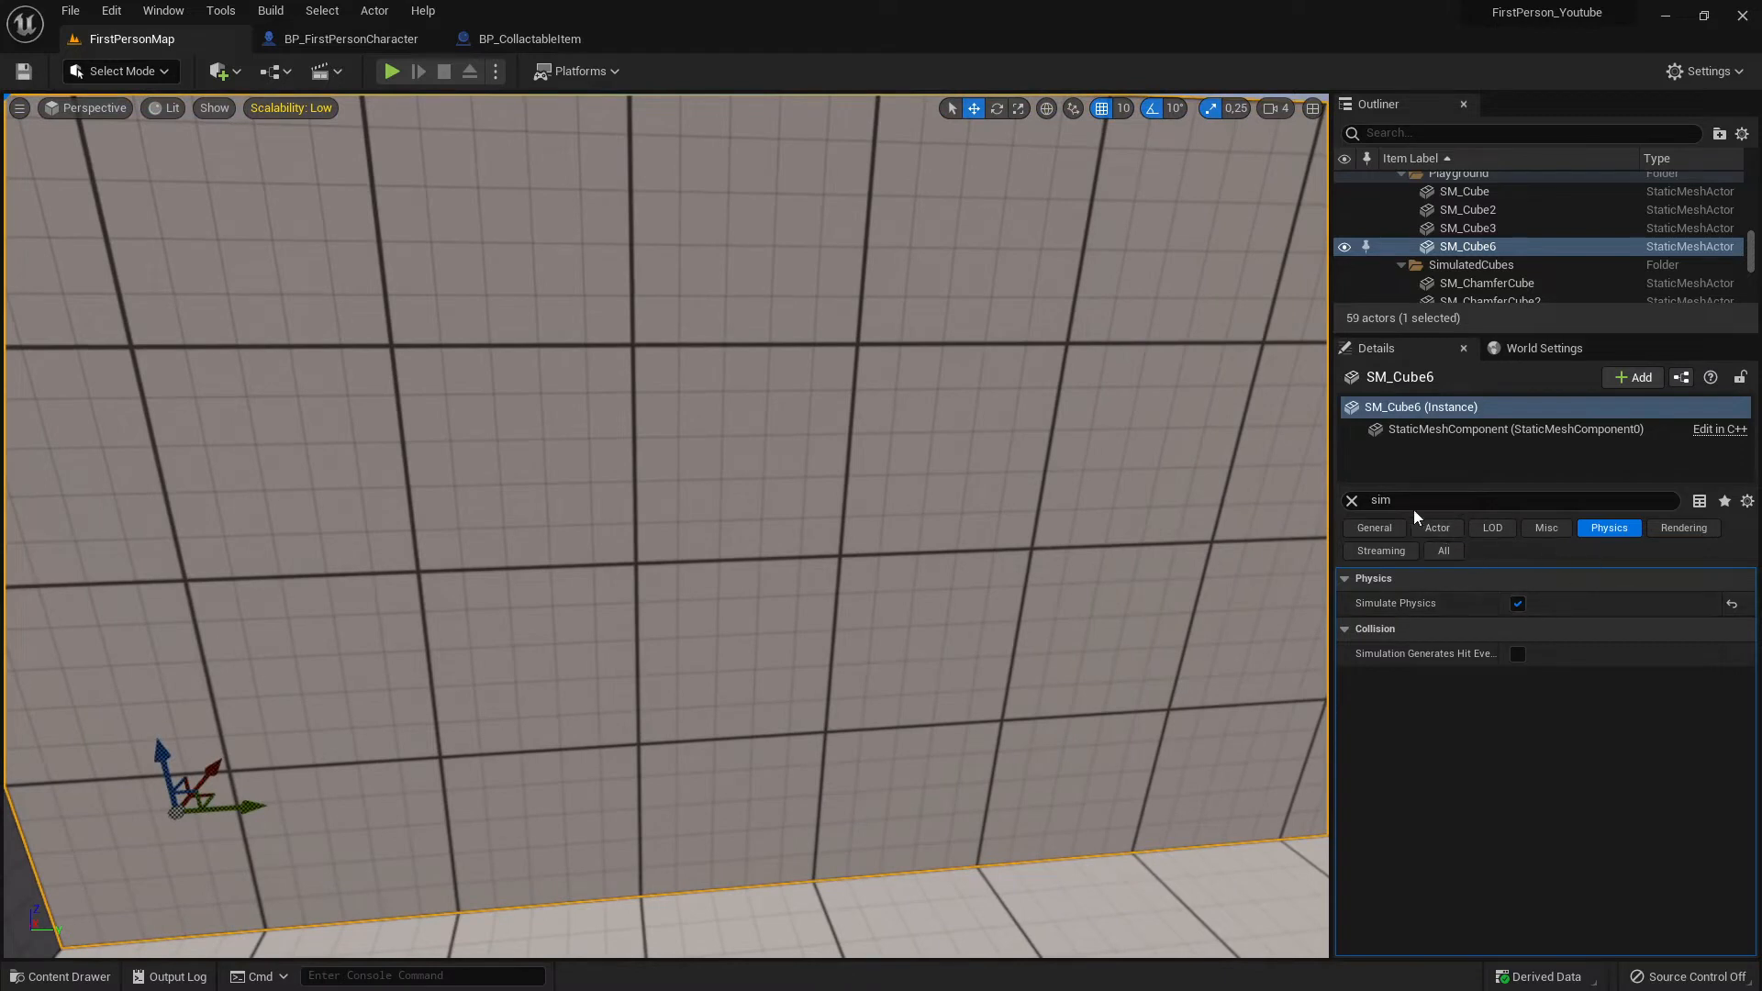
Clear the details filter, enable the wall's Mass (kg) override at 100.0, and save the level.
{"action": "key", "text": "BackSpace"}
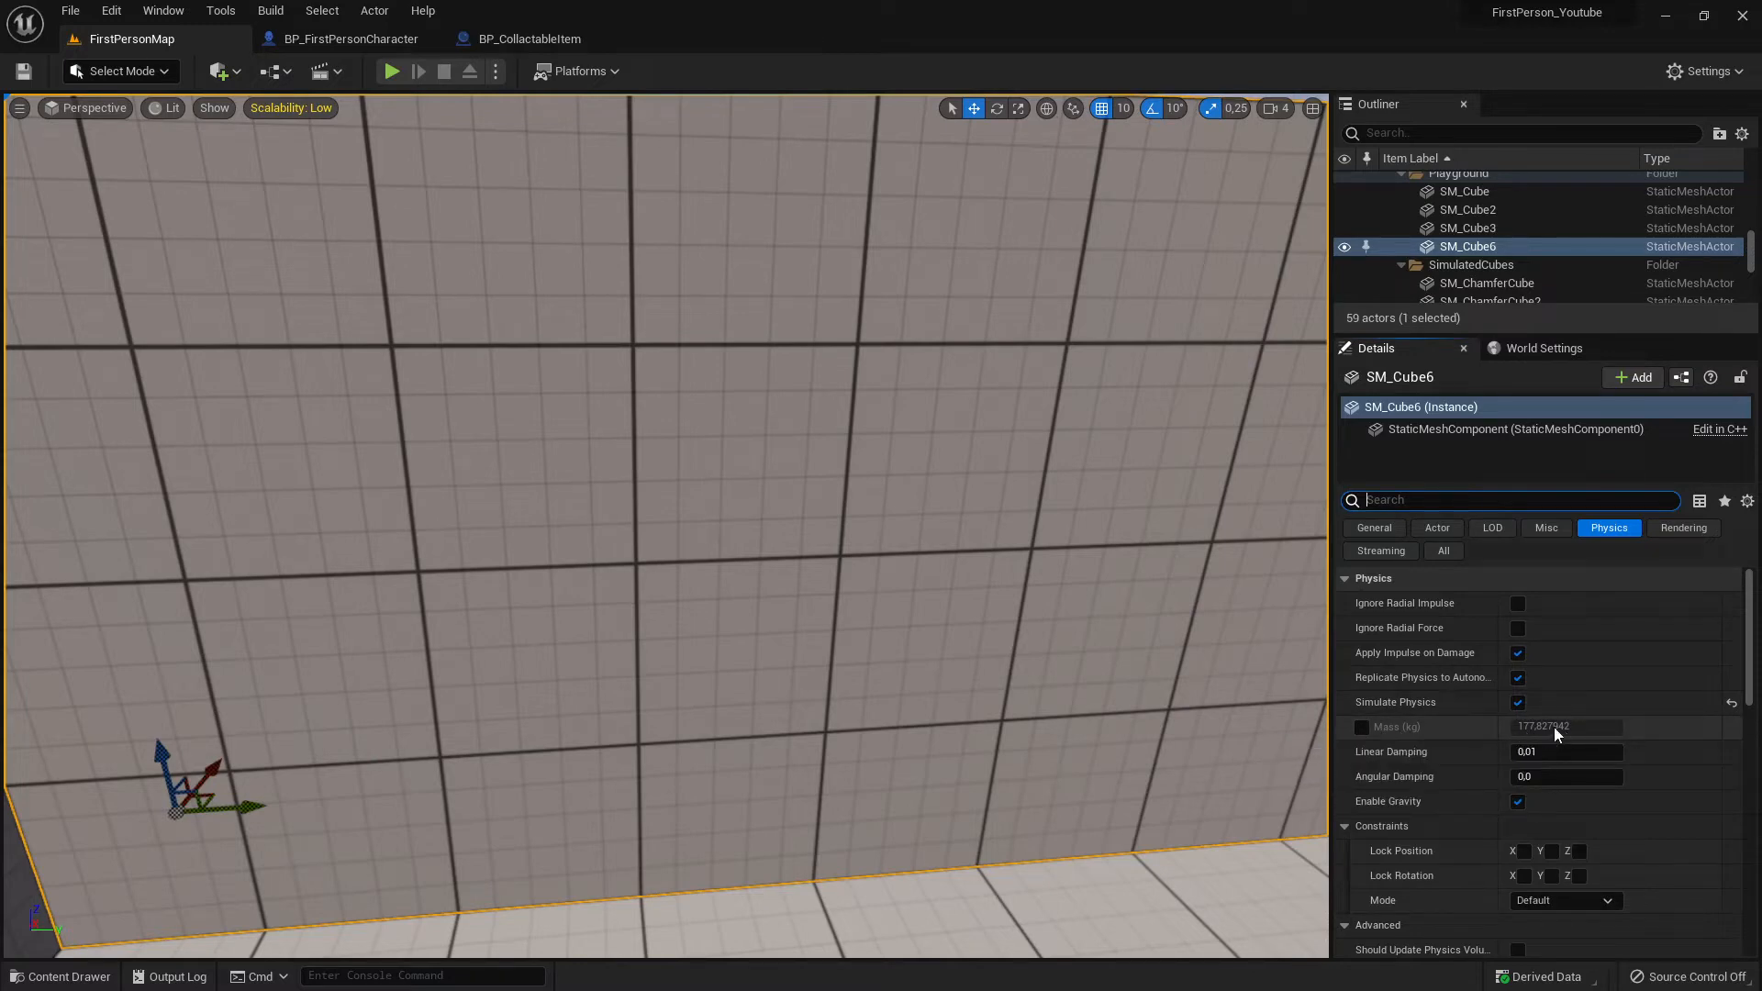
{"action": "left_click", "coordinate": [1362, 727]}
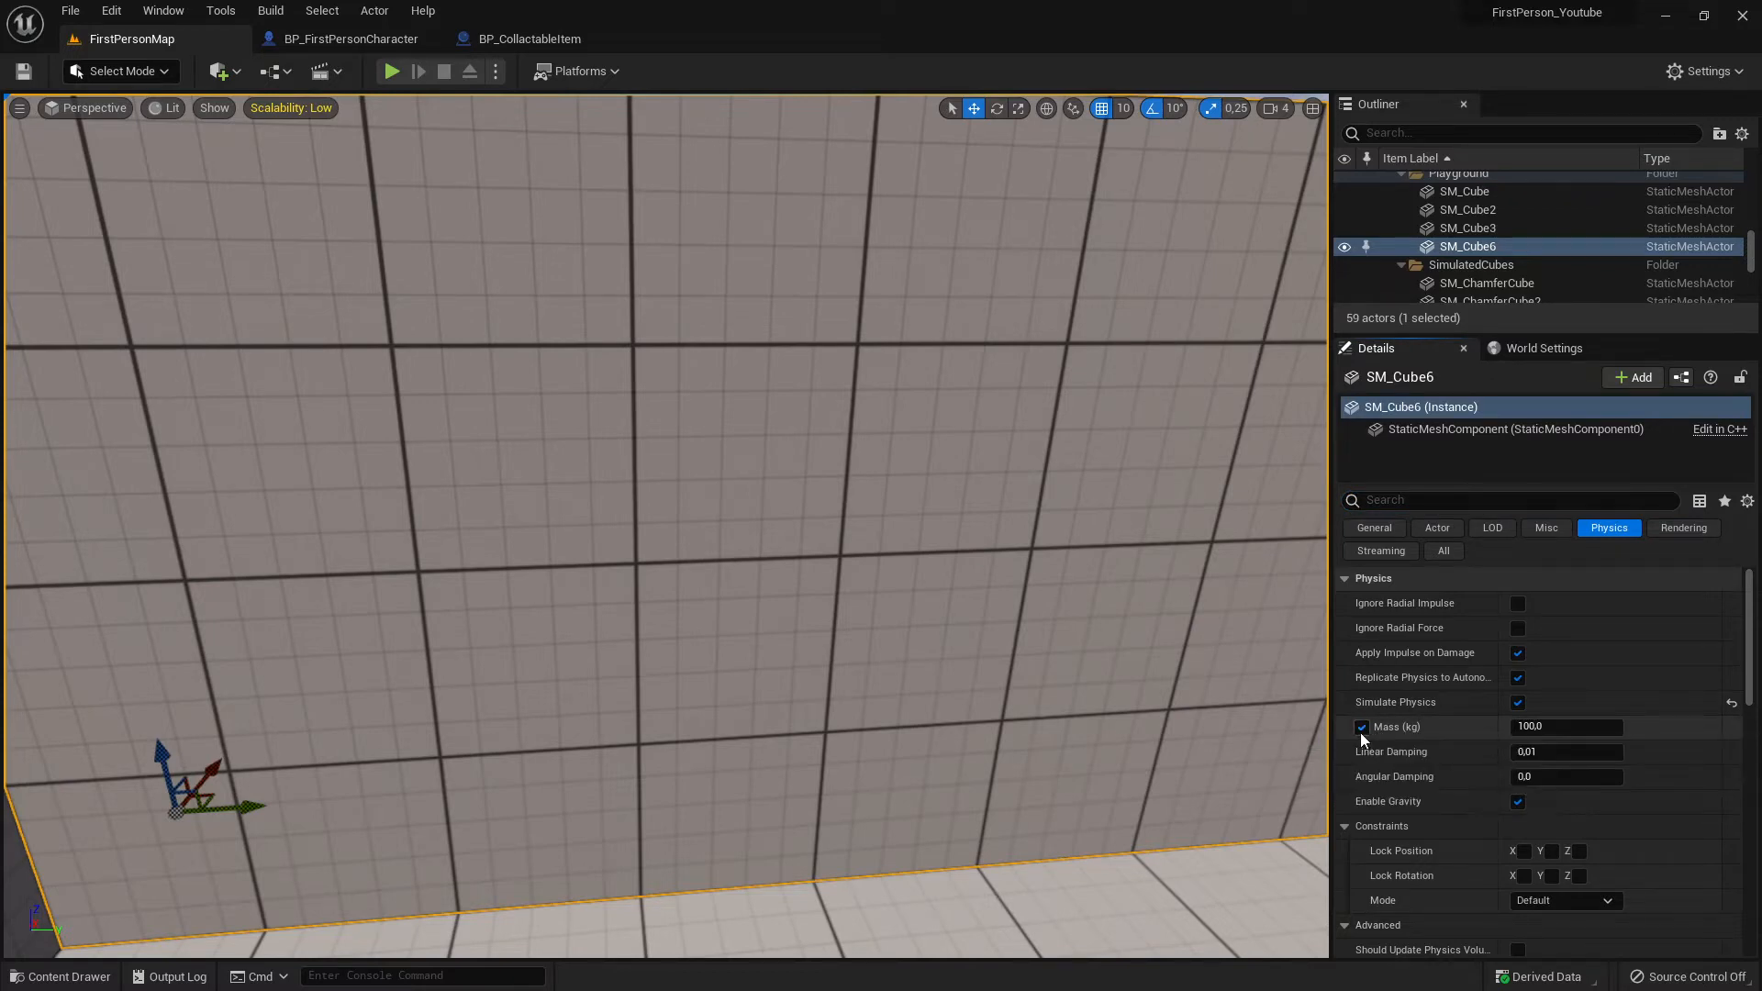
{"action": "left_click", "coordinate": [1554, 726]}
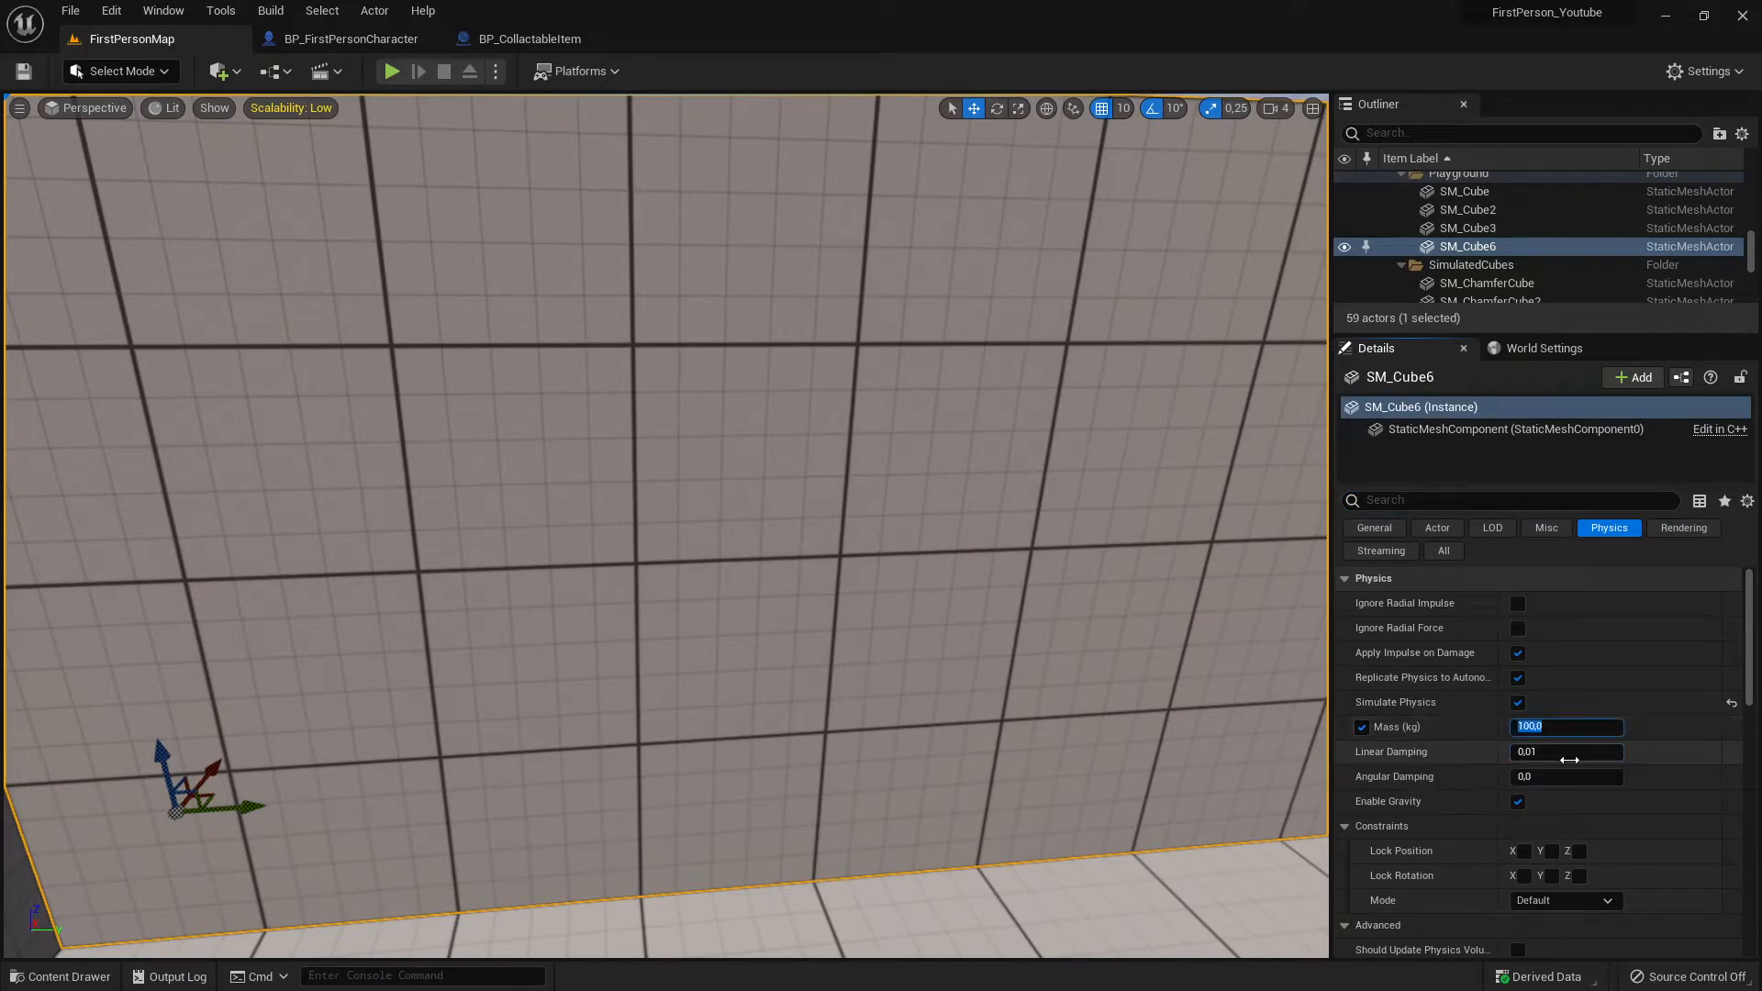
{"action": "left_click", "coordinate": [28, 79]}
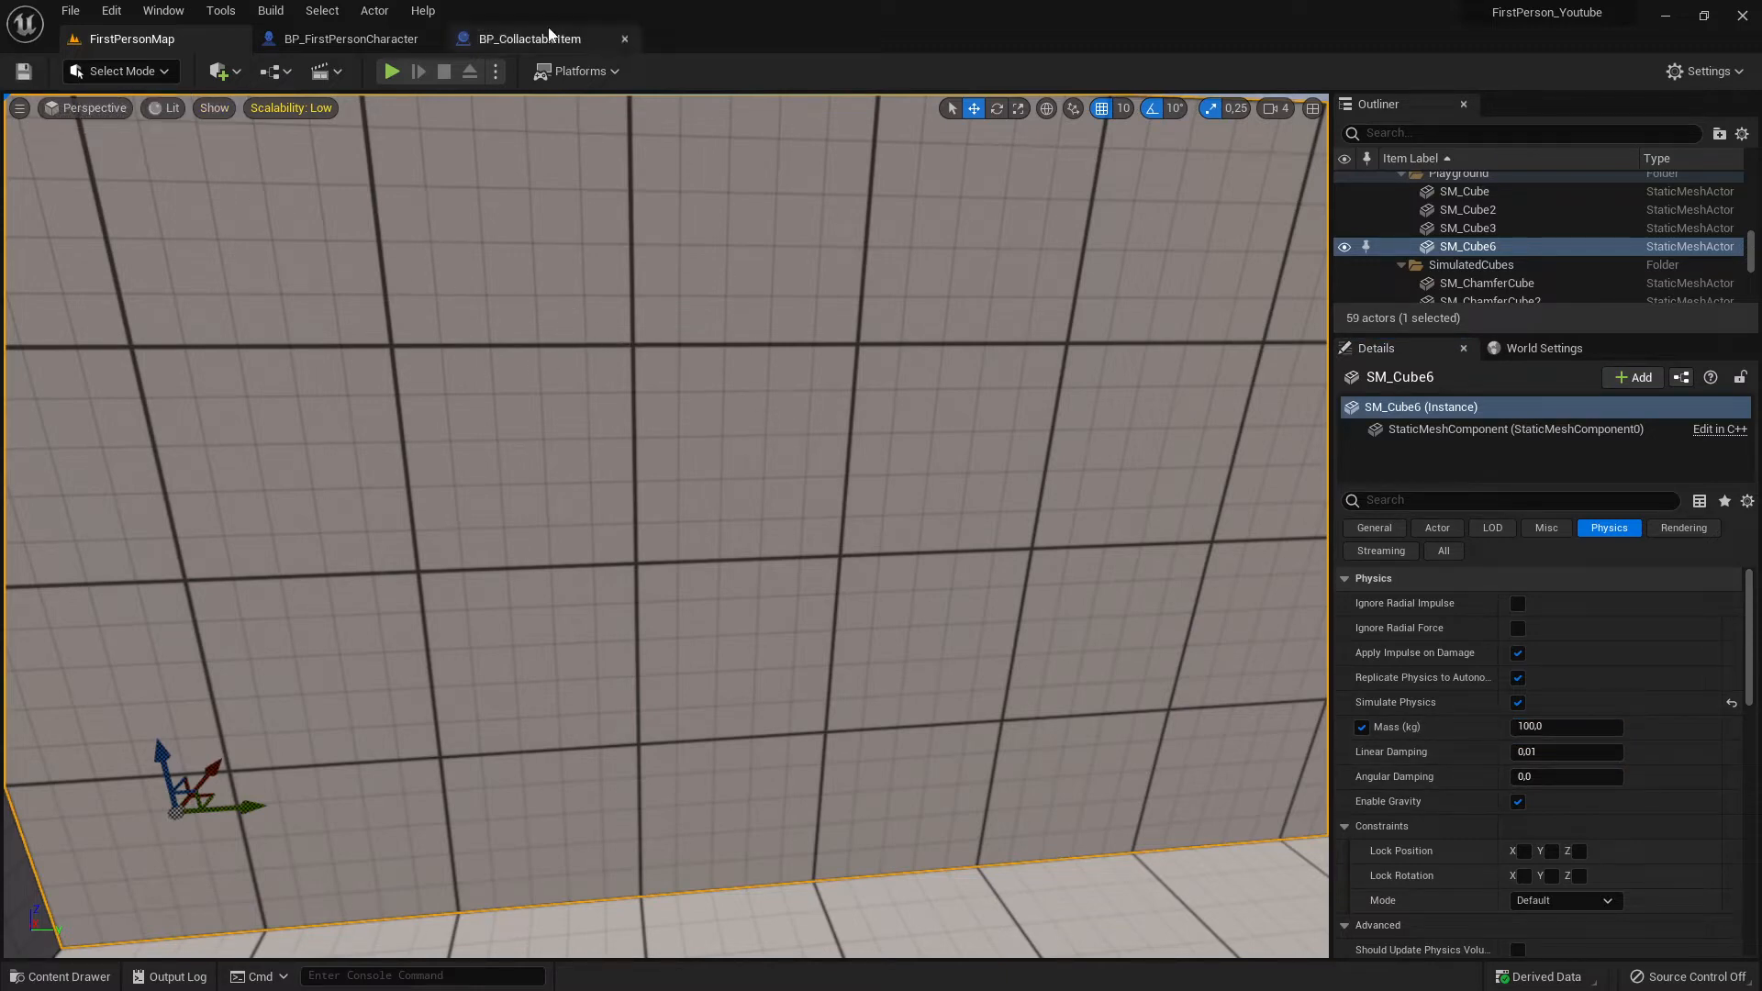
Play the level, pick up the rifle, fire it, and walk around the walls toward the stacked blue cubes.
{"action": "left_click", "coordinate": [400, 73]}
{"action": "key", "text": "w"}
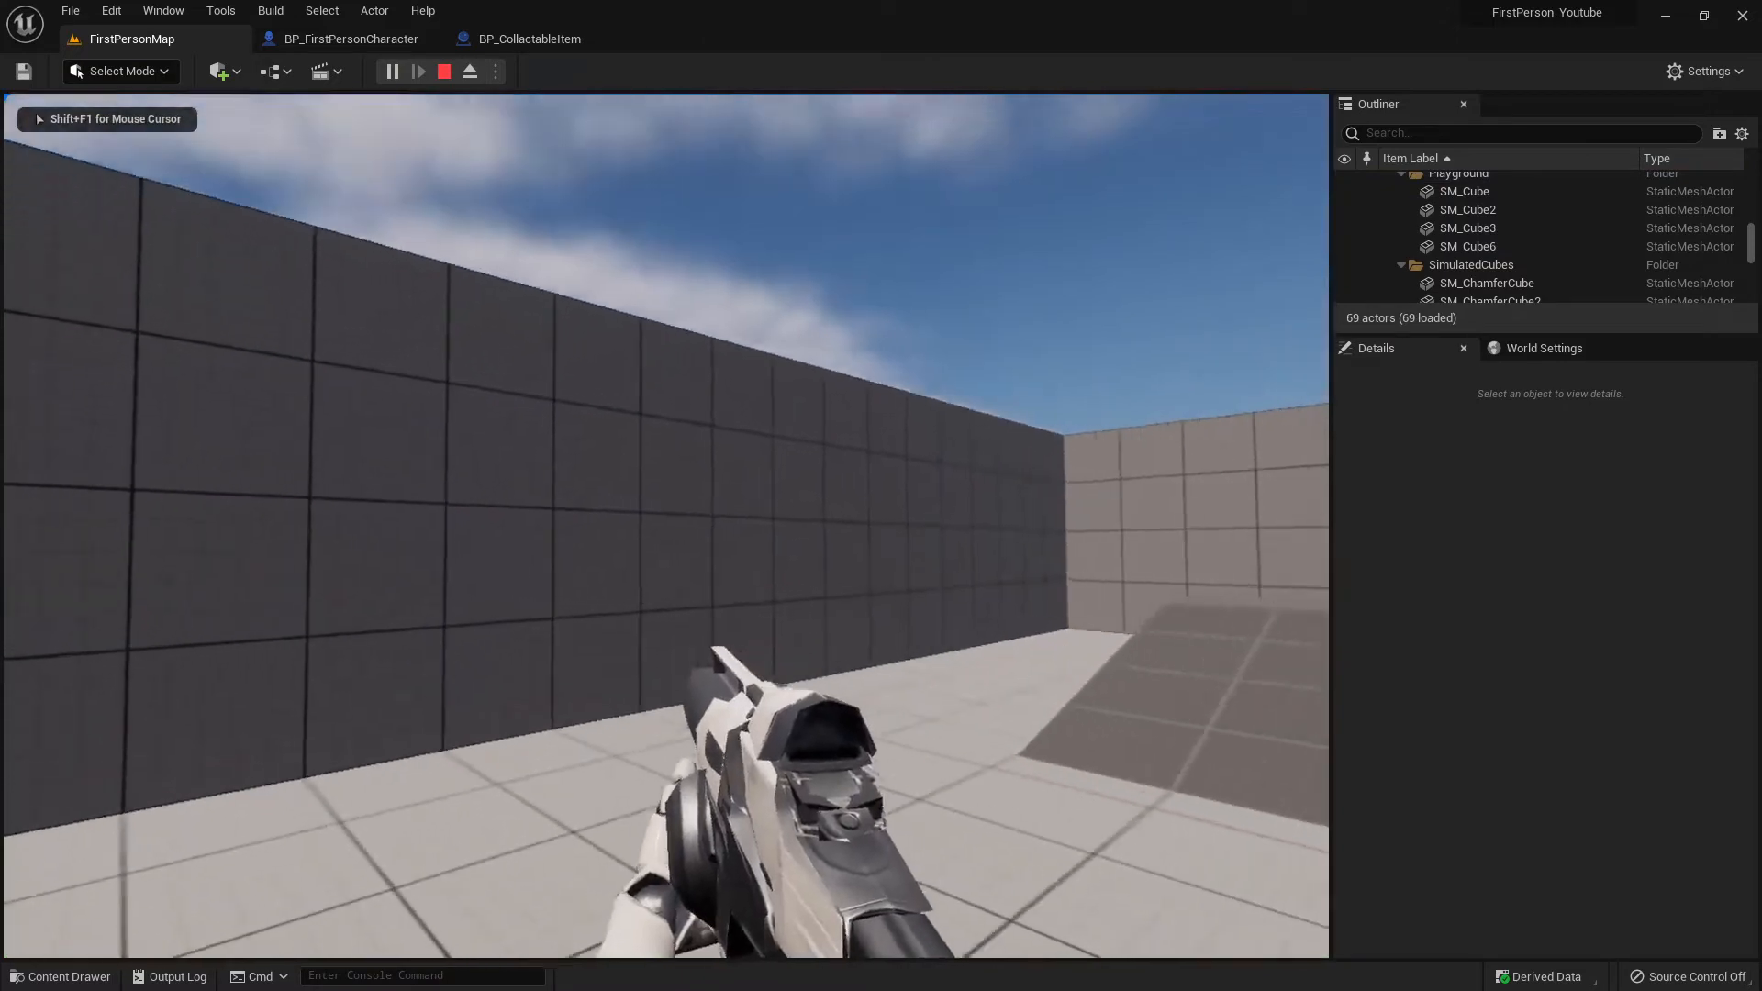
{"action": "key", "text": "w"}
{"action": "left_click", "coordinate": [666, 526]}
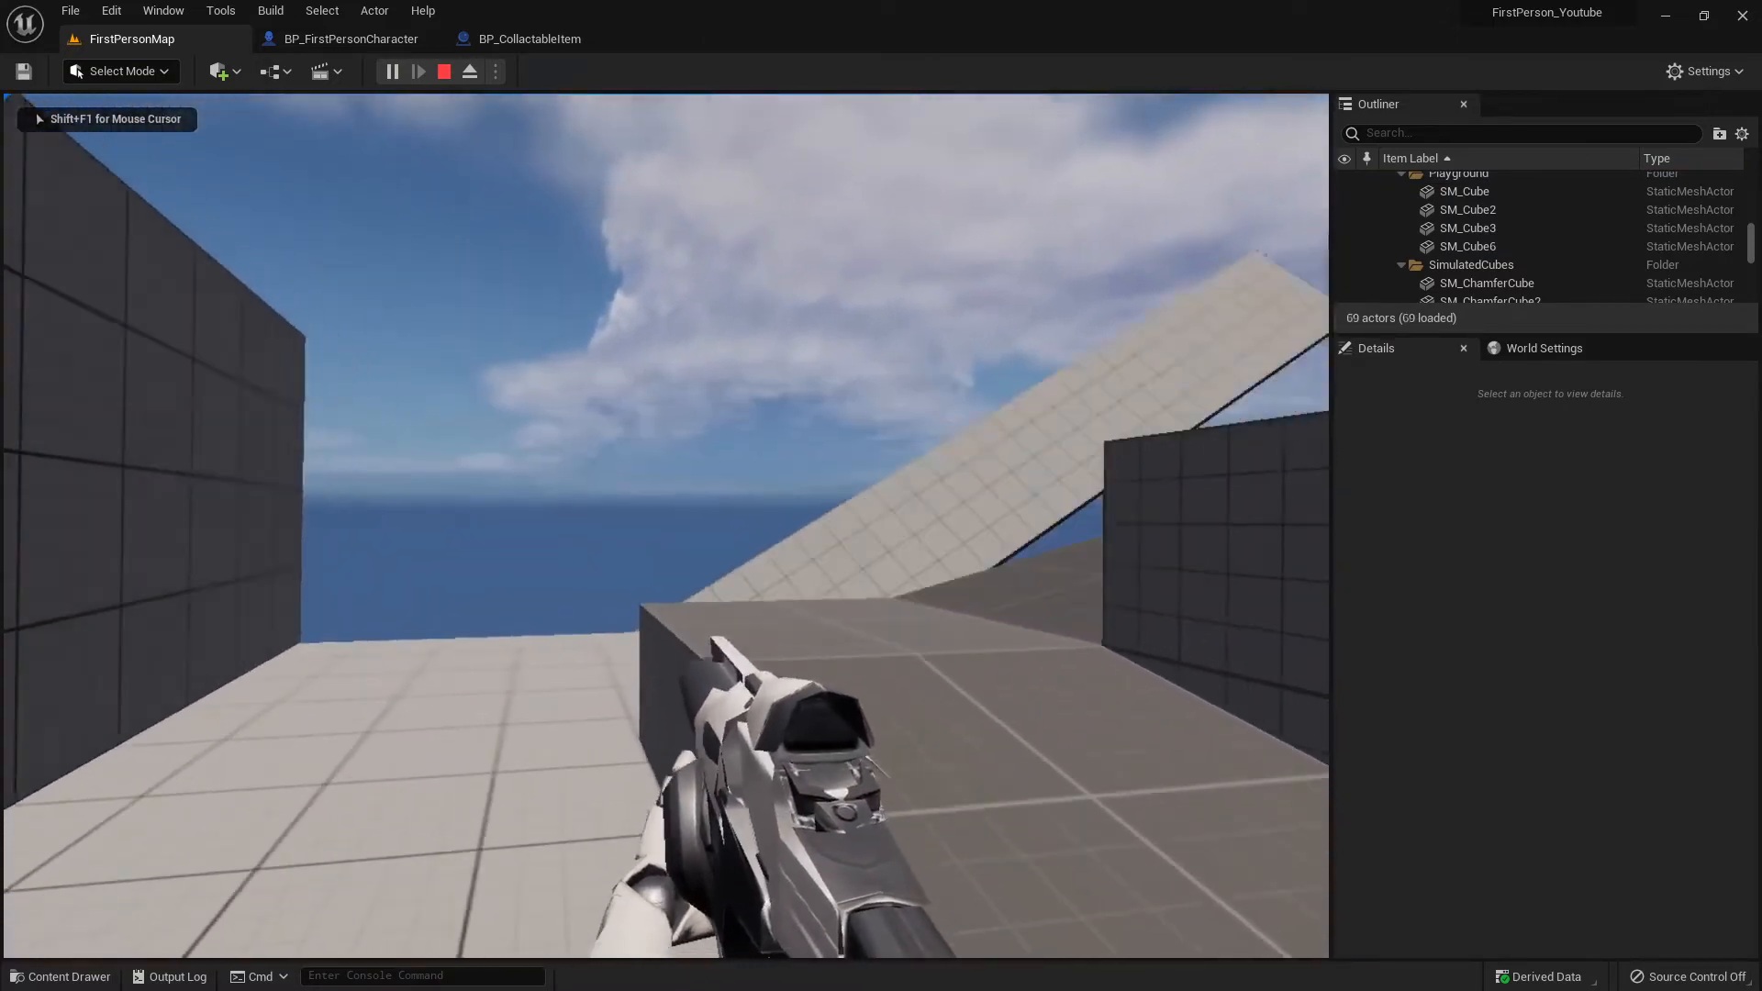
{"action": "key", "text": "w"}
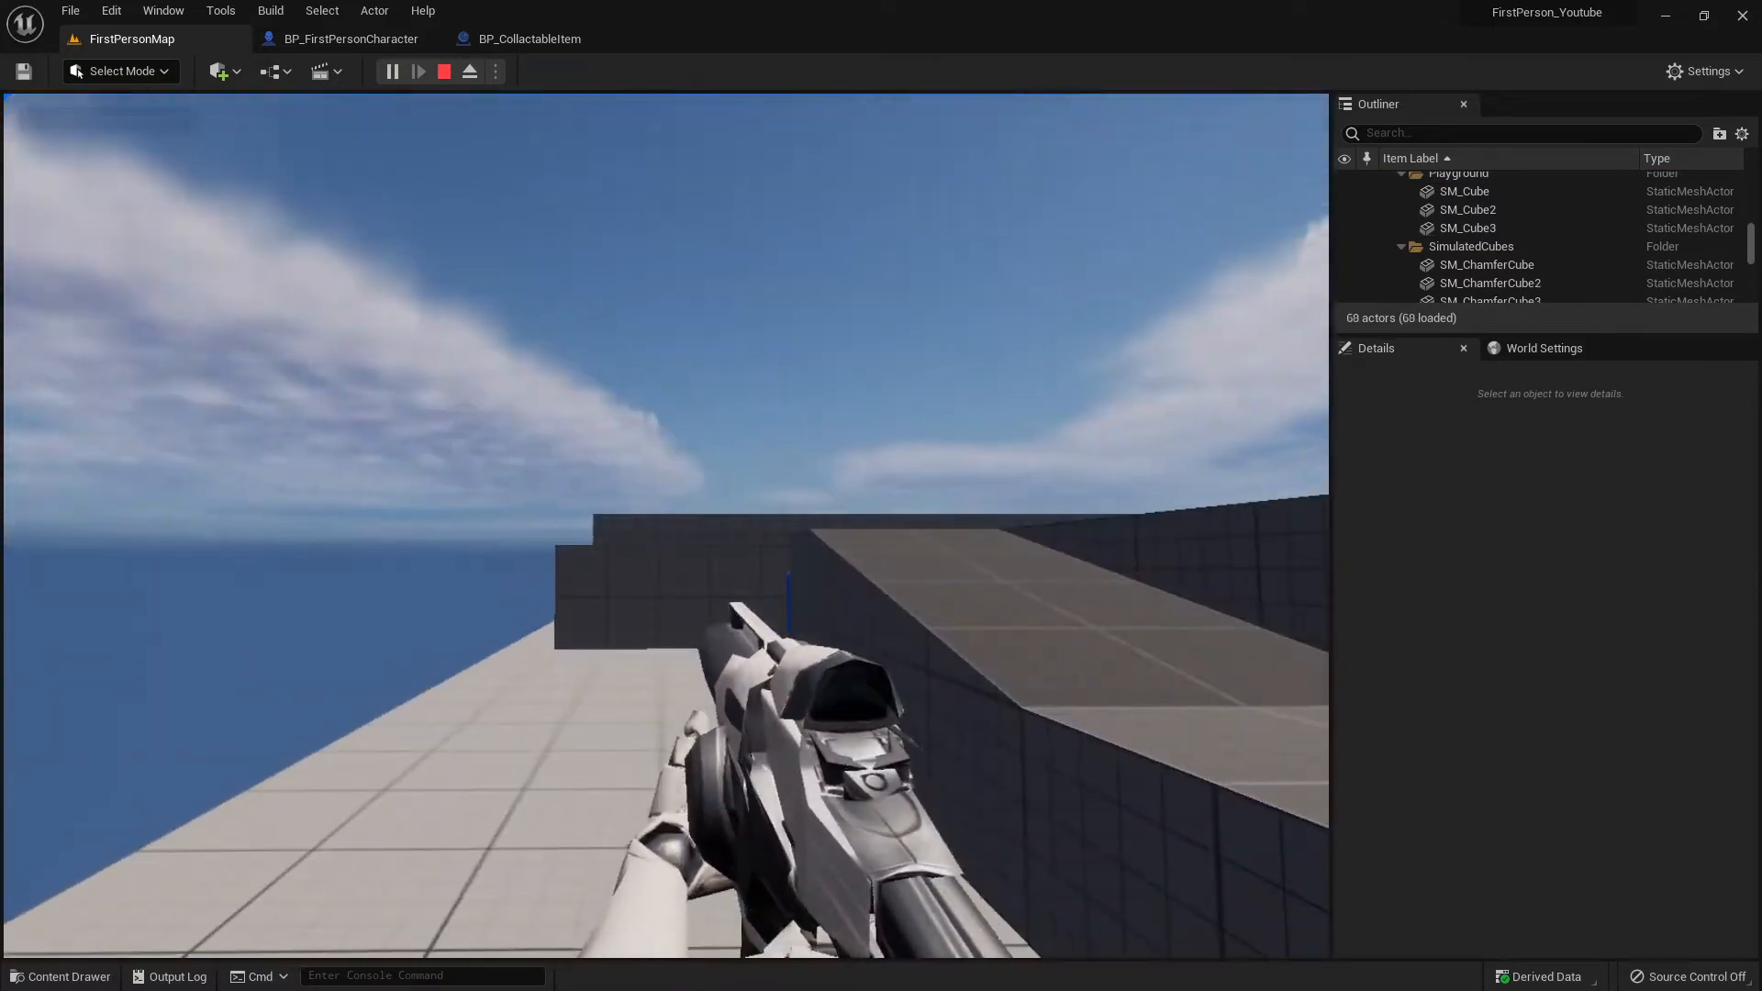
{"action": "key", "text": "w"}
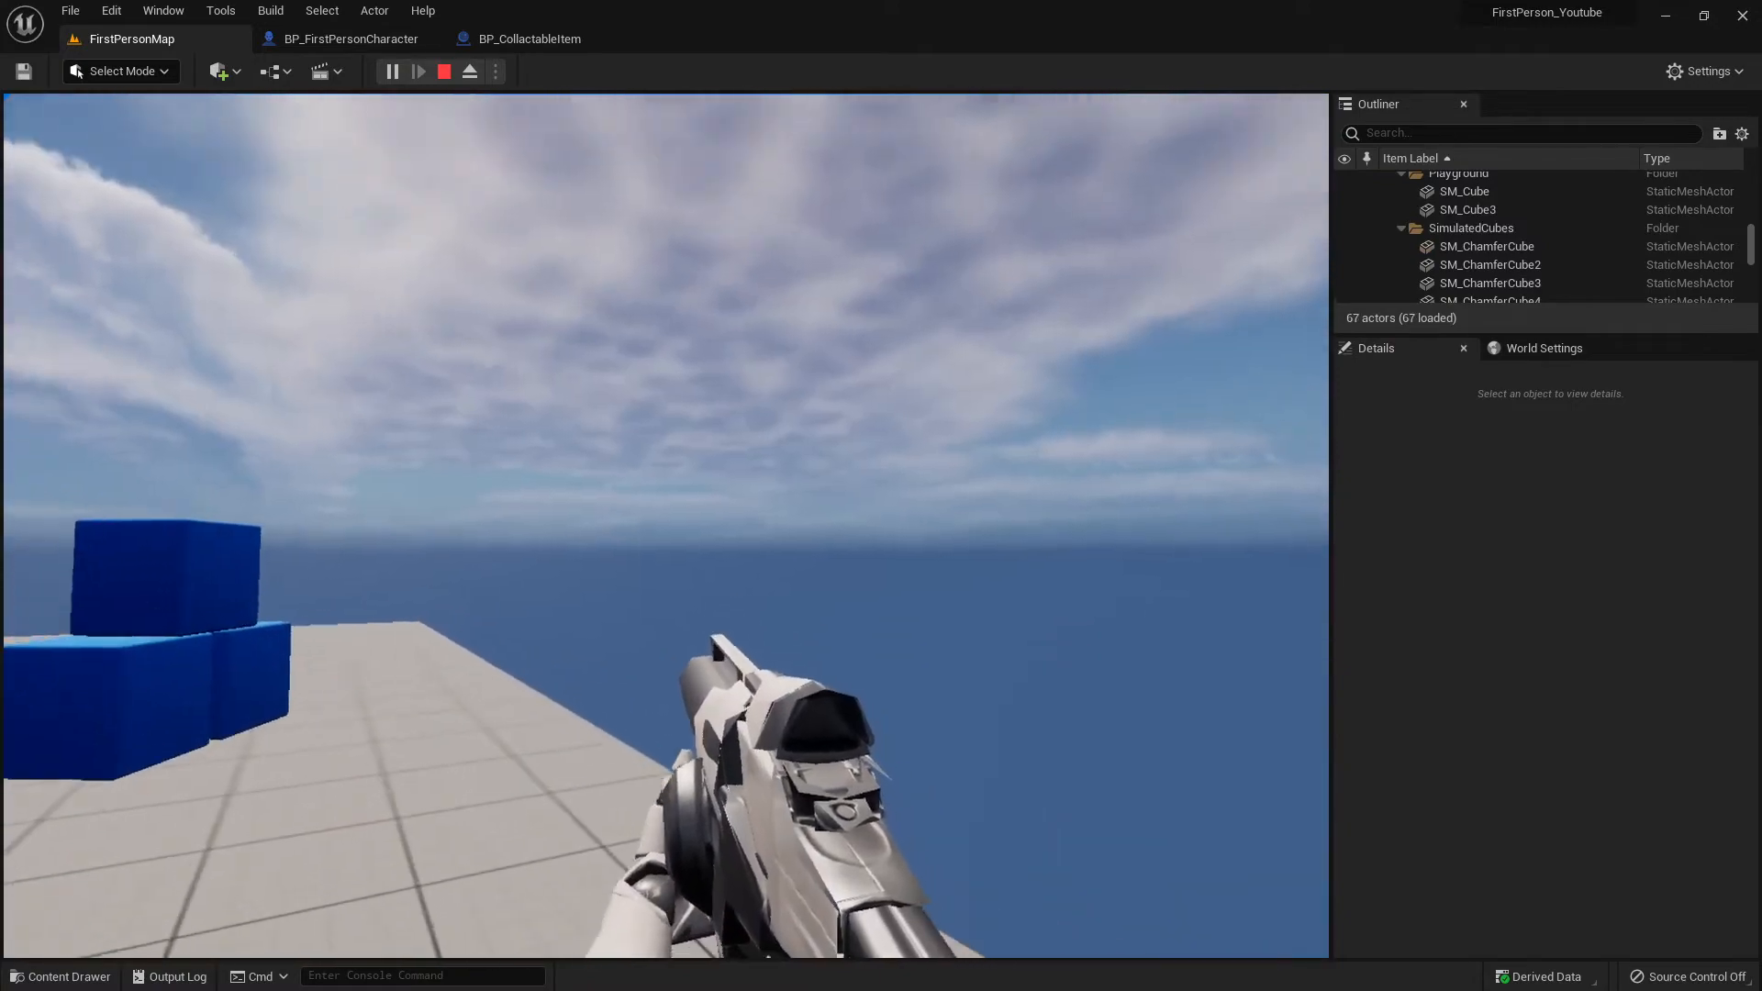
{"action": "key", "text": "w"}
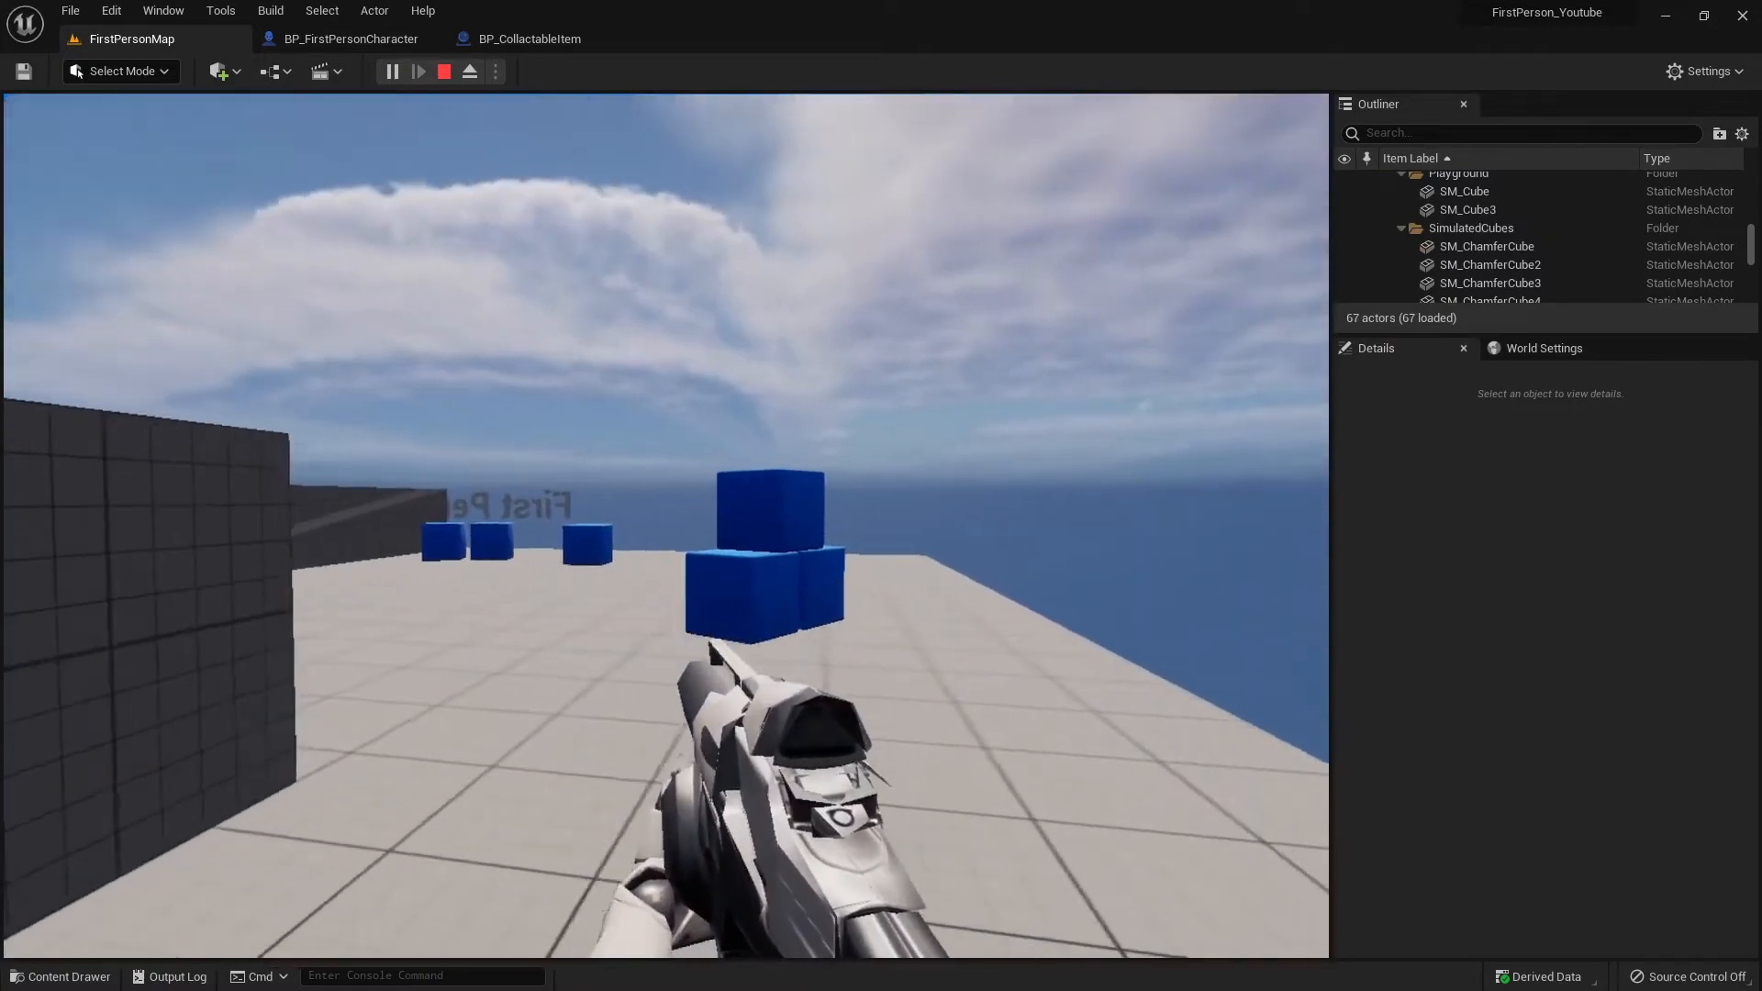
Shoot the stacked blue cubes and the yellow cube while advancing across the floor.
{"action": "key", "text": "w"}
{"action": "left_click", "coordinate": [667, 526]}
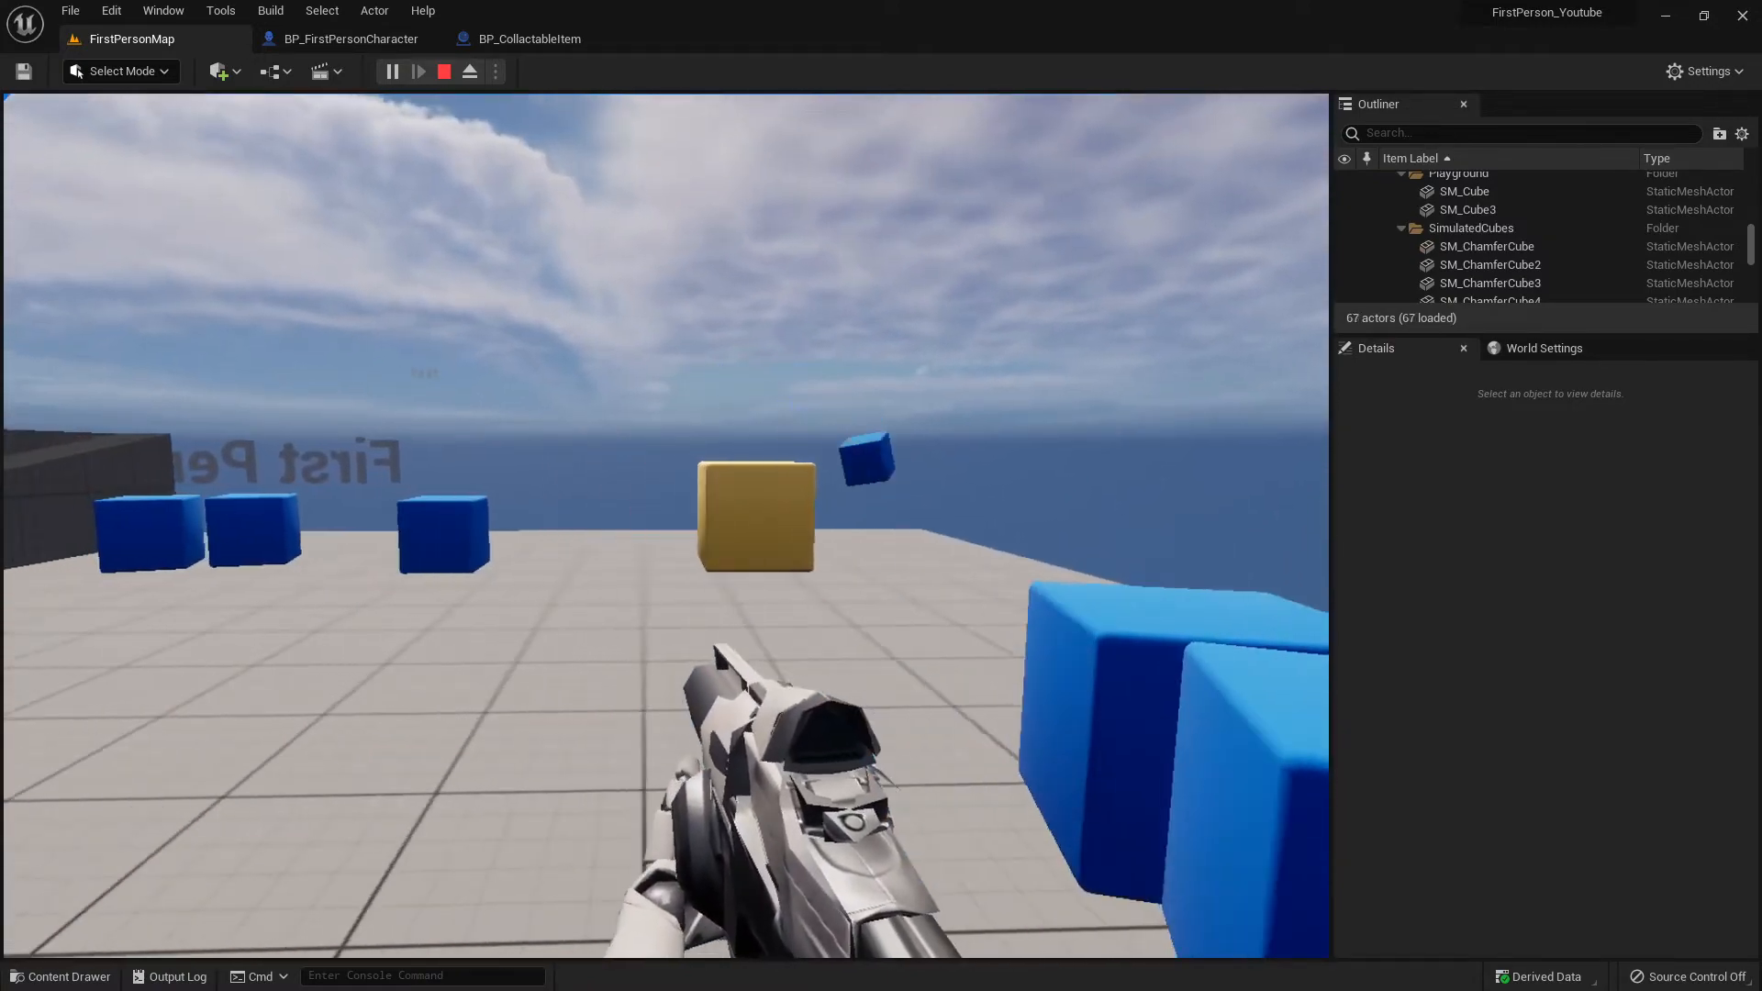
{"action": "left_click", "coordinate": [666, 526]}
{"action": "key", "text": "w"}
{"action": "left_click", "coordinate": [666, 526]}
{"action": "left_click", "coordinate": [666, 526]}
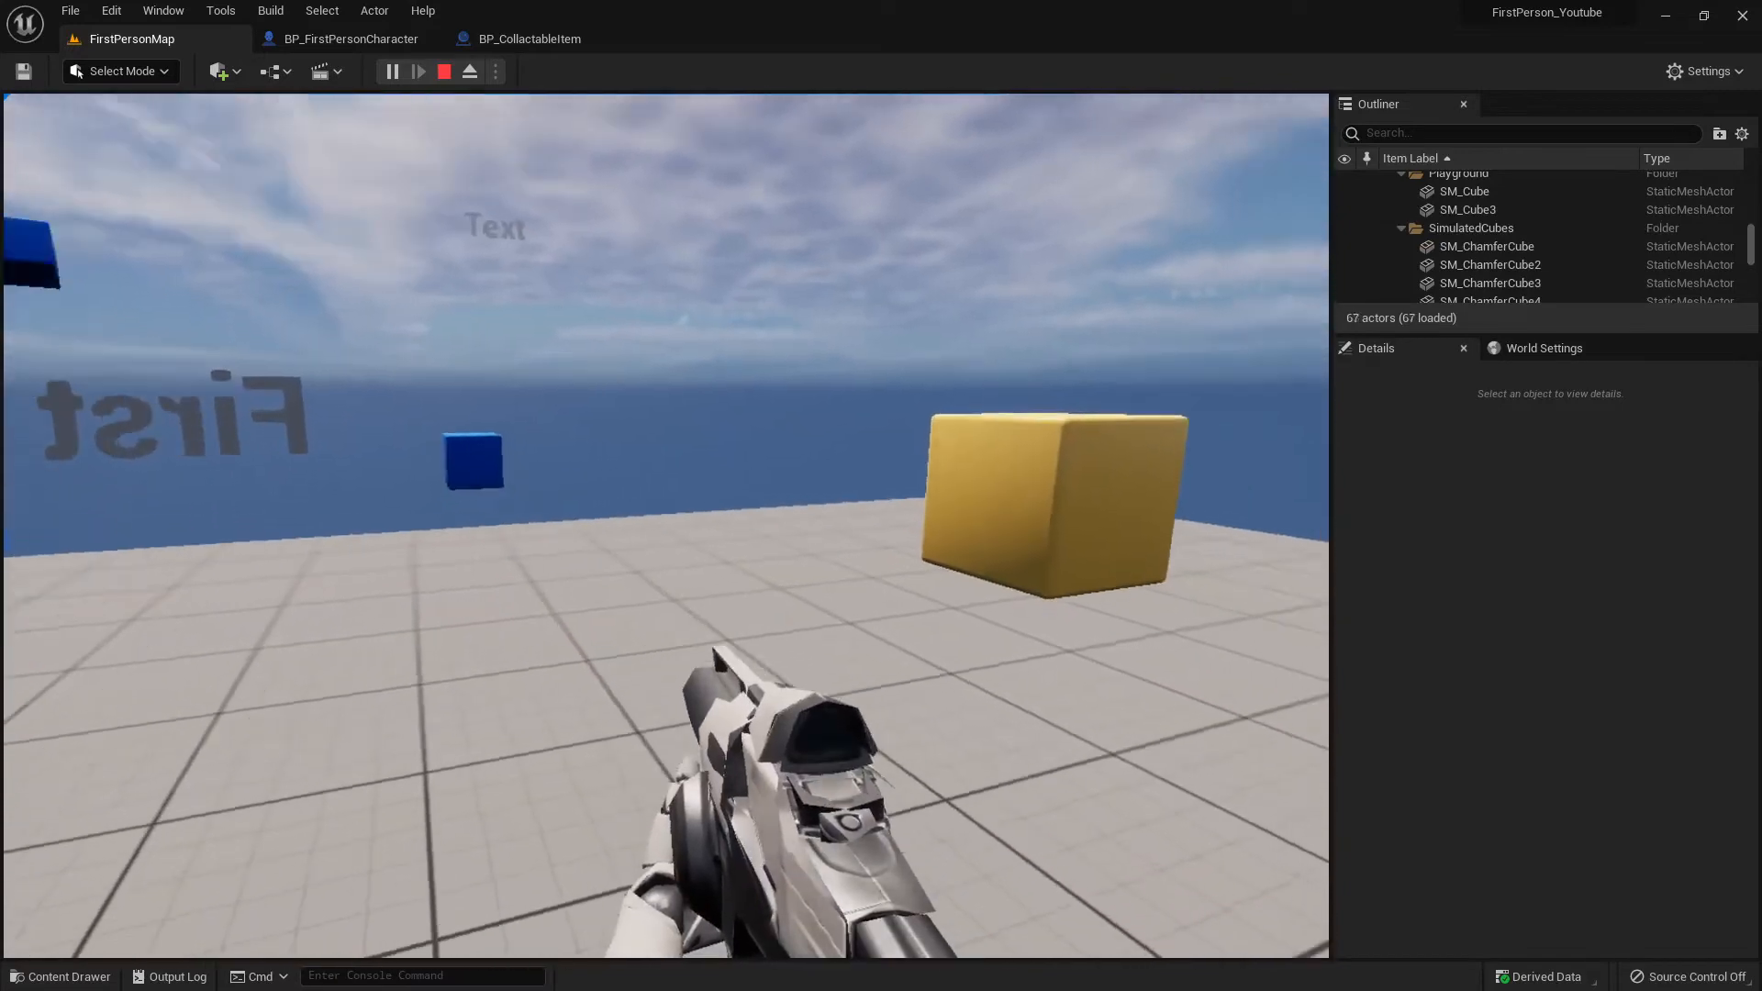
{"action": "key", "text": "w"}
{"action": "left_click", "coordinate": [667, 526]}
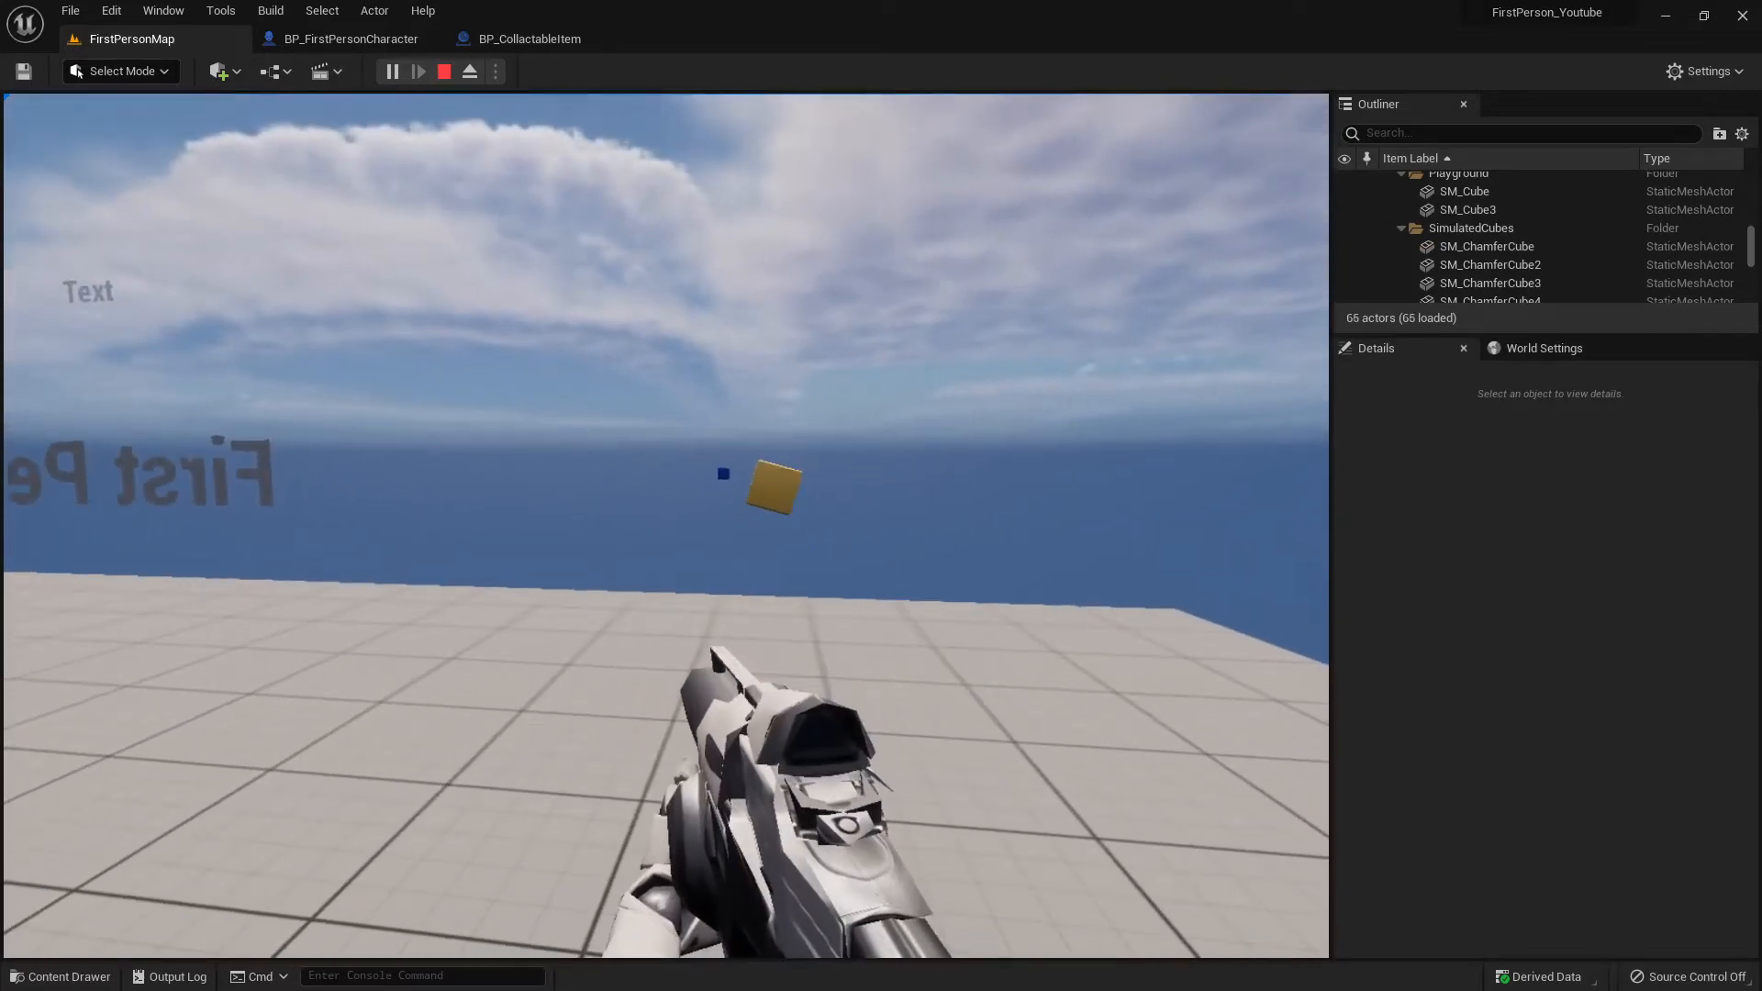
Back away past the blue cubes, fire another shot toward the floor's far edge, and end the play test.
{"action": "key", "text": "a"}
{"action": "key", "text": "s"}
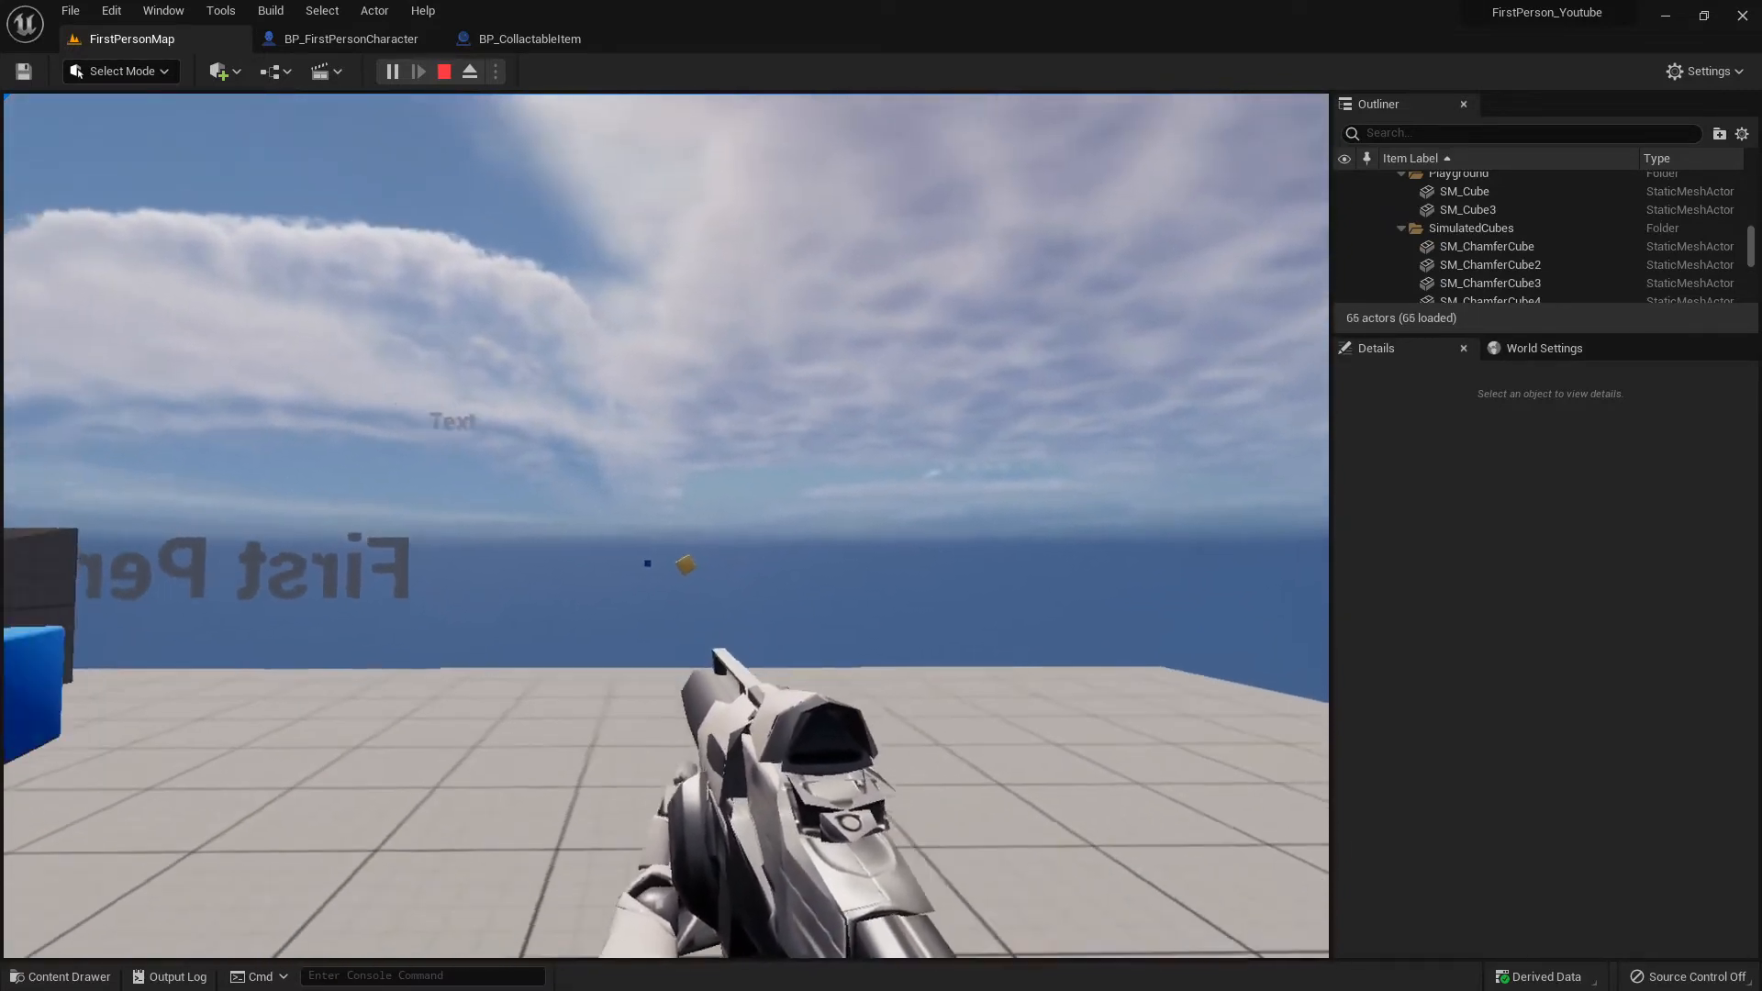
{"action": "key", "text": "s"}
{"action": "key", "text": "d"}
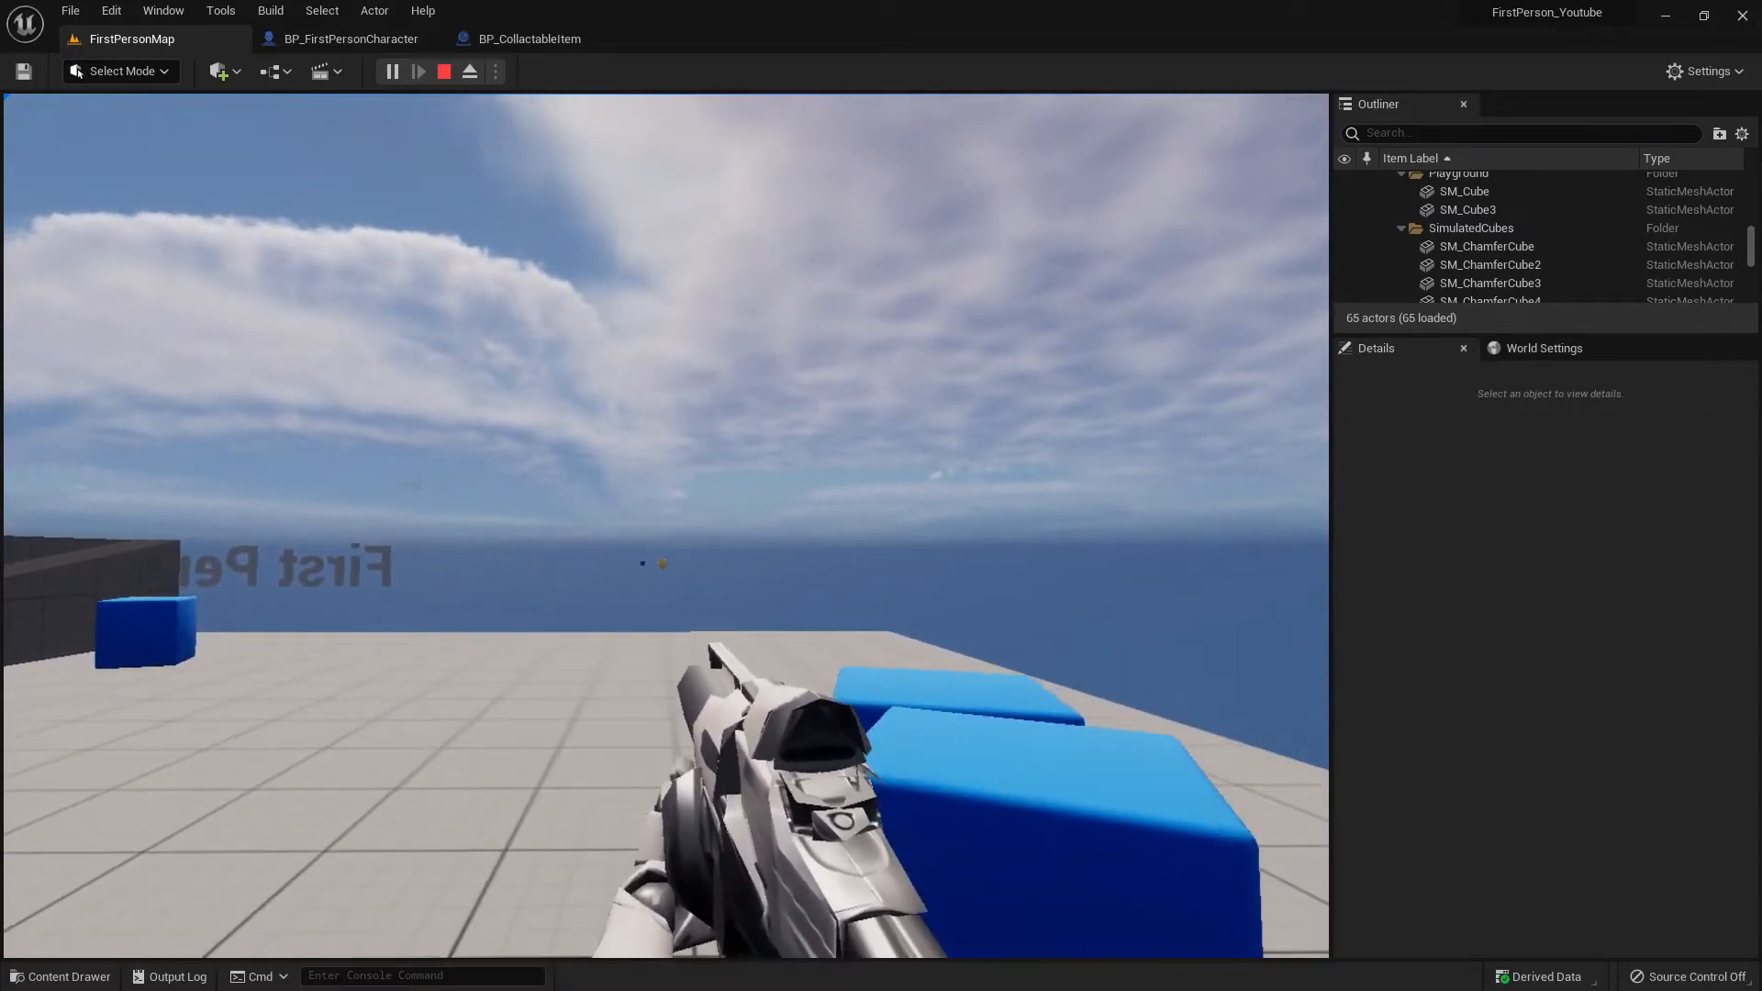
{"action": "key", "text": "s"}
{"action": "left_click", "coordinate": [645, 464]}
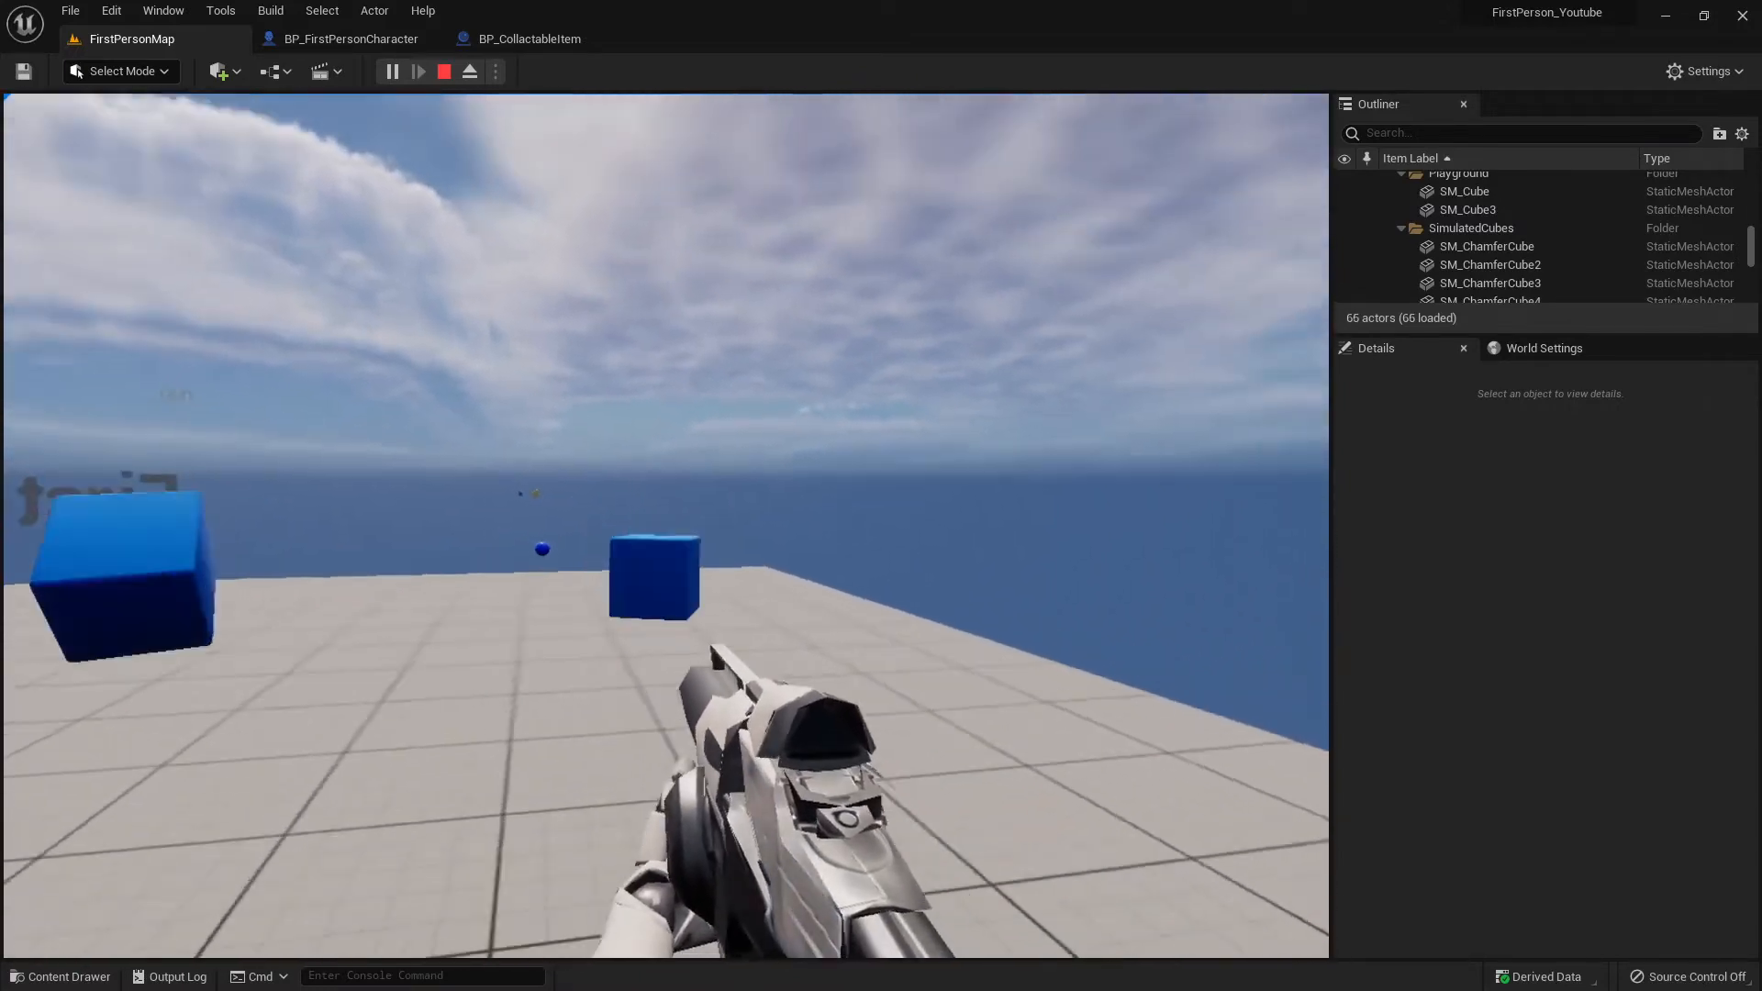
{"action": "key", "text": "Escape"}
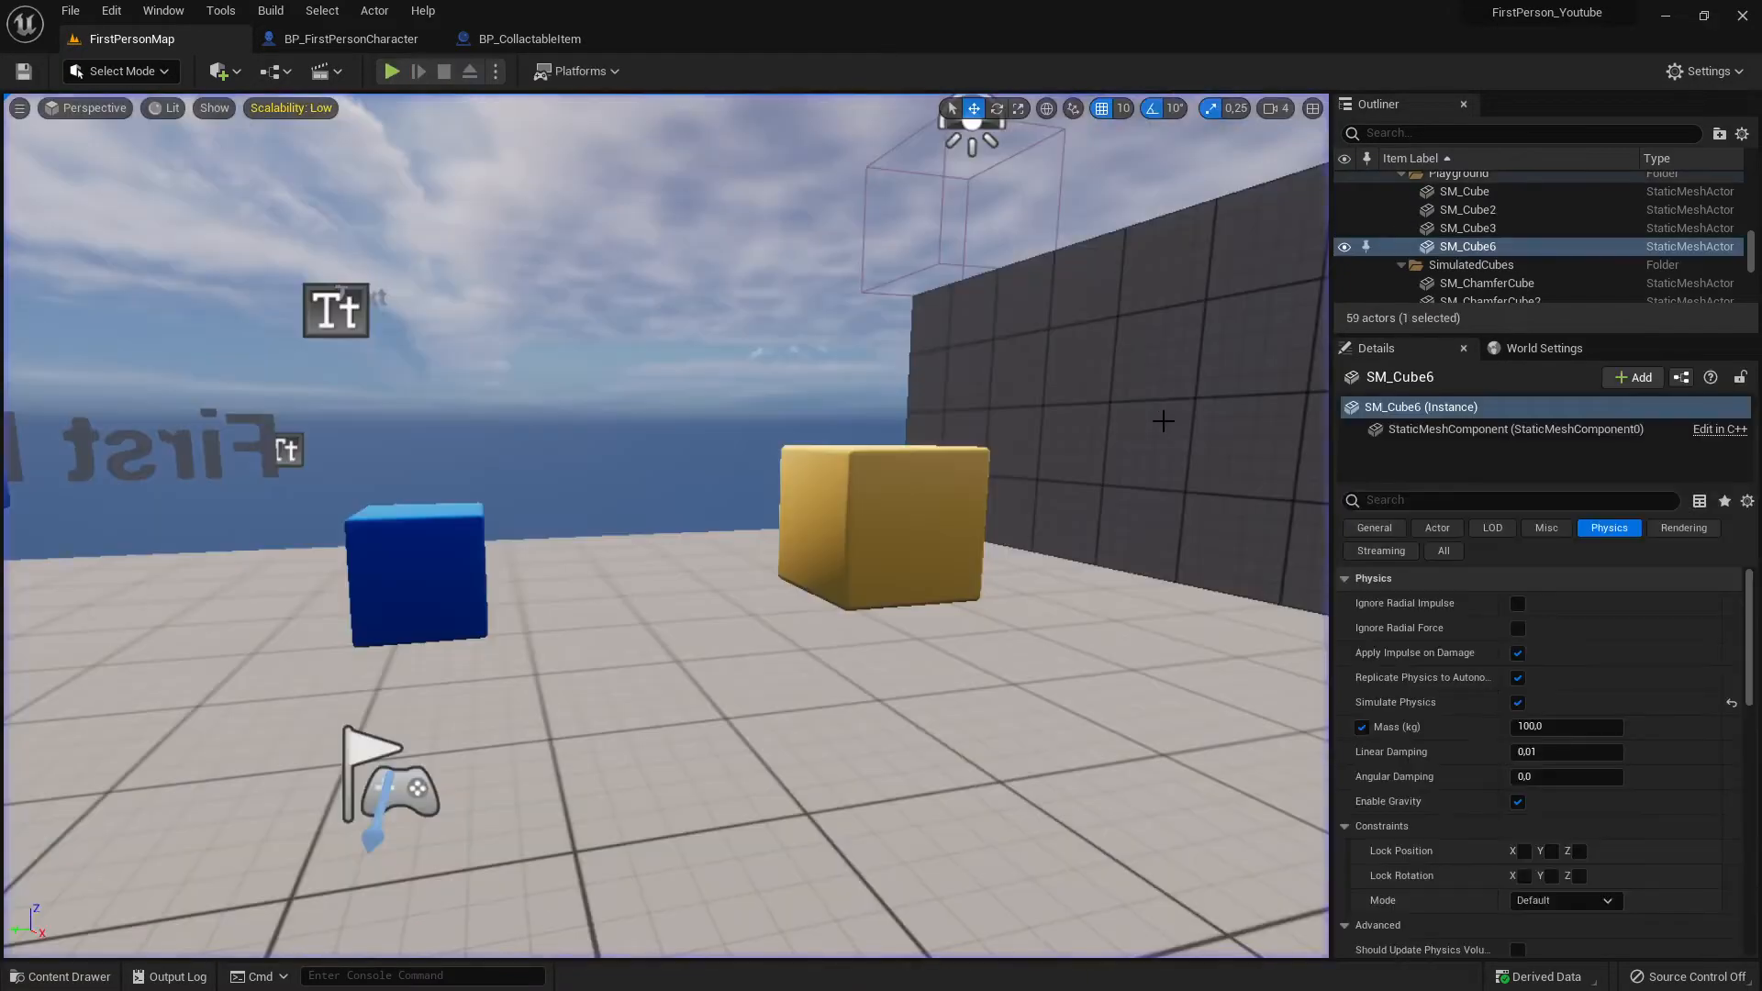
Select the single blue cube and the yellow cube in turn to inspect their physics mass settings.
{"action": "key", "text": "w"}
{"action": "right_click_drag", "start_coordinate": [919, 426], "coordinate": [849, 404]}
{"action": "key", "text": "w"}
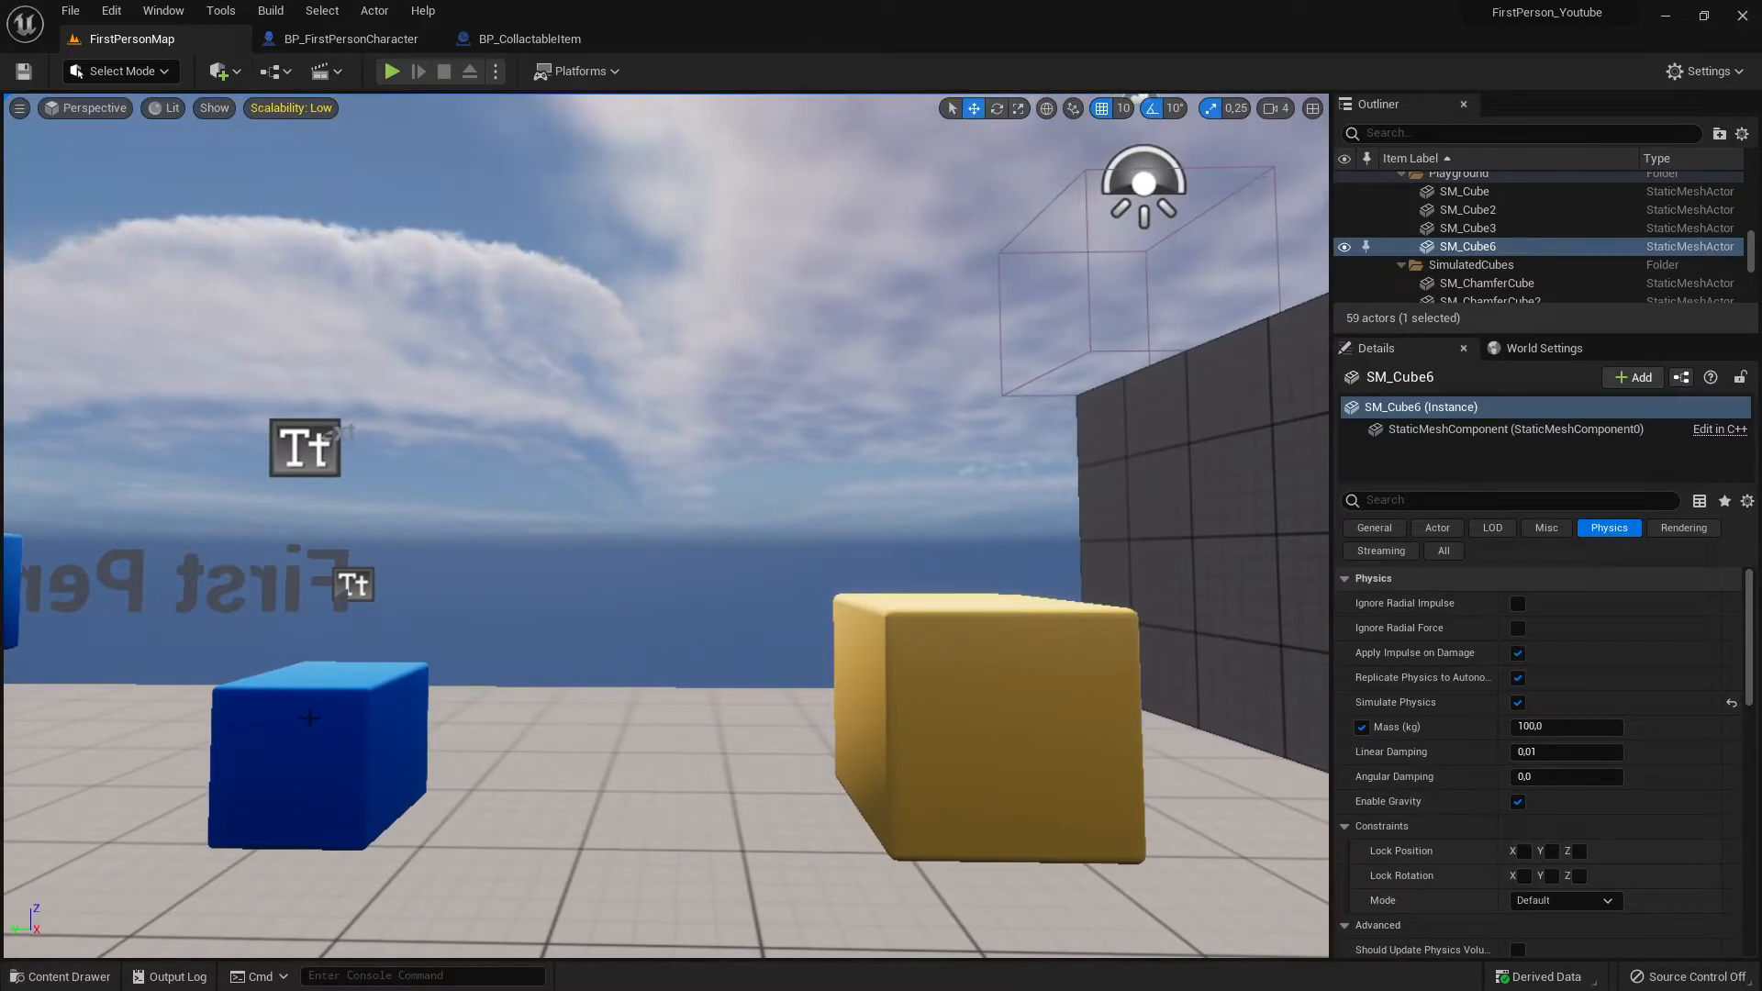
{"action": "left_click", "coordinate": [310, 719]}
{"action": "right_click_drag", "start_coordinate": [460, 719], "coordinate": [1070, 838]}
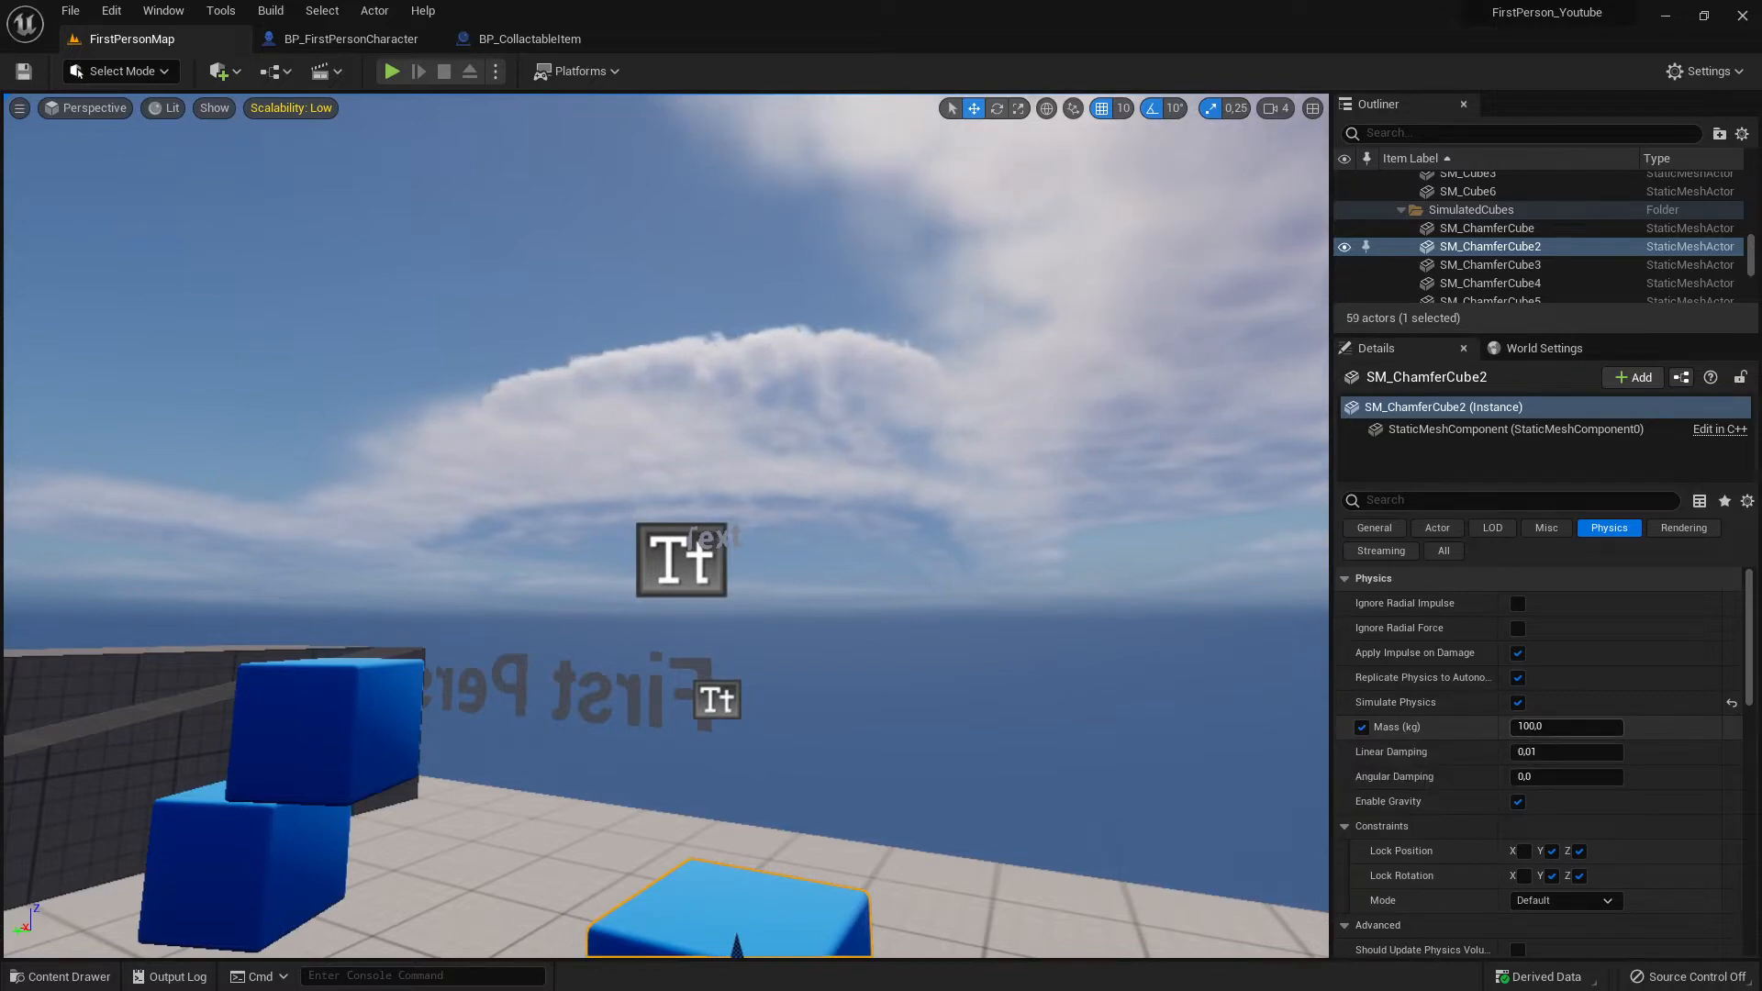
{"action": "right_click_drag", "start_coordinate": [873, 700], "coordinate": [1055, 735]}
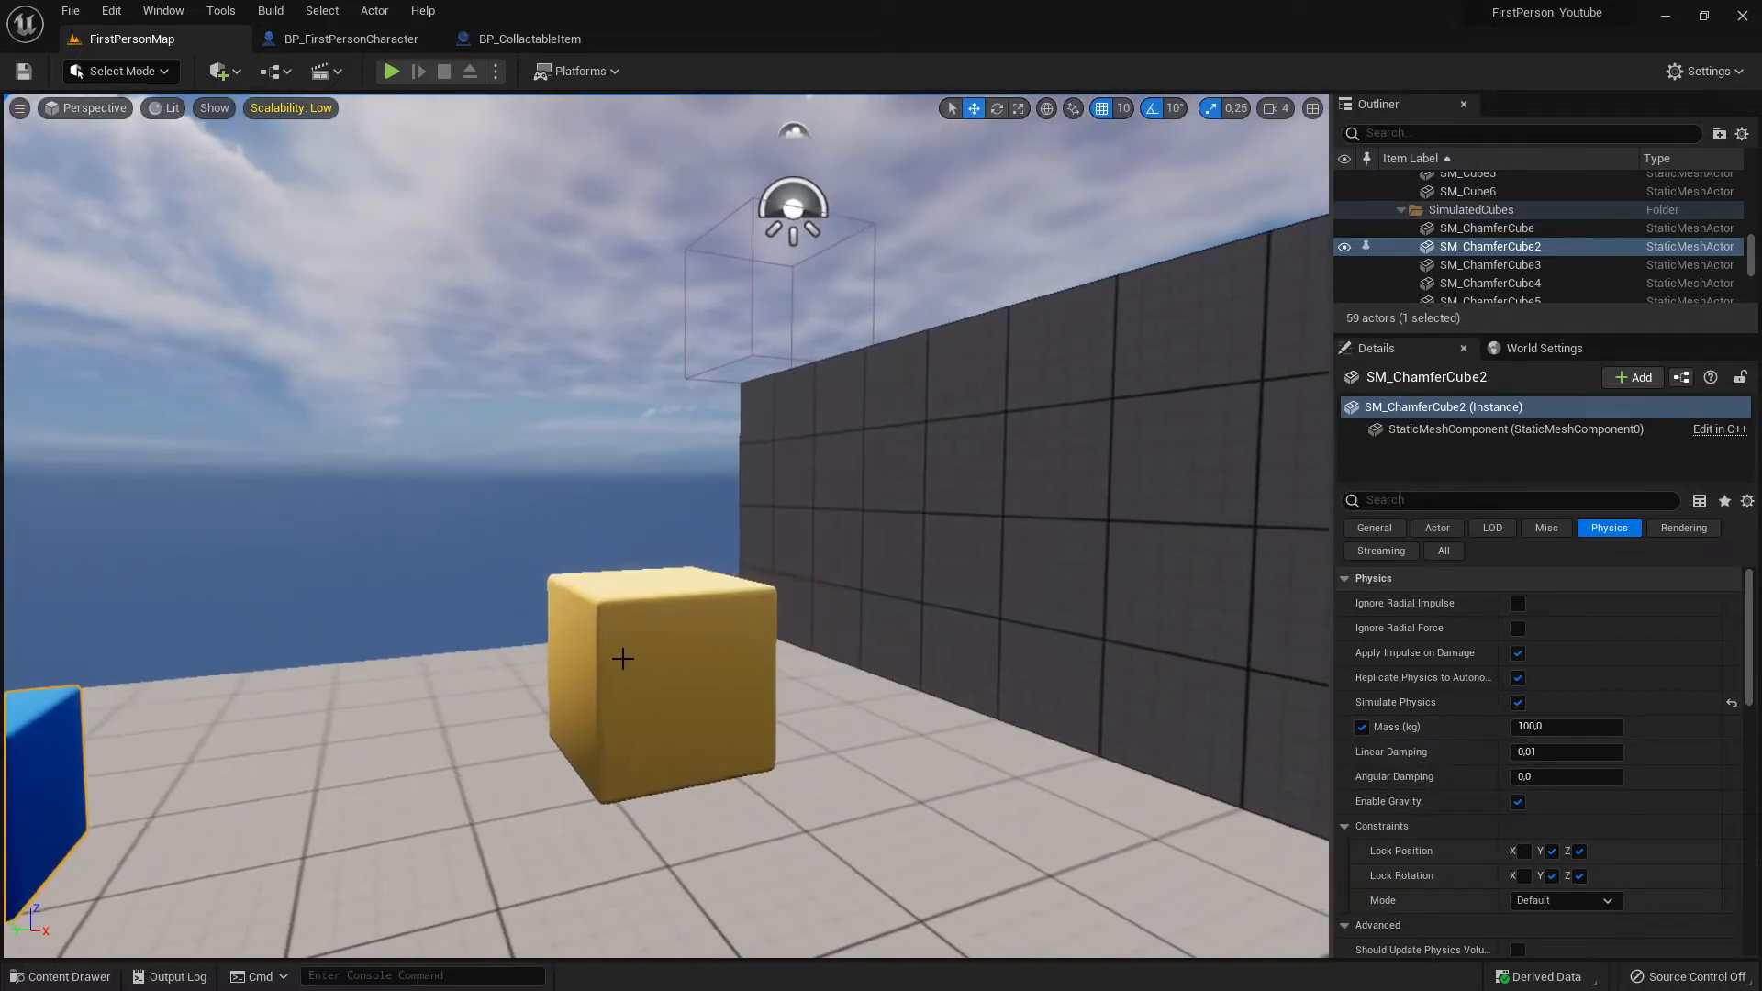
{"action": "left_click", "coordinate": [712, 676]}
{"action": "right_click_drag", "start_coordinate": [716, 677], "coordinate": [597, 679]}
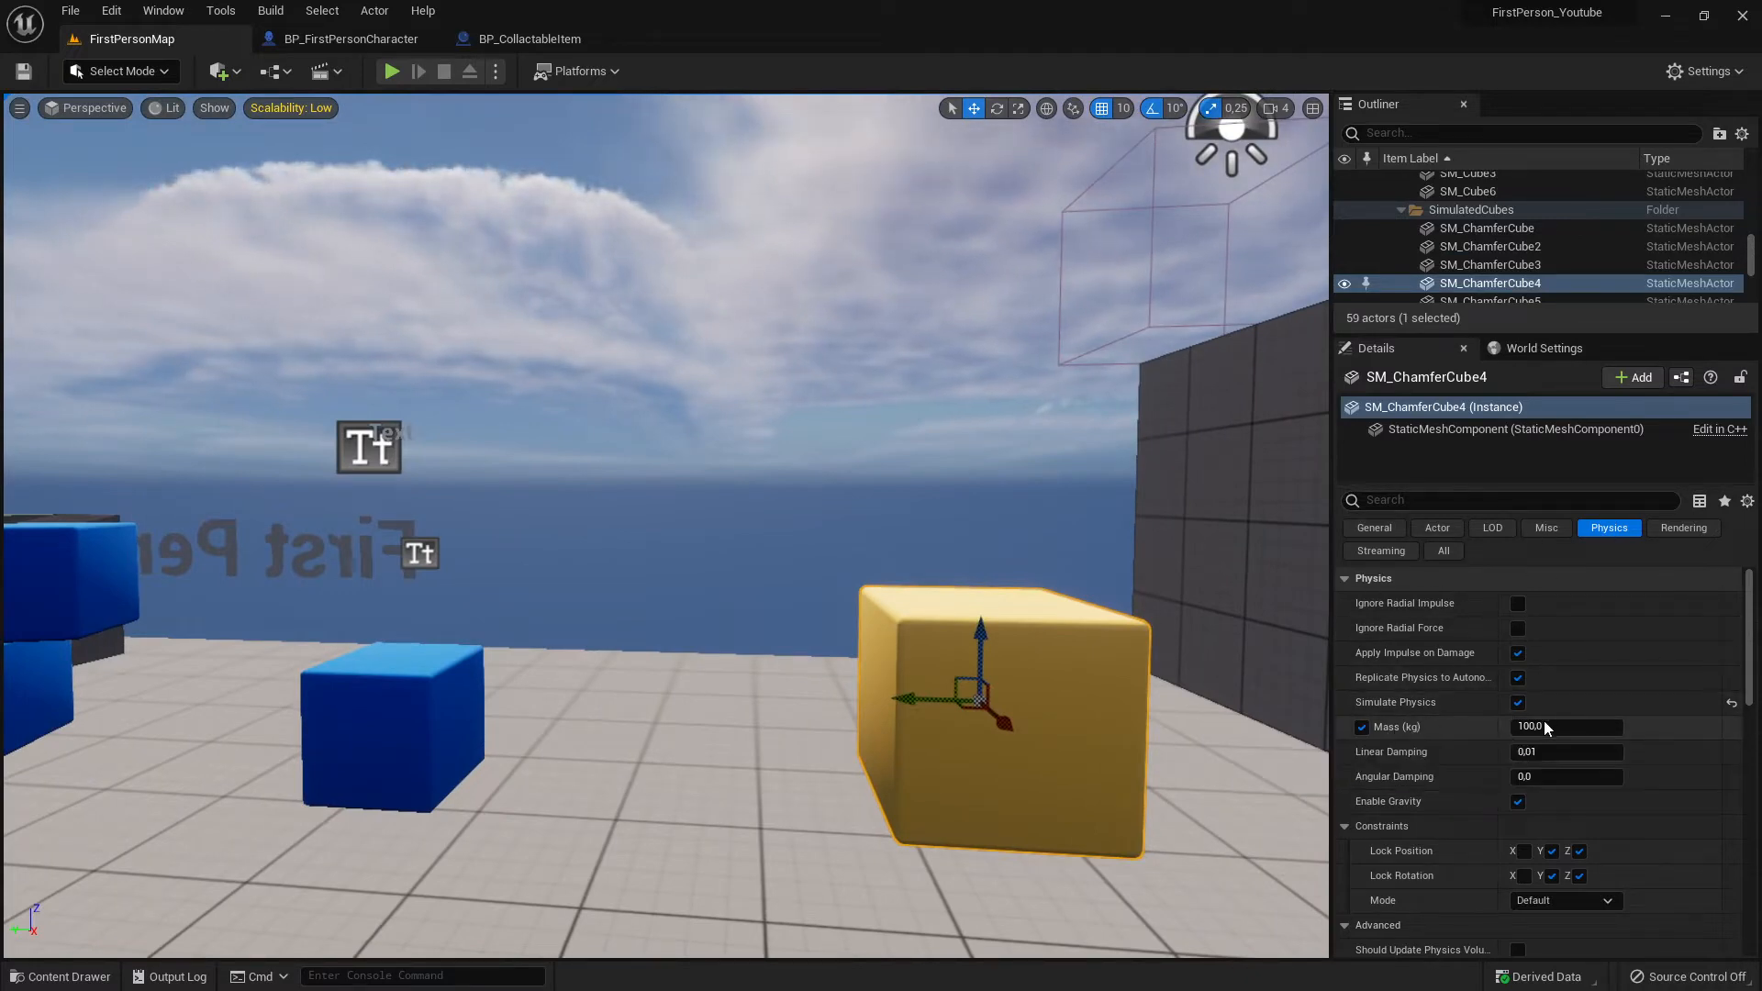
Alternate between the blue and yellow cubes to compare their physics settings, including the yellow cube's constraints and advanced options.
{"action": "left_click", "coordinate": [397, 720]}
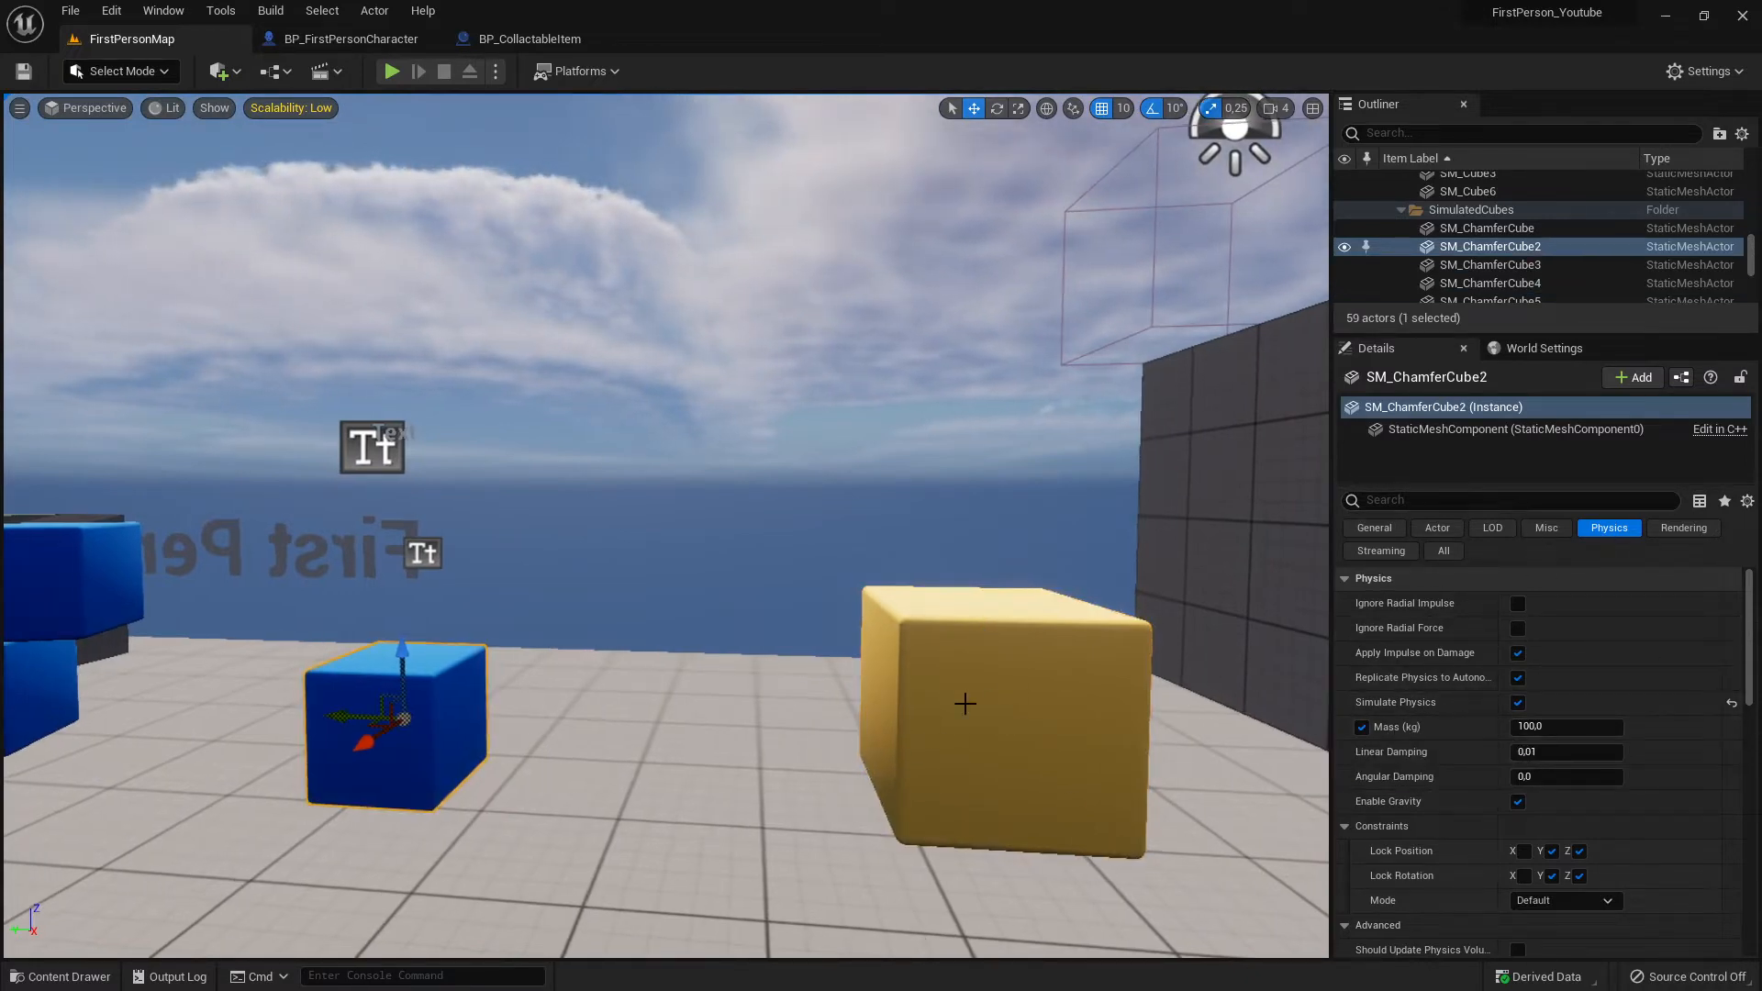
{"action": "left_click", "coordinate": [963, 704]}
{"action": "left_click", "coordinate": [408, 725]}
{"action": "left_click", "coordinate": [869, 737]}
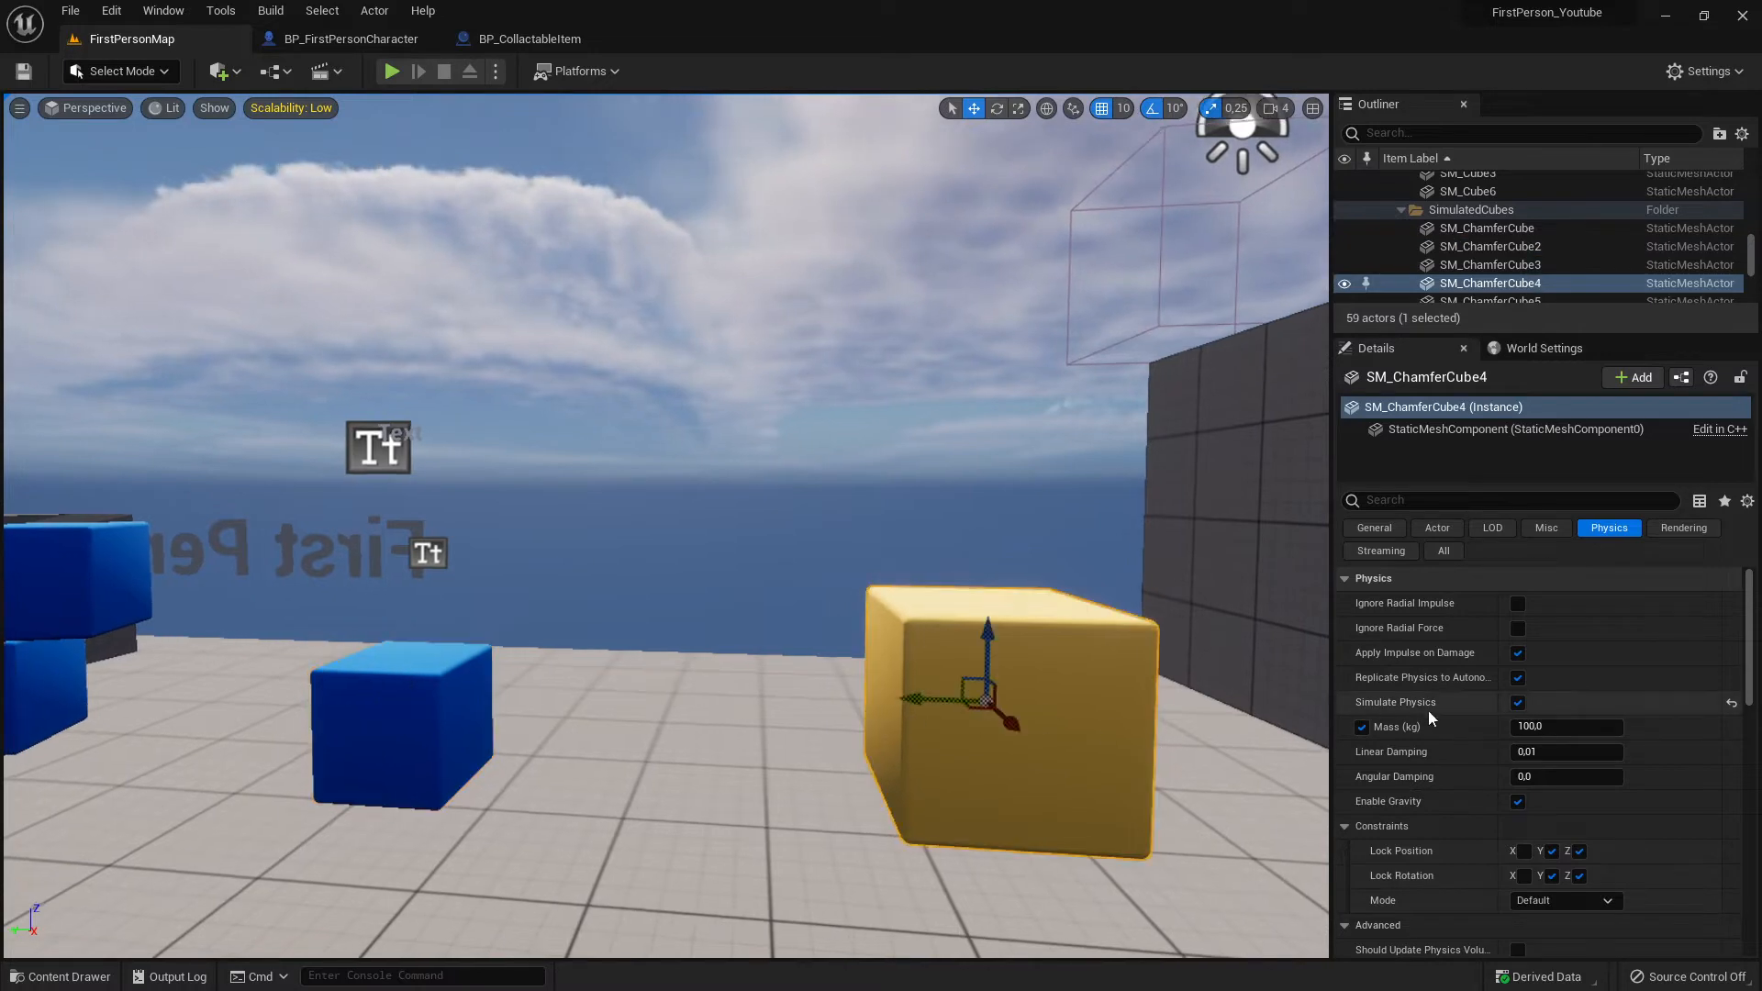
{"action": "scroll", "coordinate": [1509, 683], "scroll_direction": "down", "scroll_amount": 3}
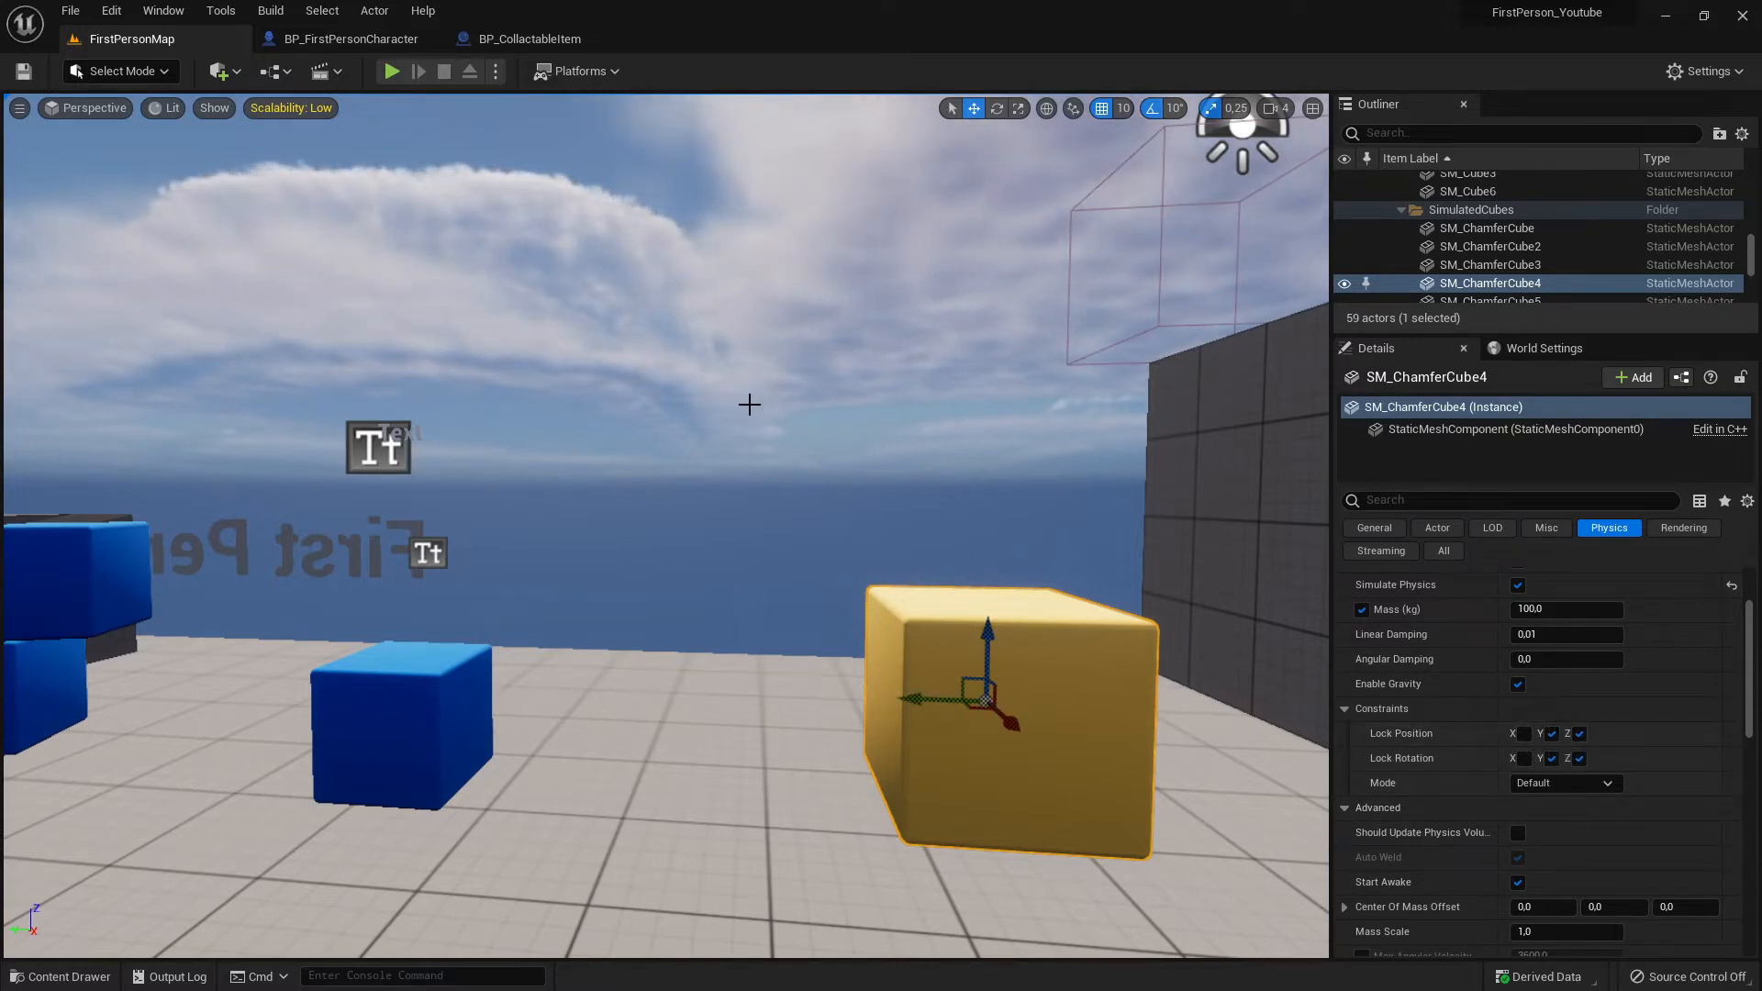
Play the level again, pick up the rifle, and shoot the yellow cube repeatedly.
{"action": "left_click", "coordinate": [392, 71]}
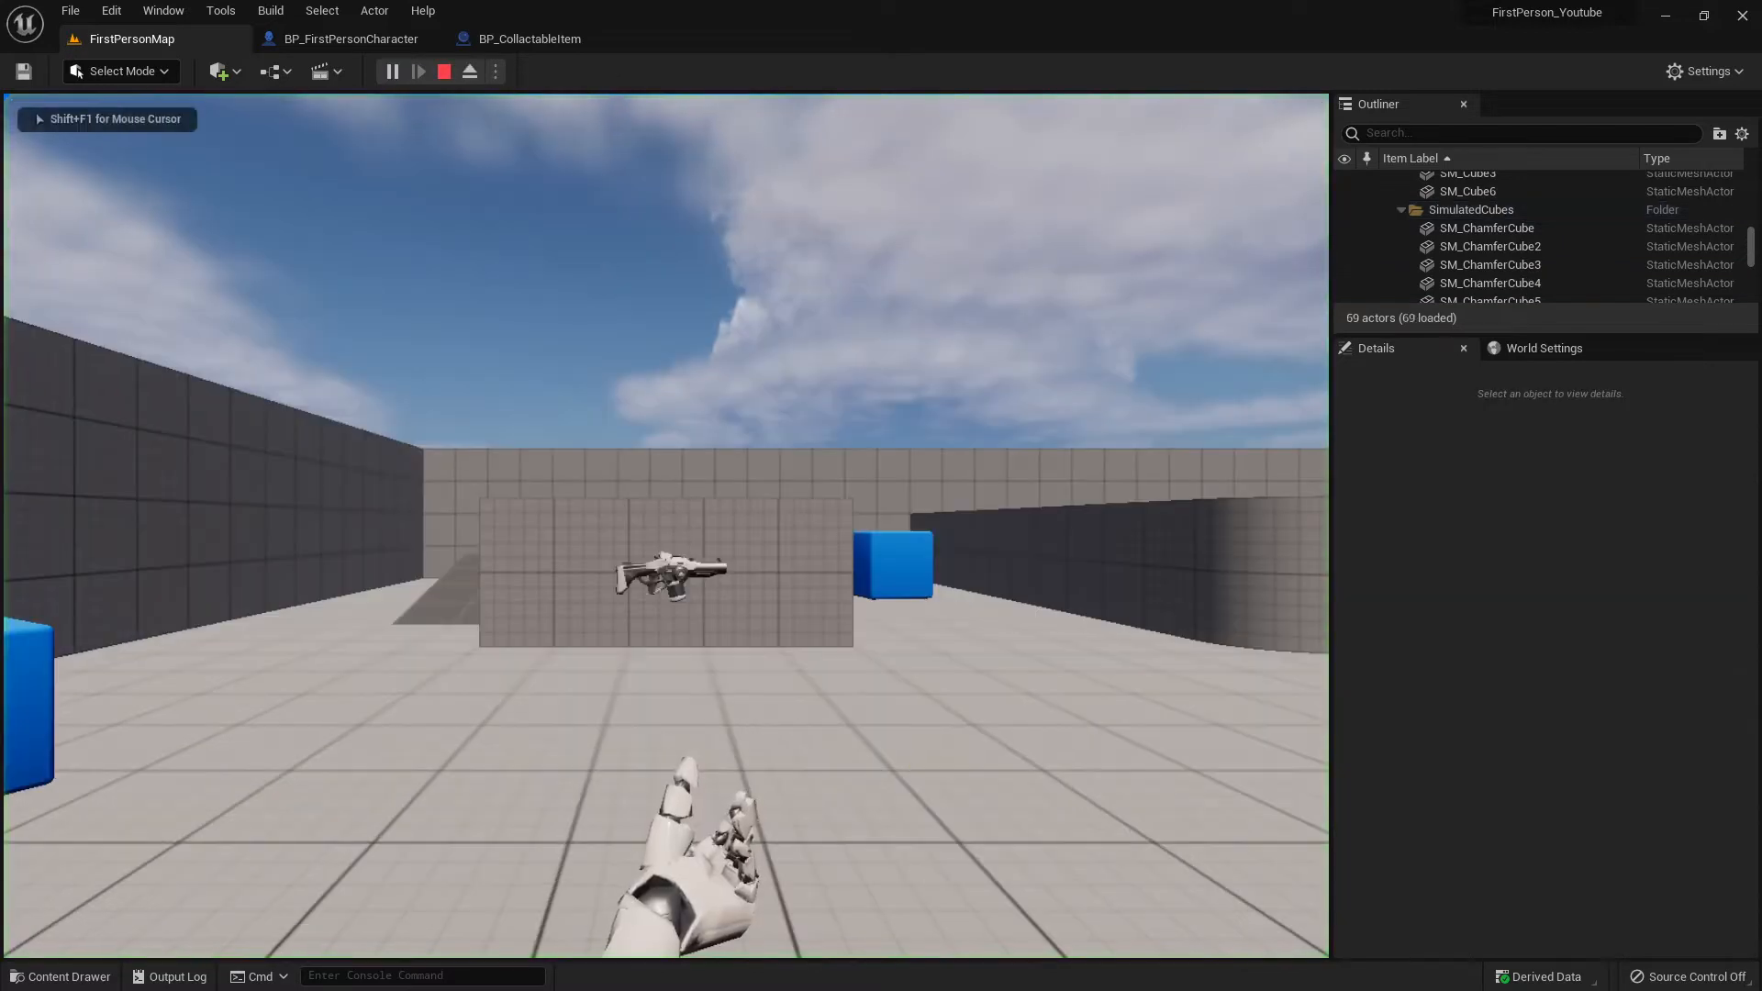
{"action": "key", "text": "w"}
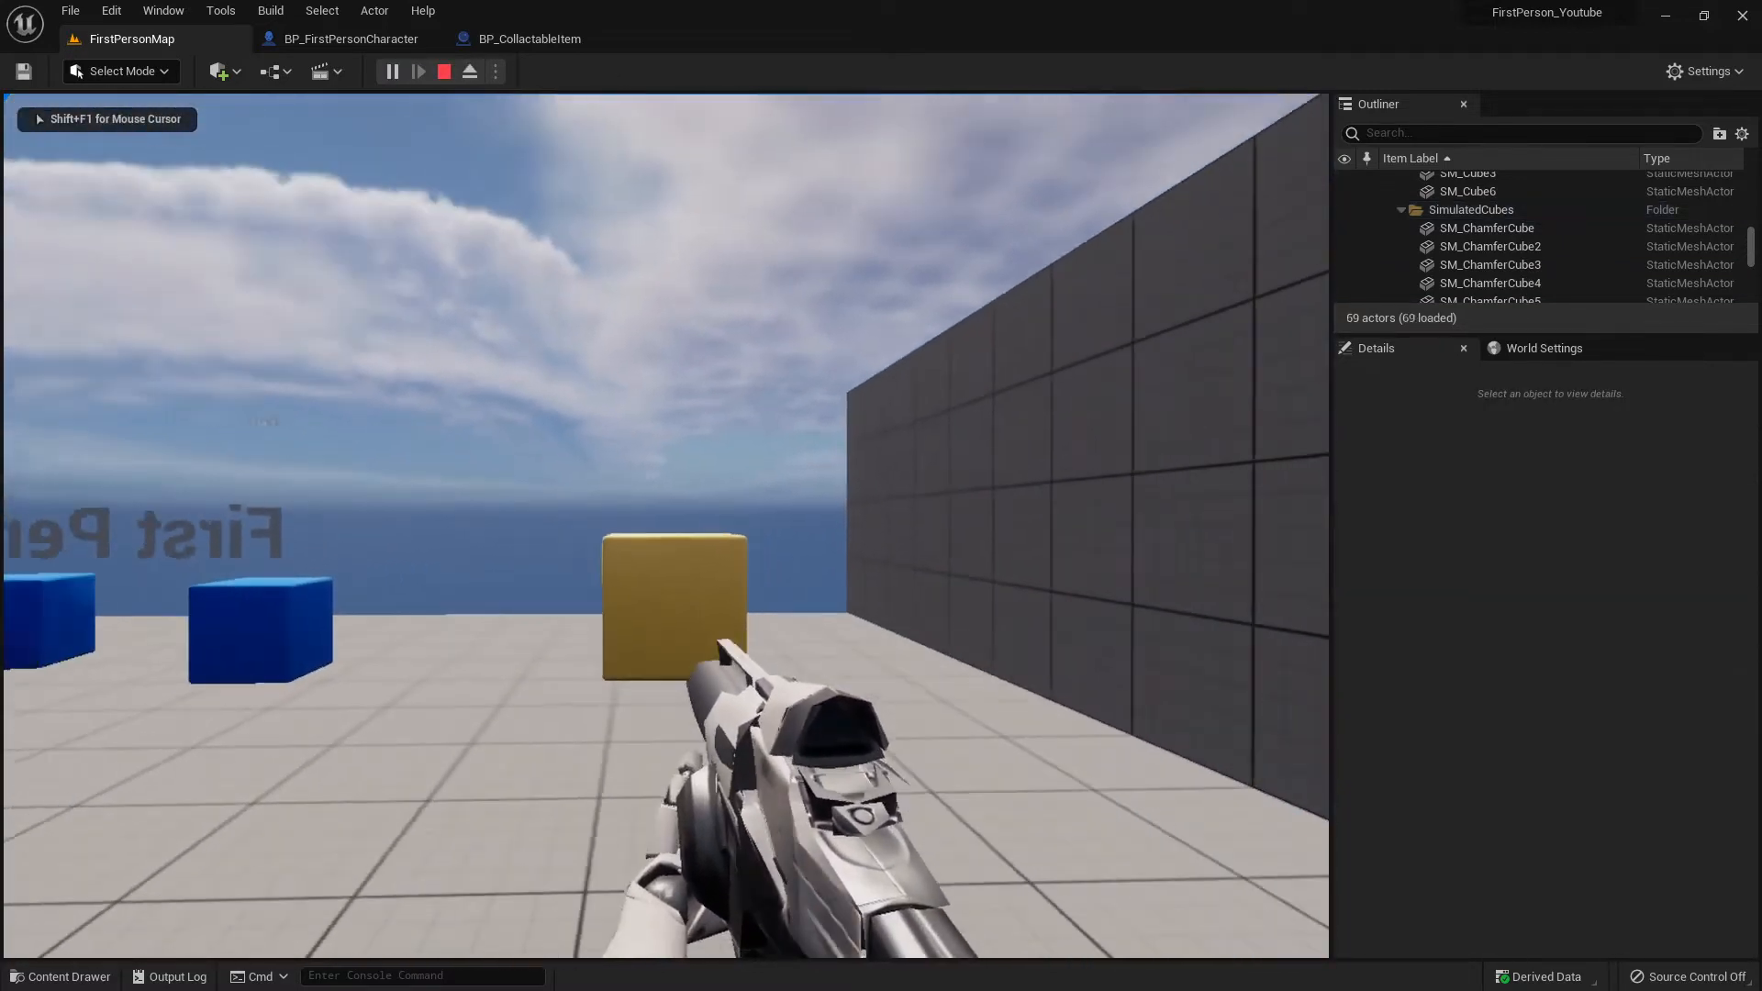
{"action": "key", "text": "w"}
{"action": "left_click", "coordinate": [666, 526]}
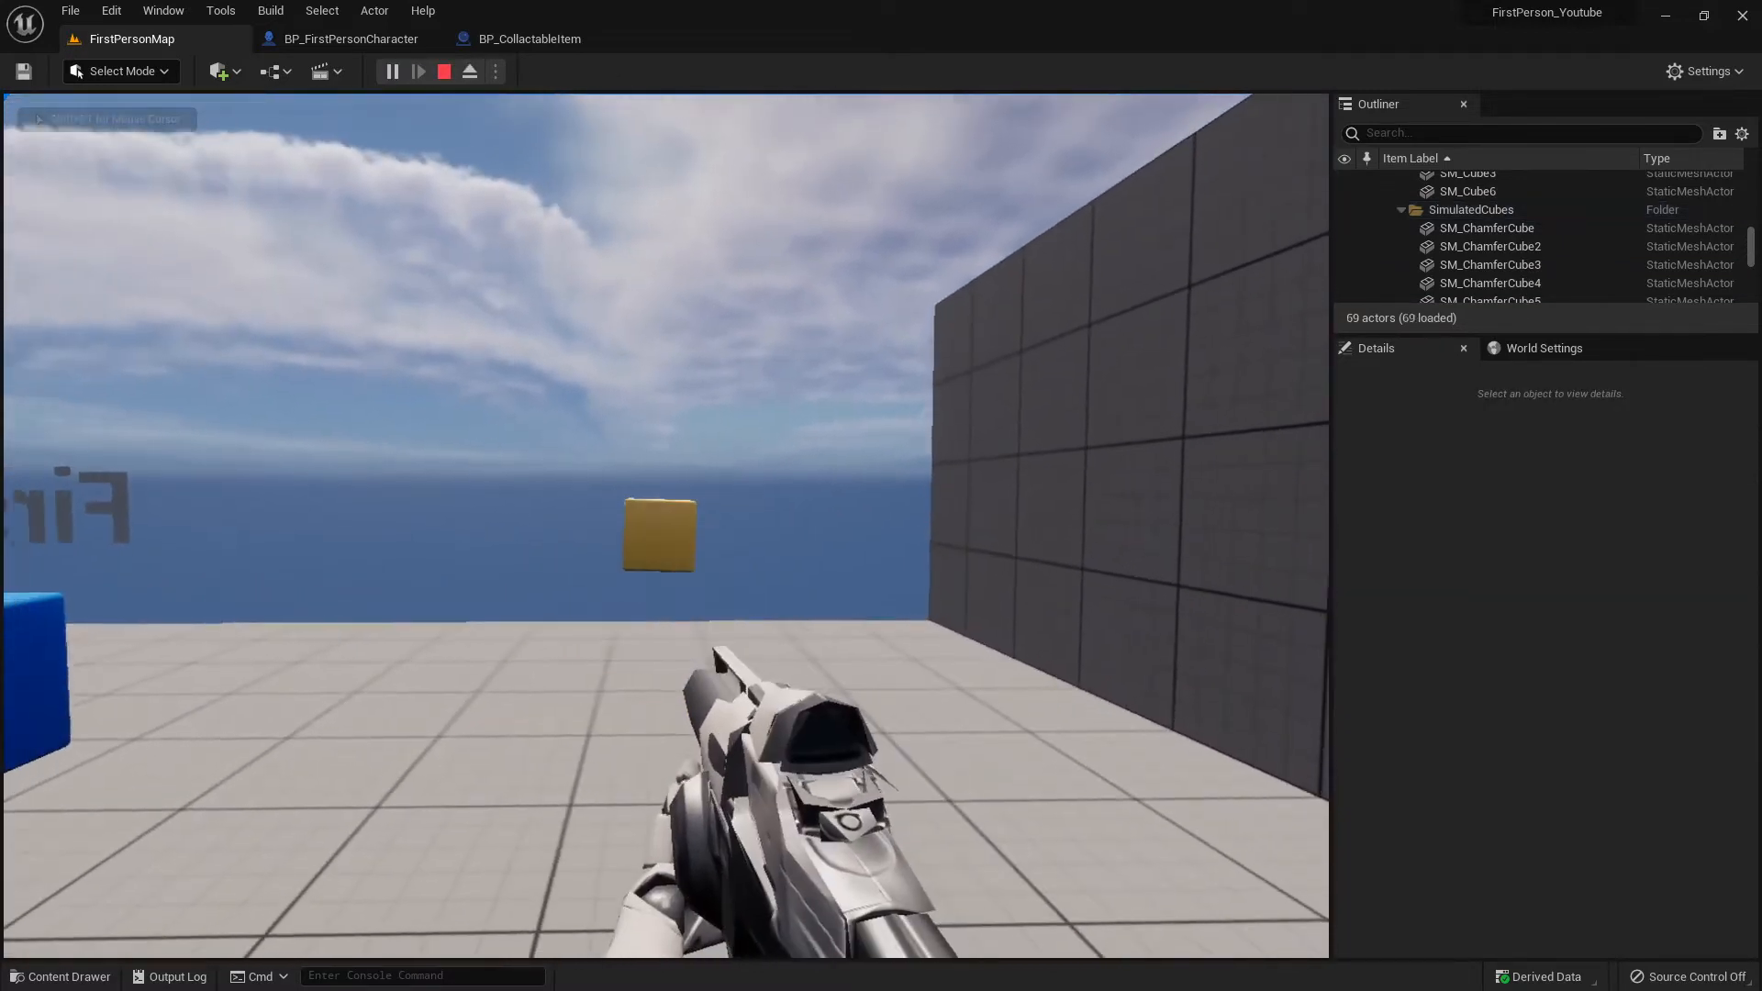
{"action": "key", "text": "a"}
{"action": "left_click", "coordinate": [666, 526]}
{"action": "left_click", "coordinate": [667, 526]}
{"action": "left_click", "coordinate": [666, 525]}
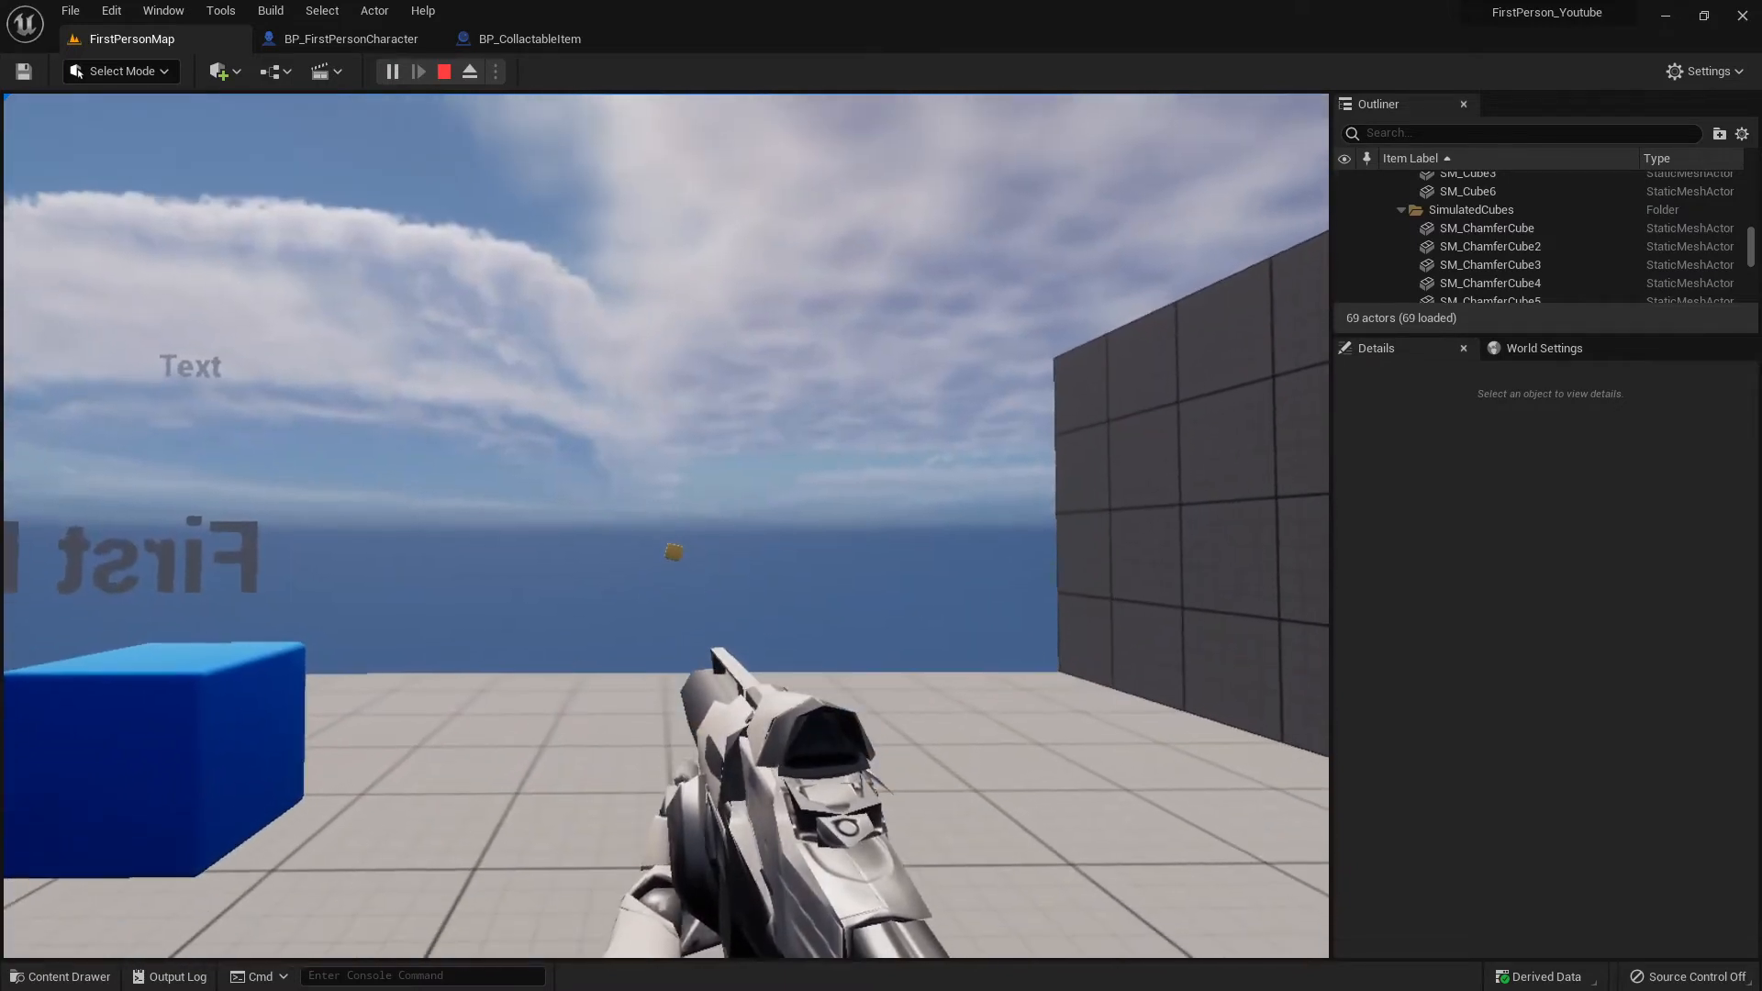
Move over to the blue cubes beside the dark ramp and shoot at them.
{"action": "key", "text": "s"}
{"action": "left_click", "coordinate": [666, 526]}
{"action": "key", "text": "a"}
{"action": "left_click", "coordinate": [666, 526]}
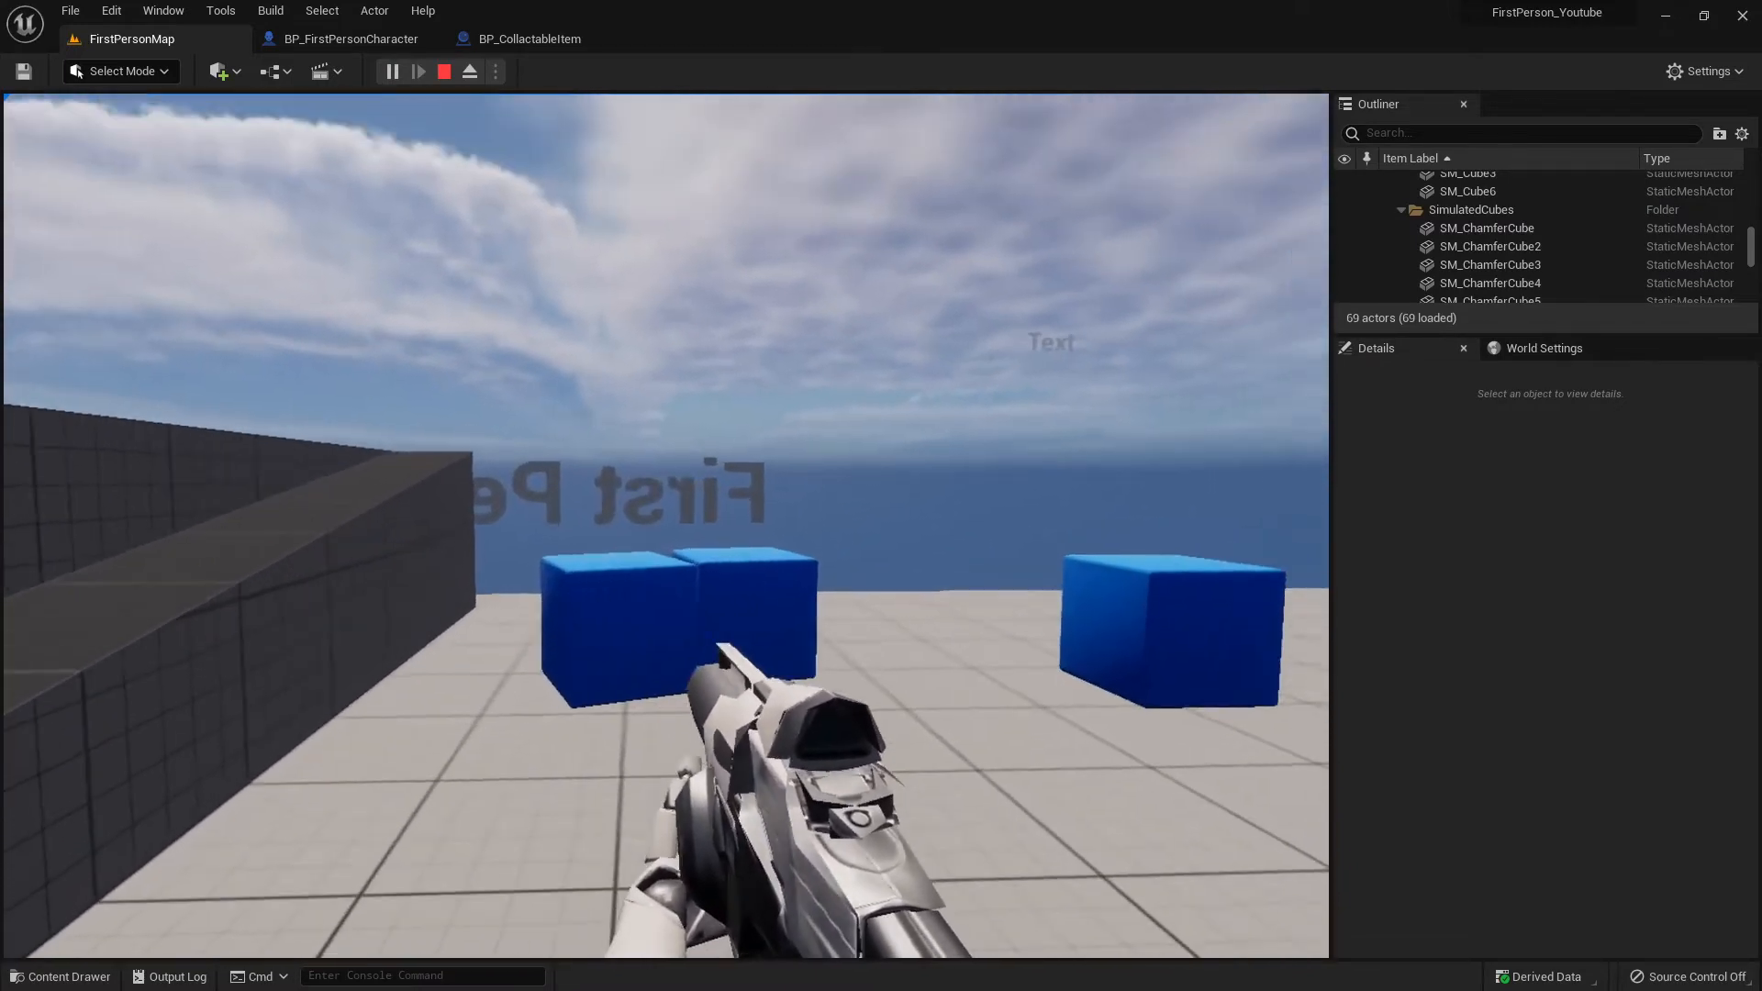
{"action": "key", "text": "w"}
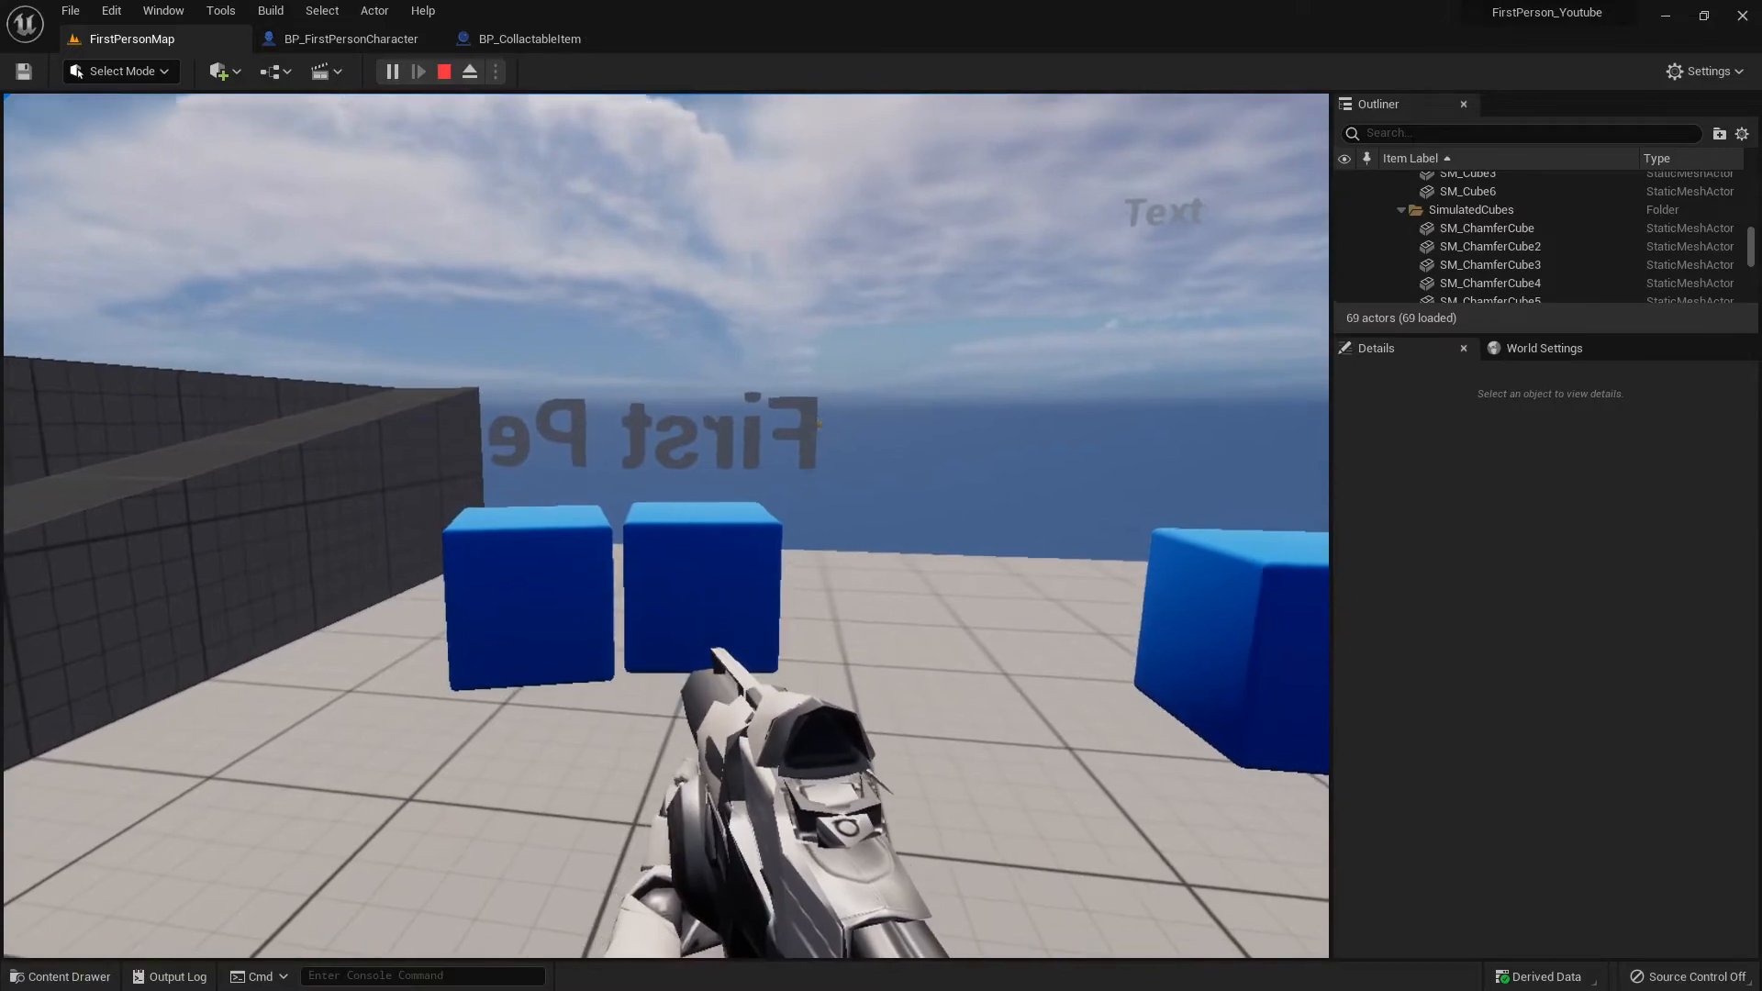
{"action": "key", "text": "w"}
{"action": "left_click", "coordinate": [666, 526]}
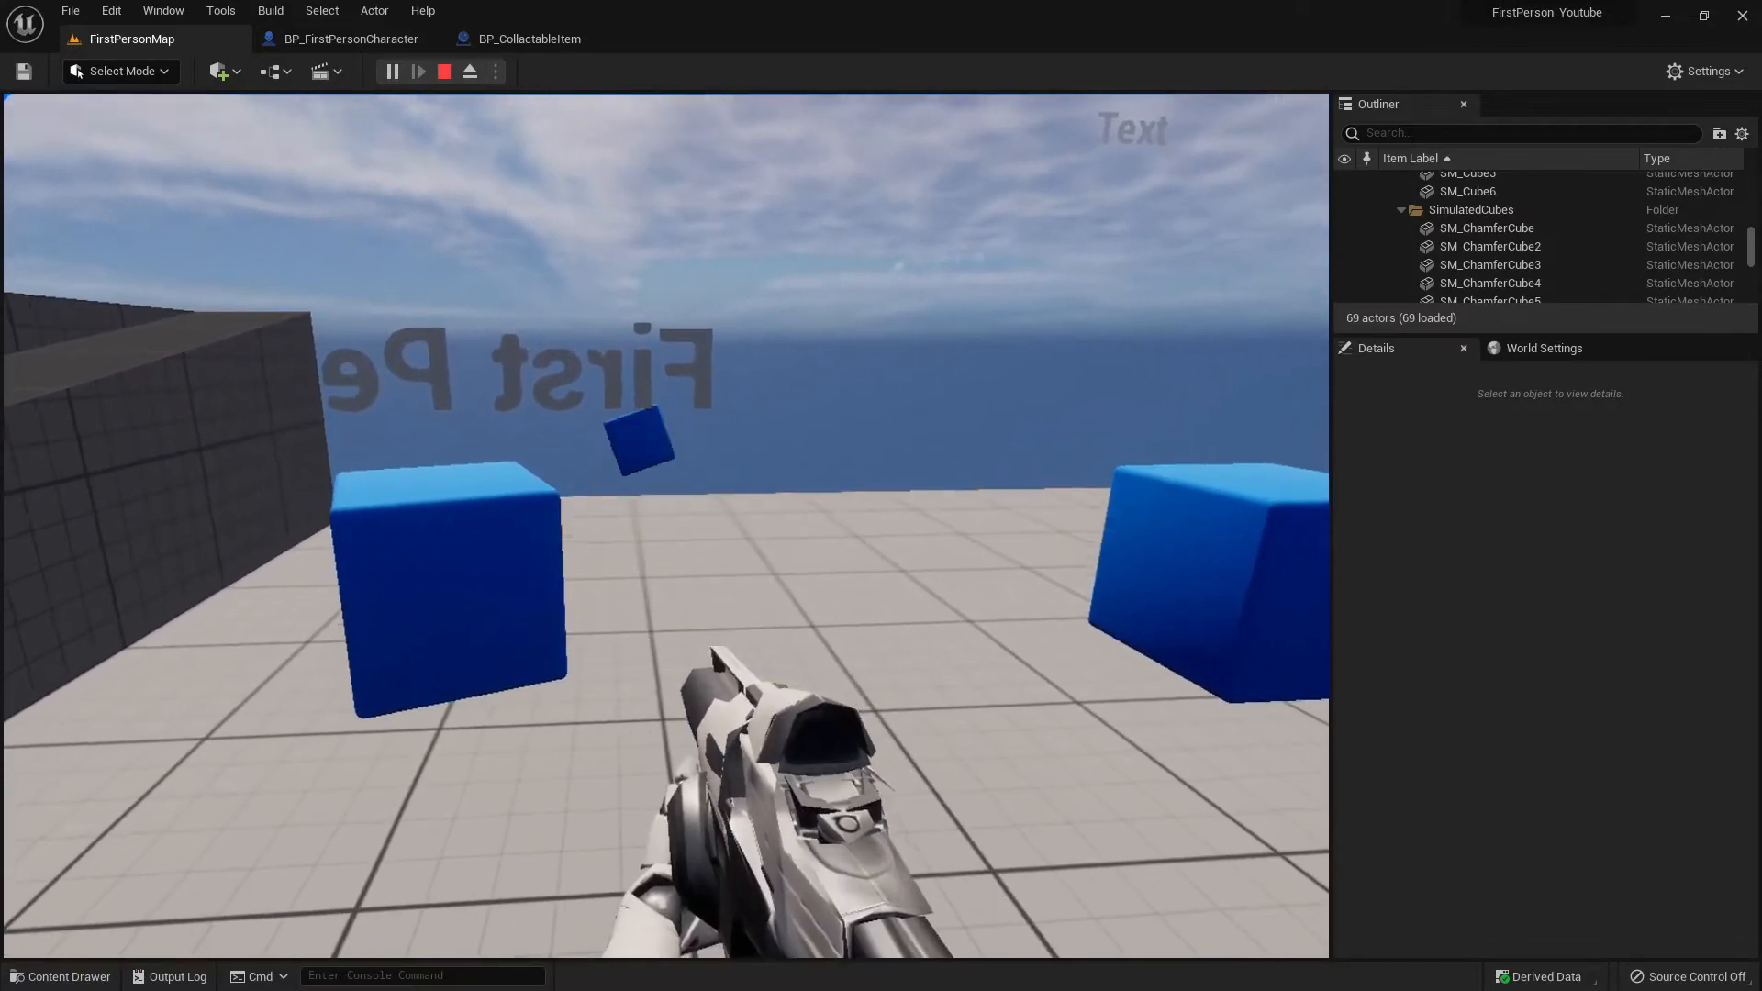
{"action": "key", "text": "w"}
{"action": "left_click", "coordinate": [666, 526]}
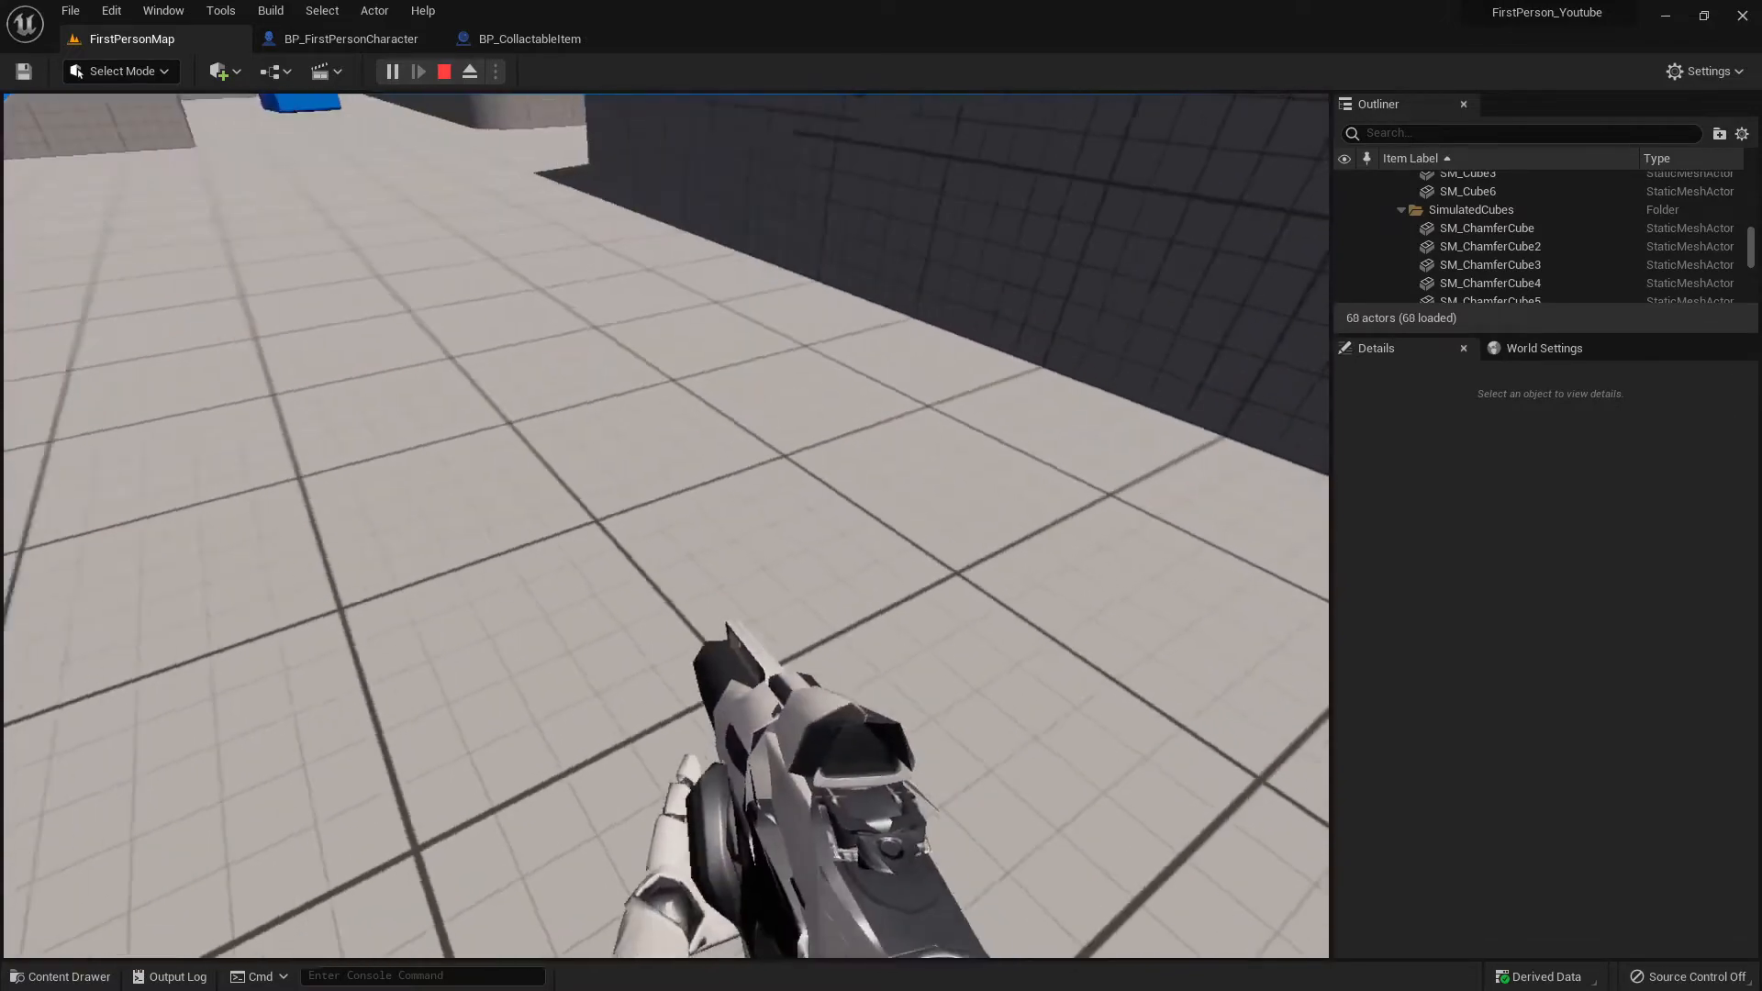
{"action": "left_click", "coordinate": [667, 526]}
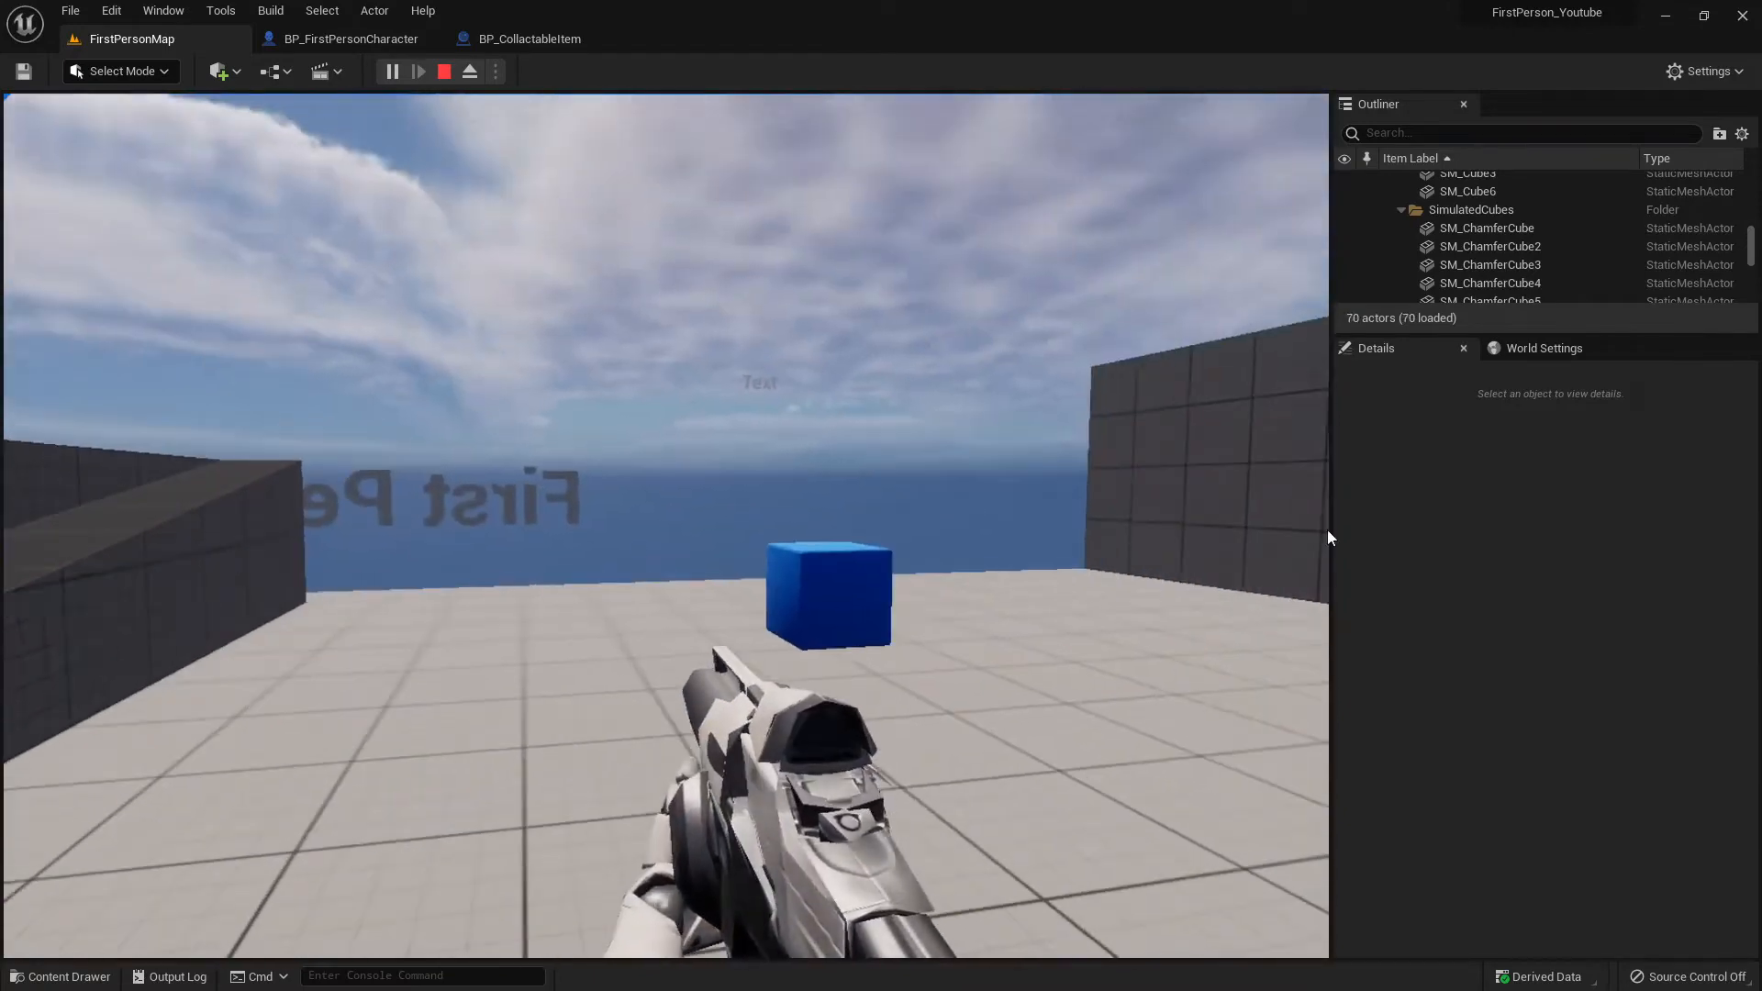
End the play test and bring the yellow cube and the dark wall behind it into view in the editor.
{"action": "key", "text": "Escape"}
{"action": "mouse_move", "coordinate": [983, 535]}
{"action": "right_mouse_down"}
{"action": "mouse_move", "coordinate": [1101, 535]}
{"action": "mouse_move", "coordinate": [983, 535]}
{"action": "right_mouse_up"}
{"action": "key", "text": "d"}
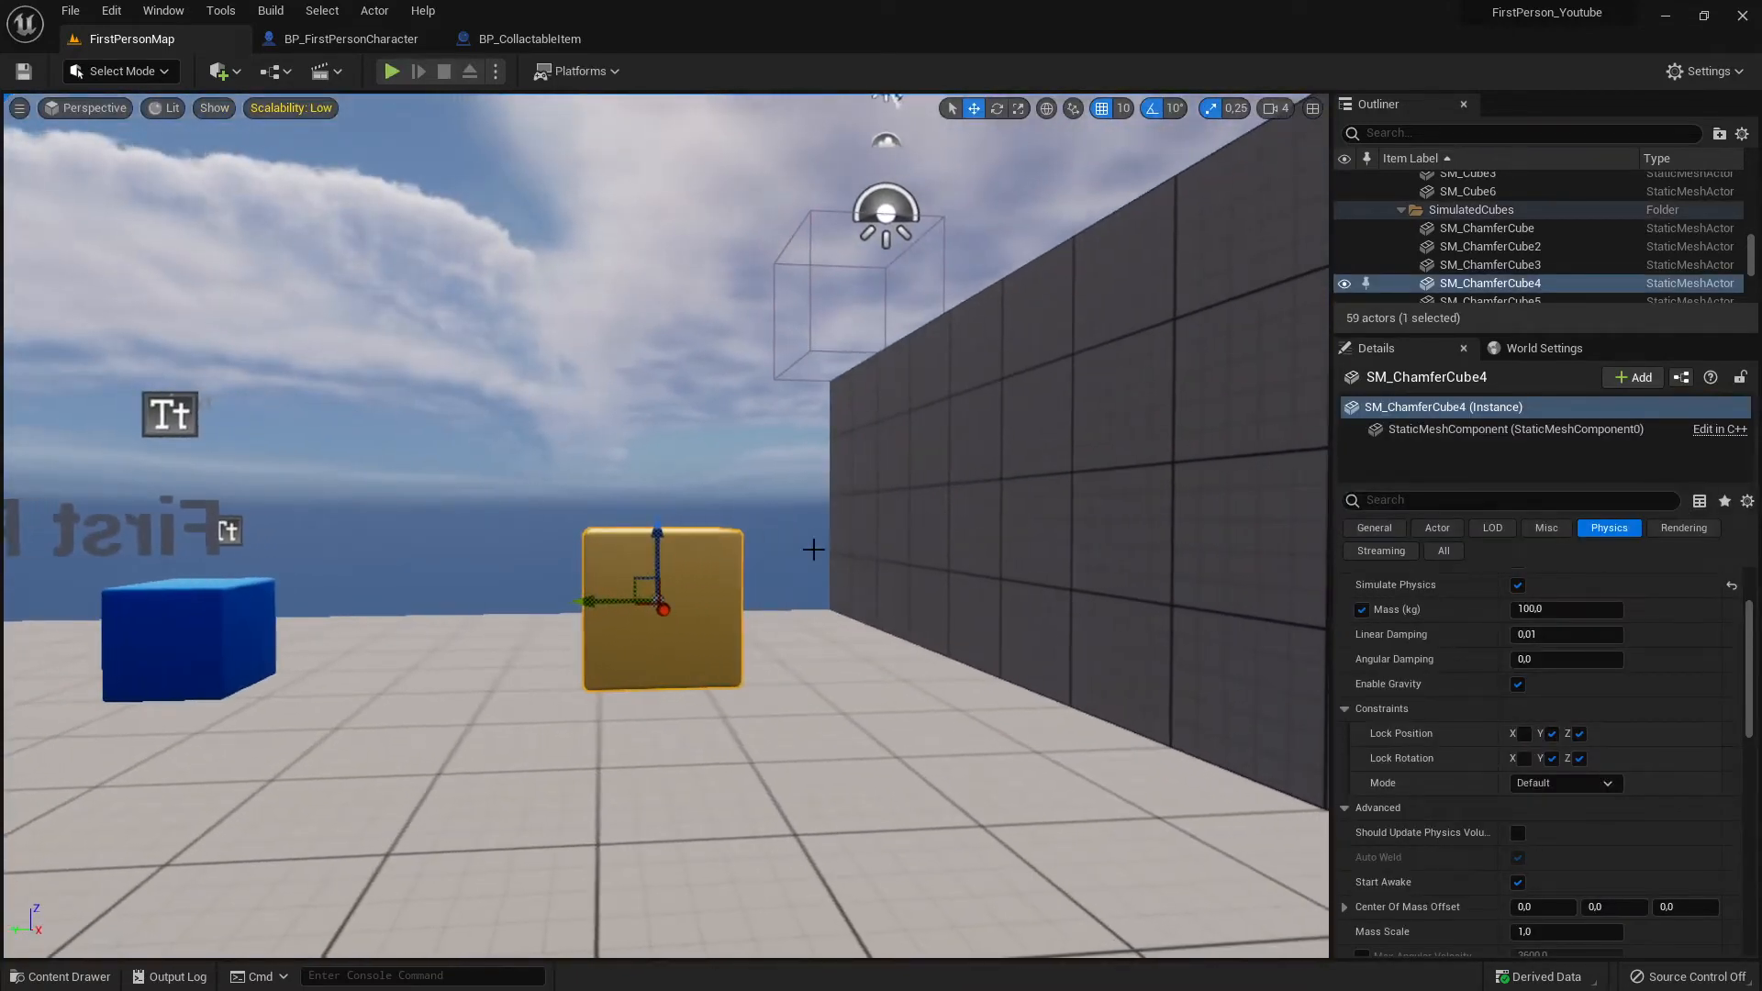
{"action": "right_click_drag", "start_coordinate": [648, 443], "coordinate": [733, 468]}
{"action": "key", "text": "a"}
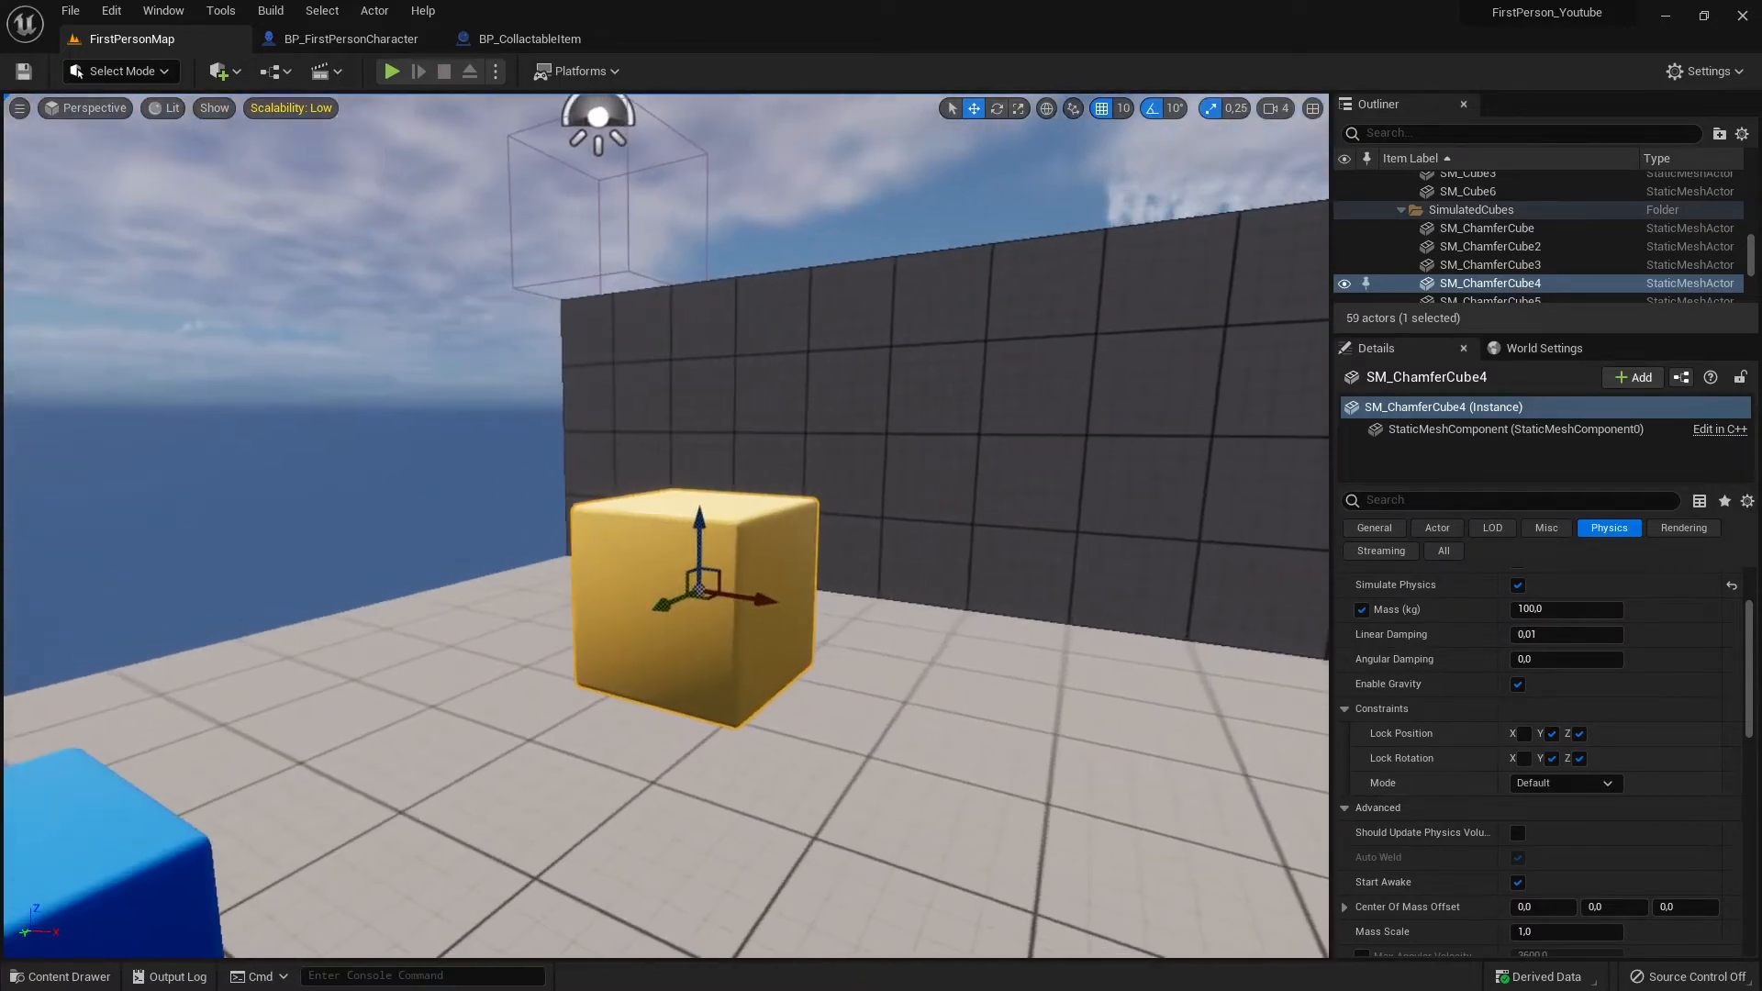
Play the level with the rifle, approach the dark wall, then end the test and select the wall to examine its physics settings.
{"action": "left_click", "coordinate": [392, 70]}
{"action": "key", "text": "w"}
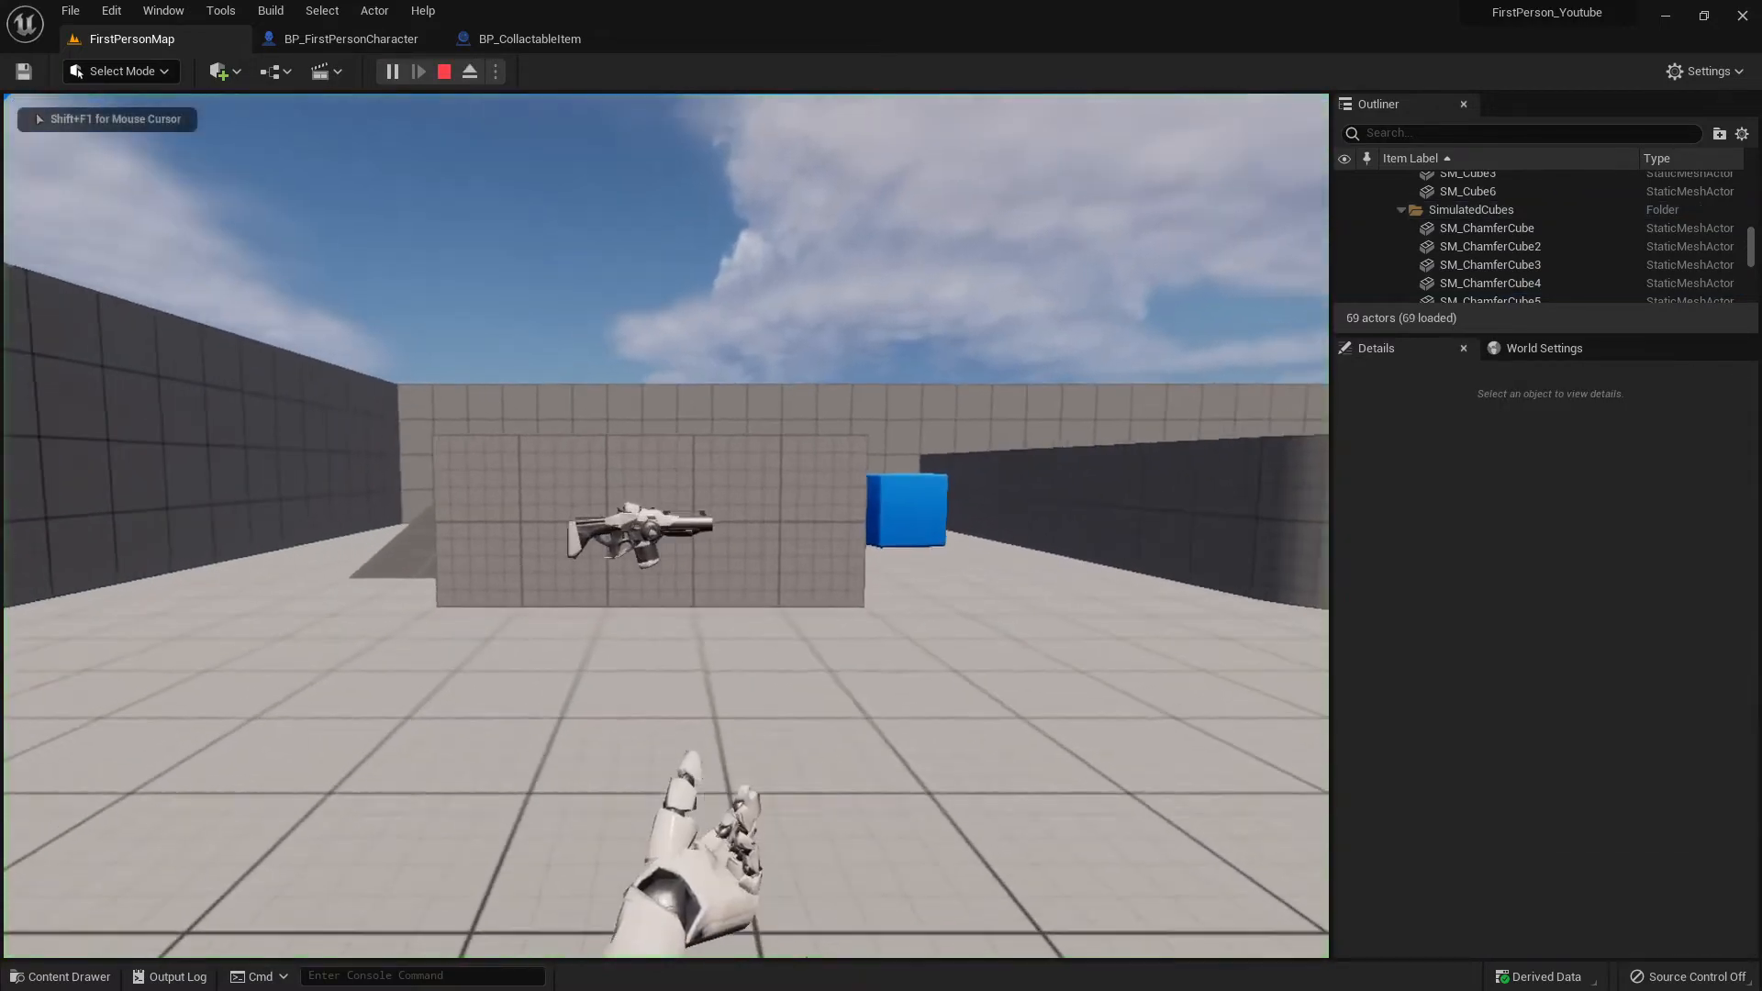
{"action": "key", "text": "w"}
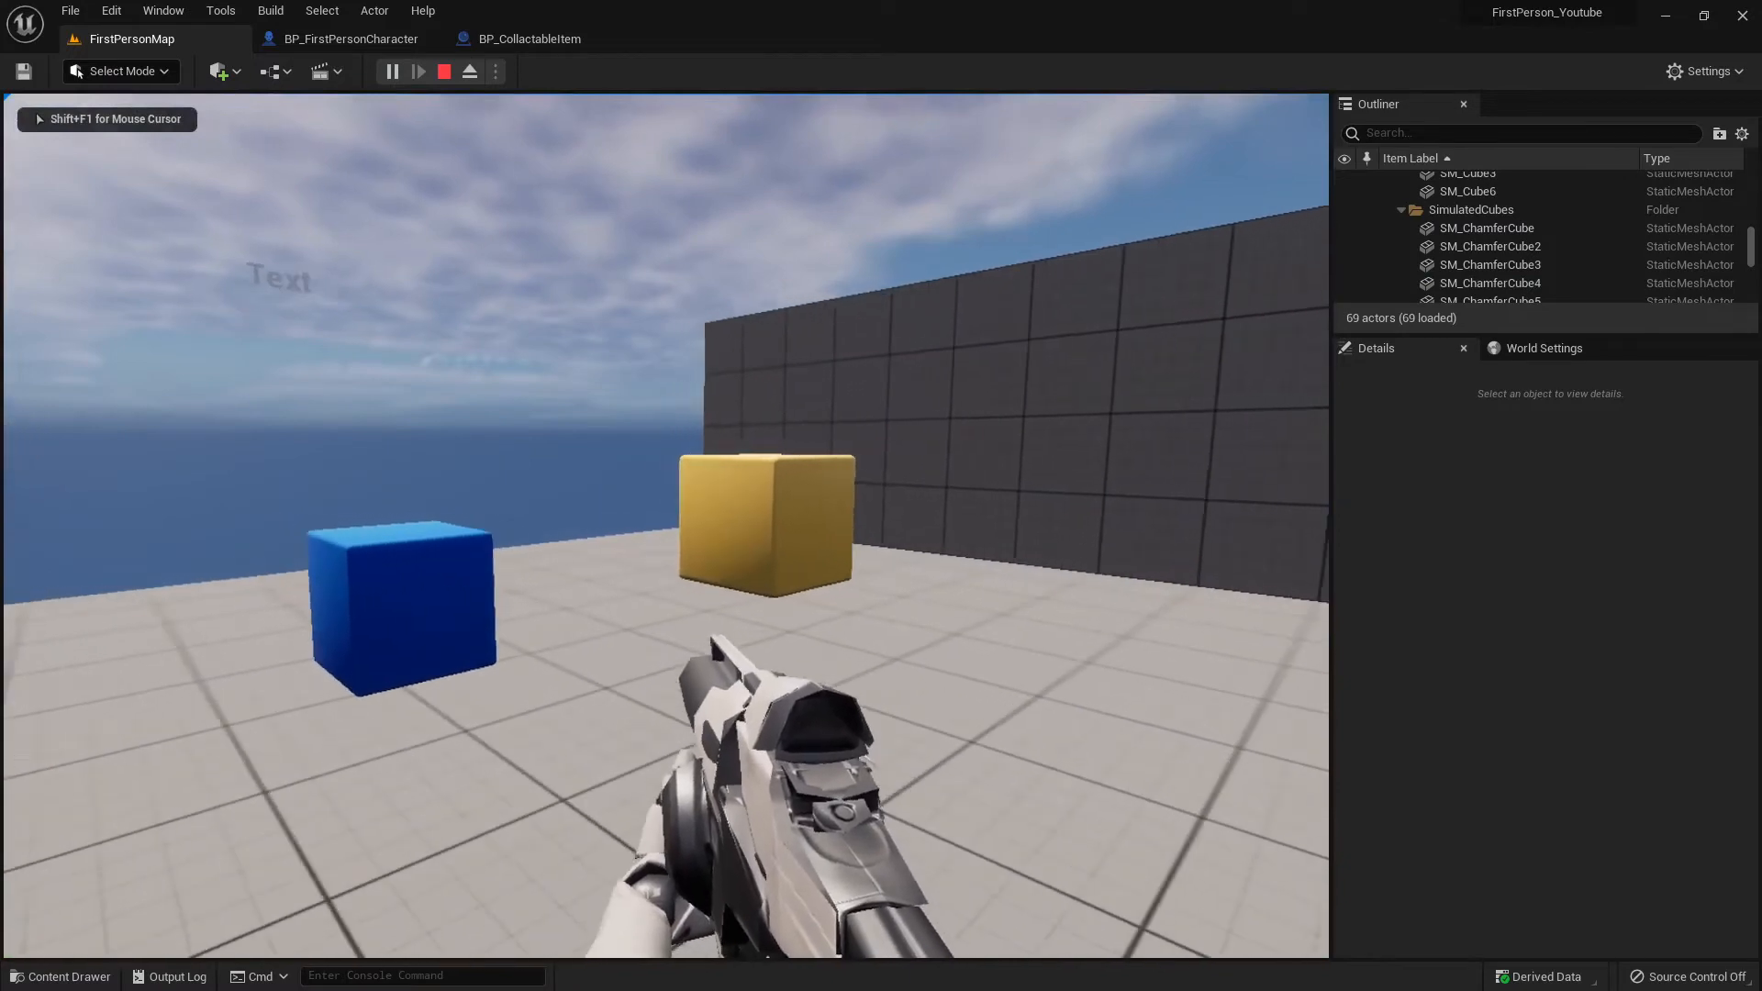
{"action": "key", "text": "w"}
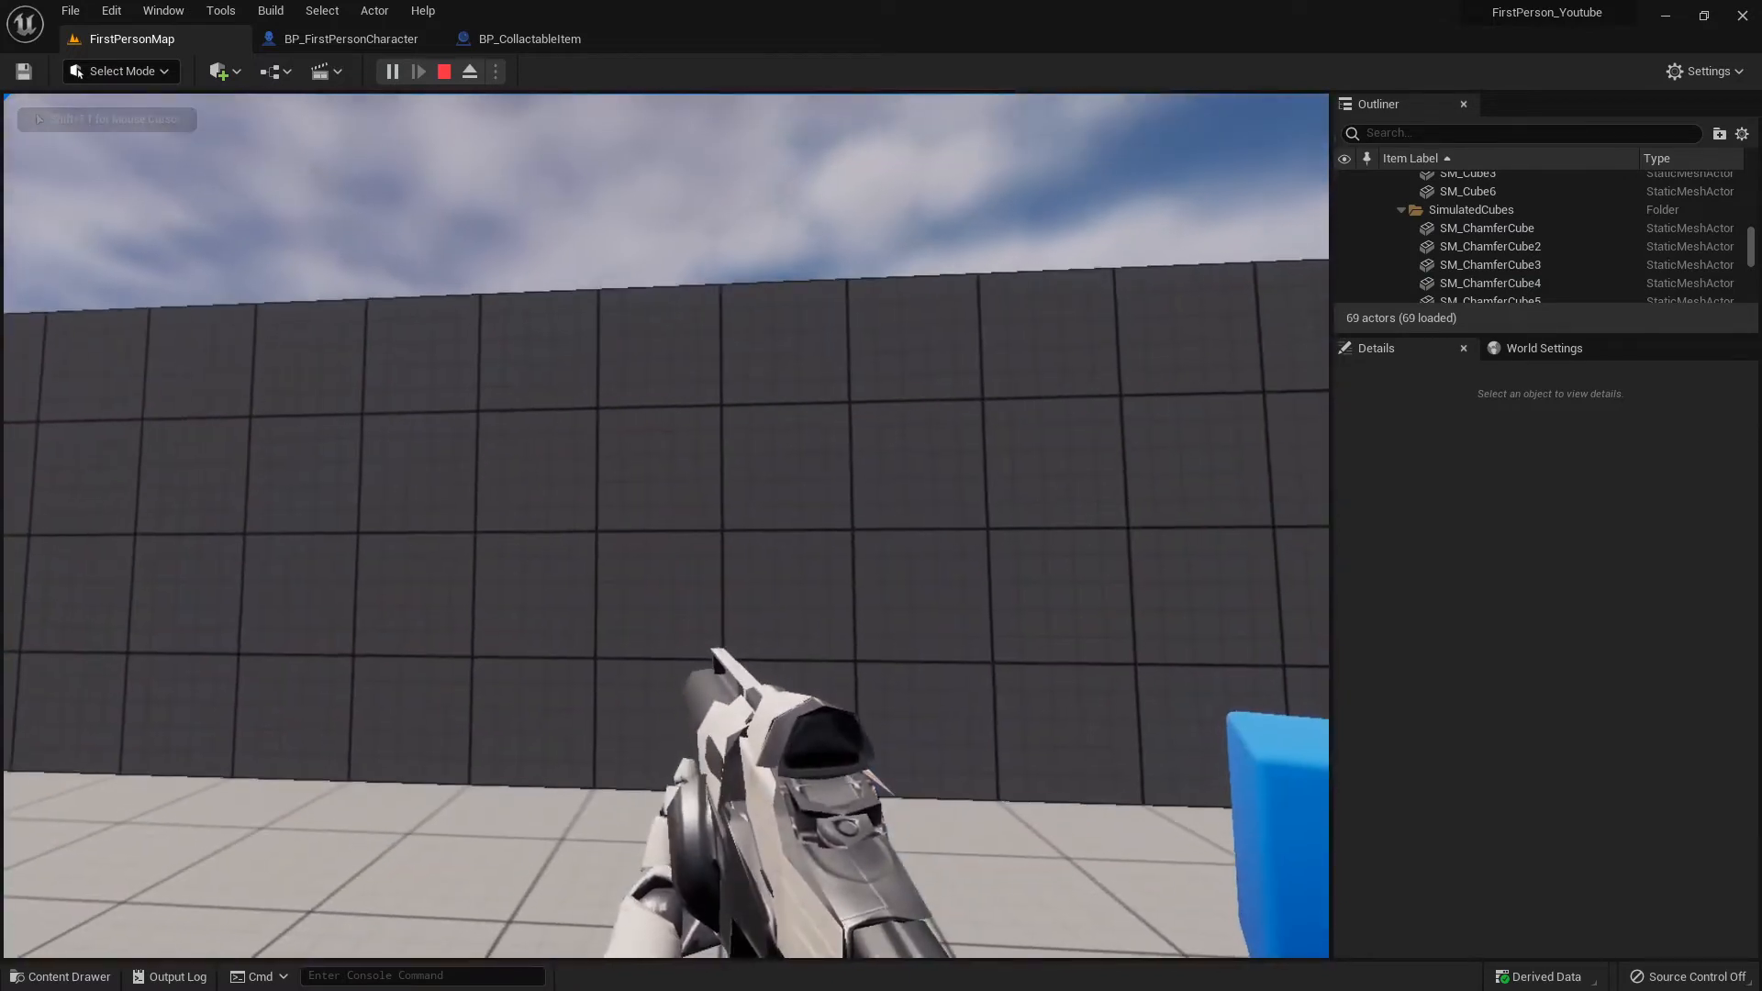
{"action": "key", "text": "Escape"}
{"action": "left_click", "coordinate": [735, 449]}
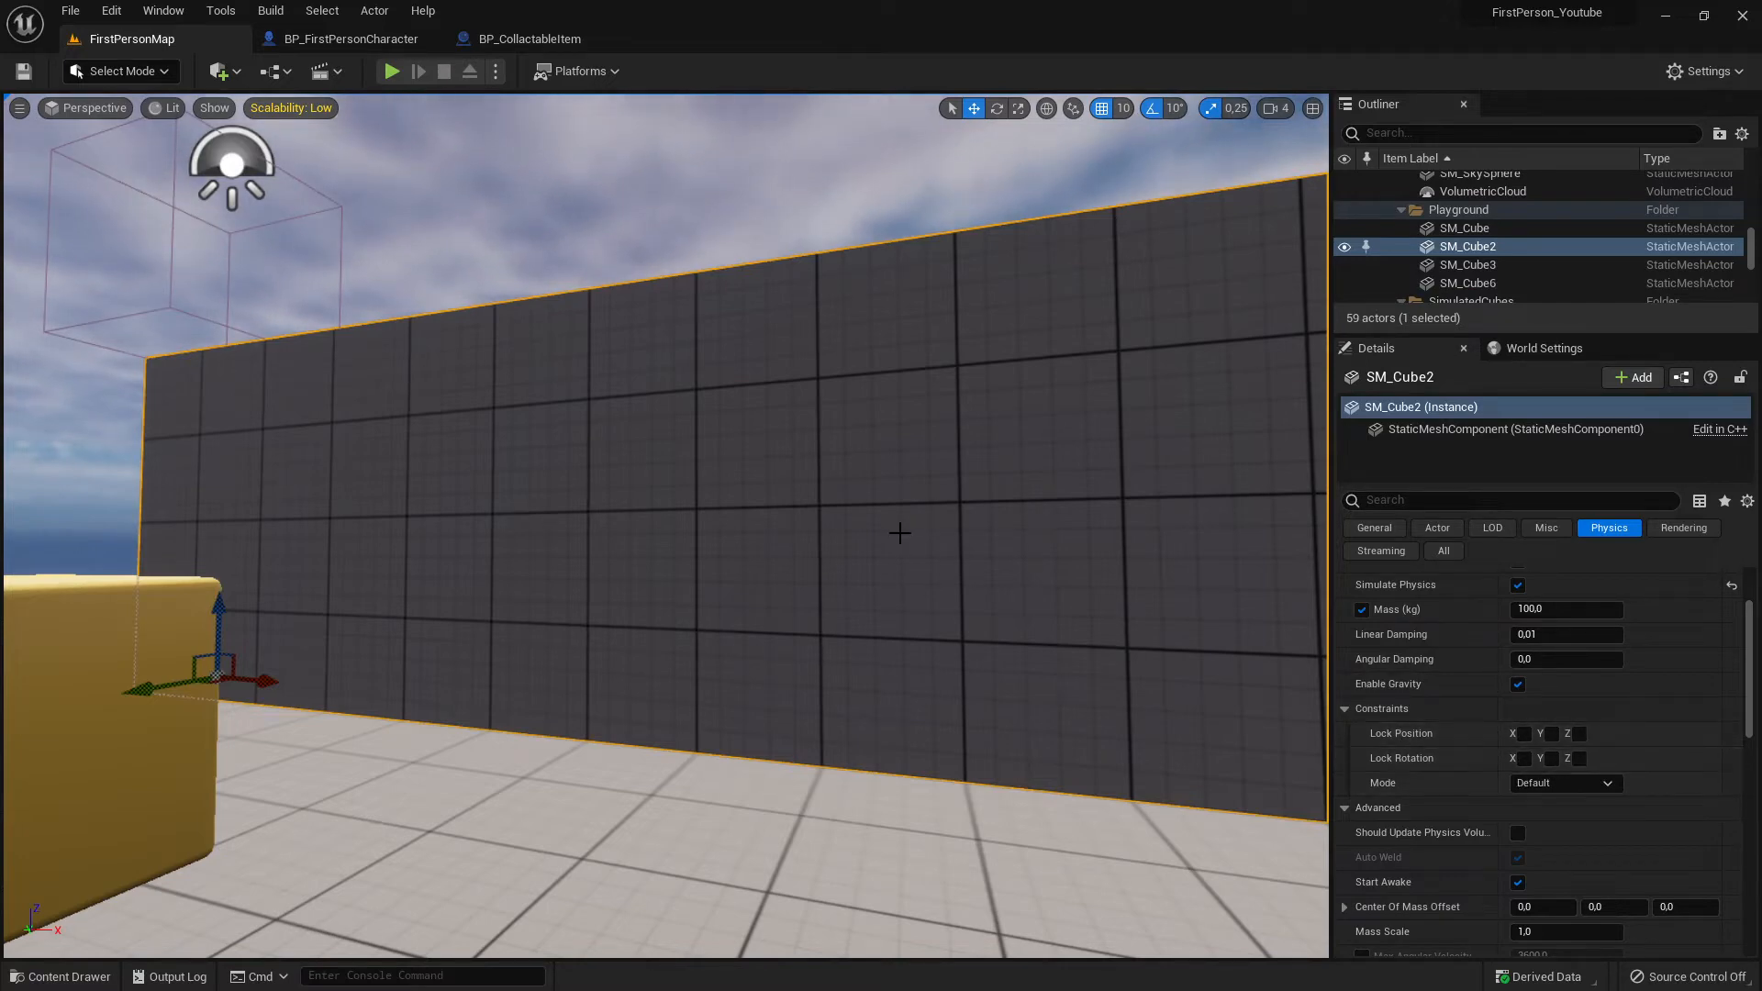
Play the level again, pick up the rifle, and look over the blue cubes and surrounding walls.
{"action": "left_click", "coordinate": [390, 71]}
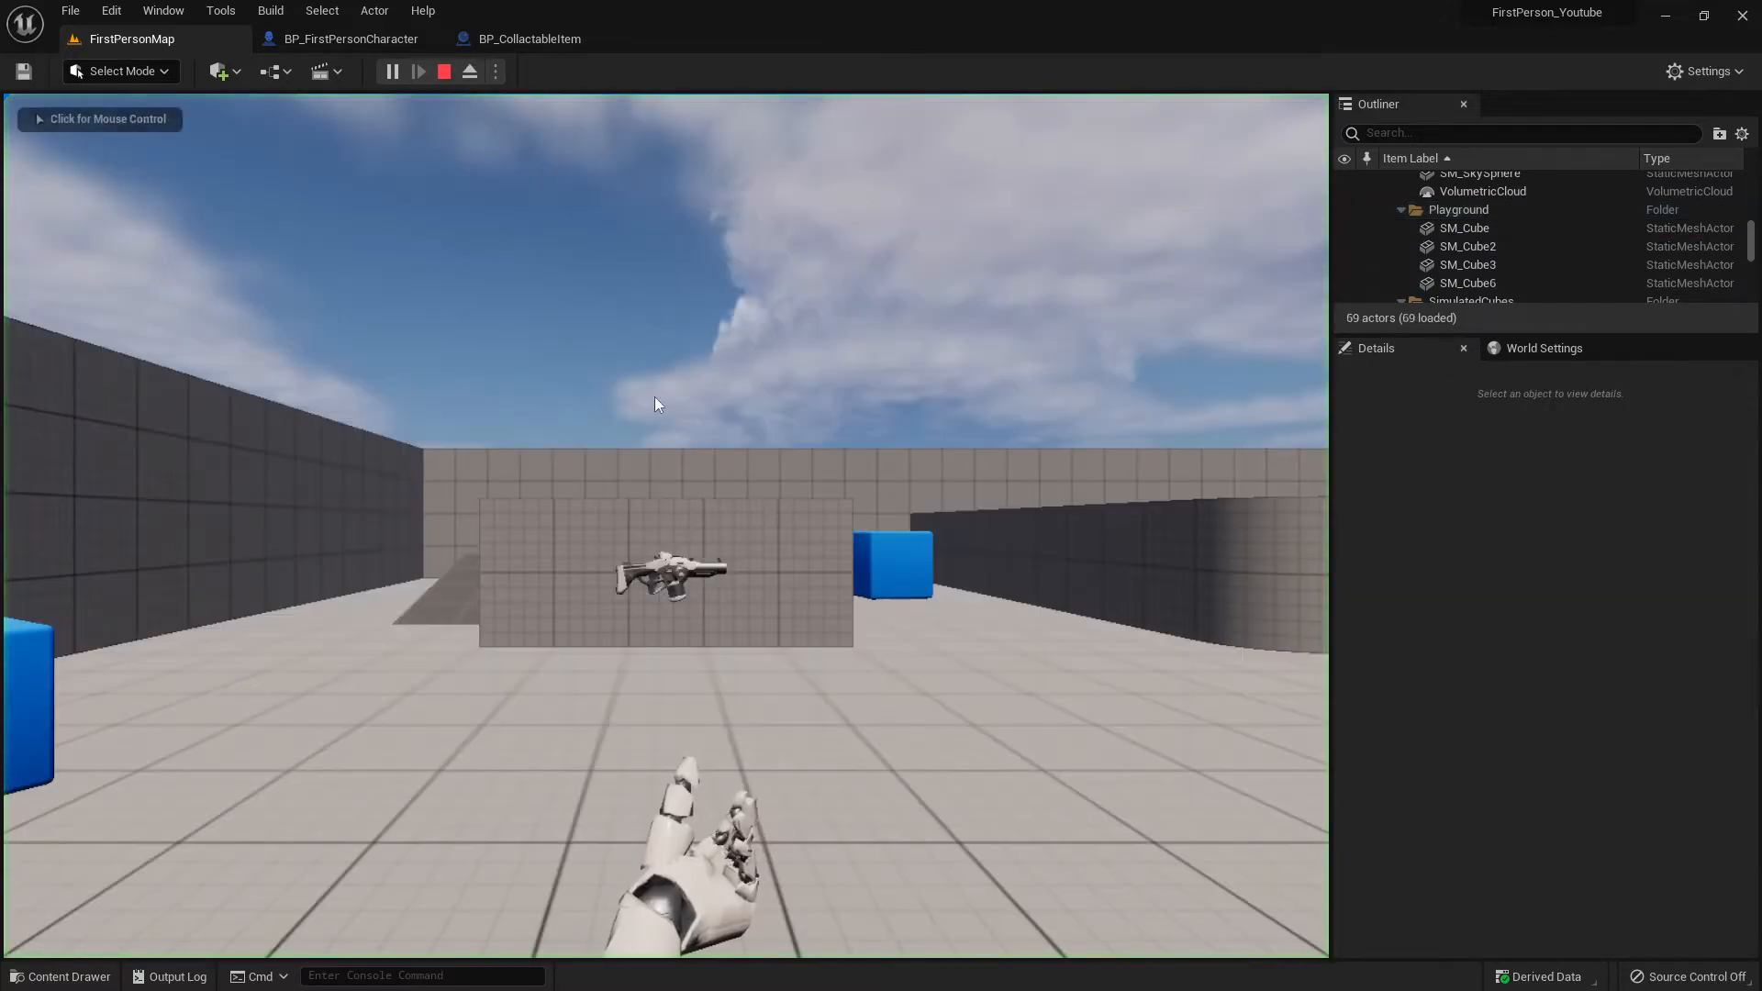
{"action": "left_click", "coordinate": [540, 301]}
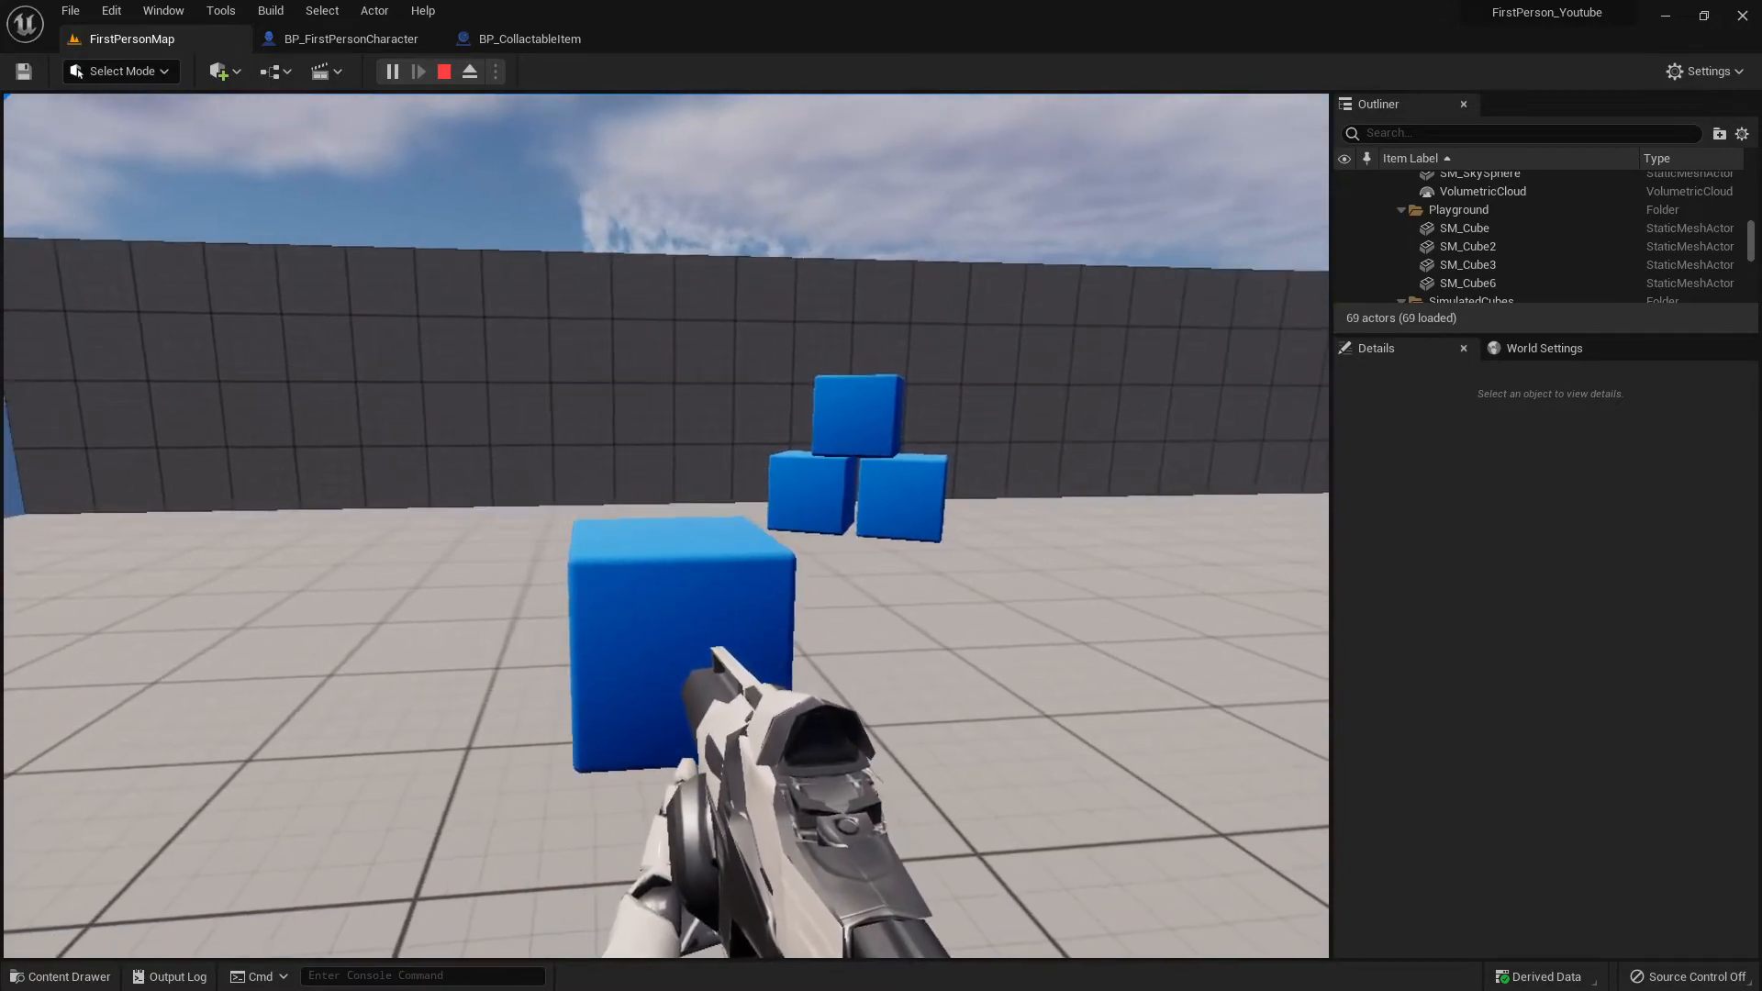
{"action": "key", "text": "d"}
{"action": "key", "text": "a"}
{"action": "key", "text": "d"}
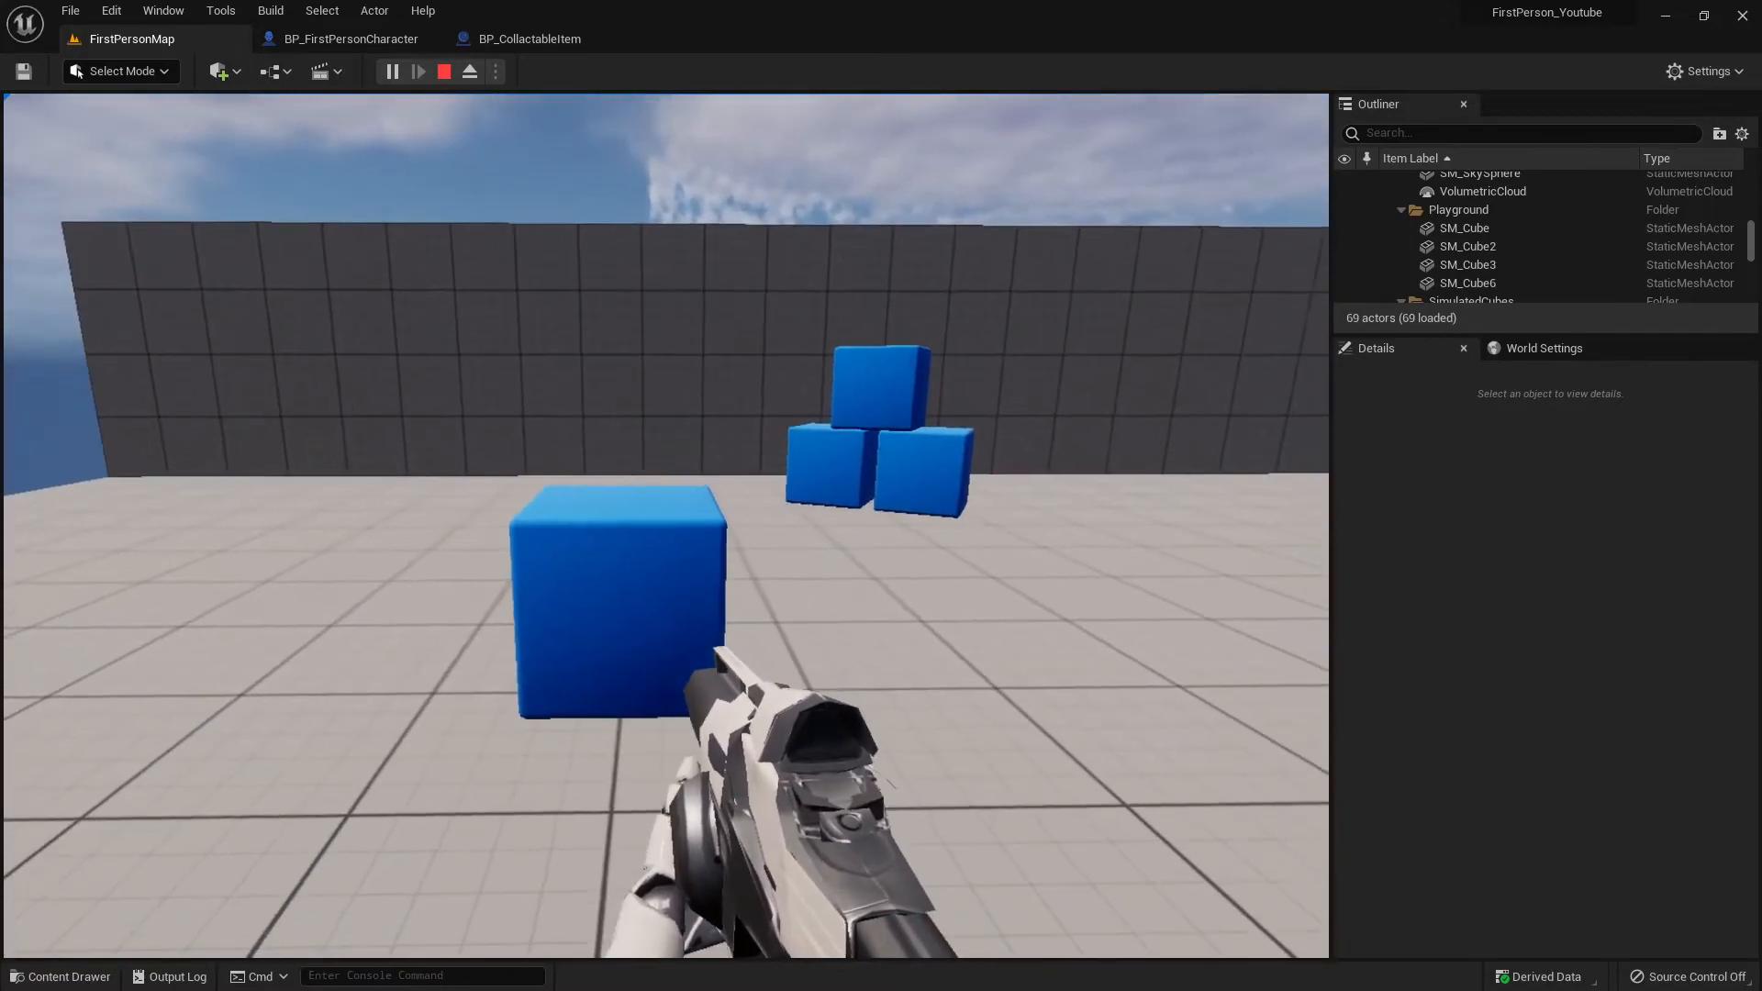
{"action": "key", "text": "d"}
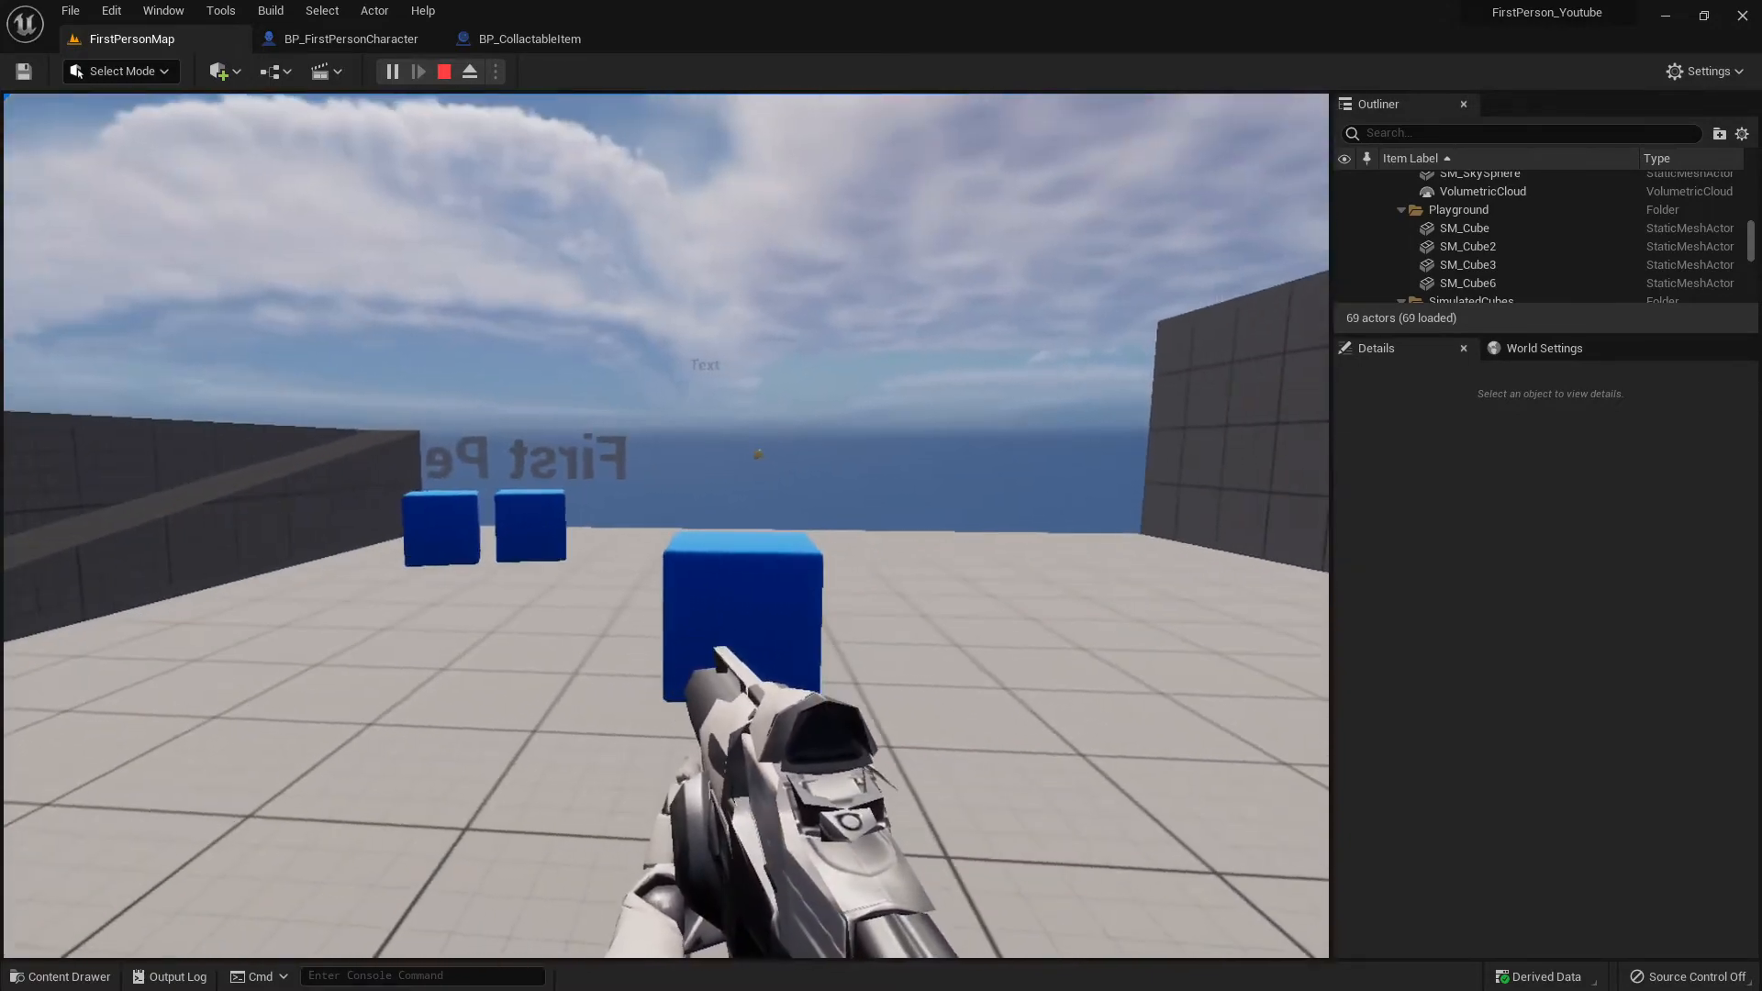
{"action": "key", "text": "w"}
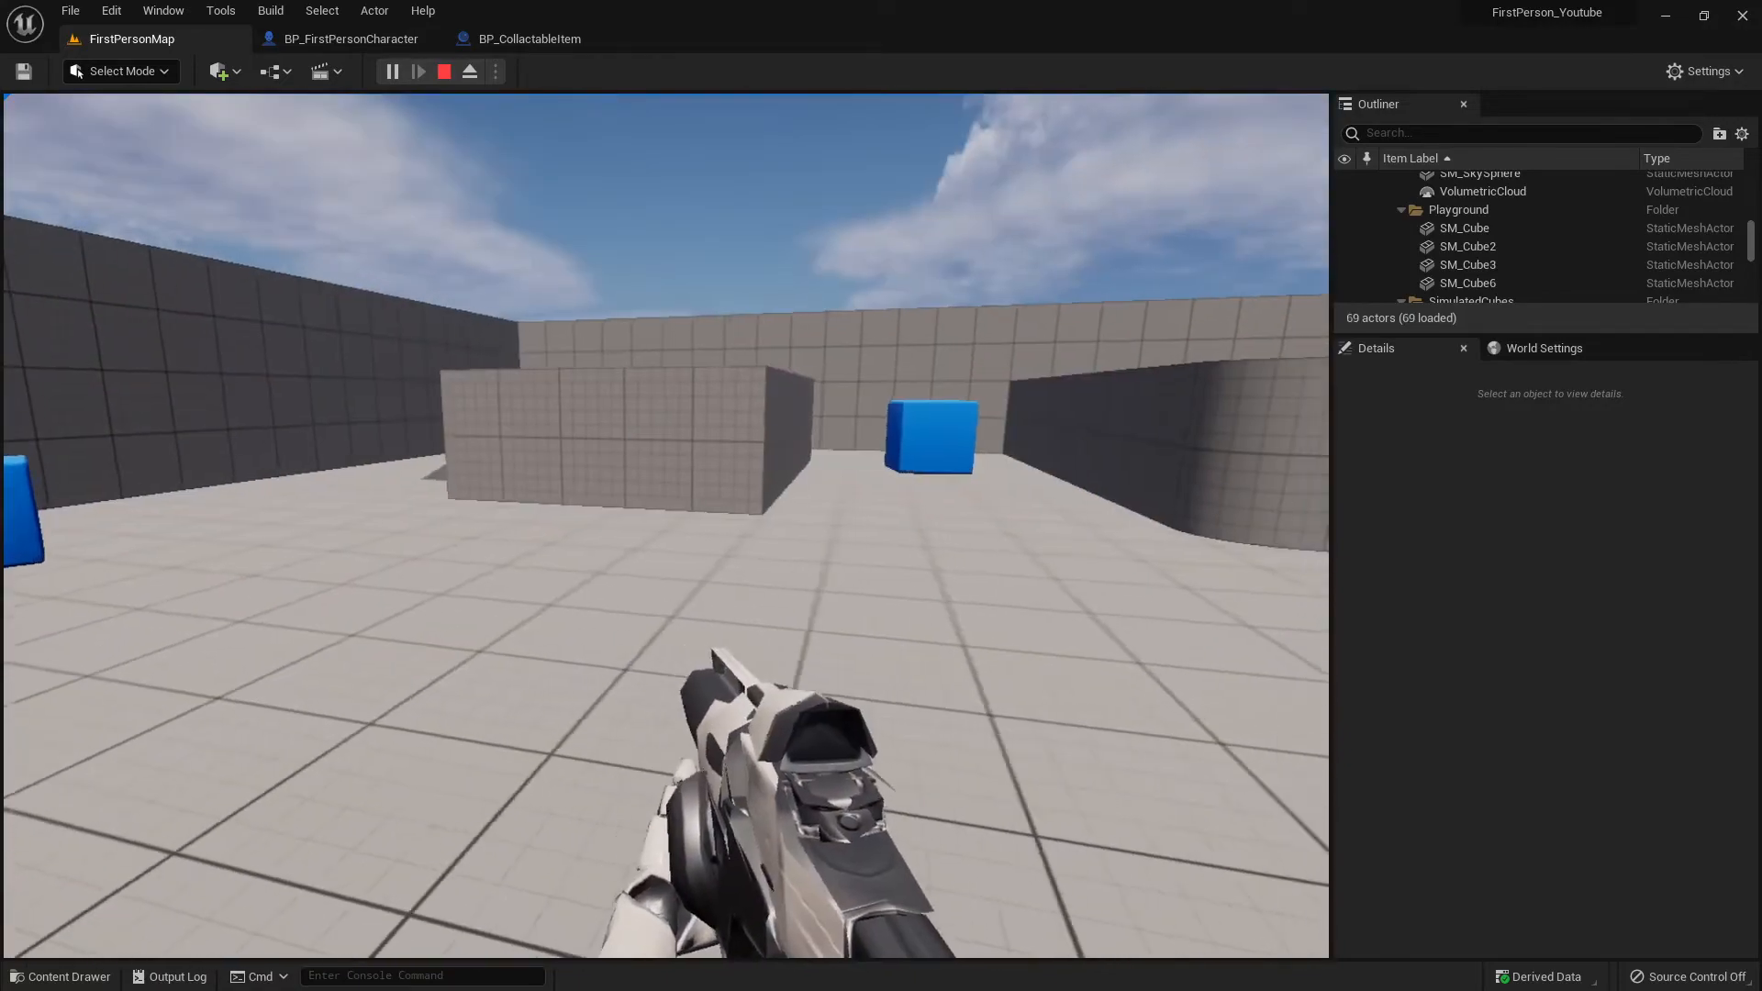
Shoot at the stacked blue cubes and the dark wall behind them from several positions, and end the play test.
{"action": "key", "text": "w"}
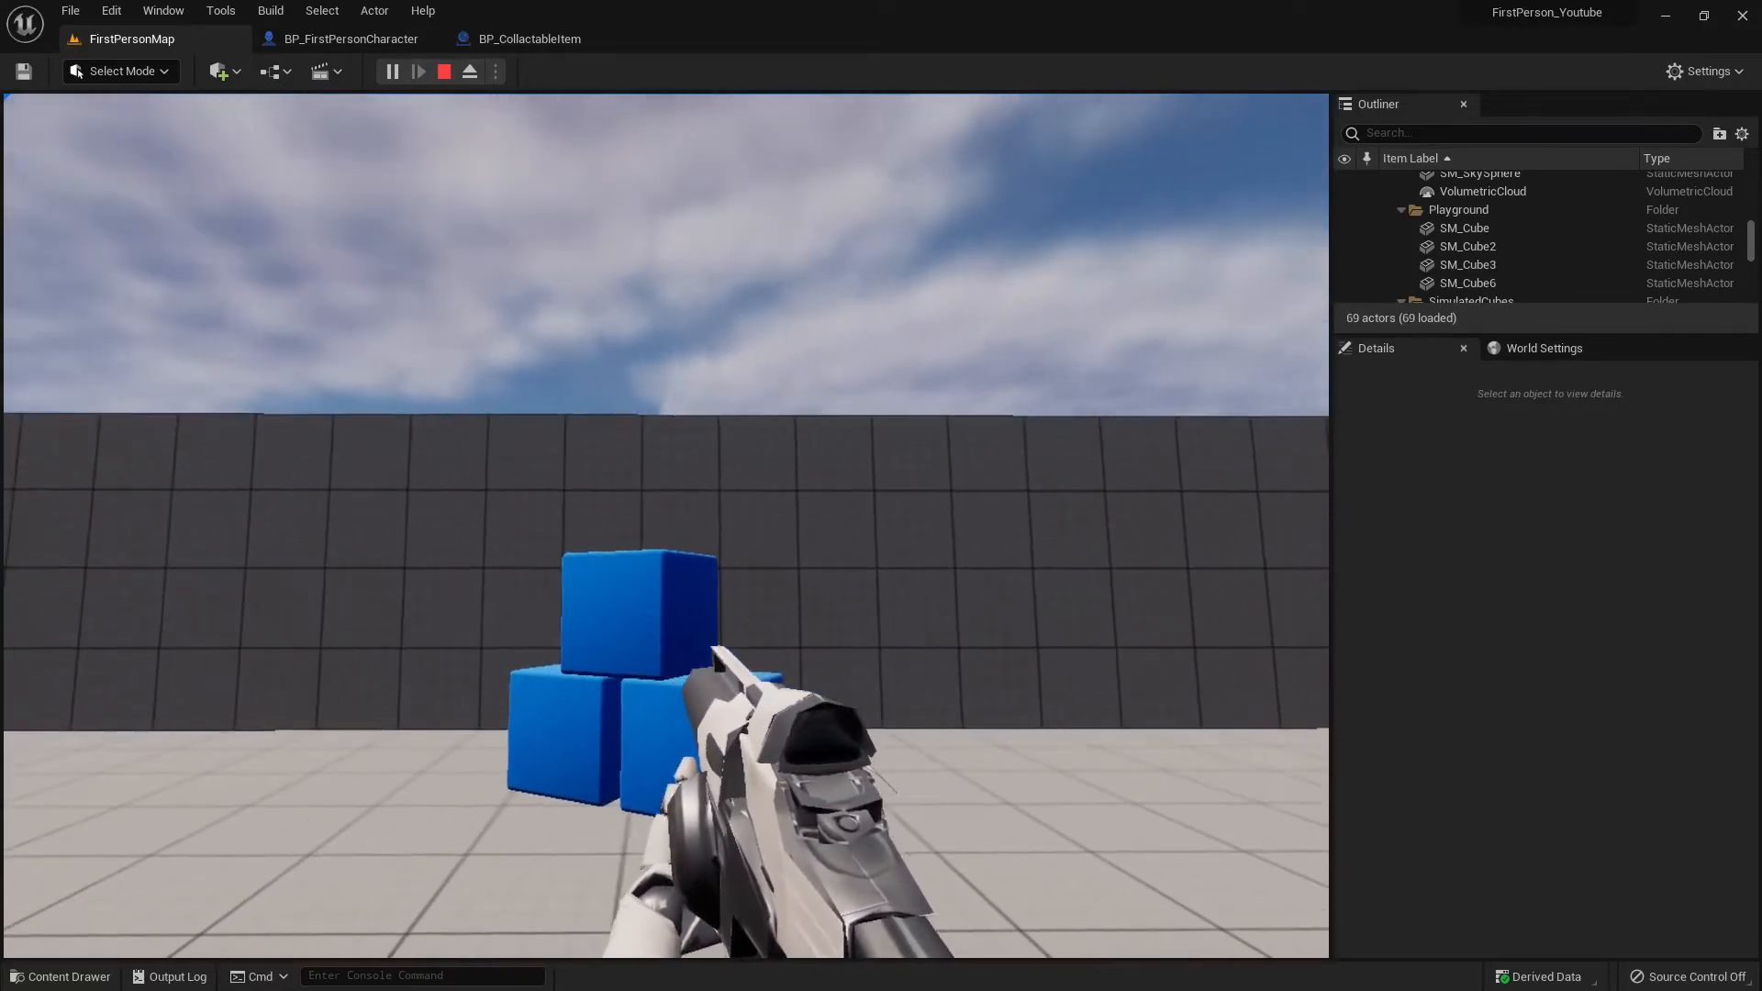
{"action": "key", "text": "w"}
{"action": "left_click", "coordinate": [666, 526]}
{"action": "key", "text": "space"}
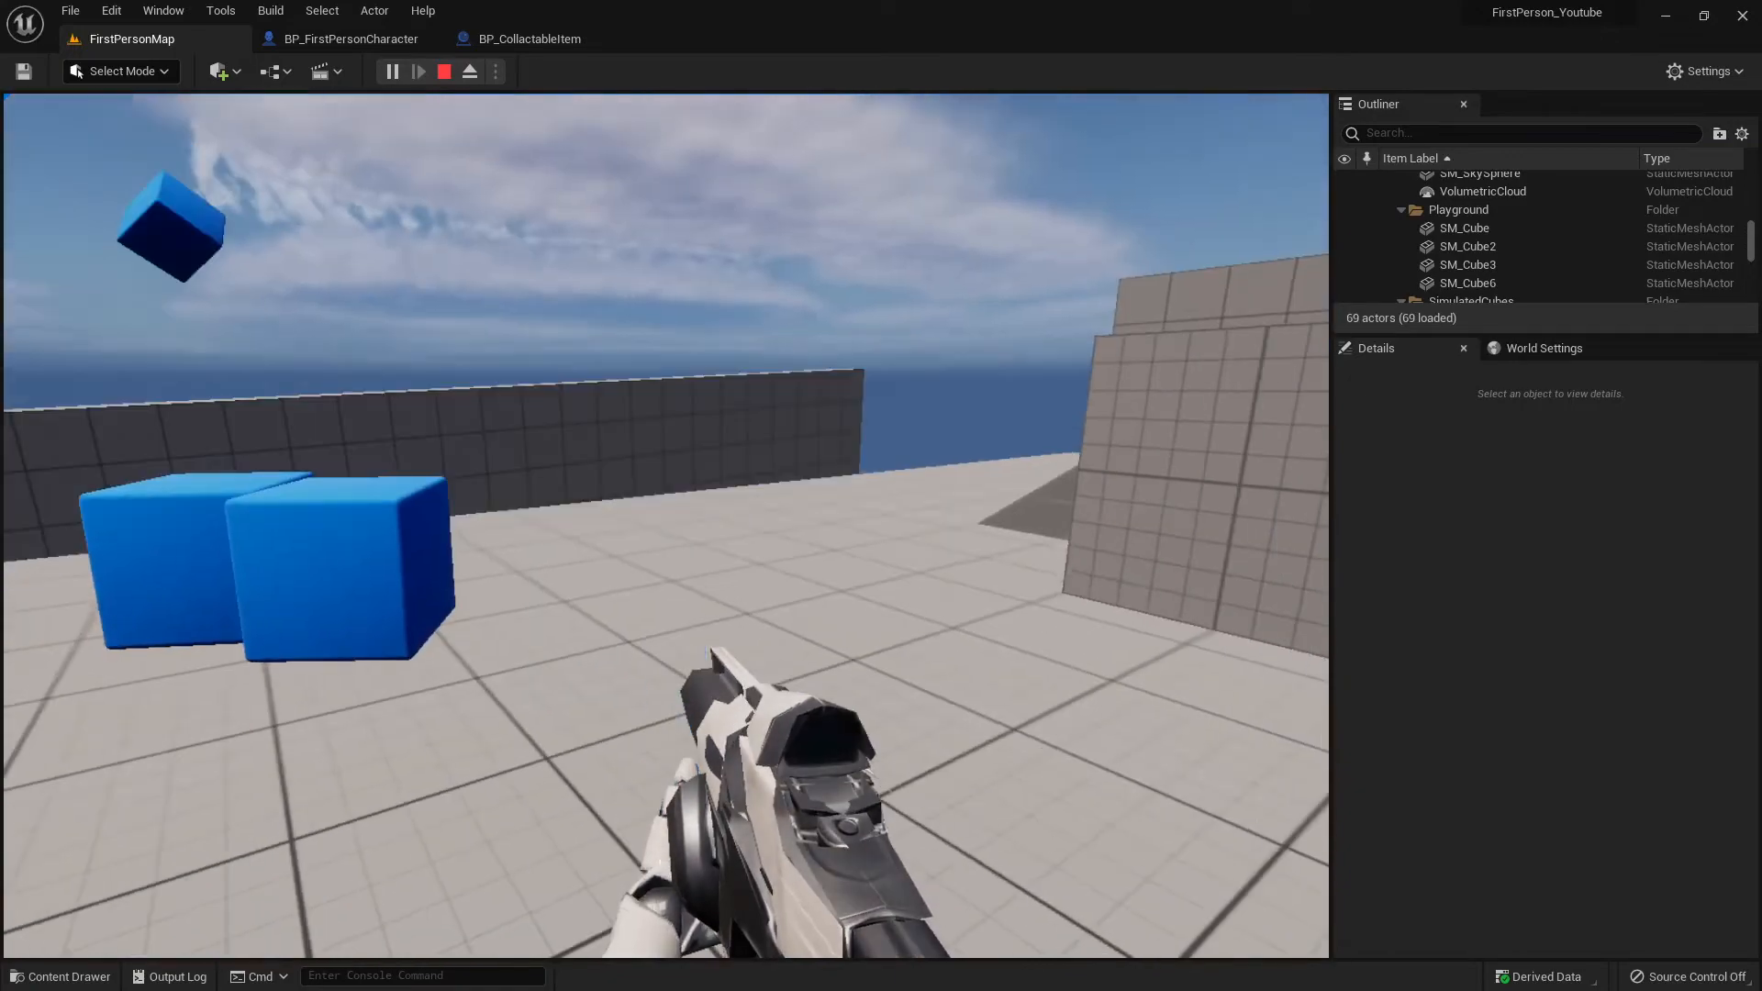
{"action": "key", "text": "w"}
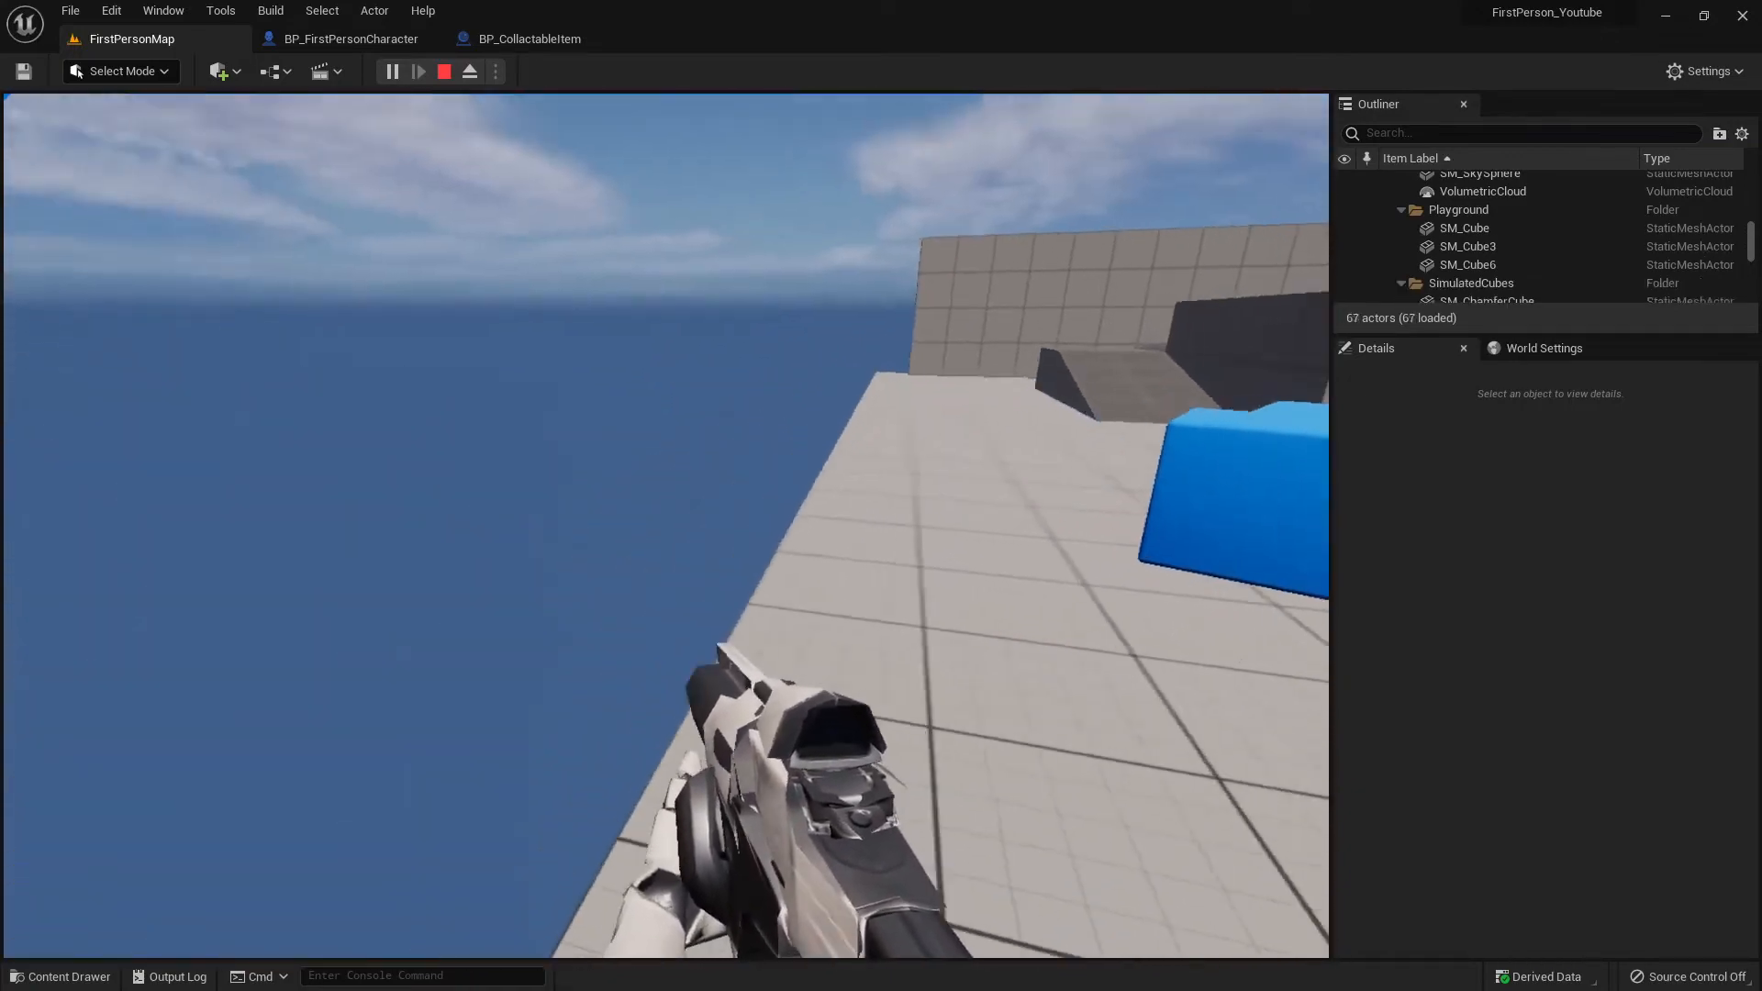
{"action": "key", "text": "d"}
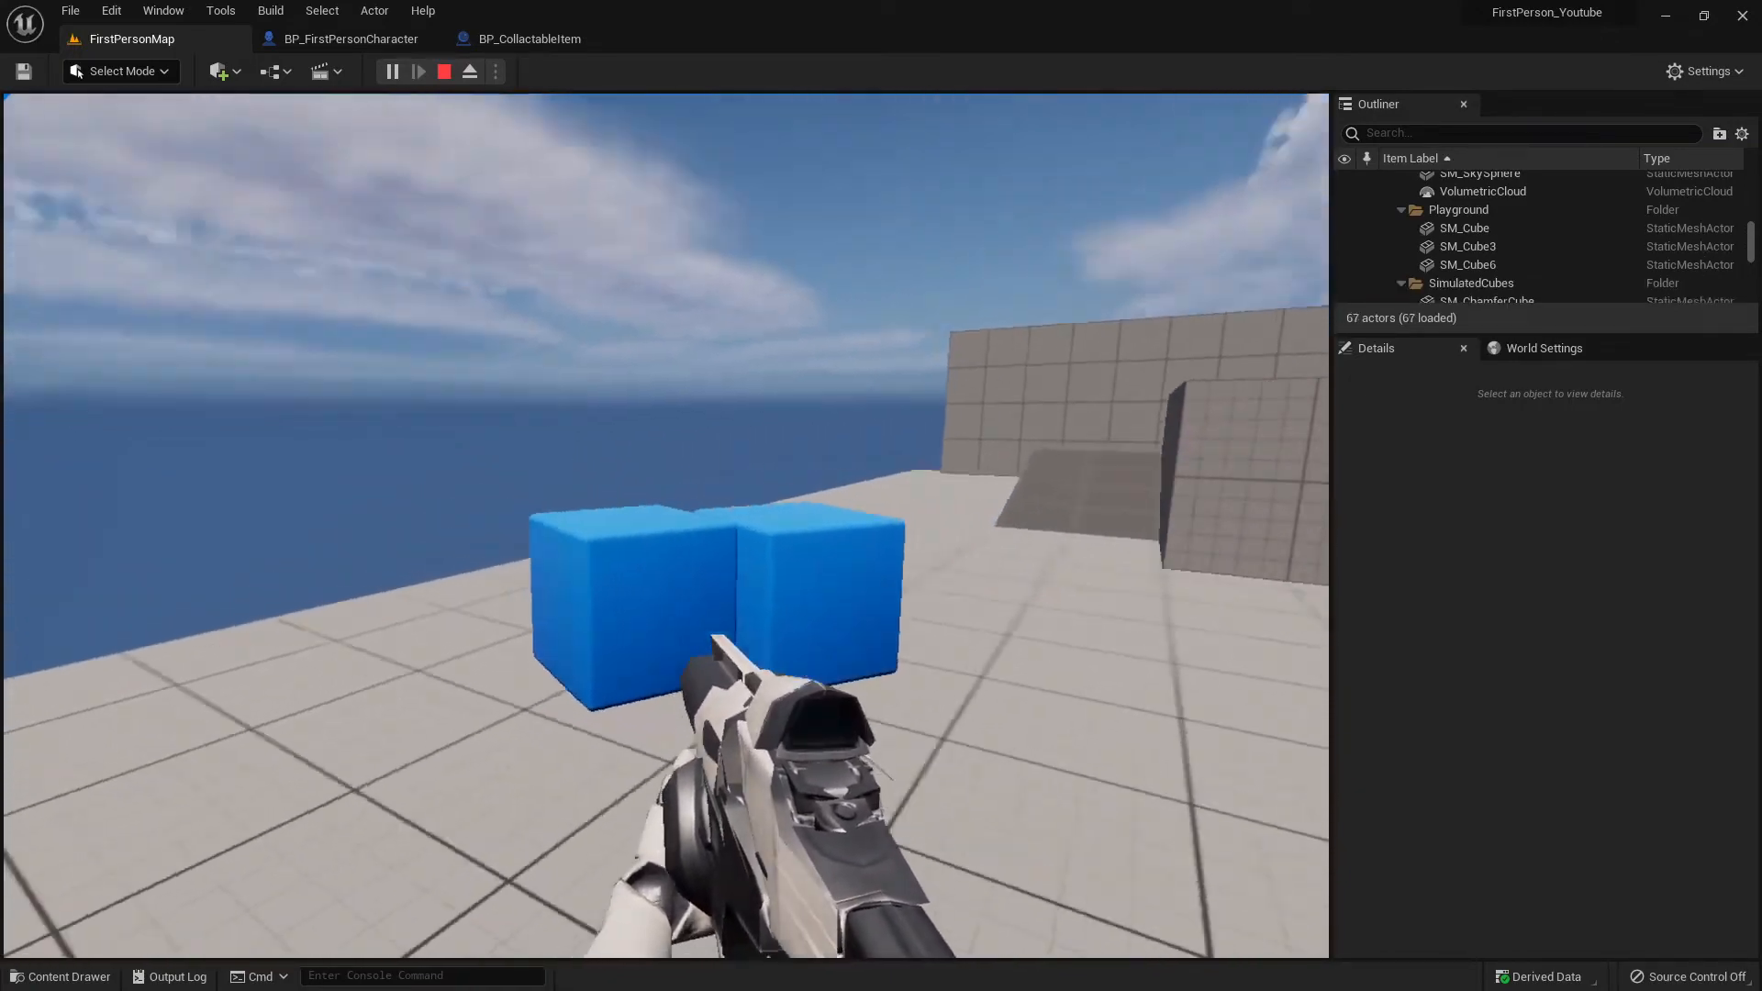
{"action": "key", "text": "w"}
{"action": "left_click", "coordinate": [666, 526]}
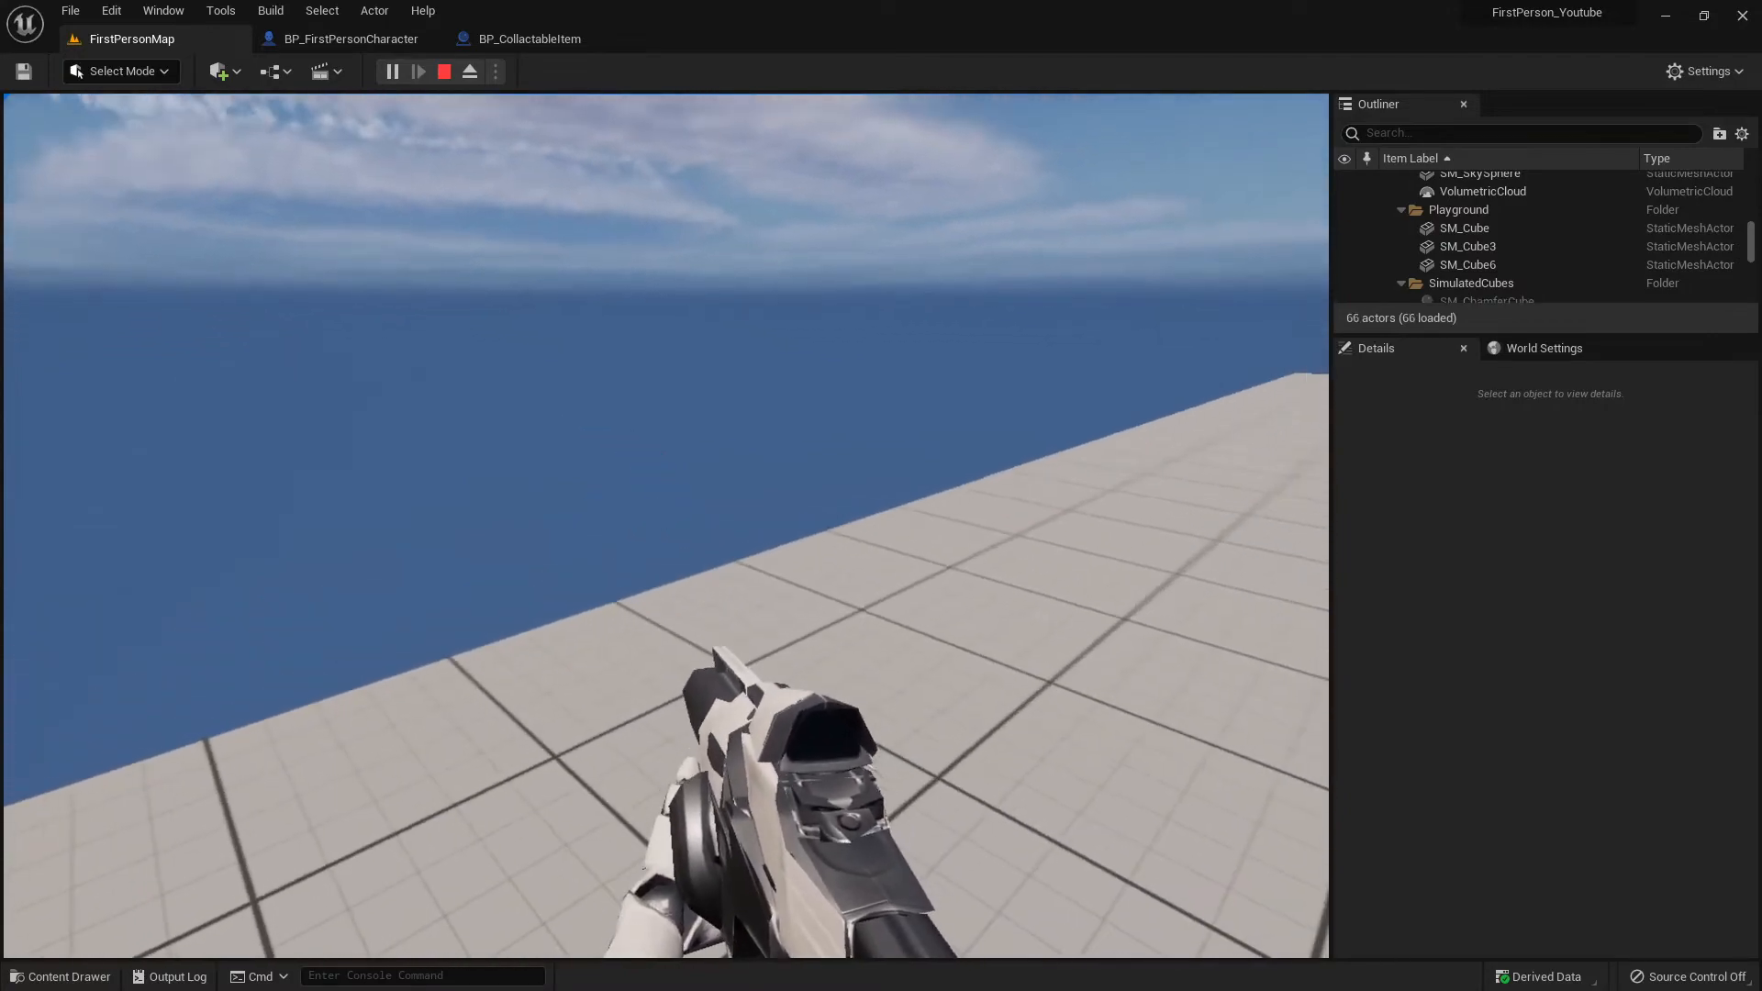
{"action": "key", "text": "Escape"}
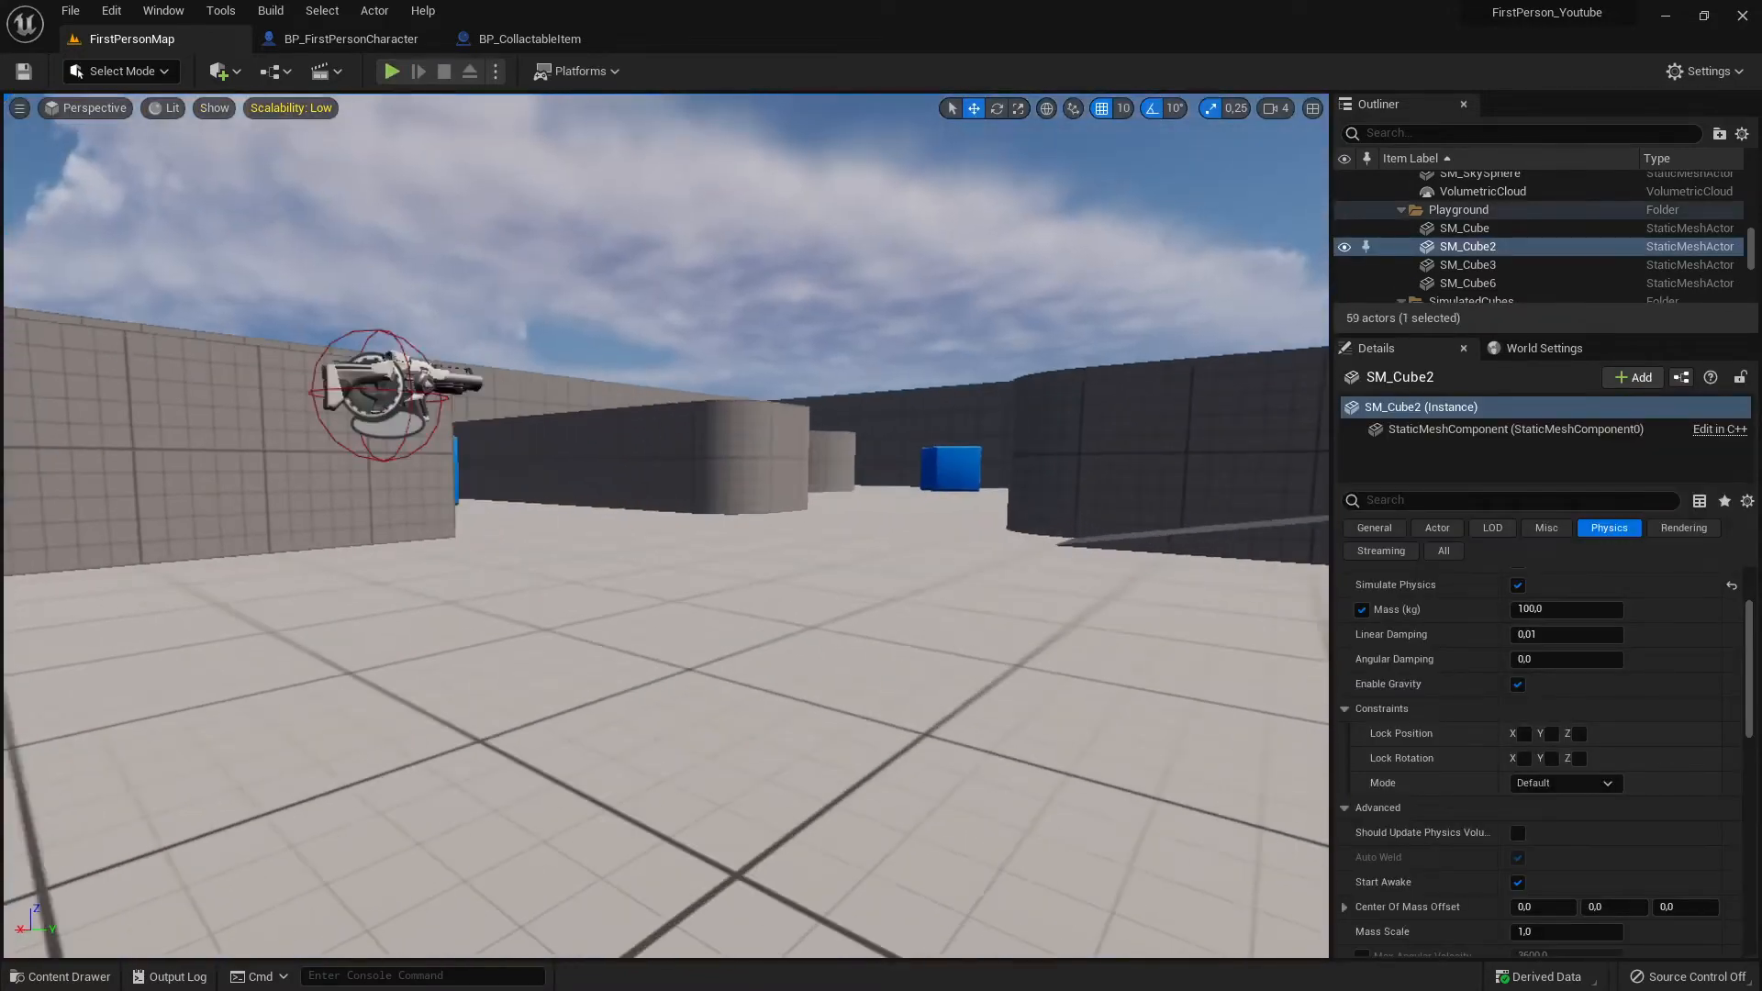
Restart the play test, pick up the rifle, and shoot at the stacked blue cubes in front of the dark wall.
{"action": "right_click_drag", "start_coordinate": [889, 390], "coordinate": [889, 389]}
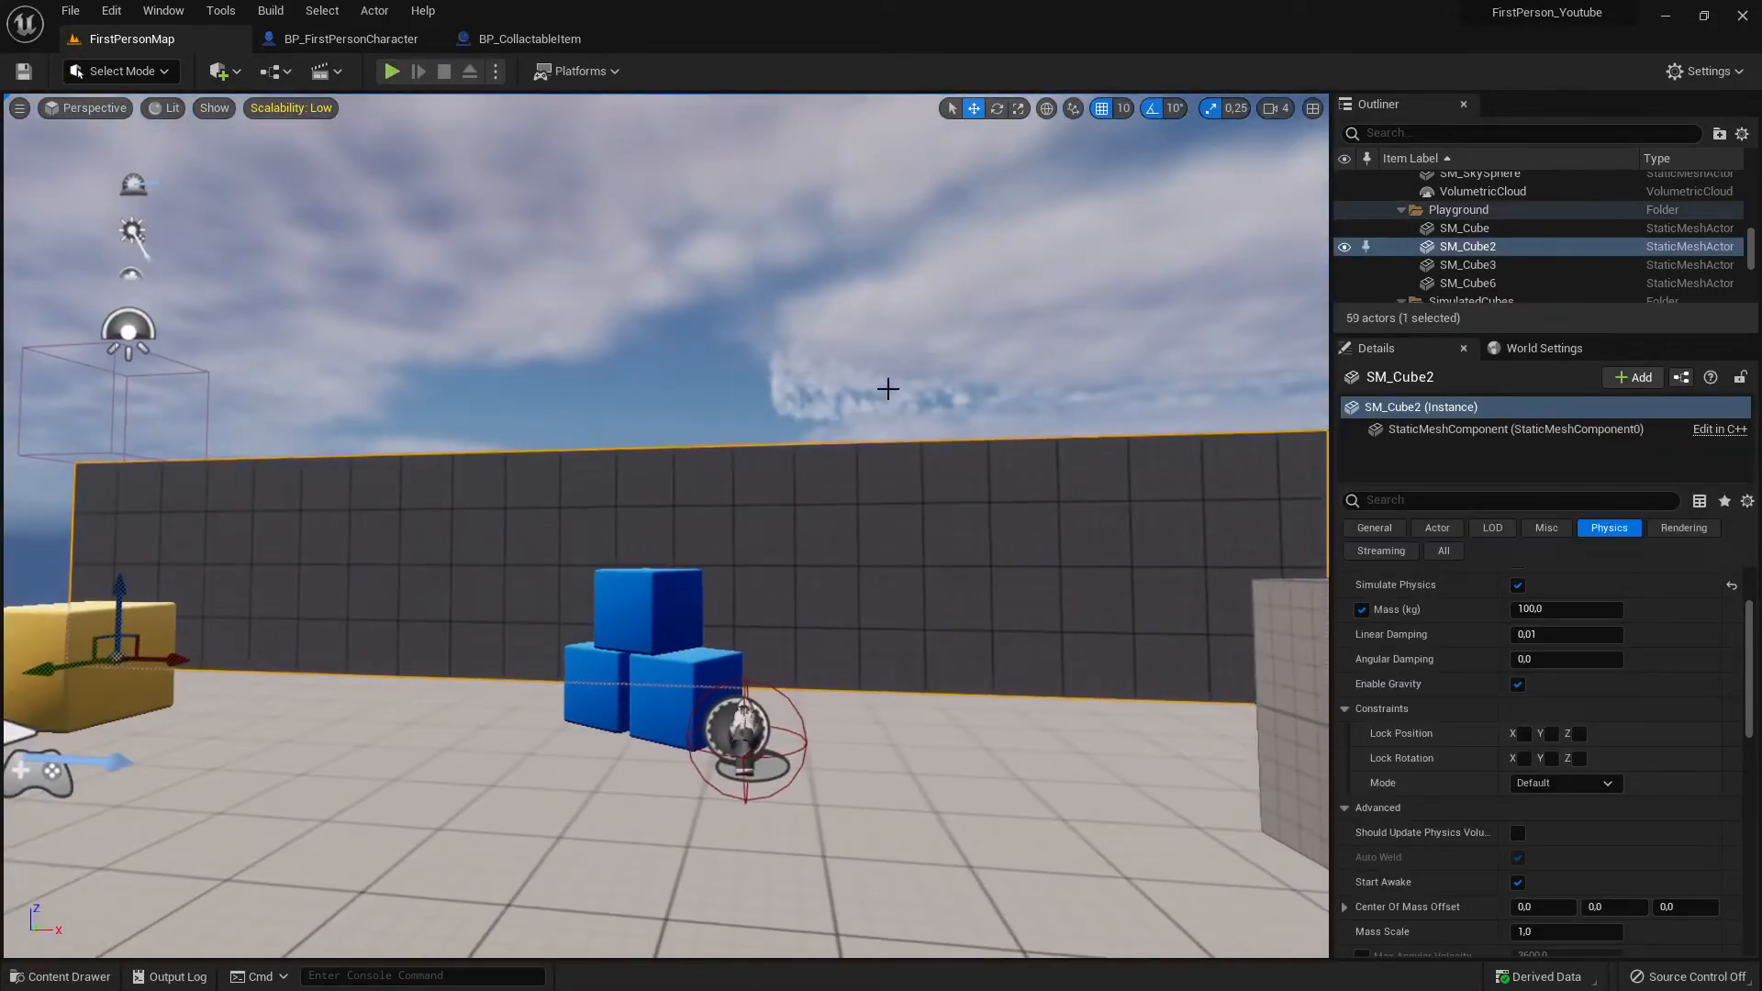
{"action": "left_click", "coordinate": [390, 71]}
{"action": "key", "text": "w"}
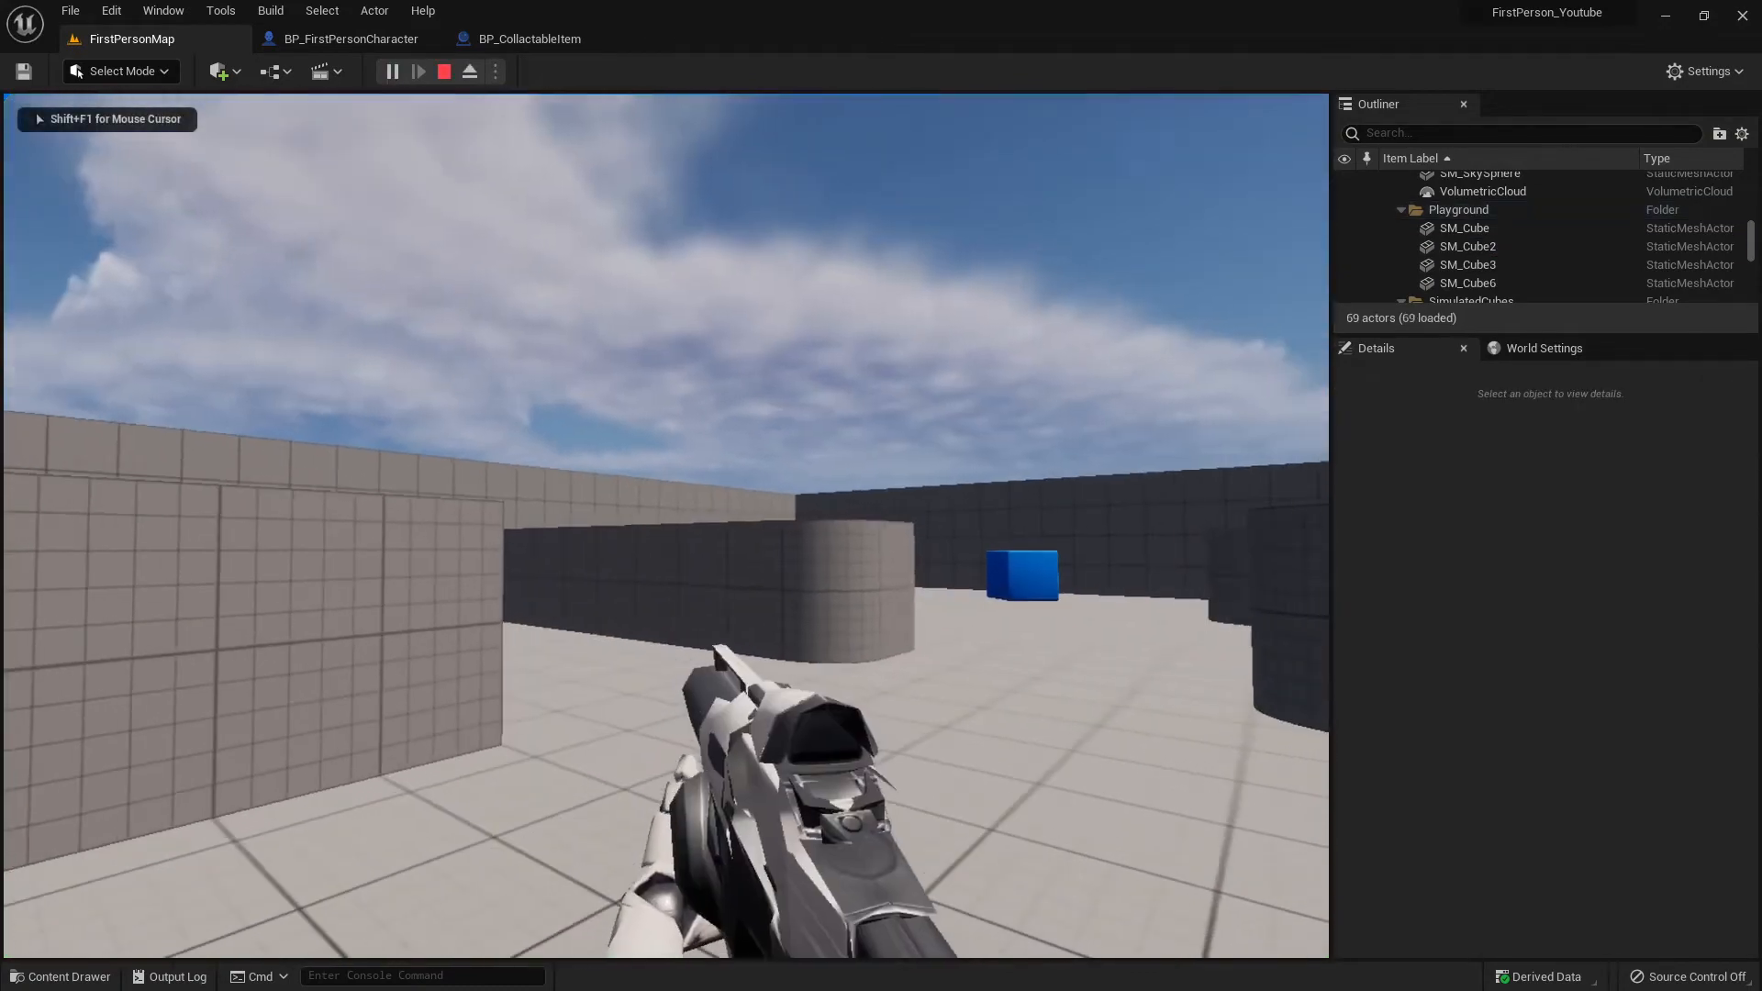
{"action": "key", "text": "w"}
{"action": "left_click", "coordinate": [666, 526]}
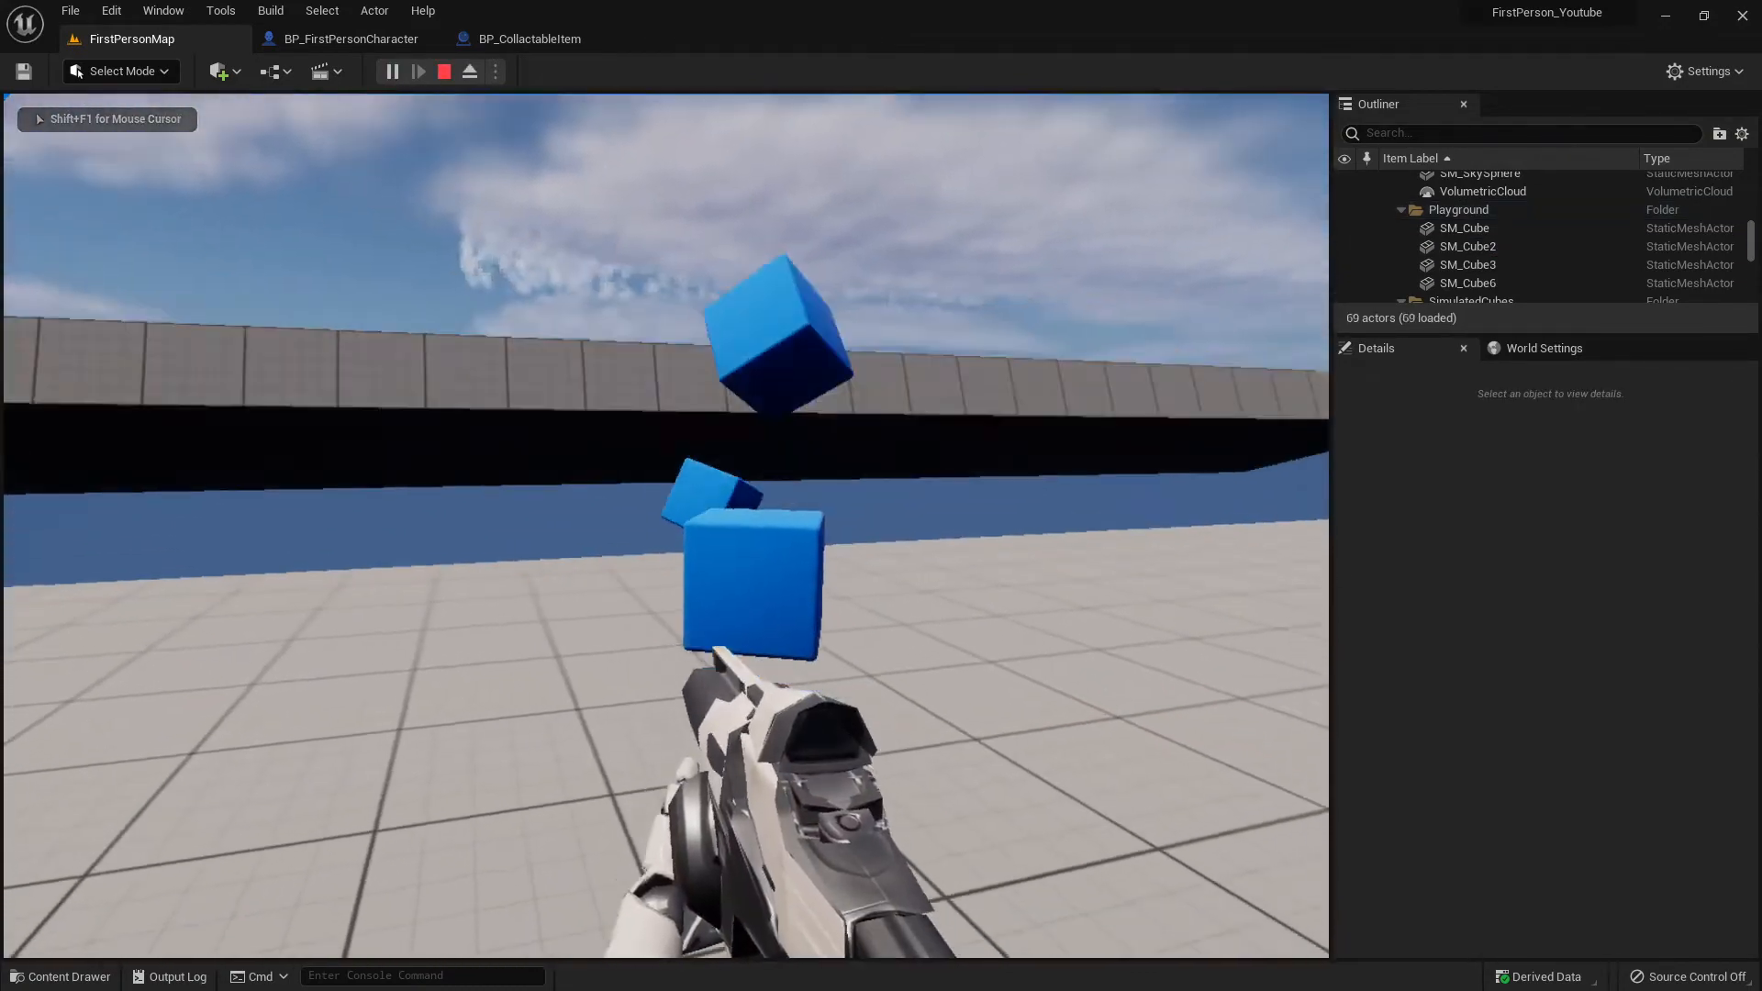
Shoot the yellow cube, look over the remaining blue cubes, and end the play test.
{"action": "key", "text": "w"}
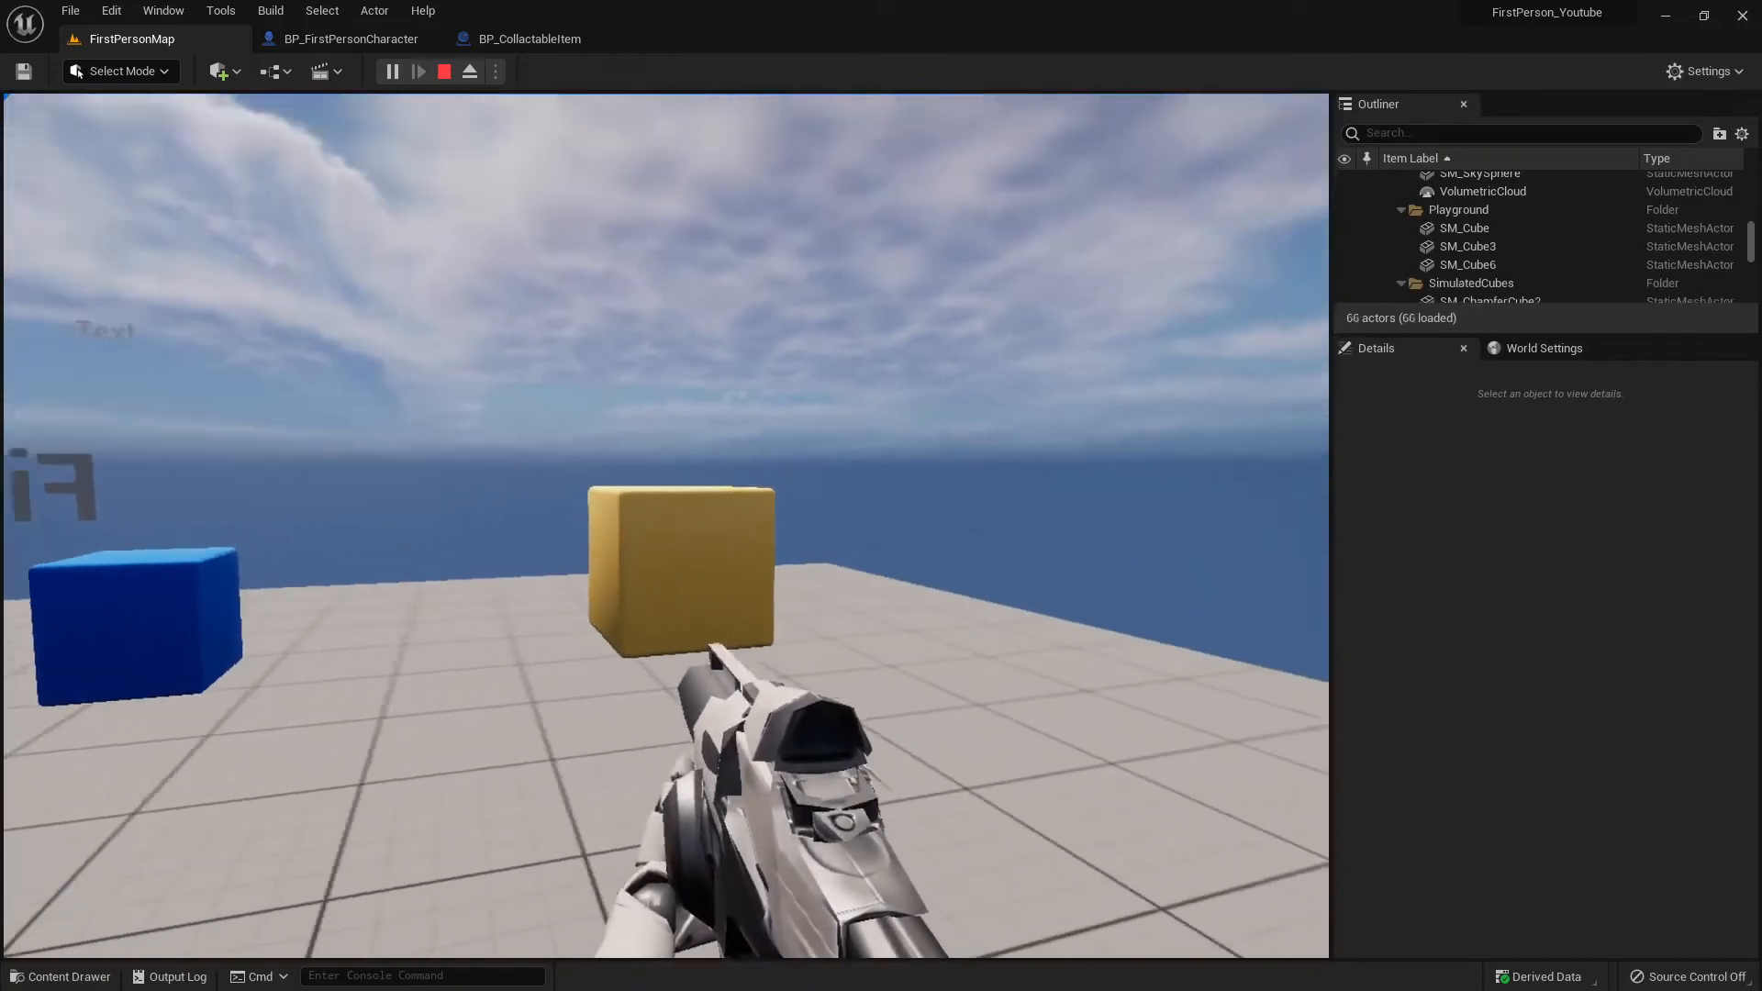
{"action": "left_click", "coordinate": [666, 526]}
{"action": "key", "text": "w"}
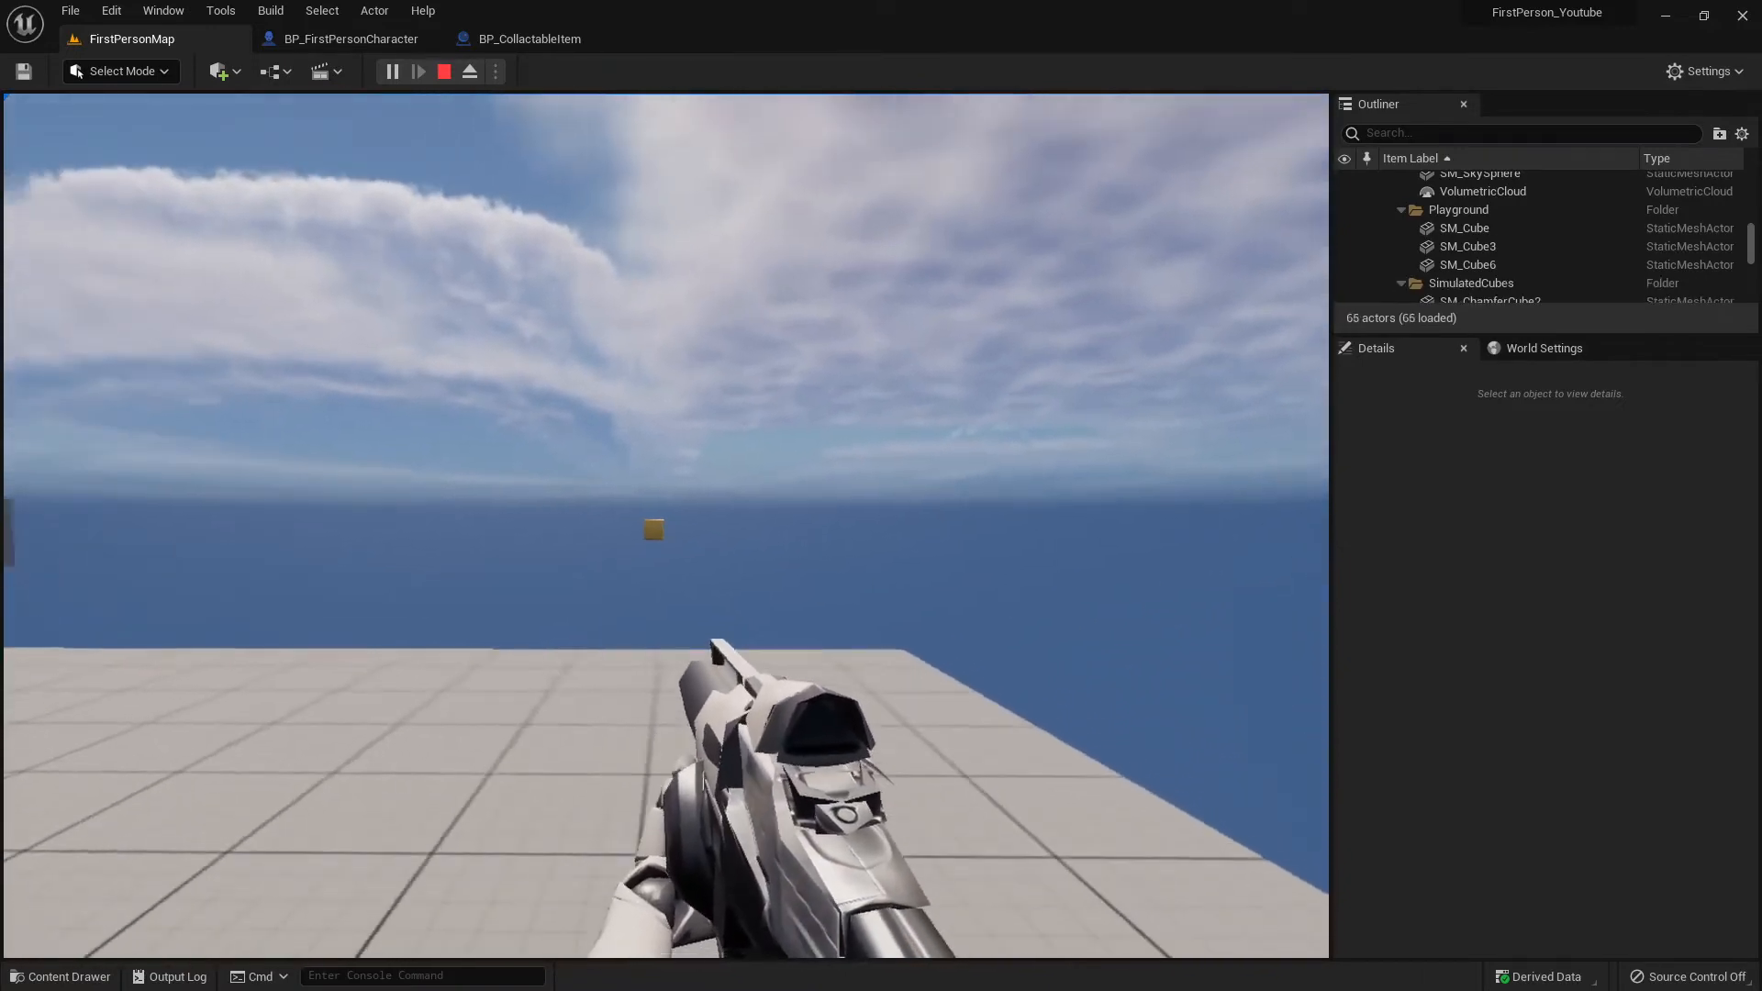
{"action": "key", "text": "a"}
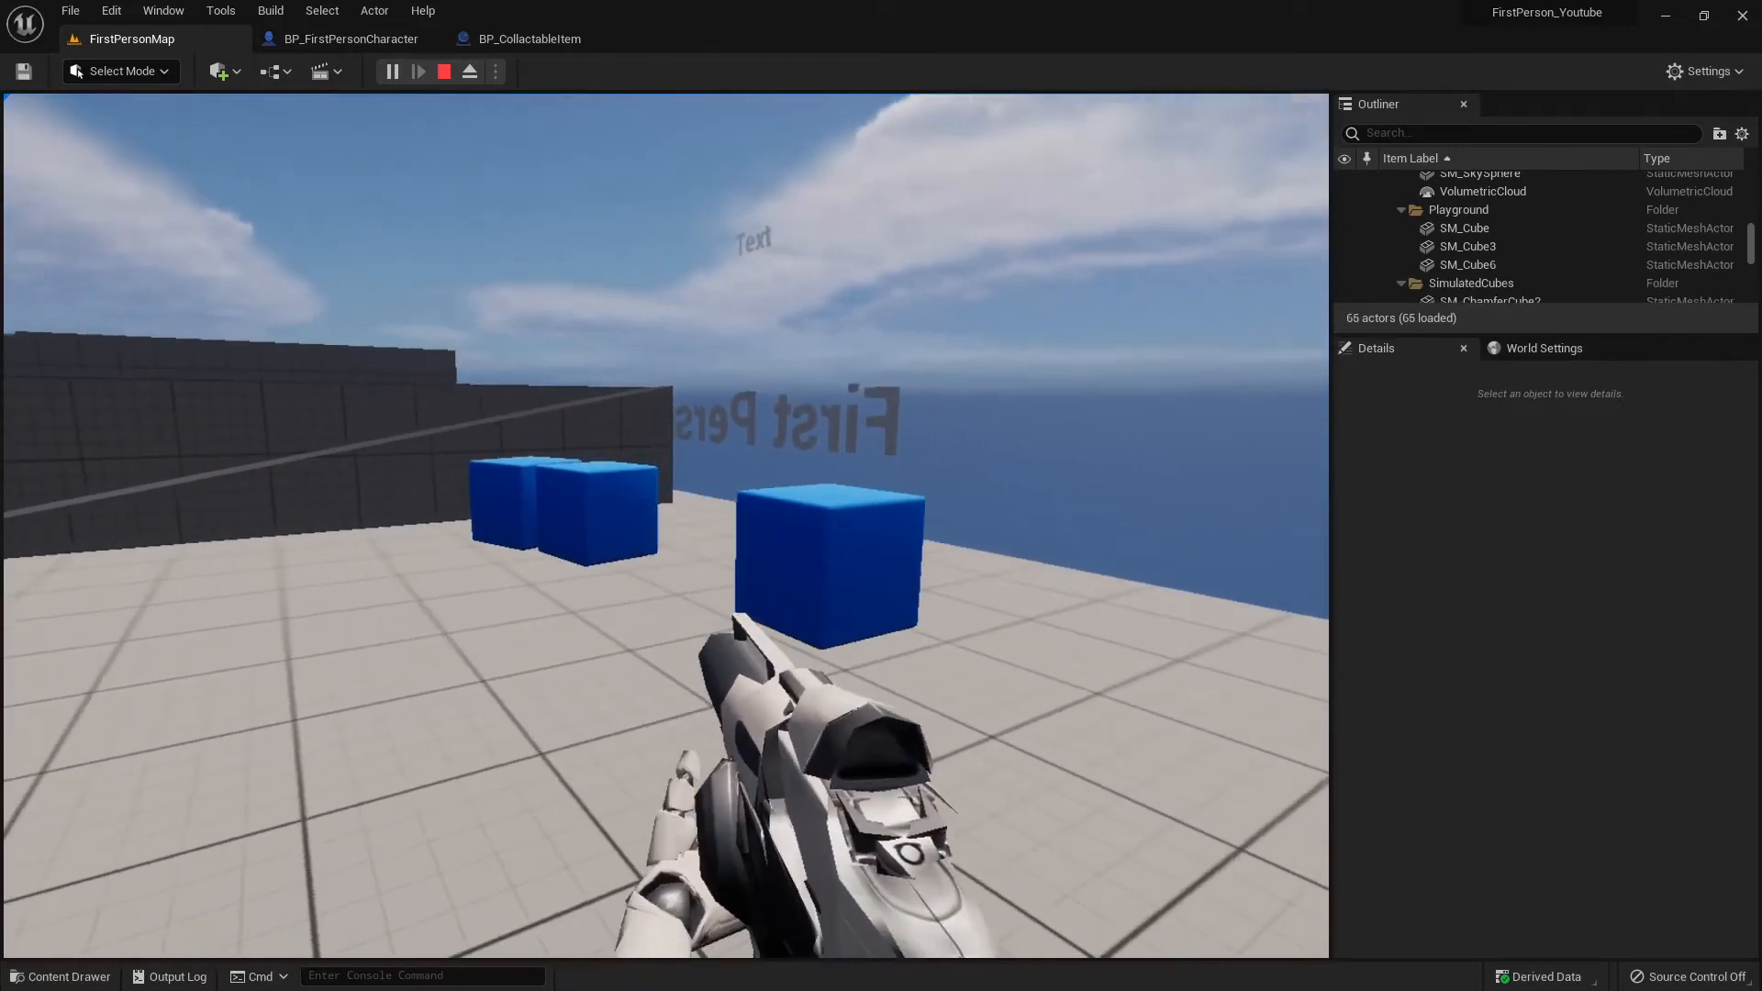
{"action": "key", "text": "Escape"}
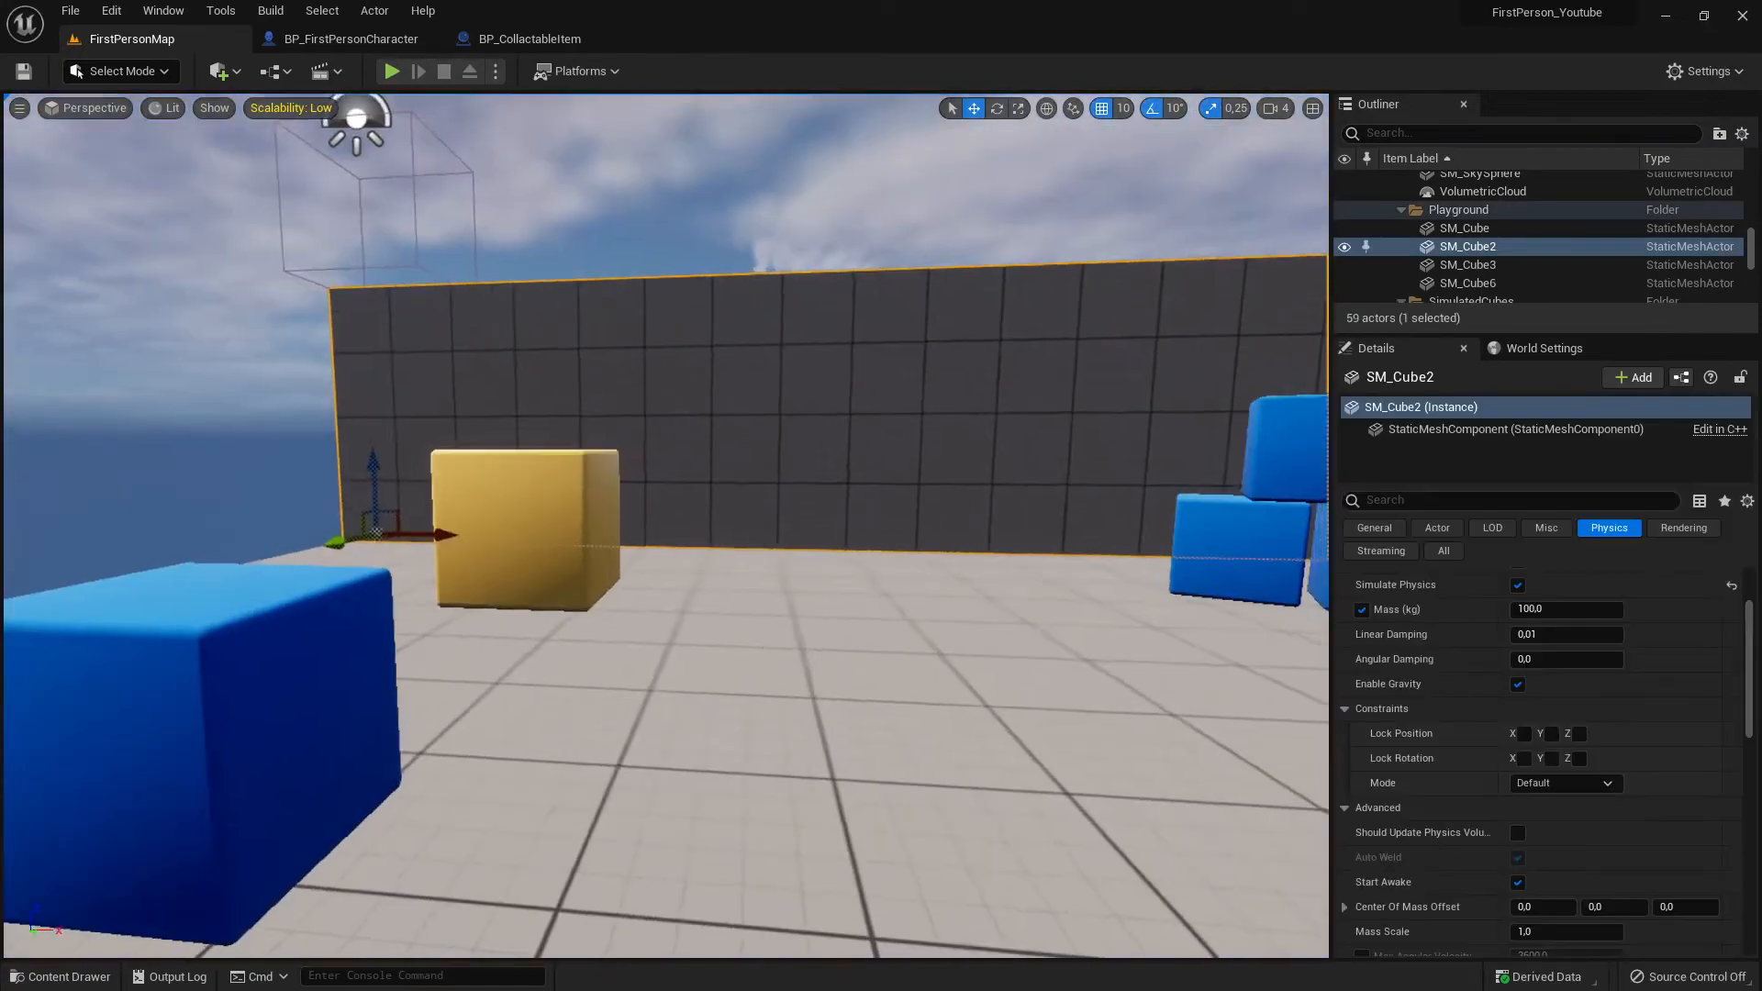
Select the yellow cube in the editor and set its mass to 10000000 kg.
{"action": "key", "text": "s"}
{"action": "right_click_drag", "start_coordinate": [395, 504], "coordinate": [247, 504]}
{"action": "key", "text": "w"}
{"action": "left_click", "coordinate": [572, 545]}
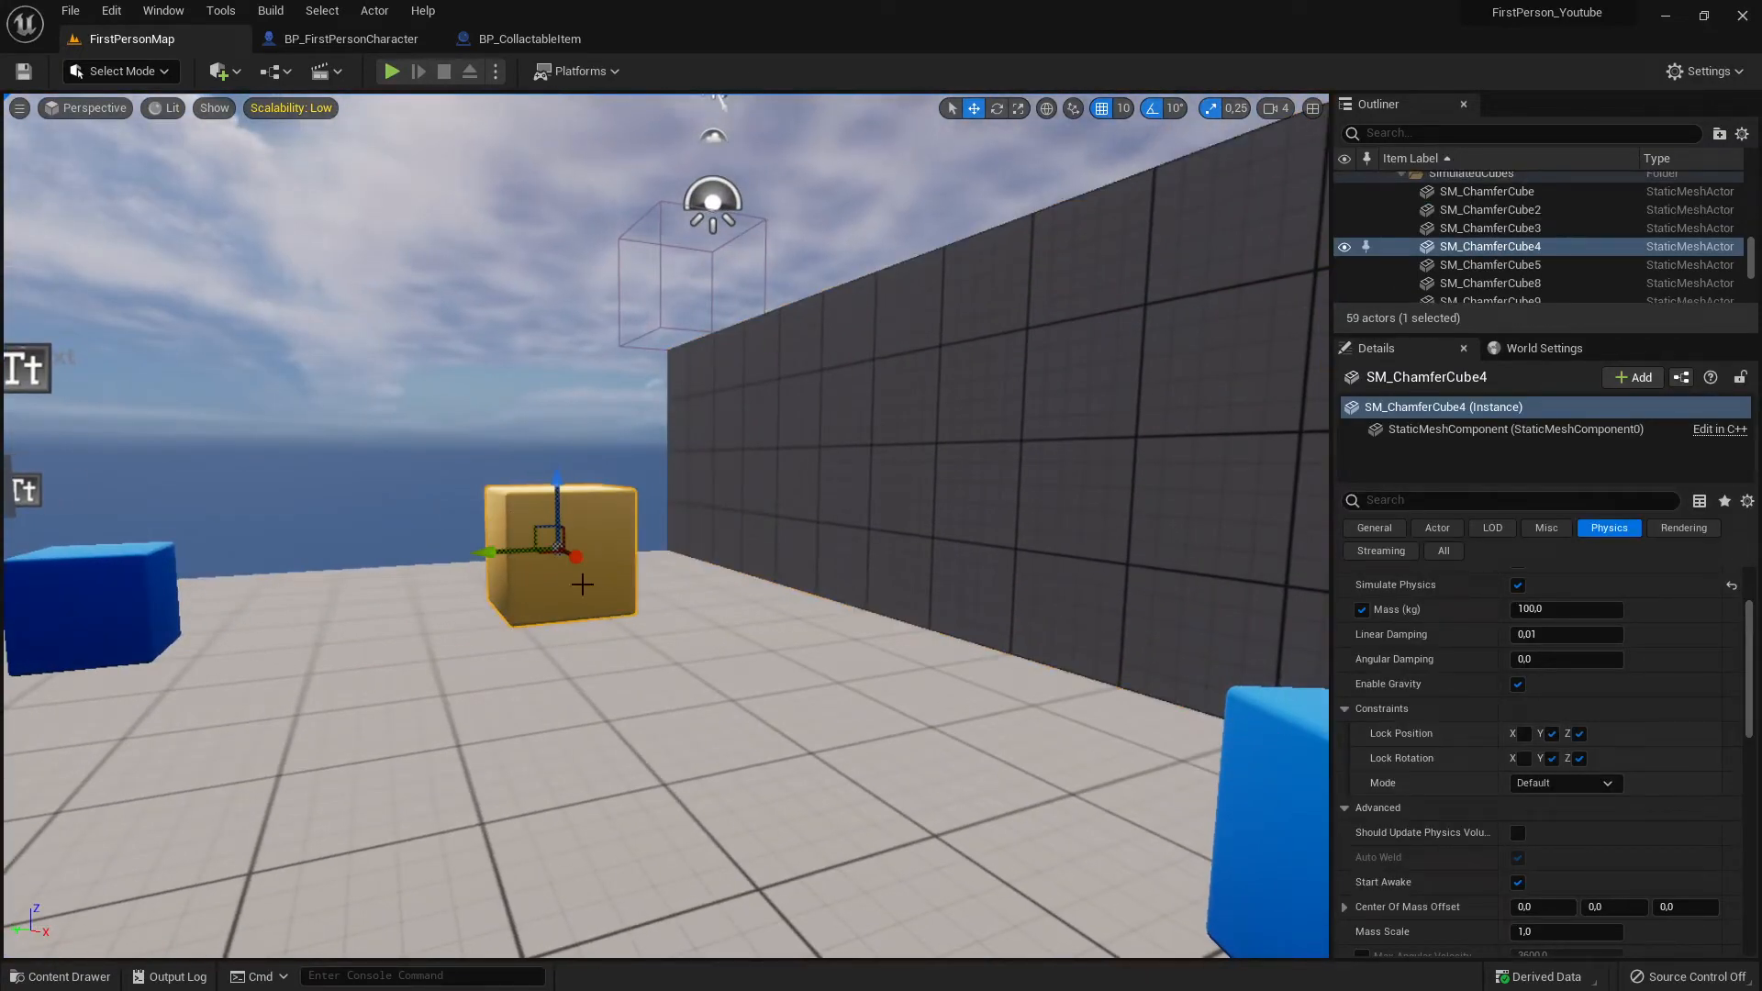
{"action": "key", "text": "w"}
{"action": "right_click_drag", "start_coordinate": [582, 584], "coordinate": [519, 604]}
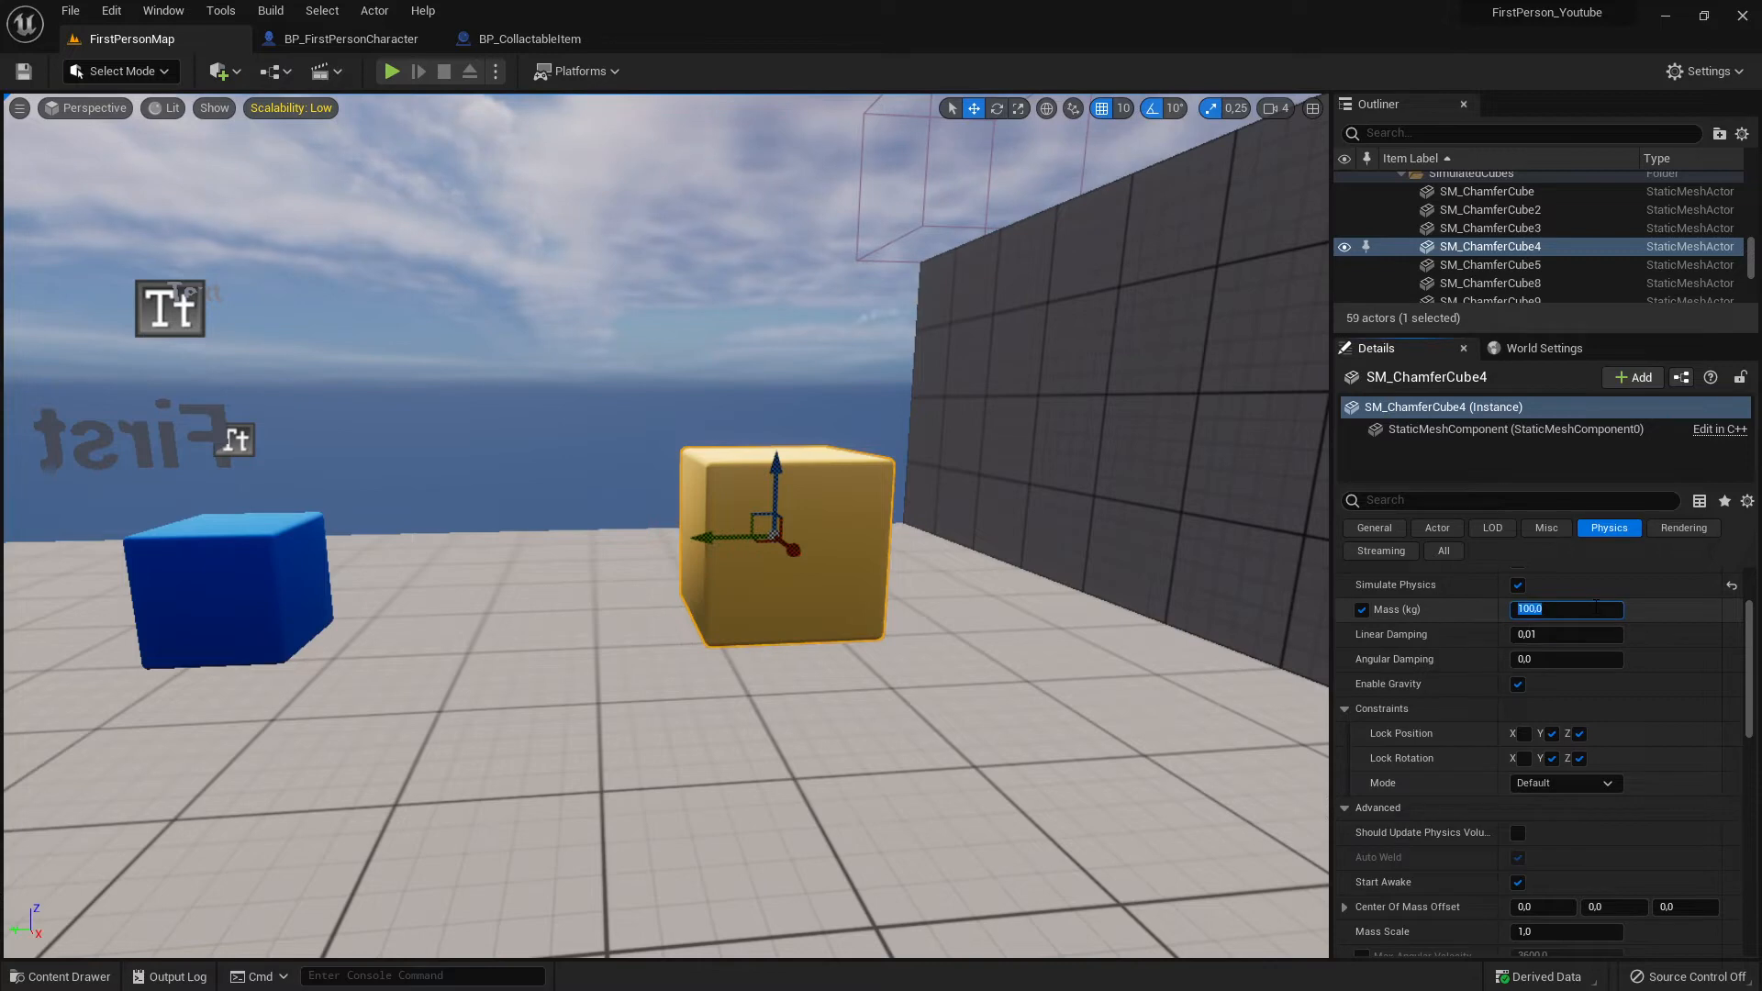
{"action": "type", "text": "10000000"}
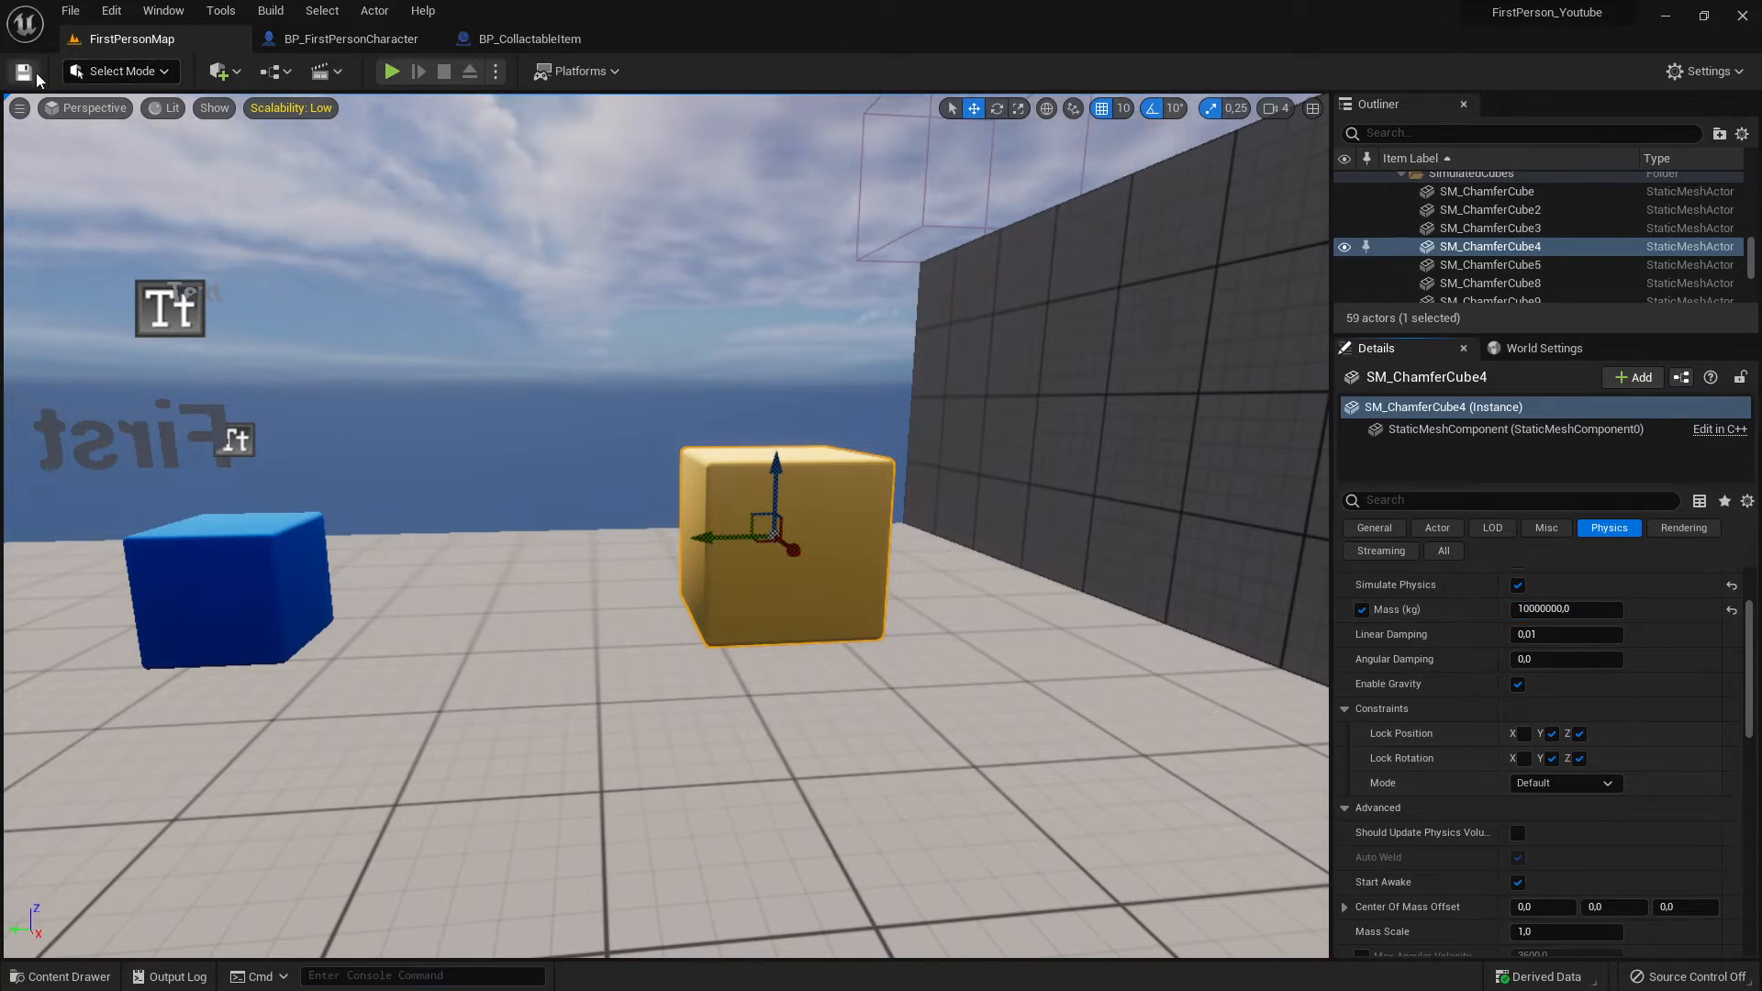
Play the level, pick up the rifle, shoot the heavy yellow cube at close range, and end the play test.
{"action": "left_click", "coordinate": [392, 71]}
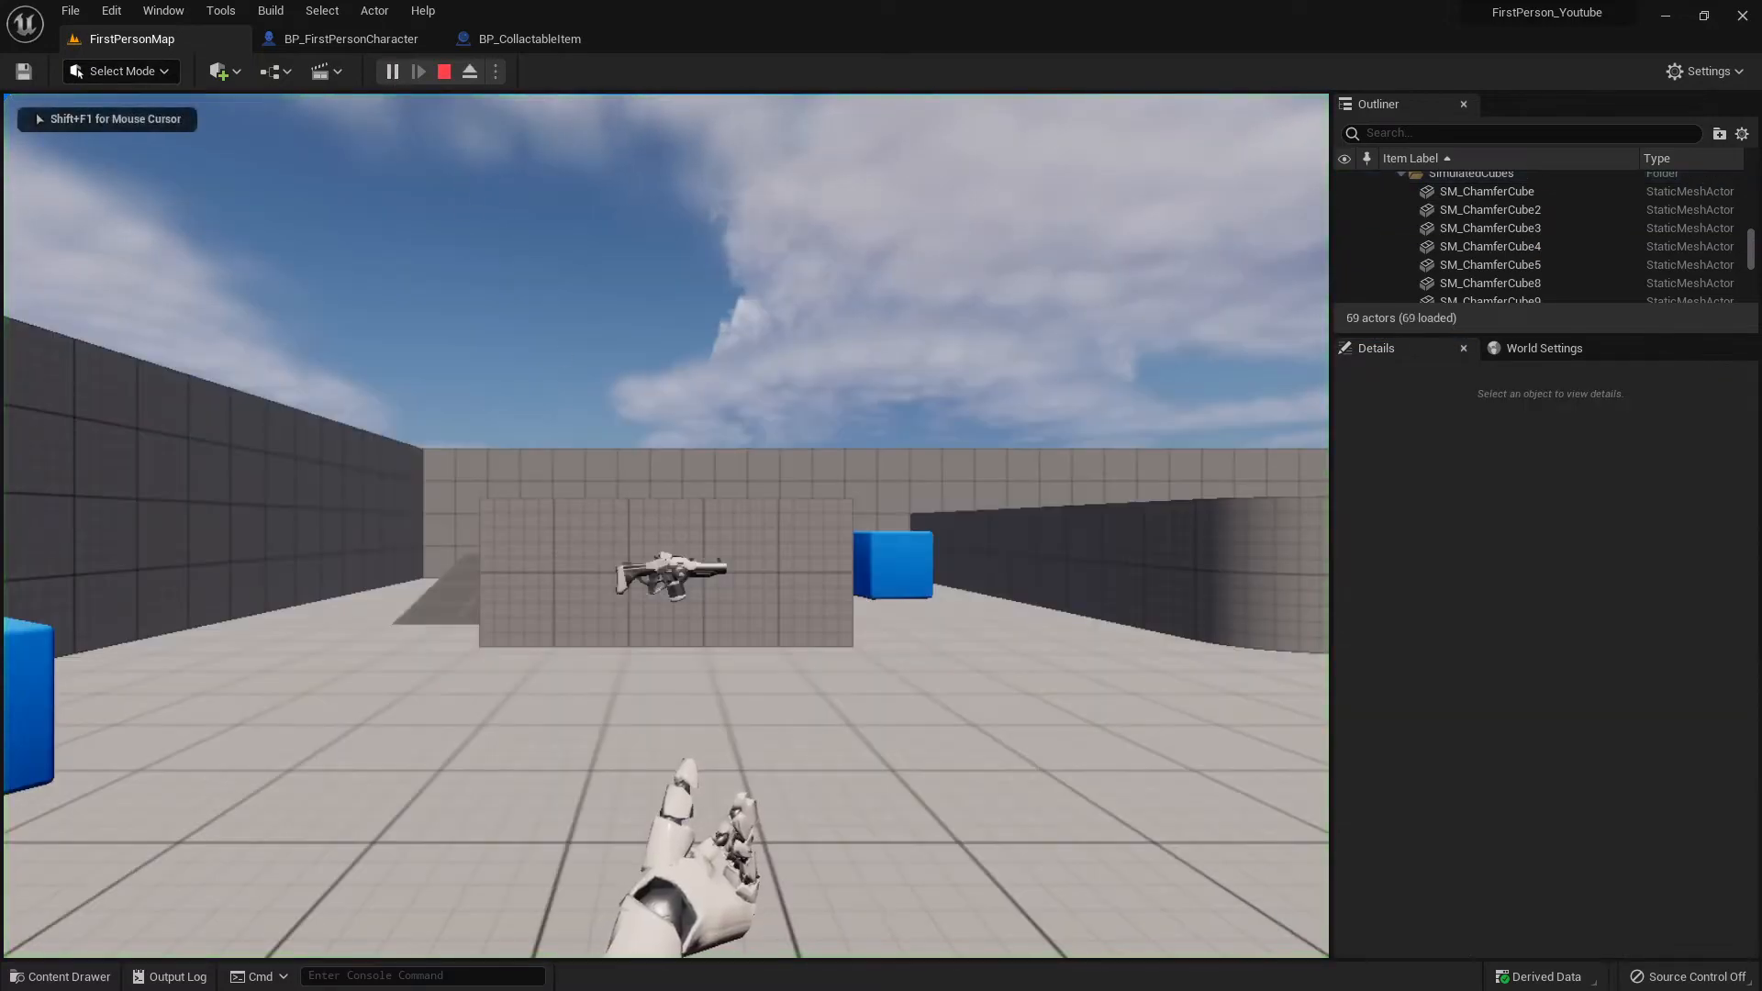
{"action": "key", "text": "w"}
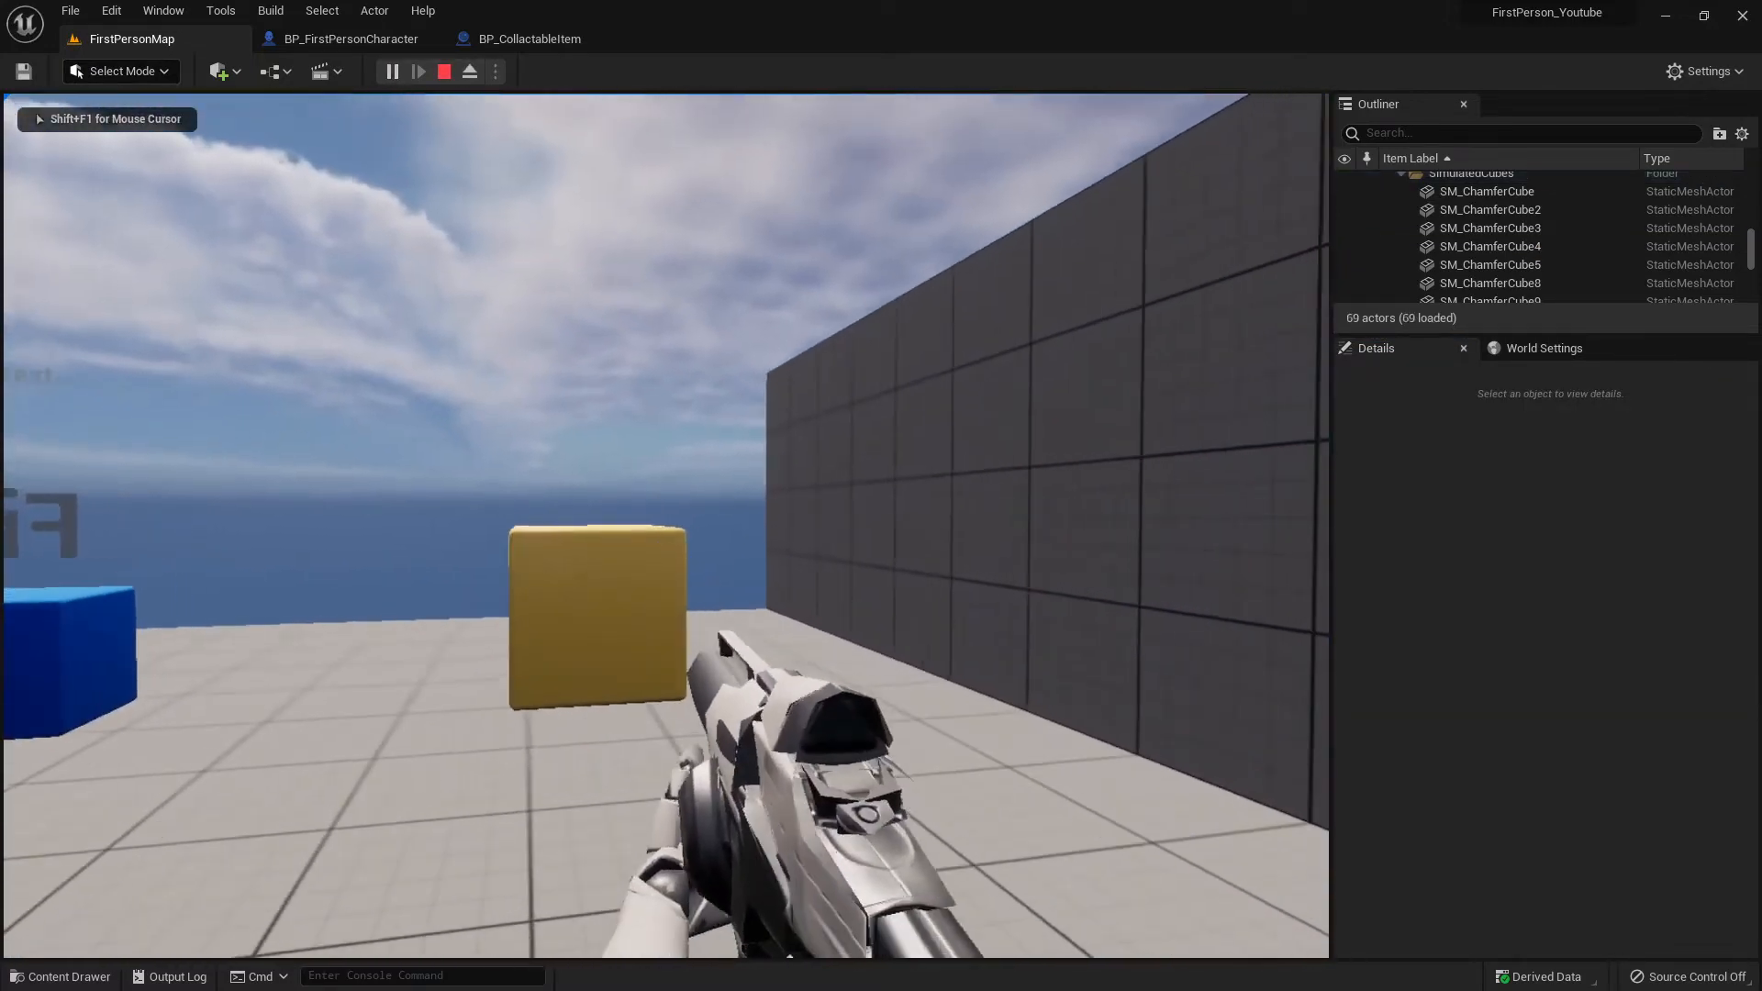
{"action": "left_click", "coordinate": [667, 525]}
{"action": "key", "text": "a"}
{"action": "left_click", "coordinate": [667, 526]}
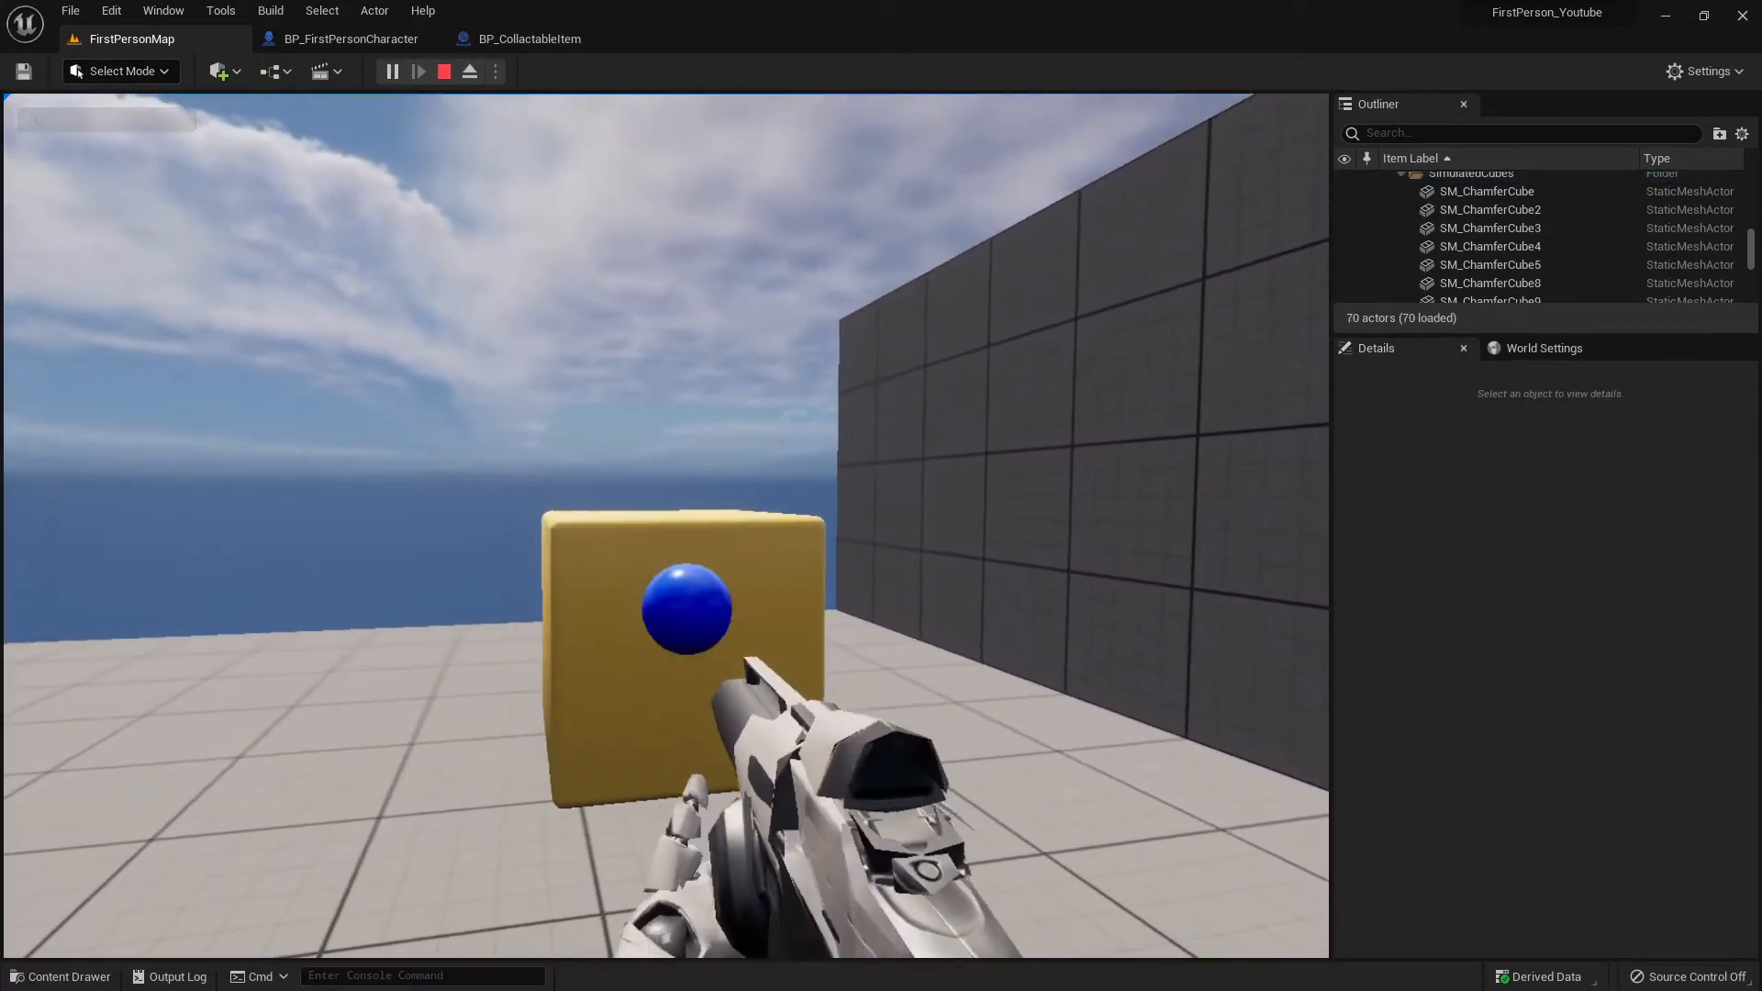
{"action": "key", "text": "s"}
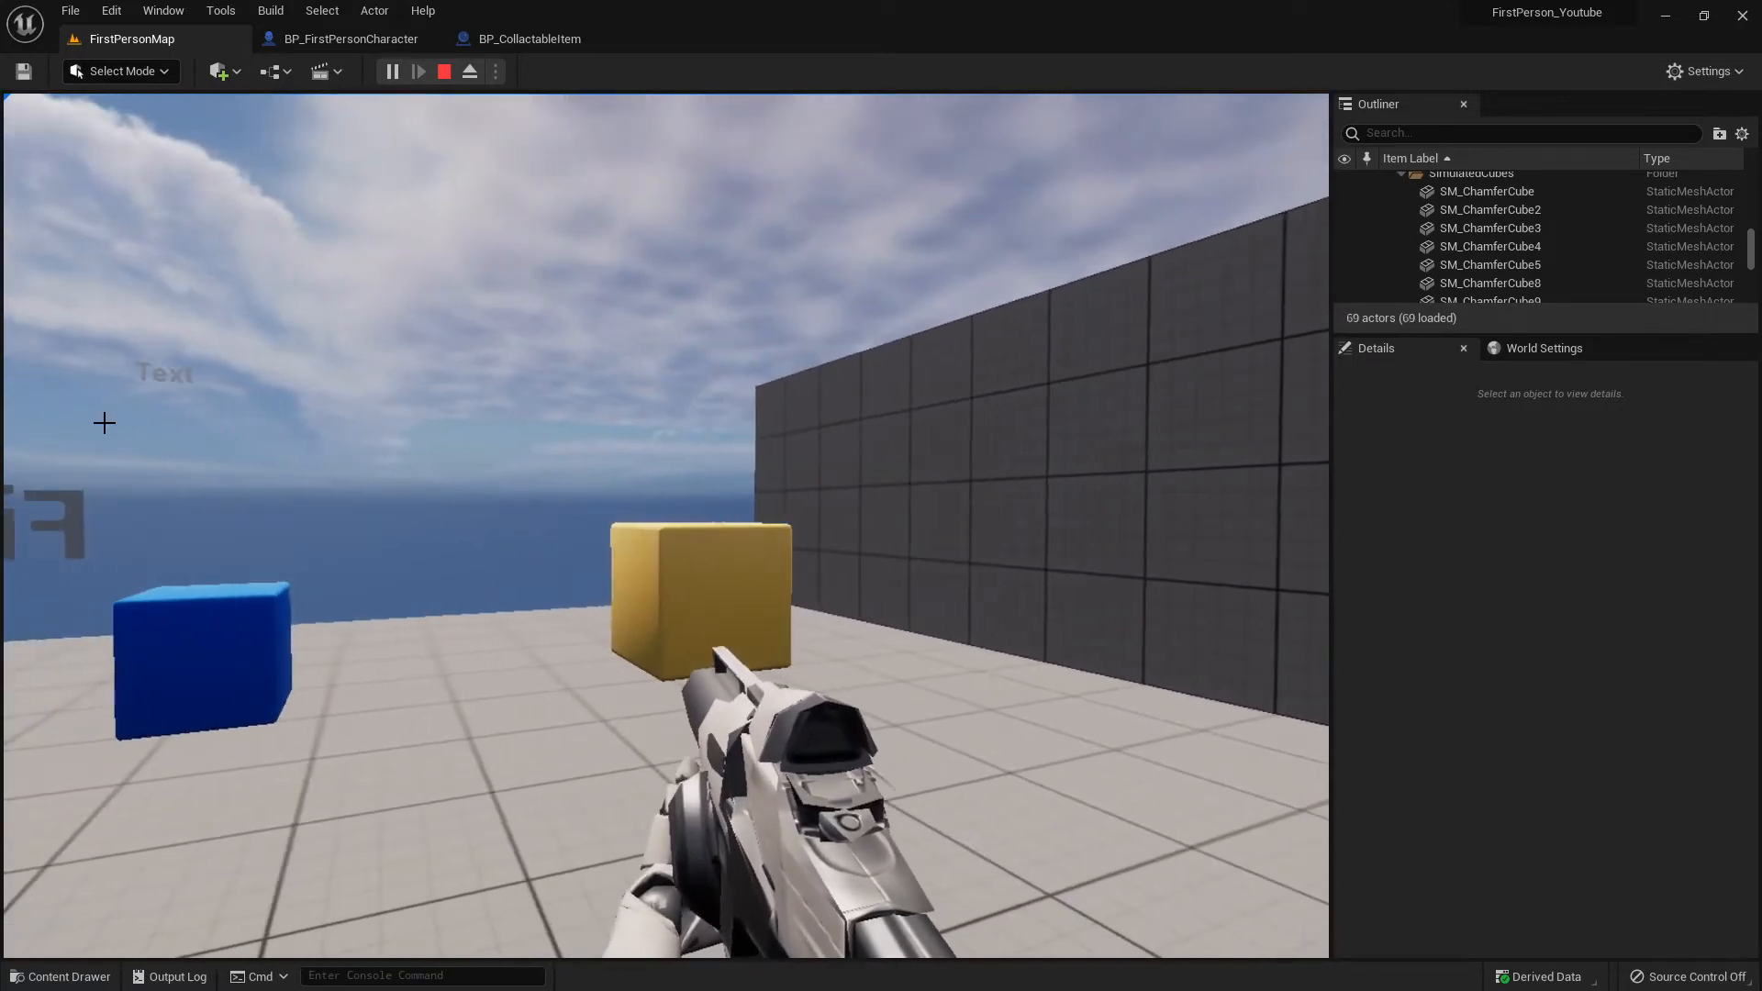
{"action": "key", "text": "Escape"}
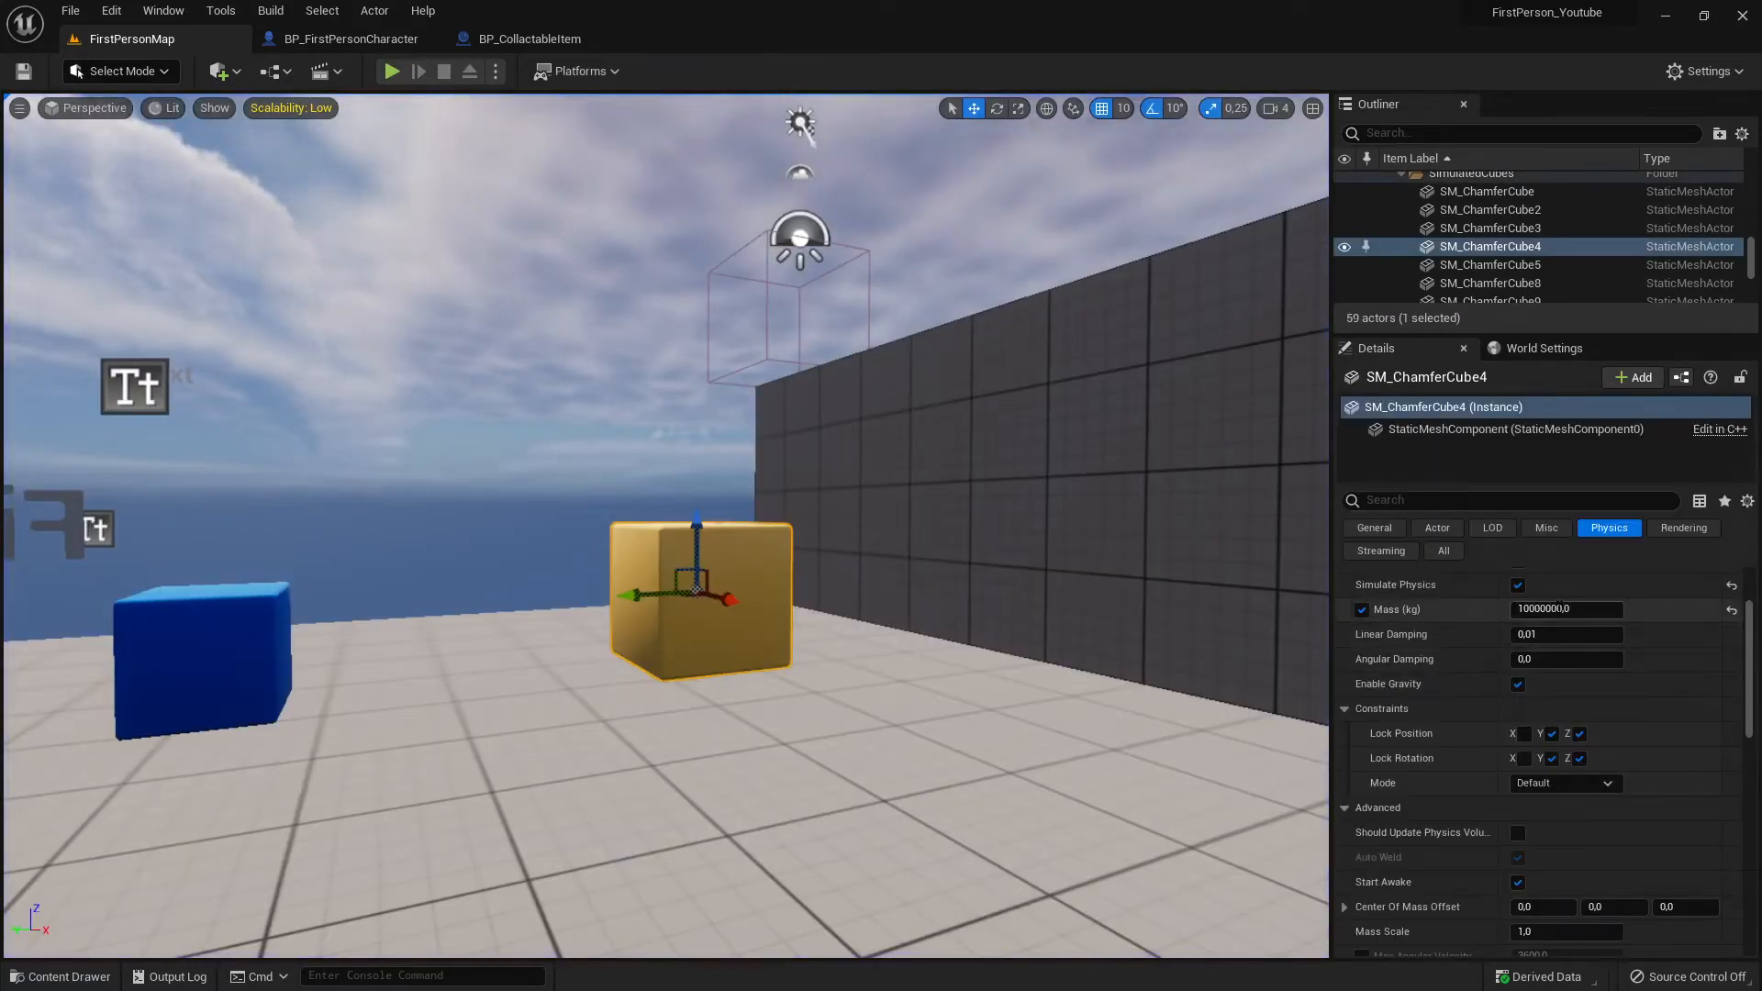
Set the yellow cube's mass to 100 kg.
{"action": "left_click", "coordinate": [1585, 609]}
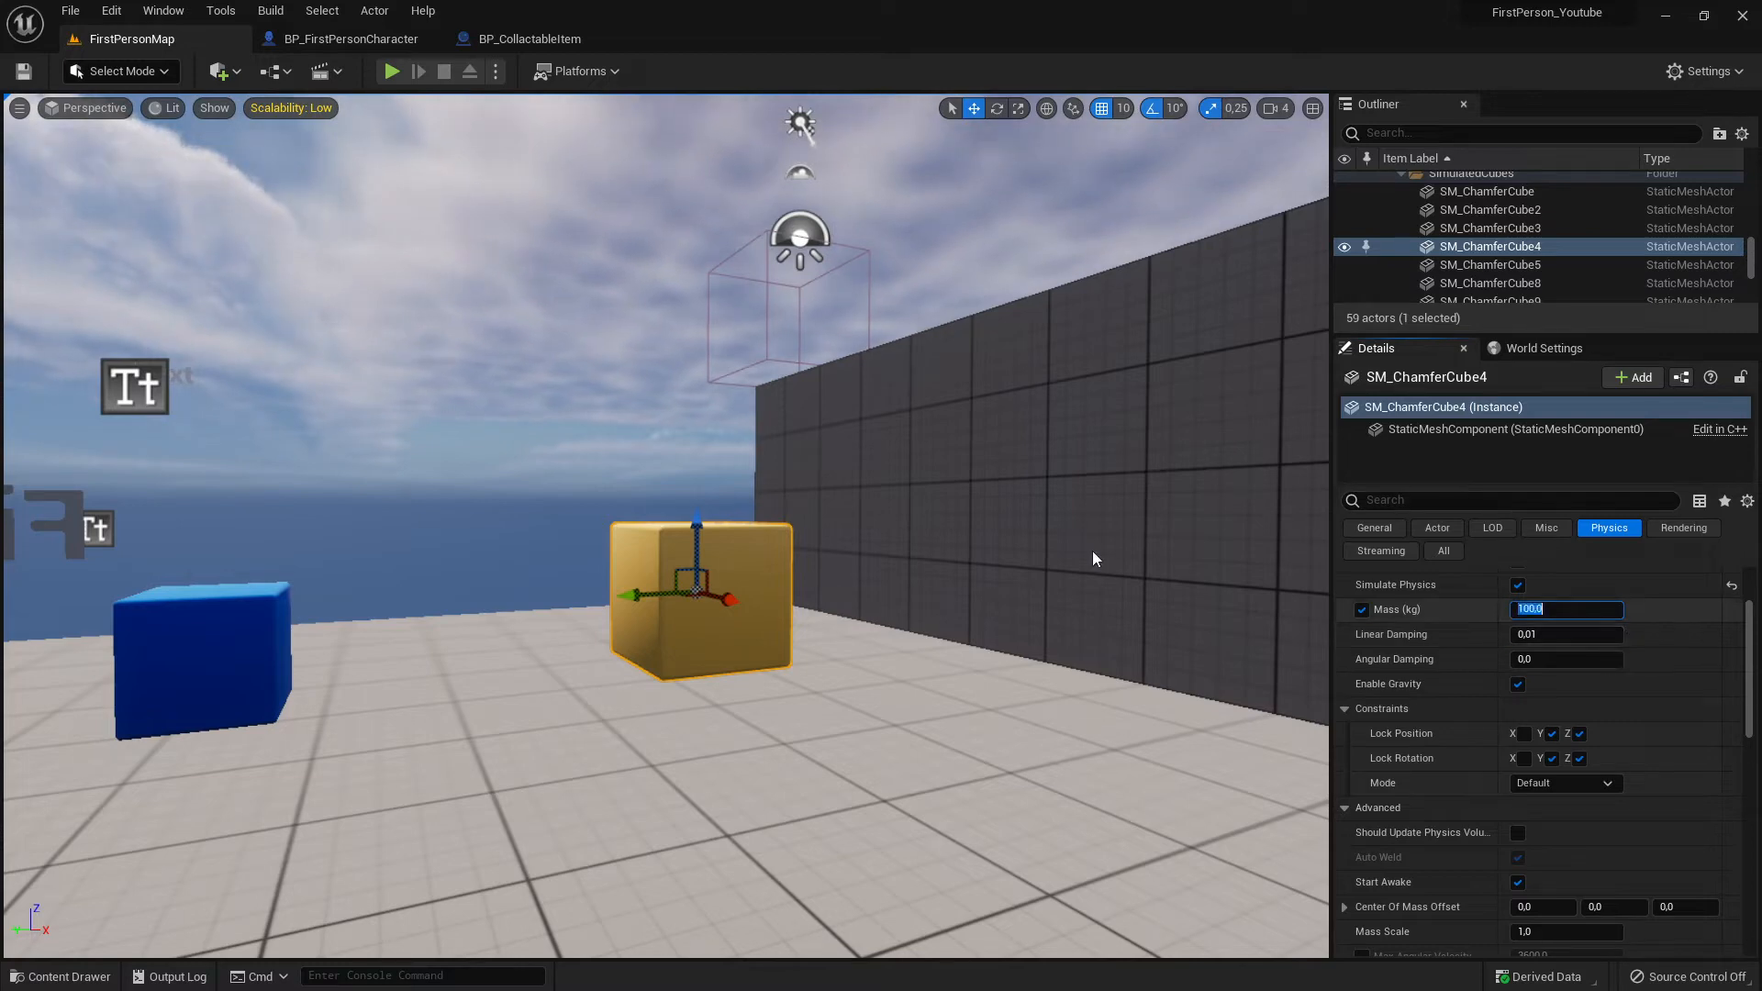
{"action": "key", "text": "w"}
{"action": "right_click_drag", "start_coordinate": [615, 483], "coordinate": [510, 483]}
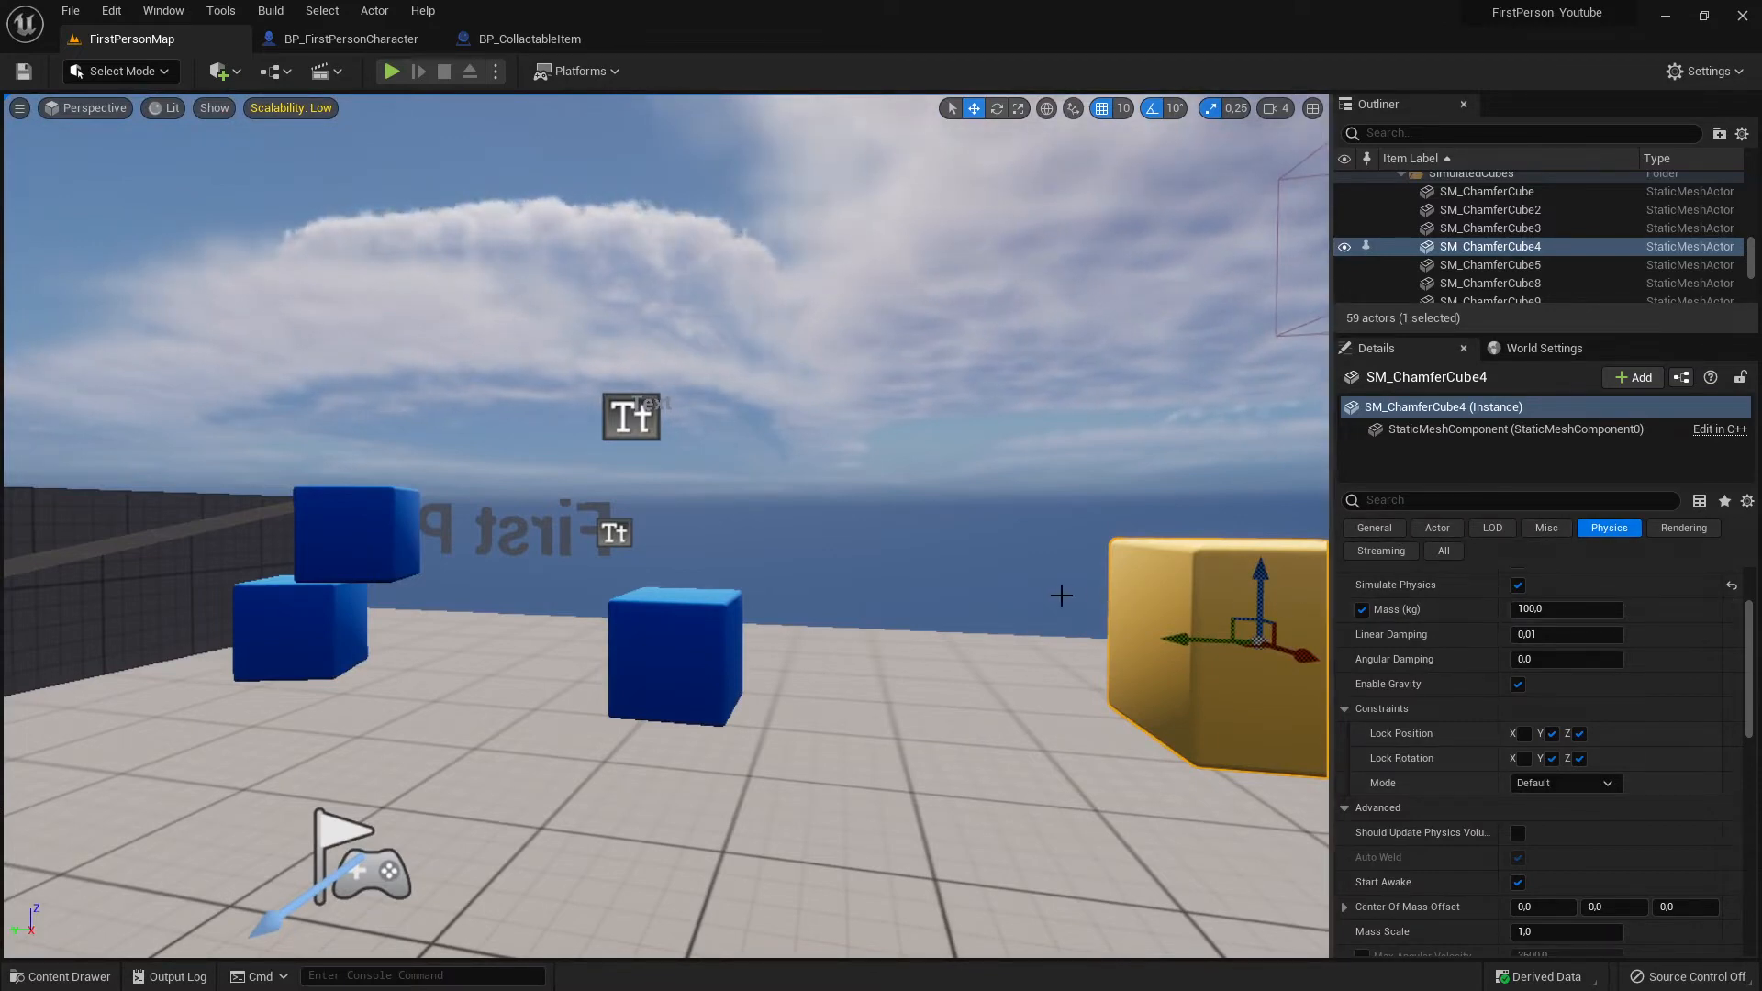
Select the single blue cube near the yellow one and raise it vertically, high above the floor.
{"action": "right_click_drag", "start_coordinate": [1061, 596], "coordinate": [1303, 593]}
{"action": "key", "text": "w"}
{"action": "right_click_drag", "start_coordinate": [1219, 692], "coordinate": [1551, 720]}
{"action": "key", "text": "w"}
{"action": "left_click", "coordinate": [982, 643]}
{"action": "right_click_drag", "start_coordinate": [1125, 660], "coordinate": [1105, 653]}
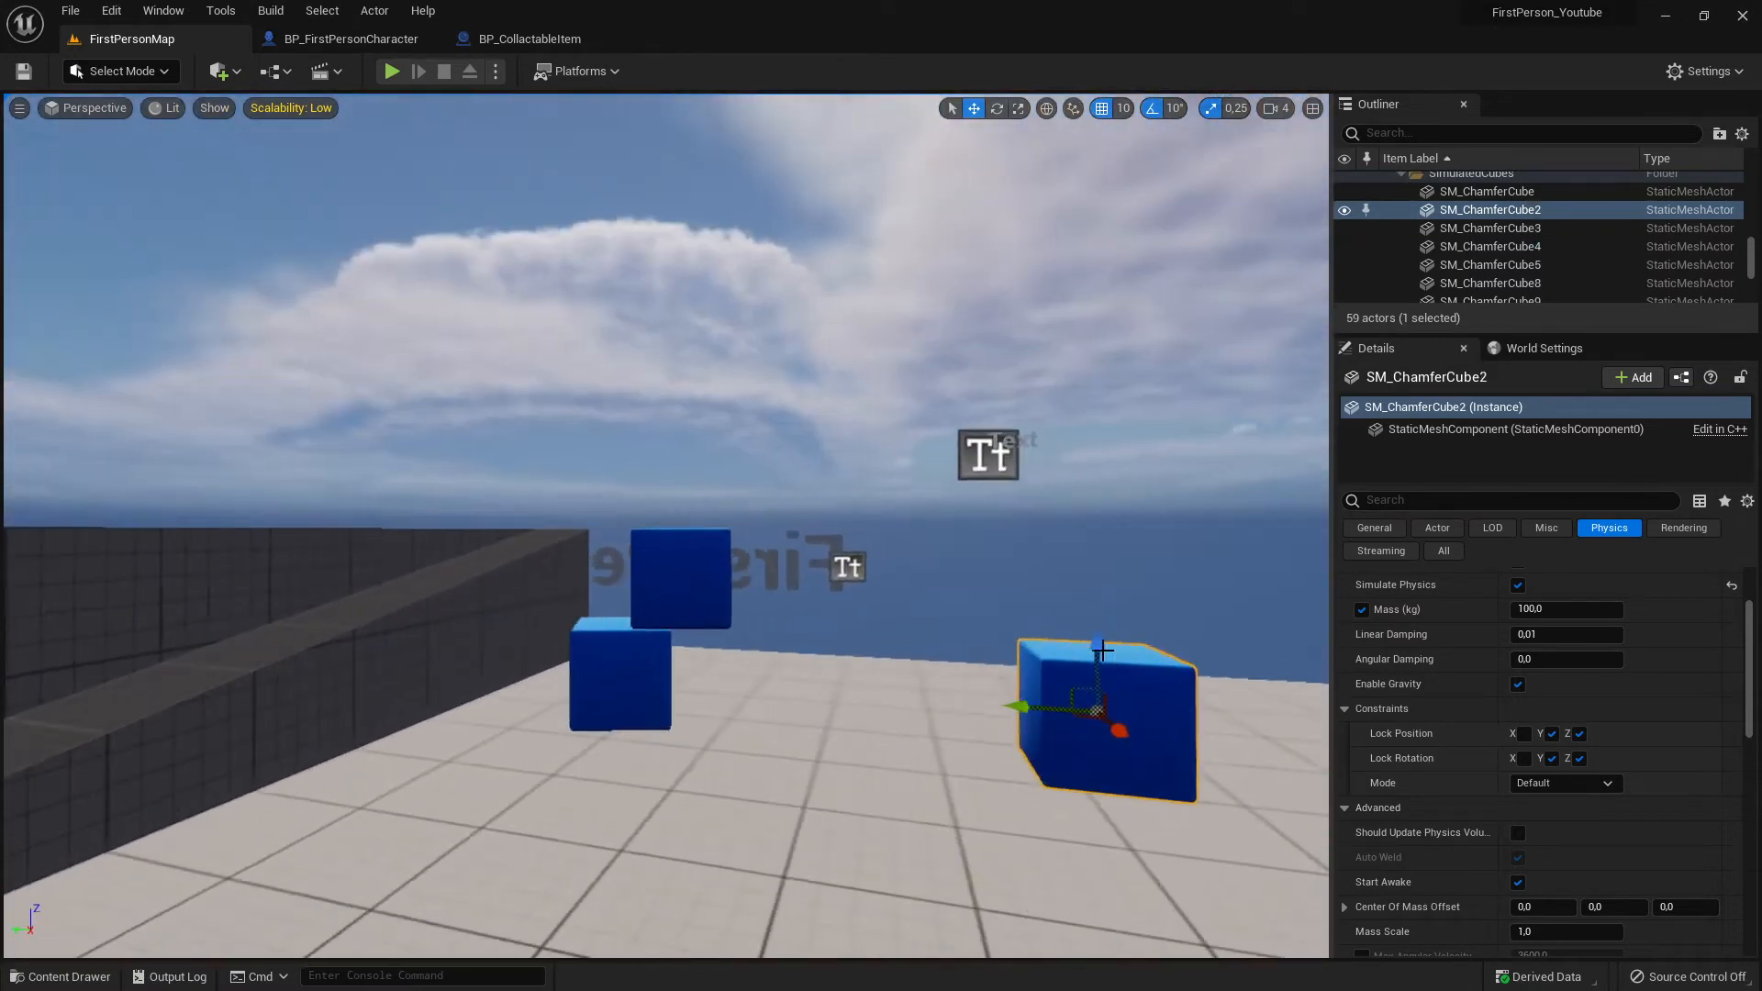
{"action": "left_click_drag", "start_coordinate": [1085, 644], "coordinate": [1086, 156]}
{"action": "right_click_drag", "start_coordinate": [924, 366], "coordinate": [1005, 363]}
{"action": "key", "text": "s"}
Play the level, walk around beneath the raised blue cube to see whether it falls, and end the play test.
{"action": "left_click", "coordinate": [391, 71]}
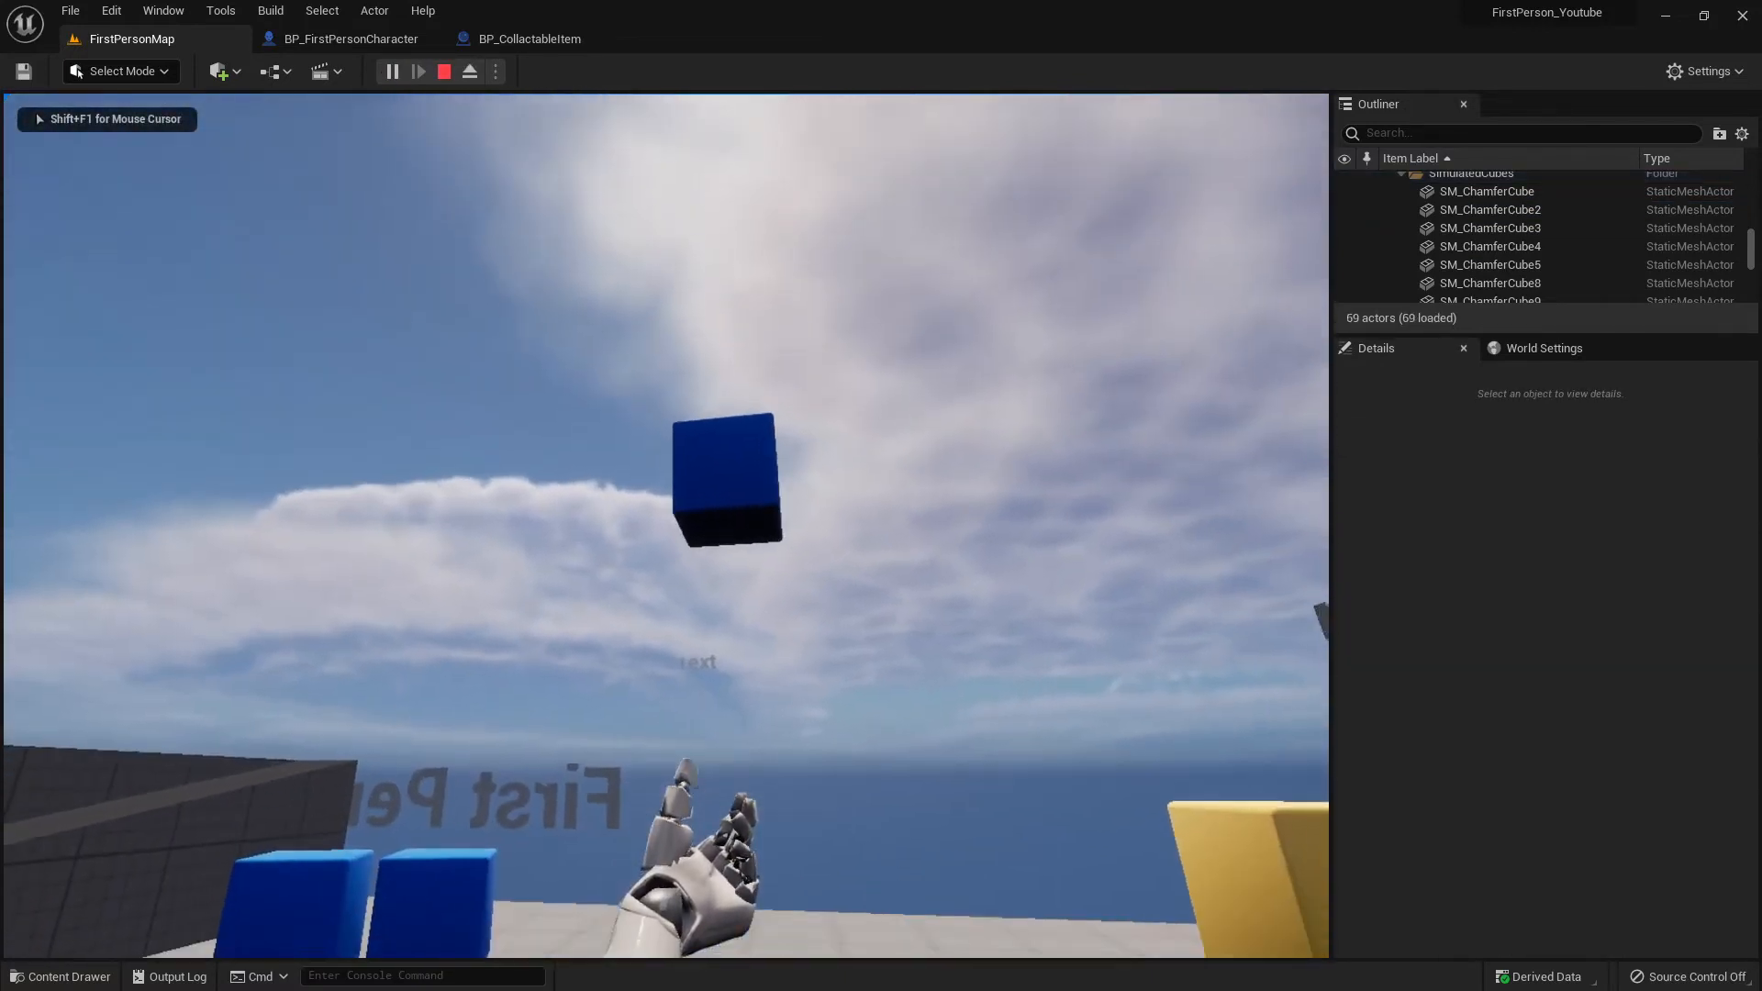
{"action": "key", "text": "a"}
{"action": "key", "text": "w"}
{"action": "key", "text": "d"}
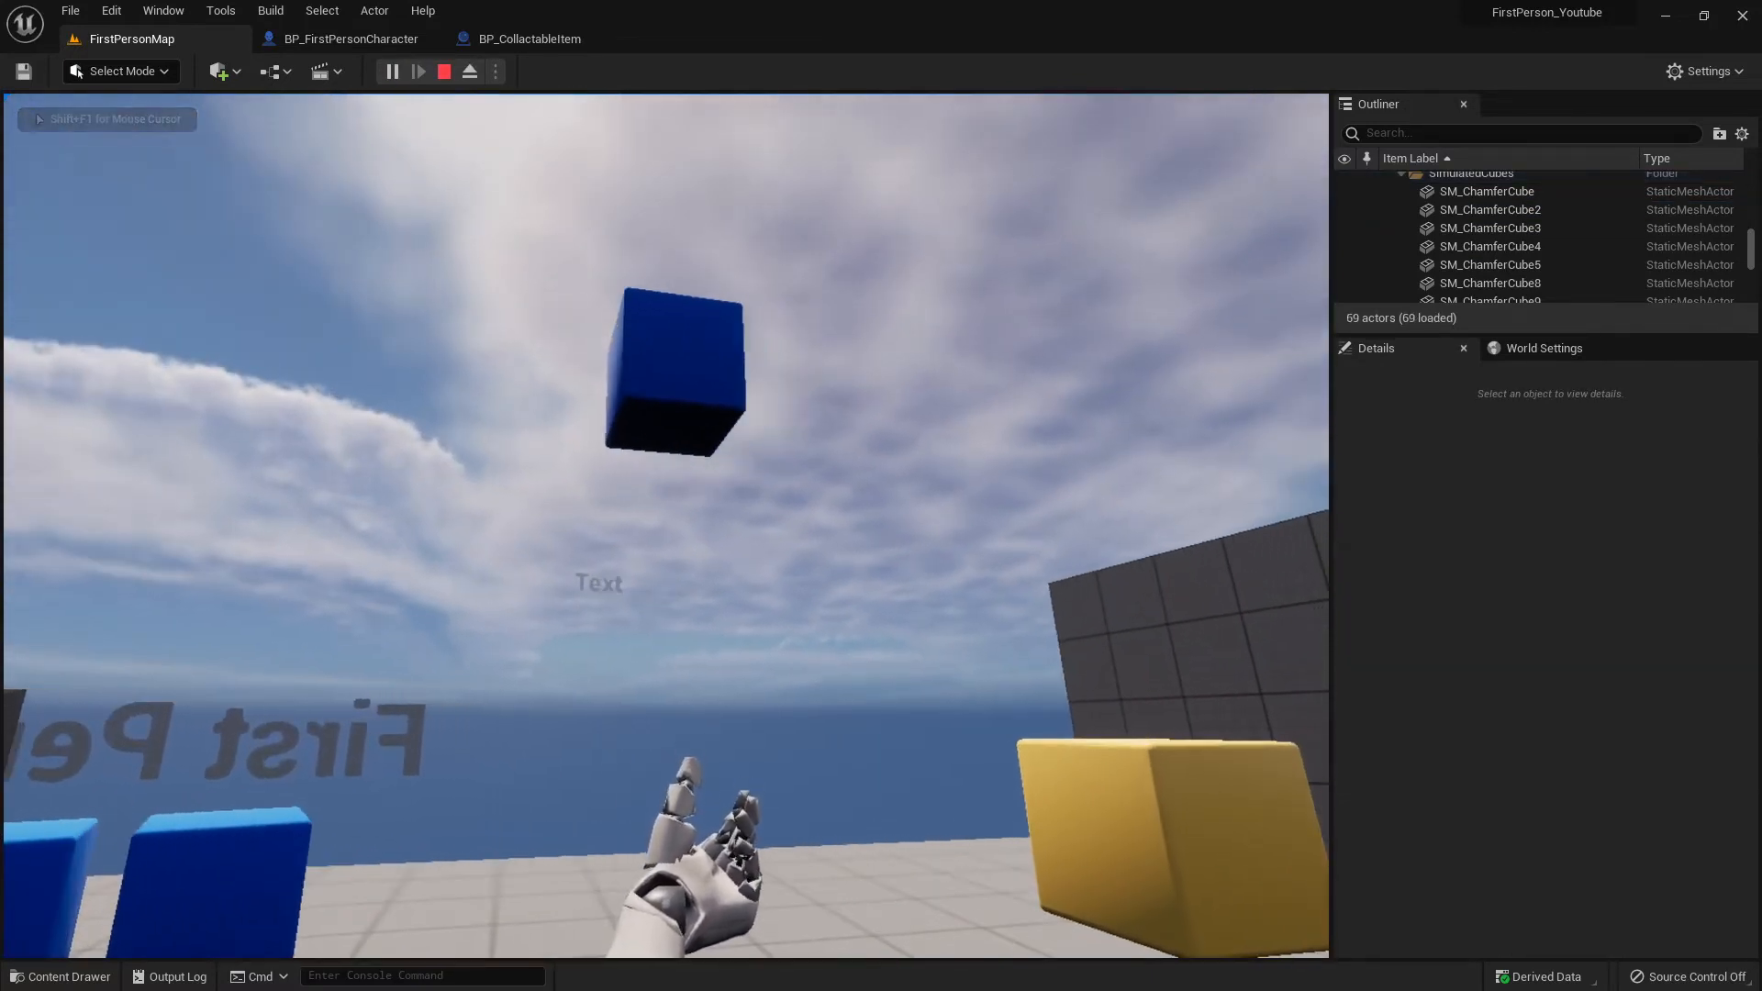
{"action": "key", "text": "Escape"}
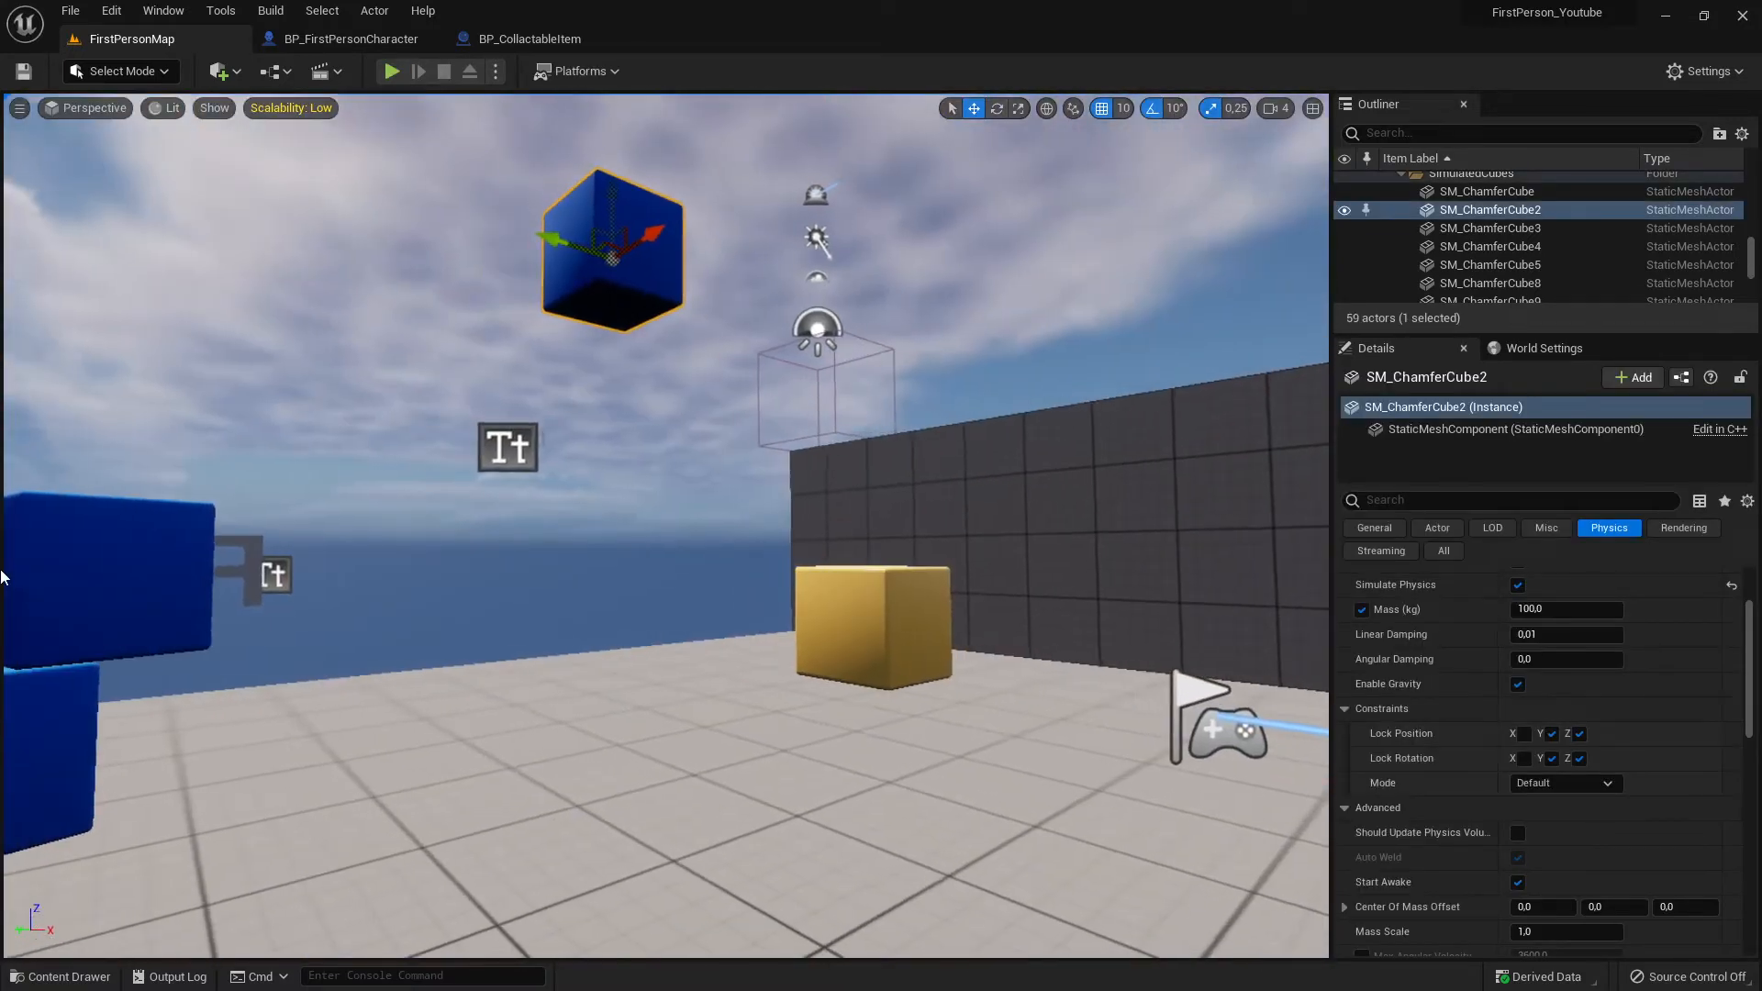
Select the upper cube of the remaining blue stack and raise it vertically, high above the floor.
{"action": "right_click_drag", "start_coordinate": [478, 580], "coordinate": [335, 580]}
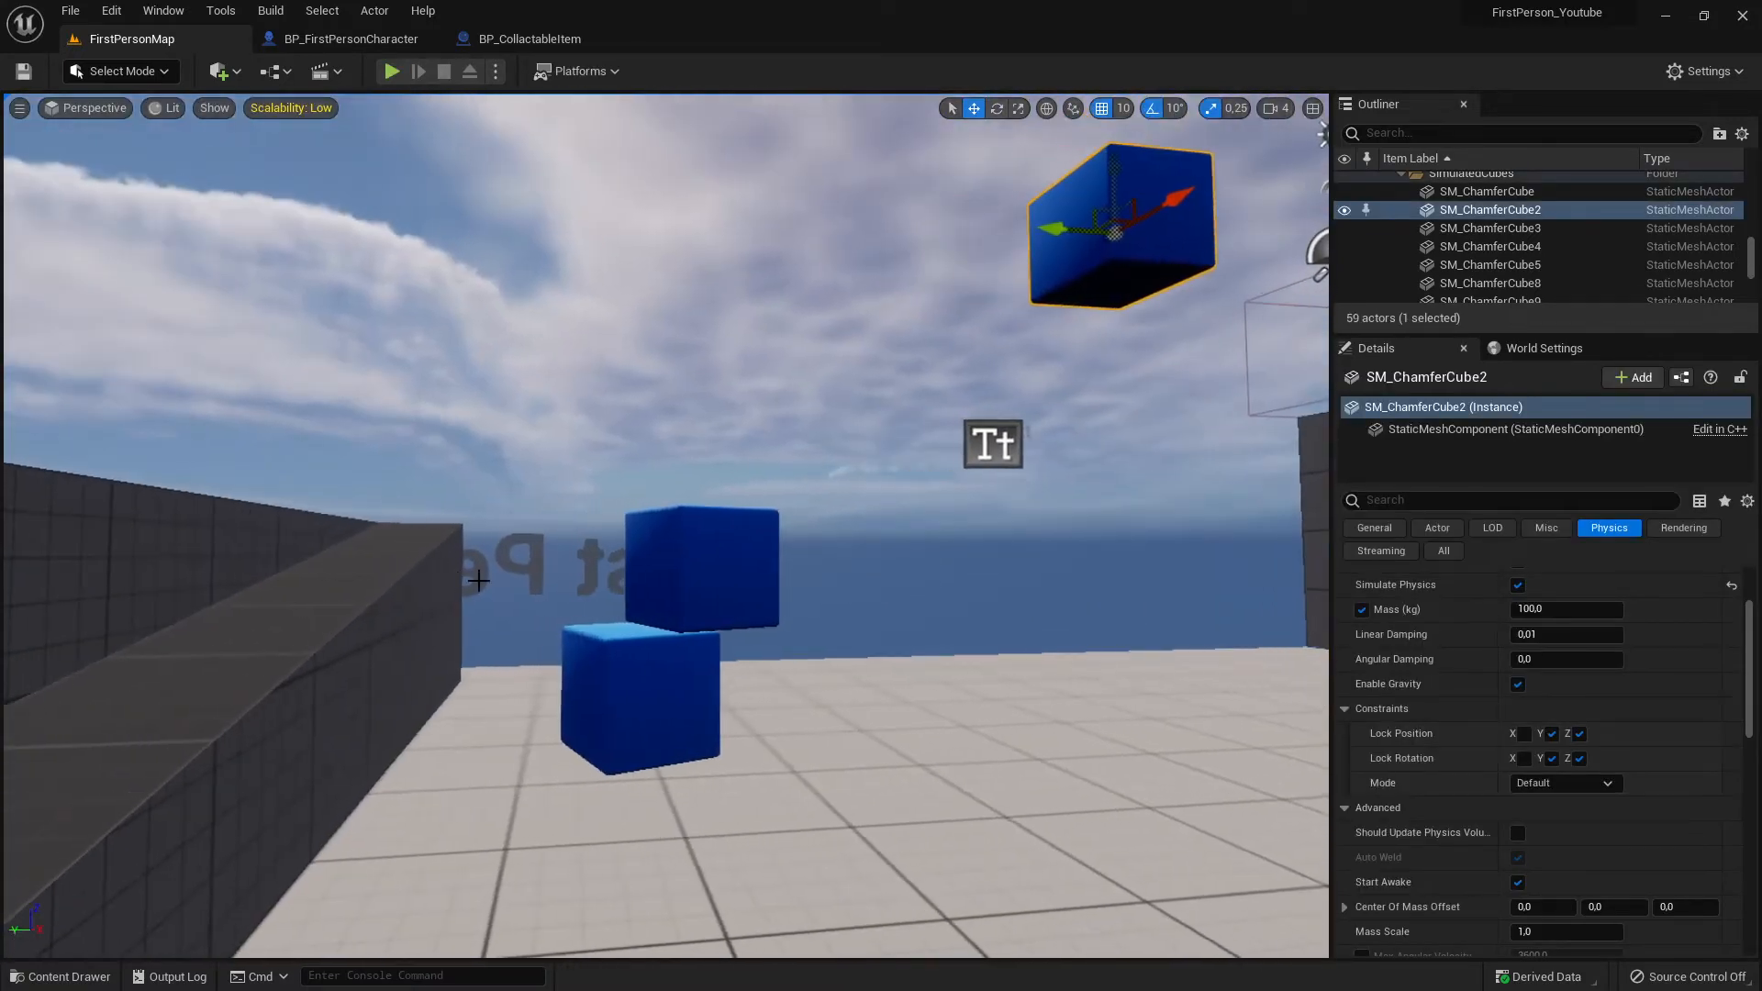
{"action": "left_click", "coordinate": [652, 551]}
{"action": "left_click_drag", "start_coordinate": [707, 508], "coordinate": [708, 37]}
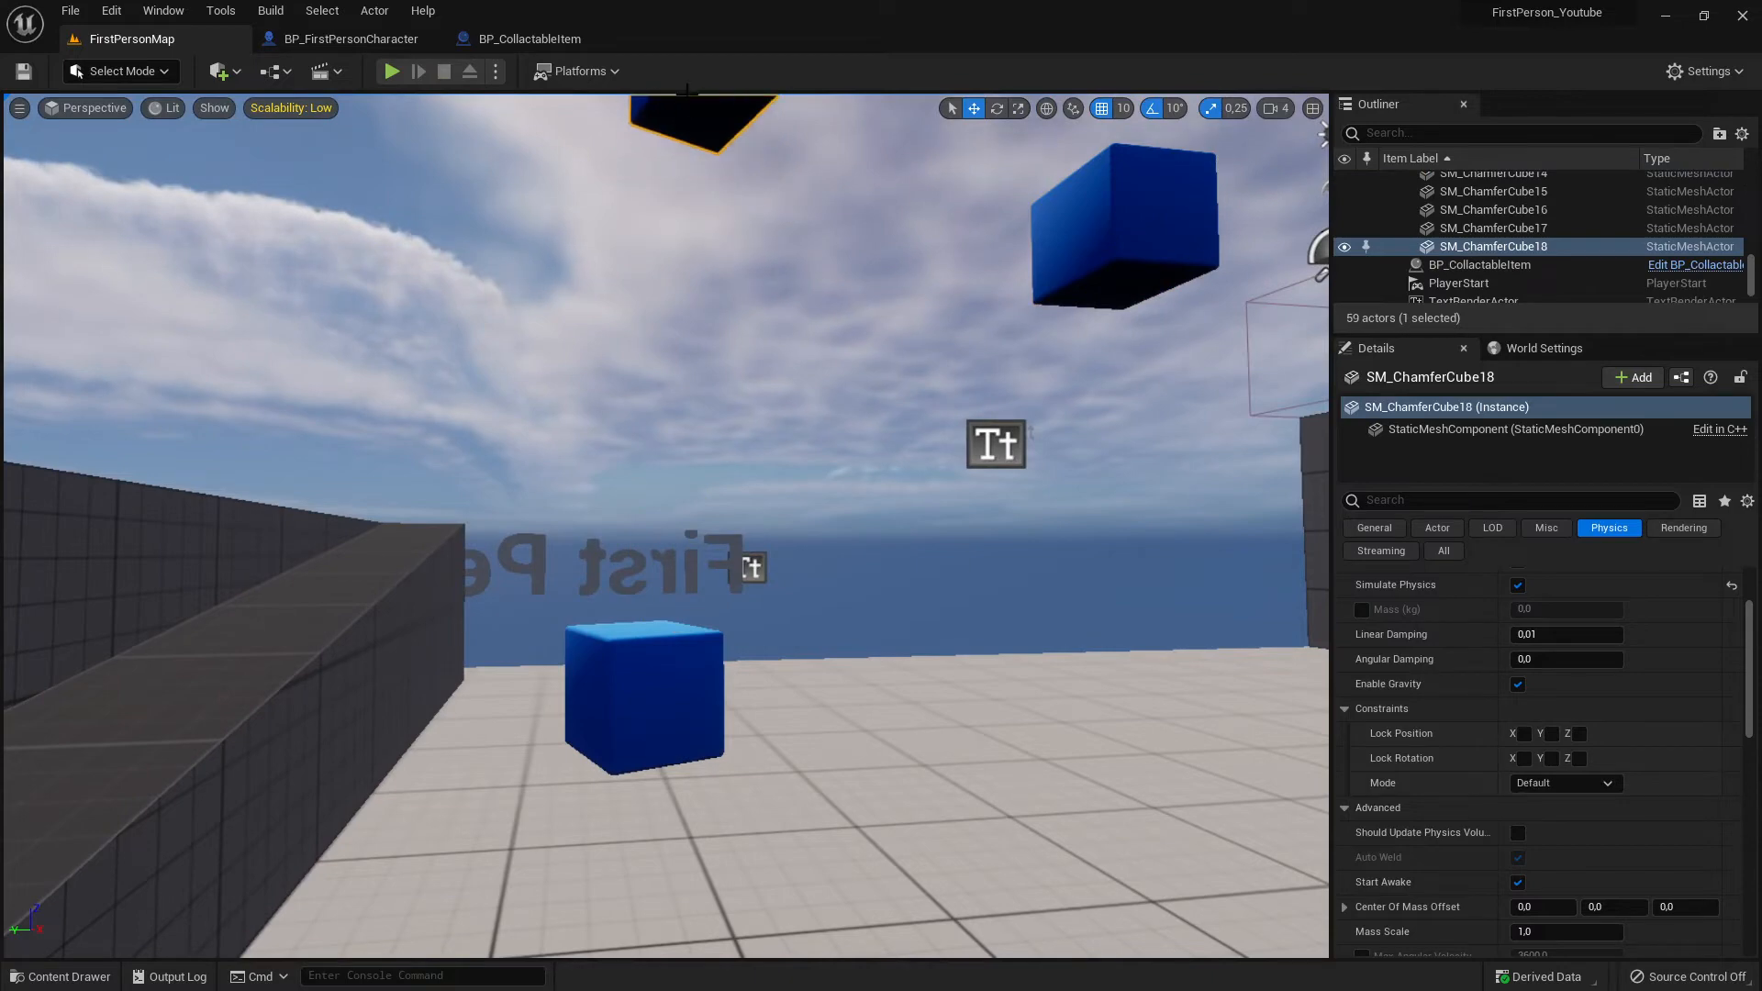
{"action": "right_click_drag", "start_coordinate": [702, 275], "coordinate": [668, 158]}
{"action": "key", "text": "s"}
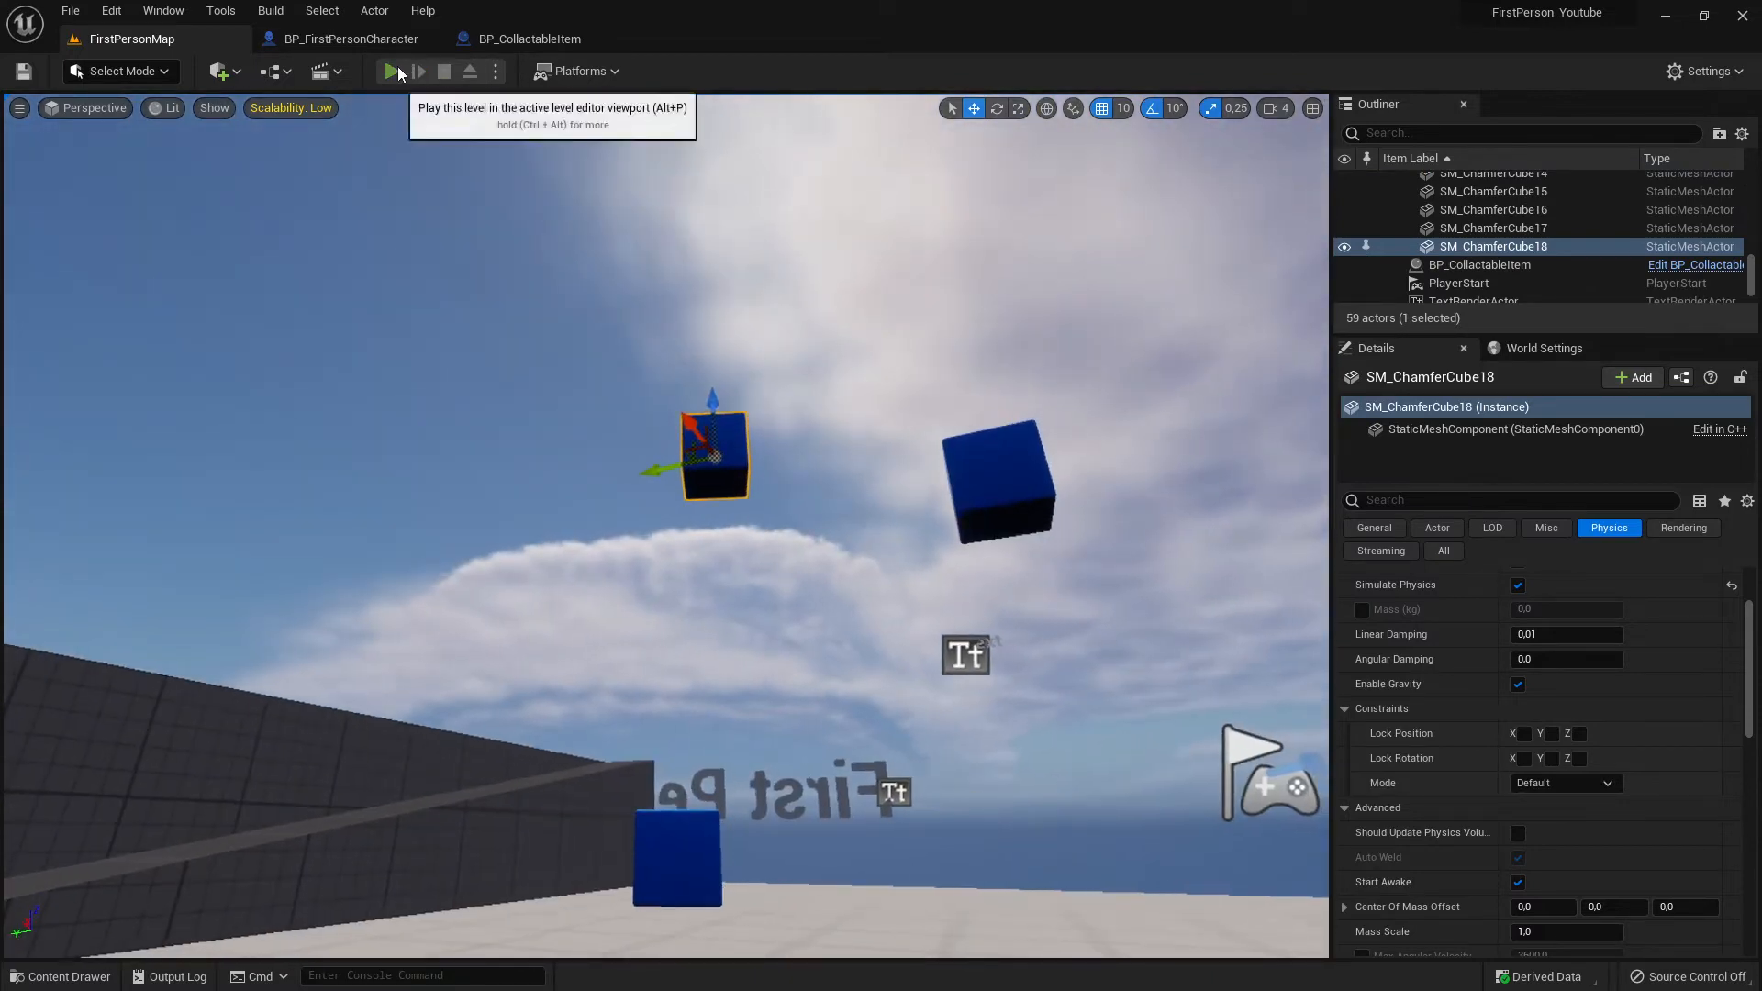
Play the level, pick up the rifle, shoot the floating blue cube from below, and end the play test.
{"action": "left_click", "coordinate": [395, 69]}
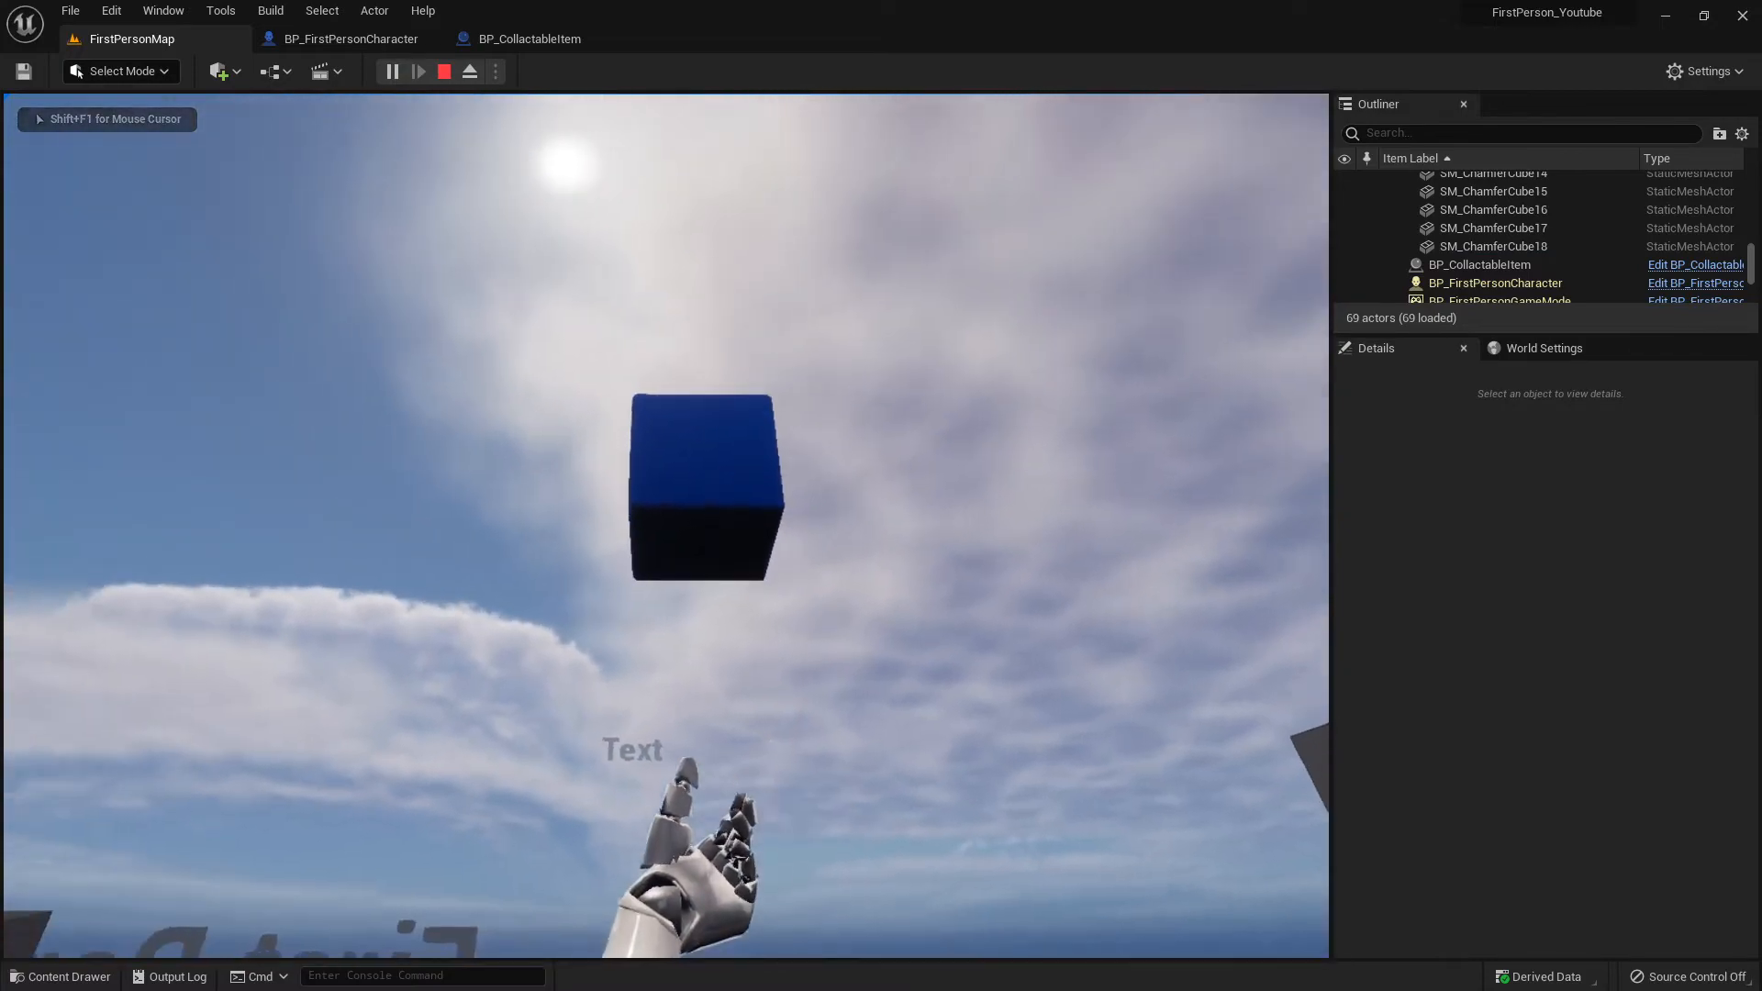
{"action": "key", "text": "w"}
{"action": "key", "text": "w"}
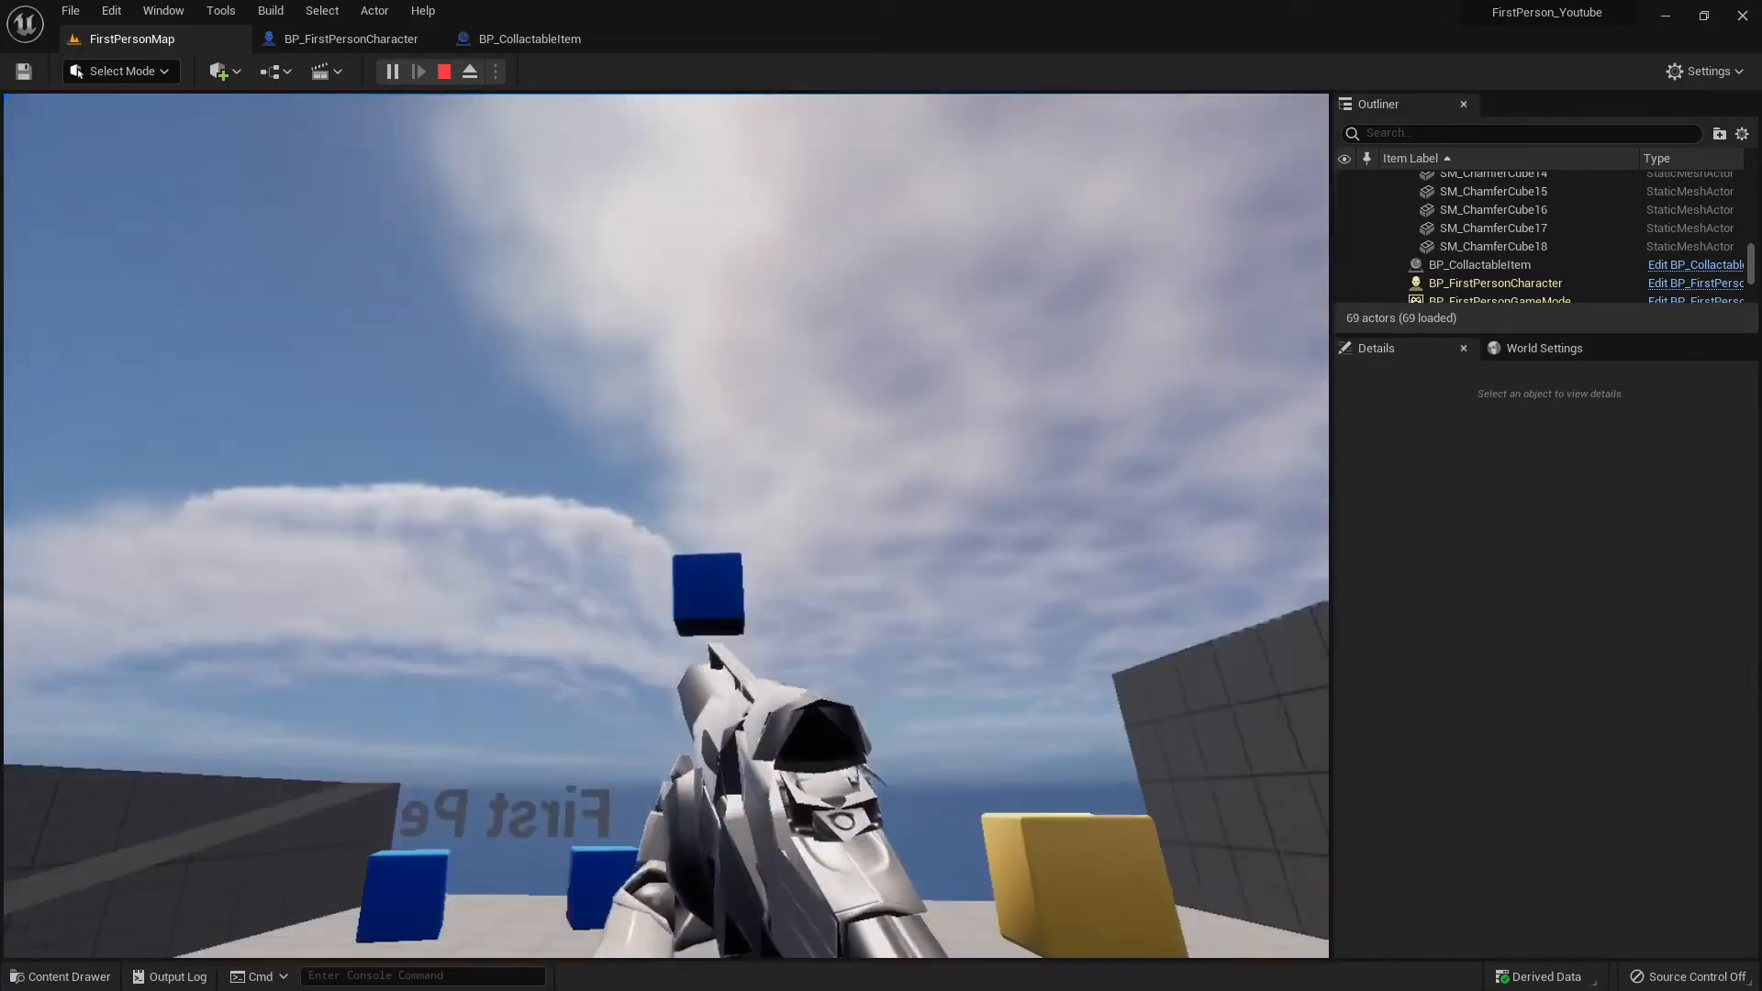
{"action": "key", "text": "space"}
{"action": "left_click", "coordinate": [666, 526]}
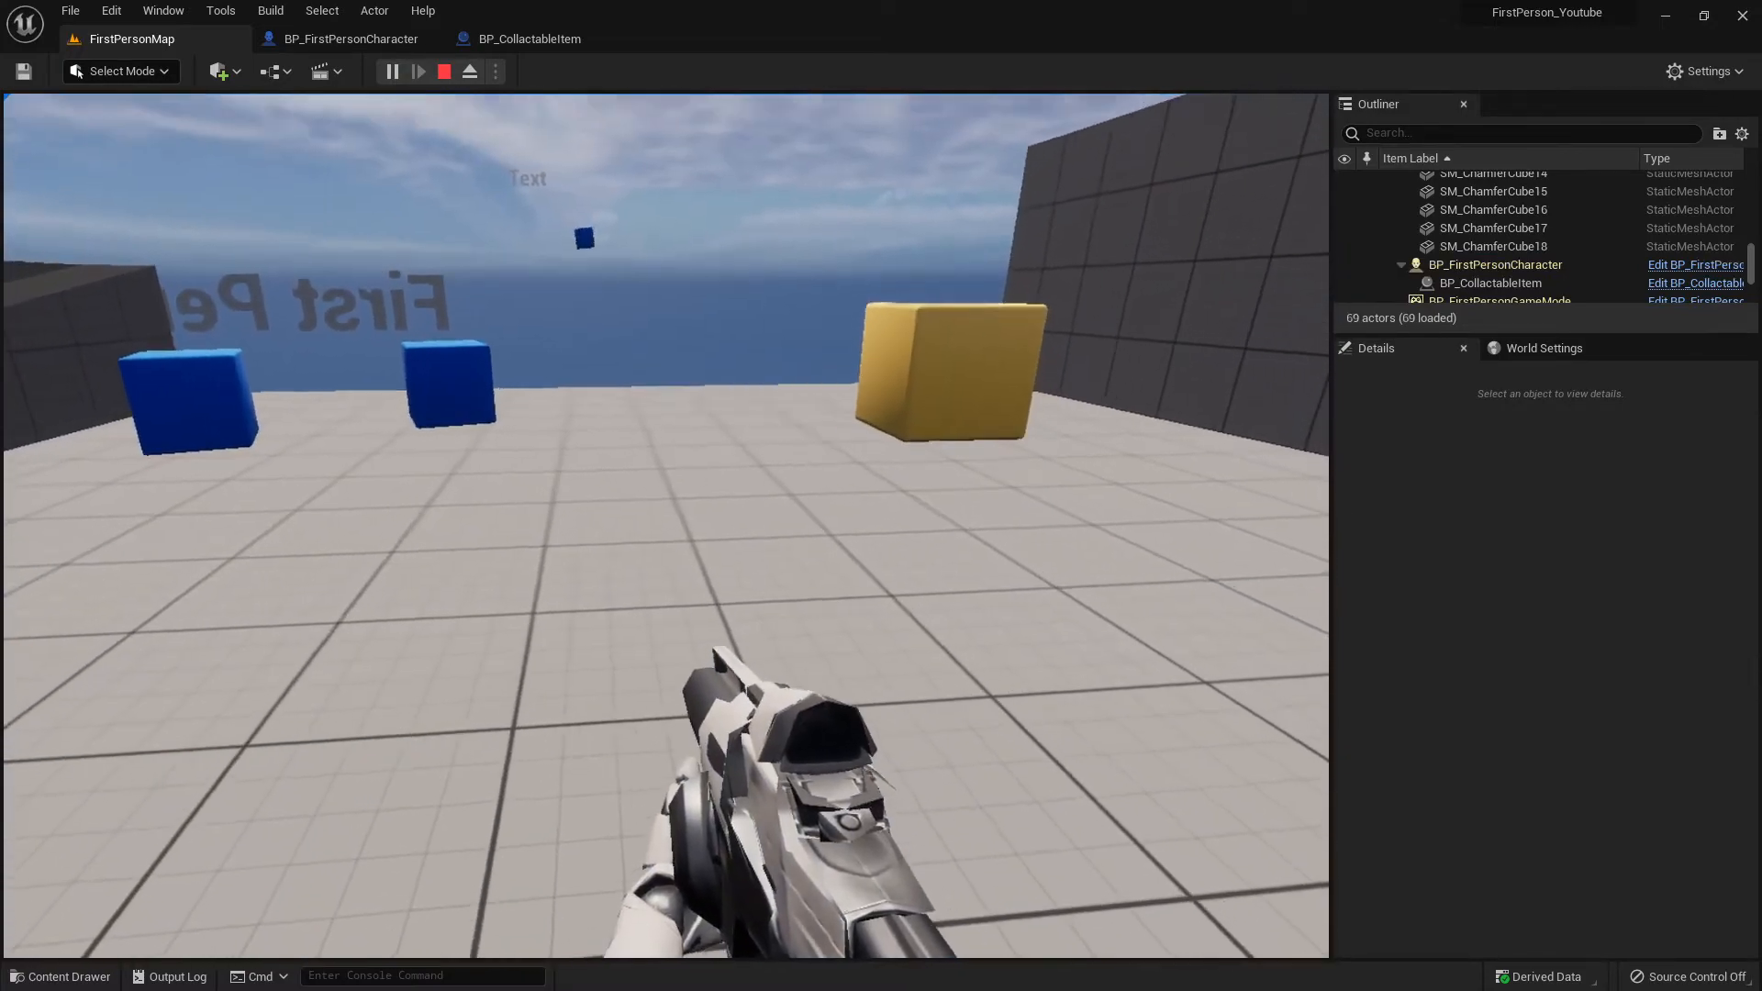
{"action": "key", "text": "w"}
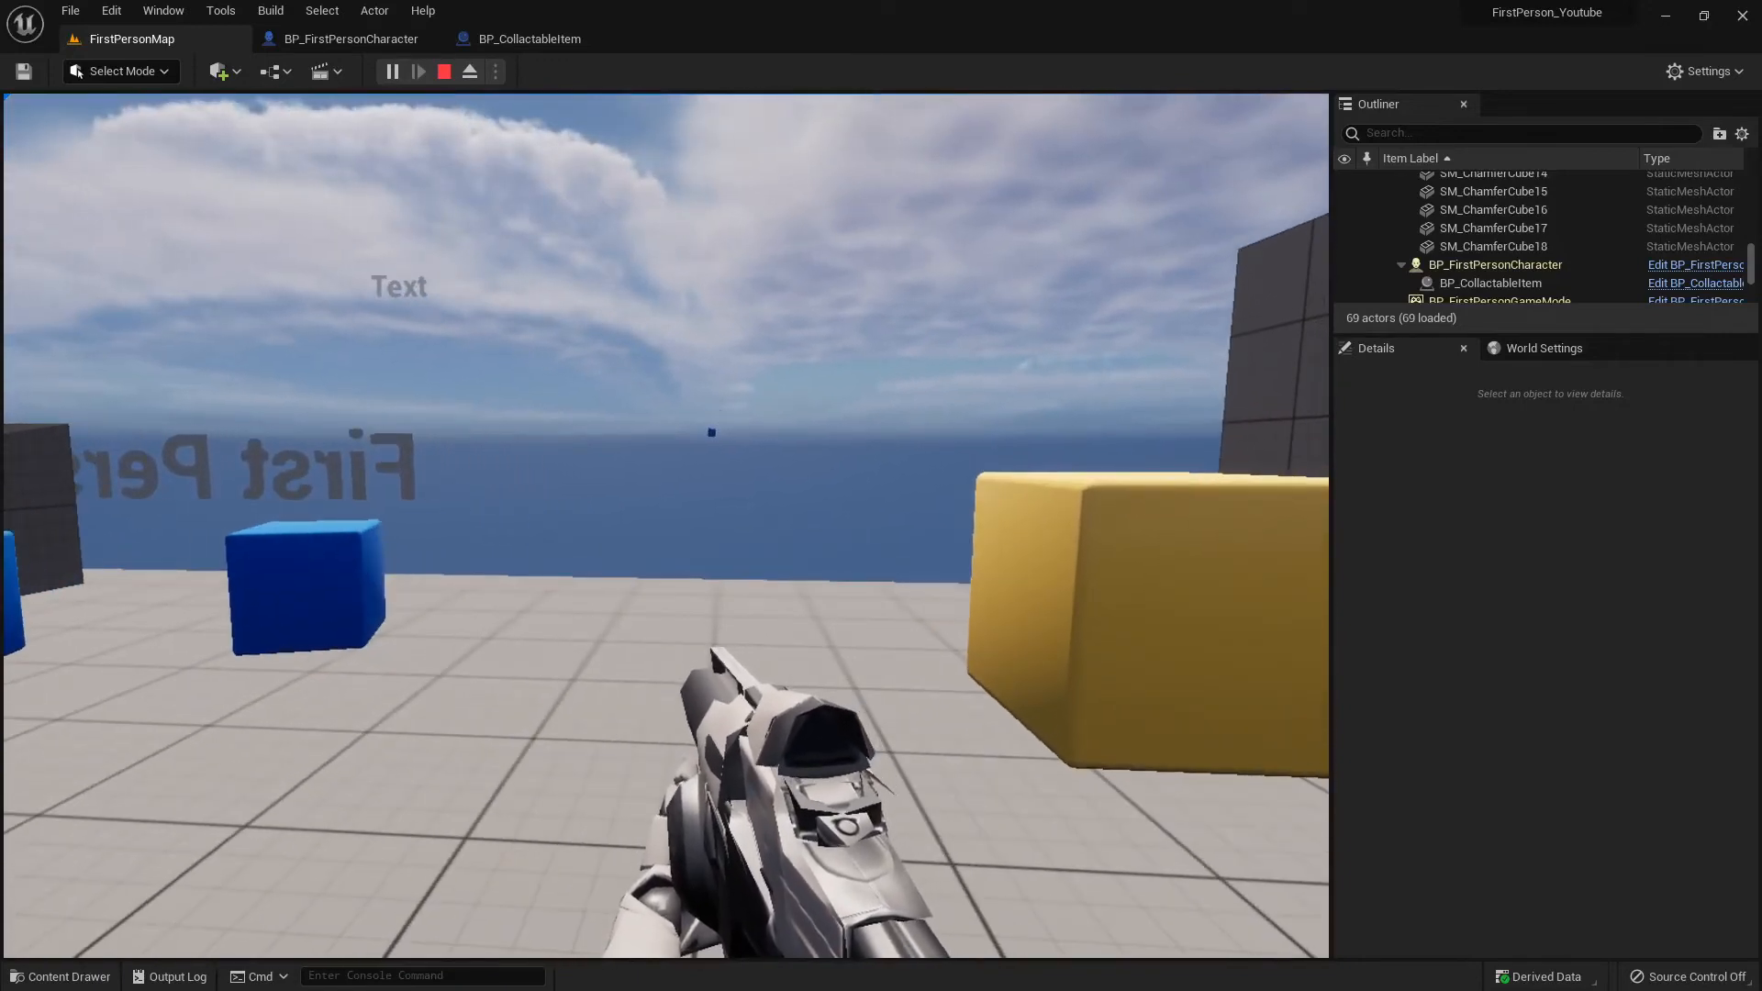
{"action": "key", "text": "a"}
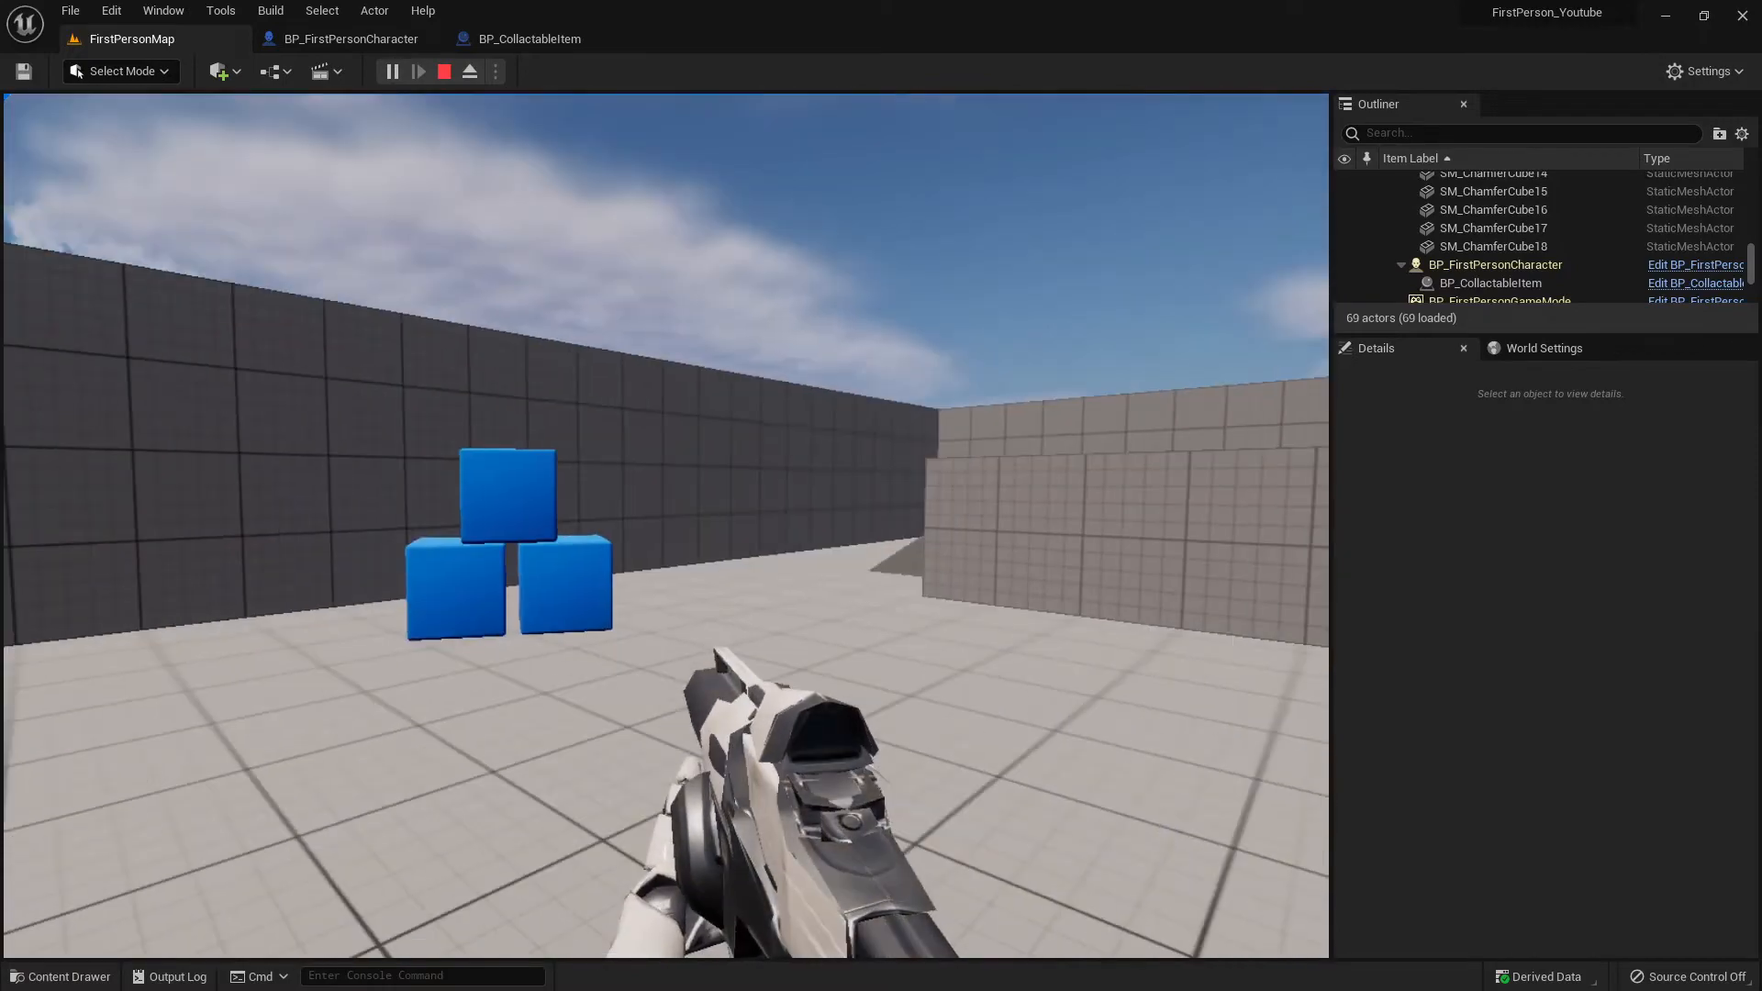
{"action": "key", "text": "Escape"}
Examine the physics and collision properties of the raised blue cube, including damping, gravity, constraints and the advanced options.
{"action": "right_click_drag", "start_coordinate": [666, 526], "coordinate": [1193, 514]}
{"action": "key", "text": "a"}
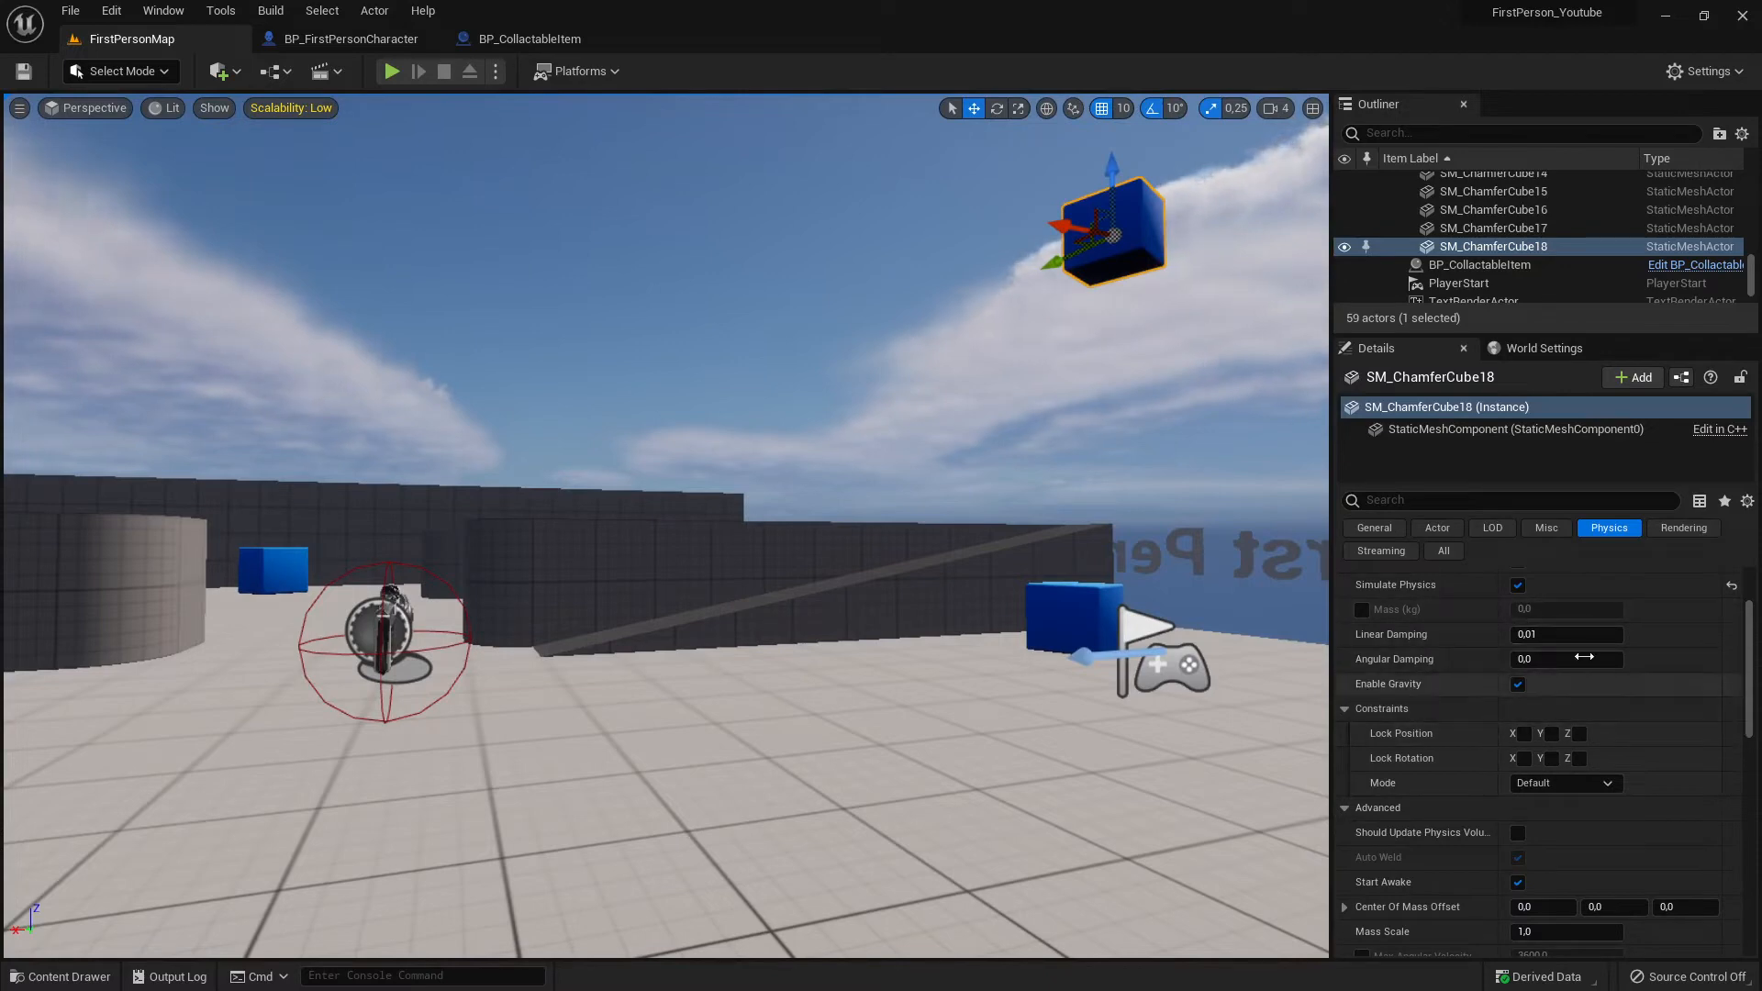
{"action": "scroll", "coordinate": [1584, 657], "scroll_direction": "down", "scroll_amount": 5}
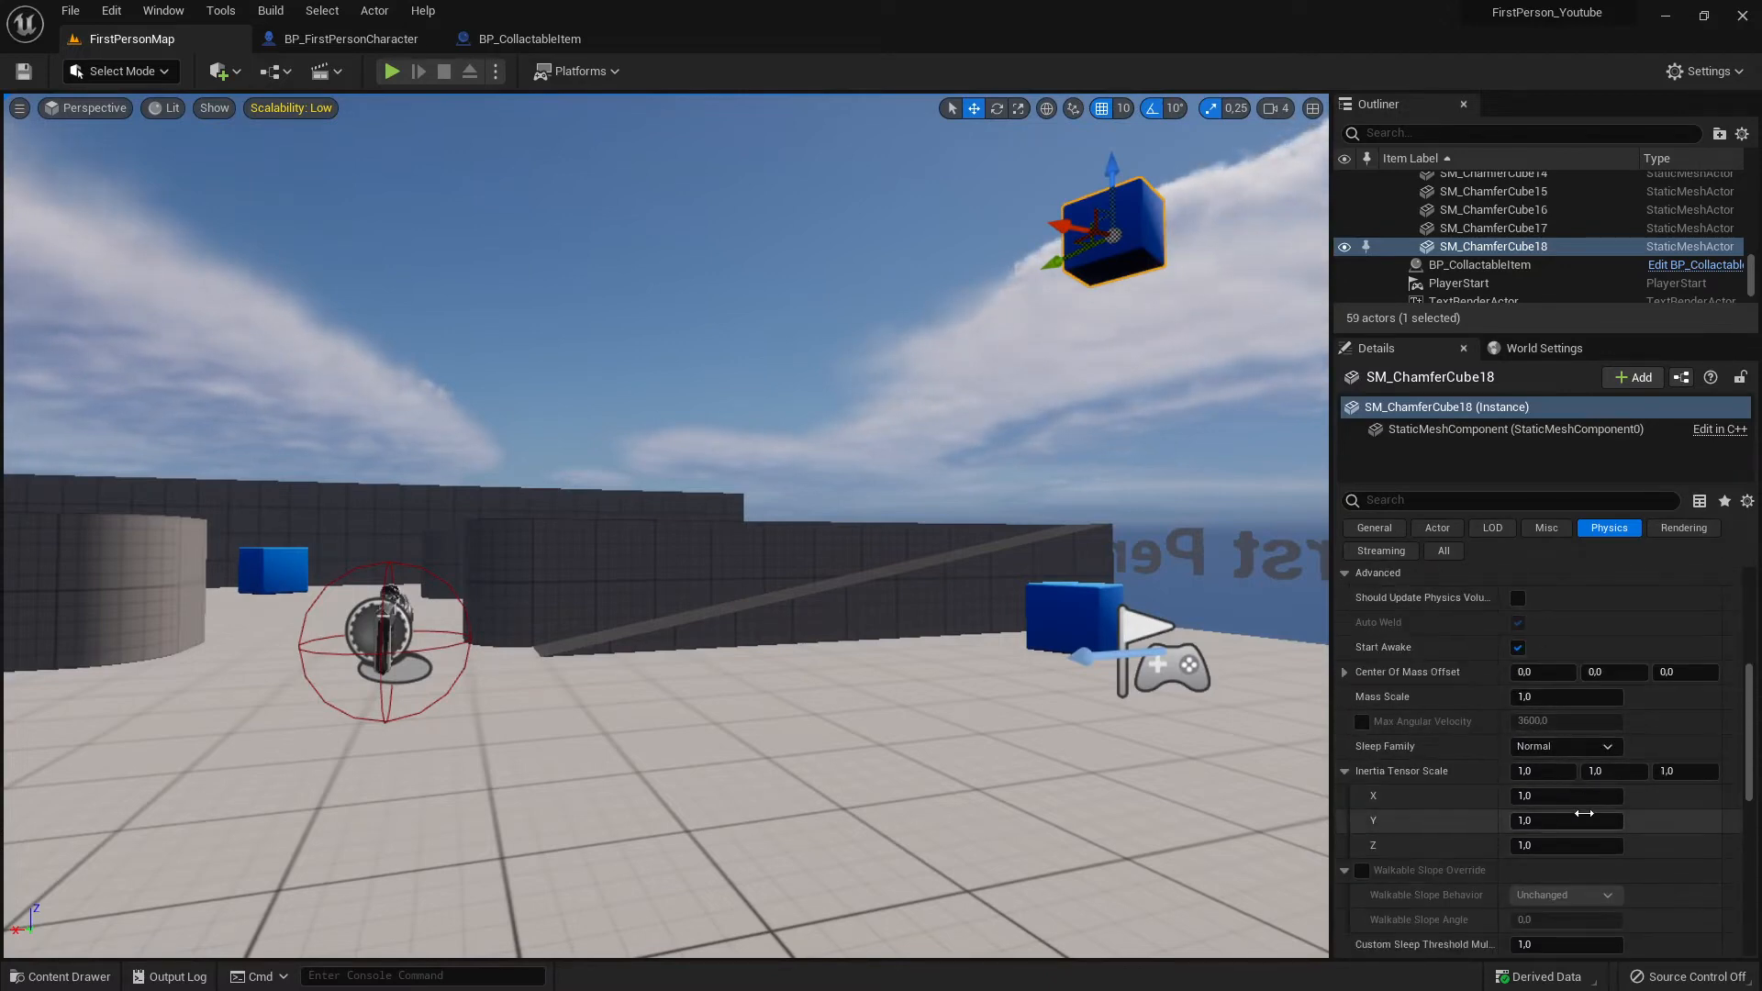
{"action": "scroll", "coordinate": [1577, 826], "scroll_direction": "down", "scroll_amount": 3}
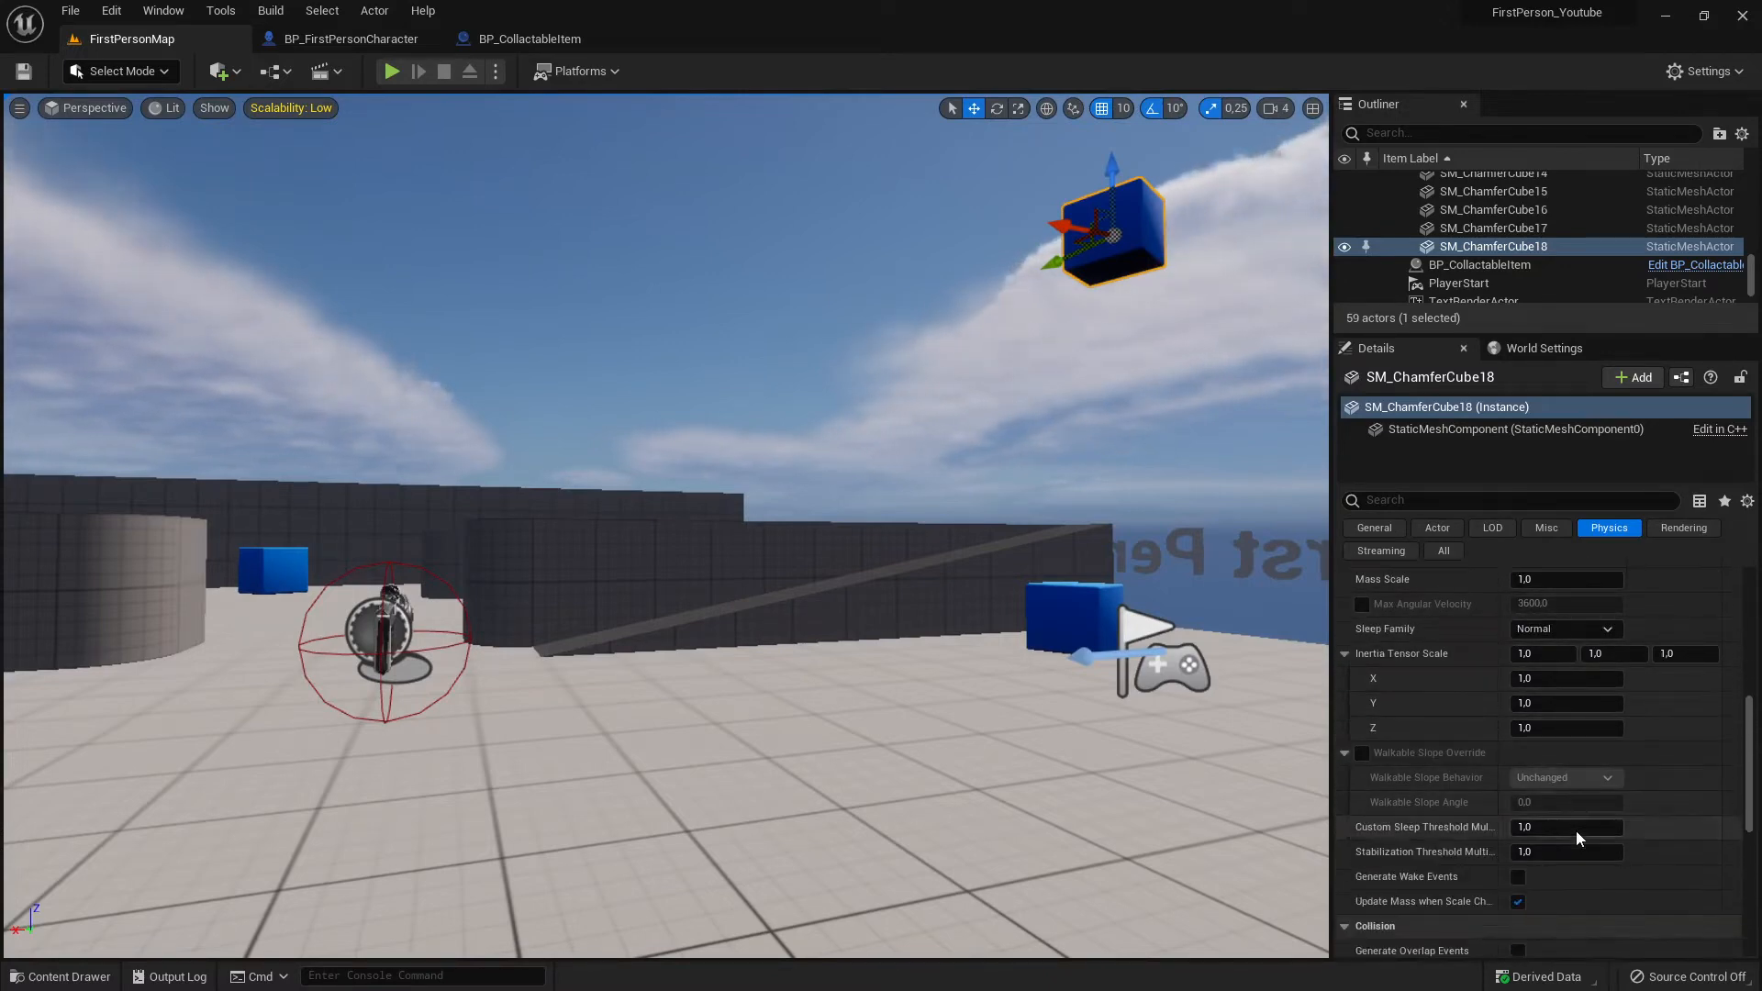
{"action": "scroll", "coordinate": [1615, 826], "scroll_direction": "up", "scroll_amount": 9}
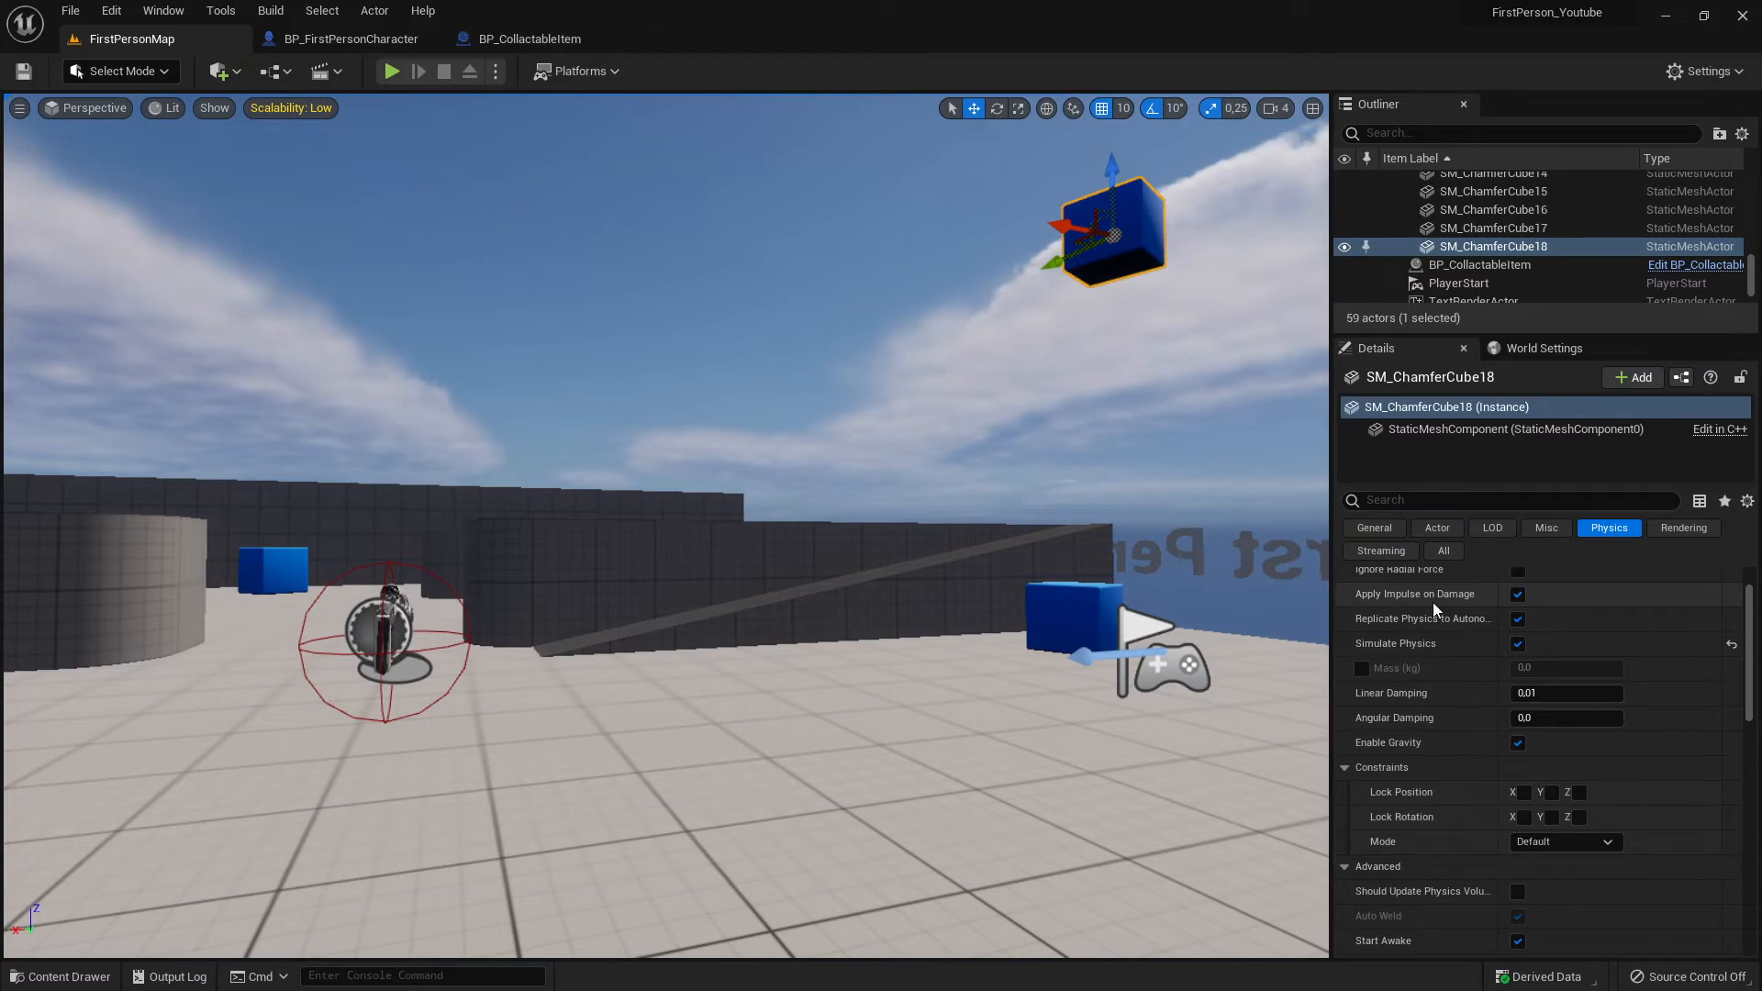
{"action": "scroll", "coordinate": [1542, 642], "scroll_direction": "up", "scroll_amount": 2}
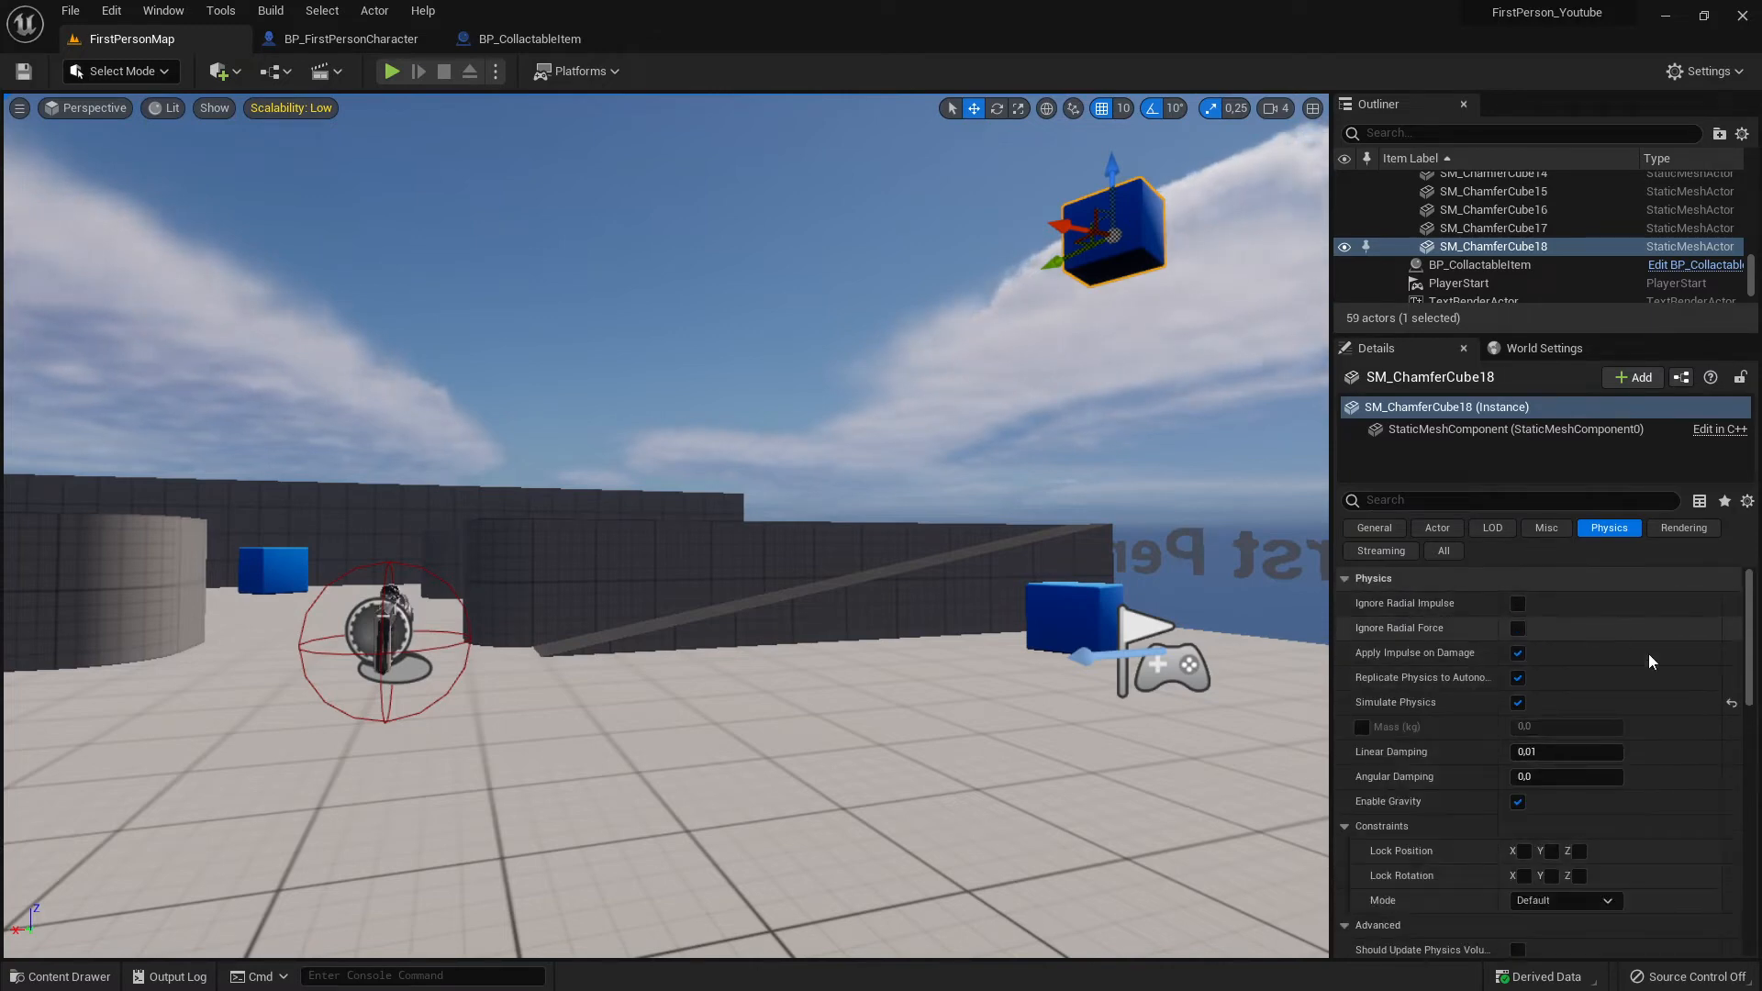
{"action": "scroll", "coordinate": [1649, 654], "scroll_direction": "down", "scroll_amount": 5}
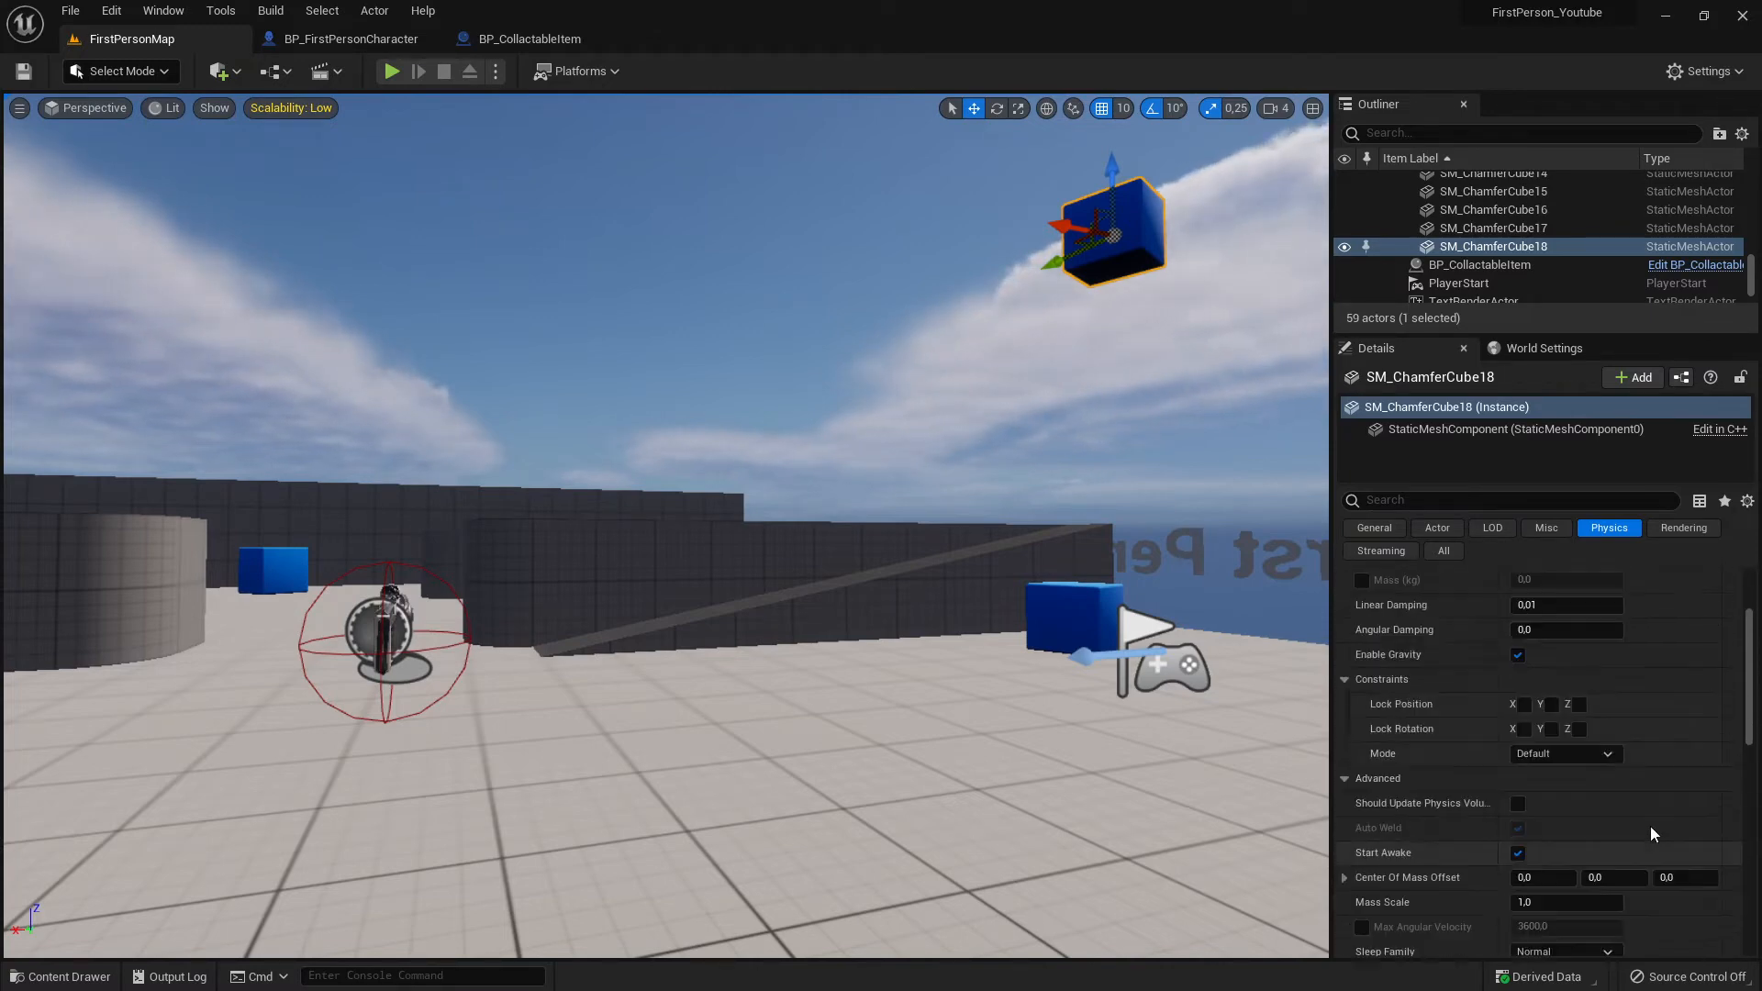
{"action": "scroll", "coordinate": [1650, 827], "scroll_direction": "up", "scroll_amount": 5}
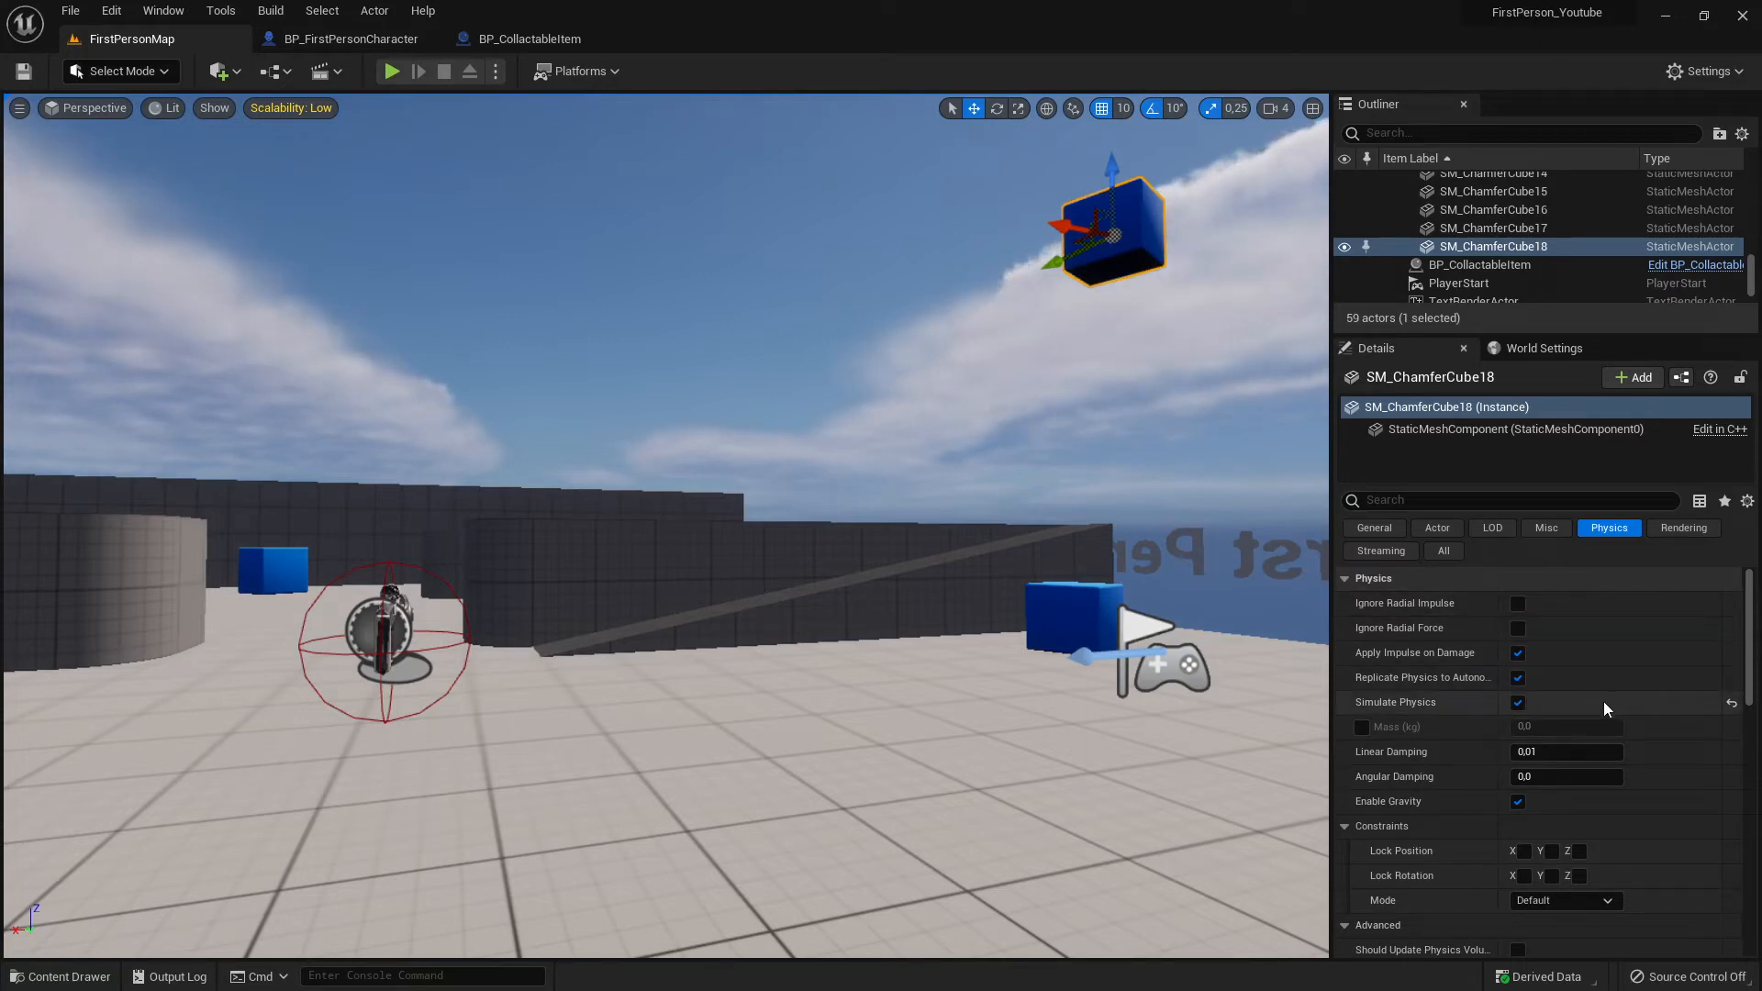
{"action": "scroll", "coordinate": [1558, 701], "scroll_direction": "down", "scroll_amount": 6}
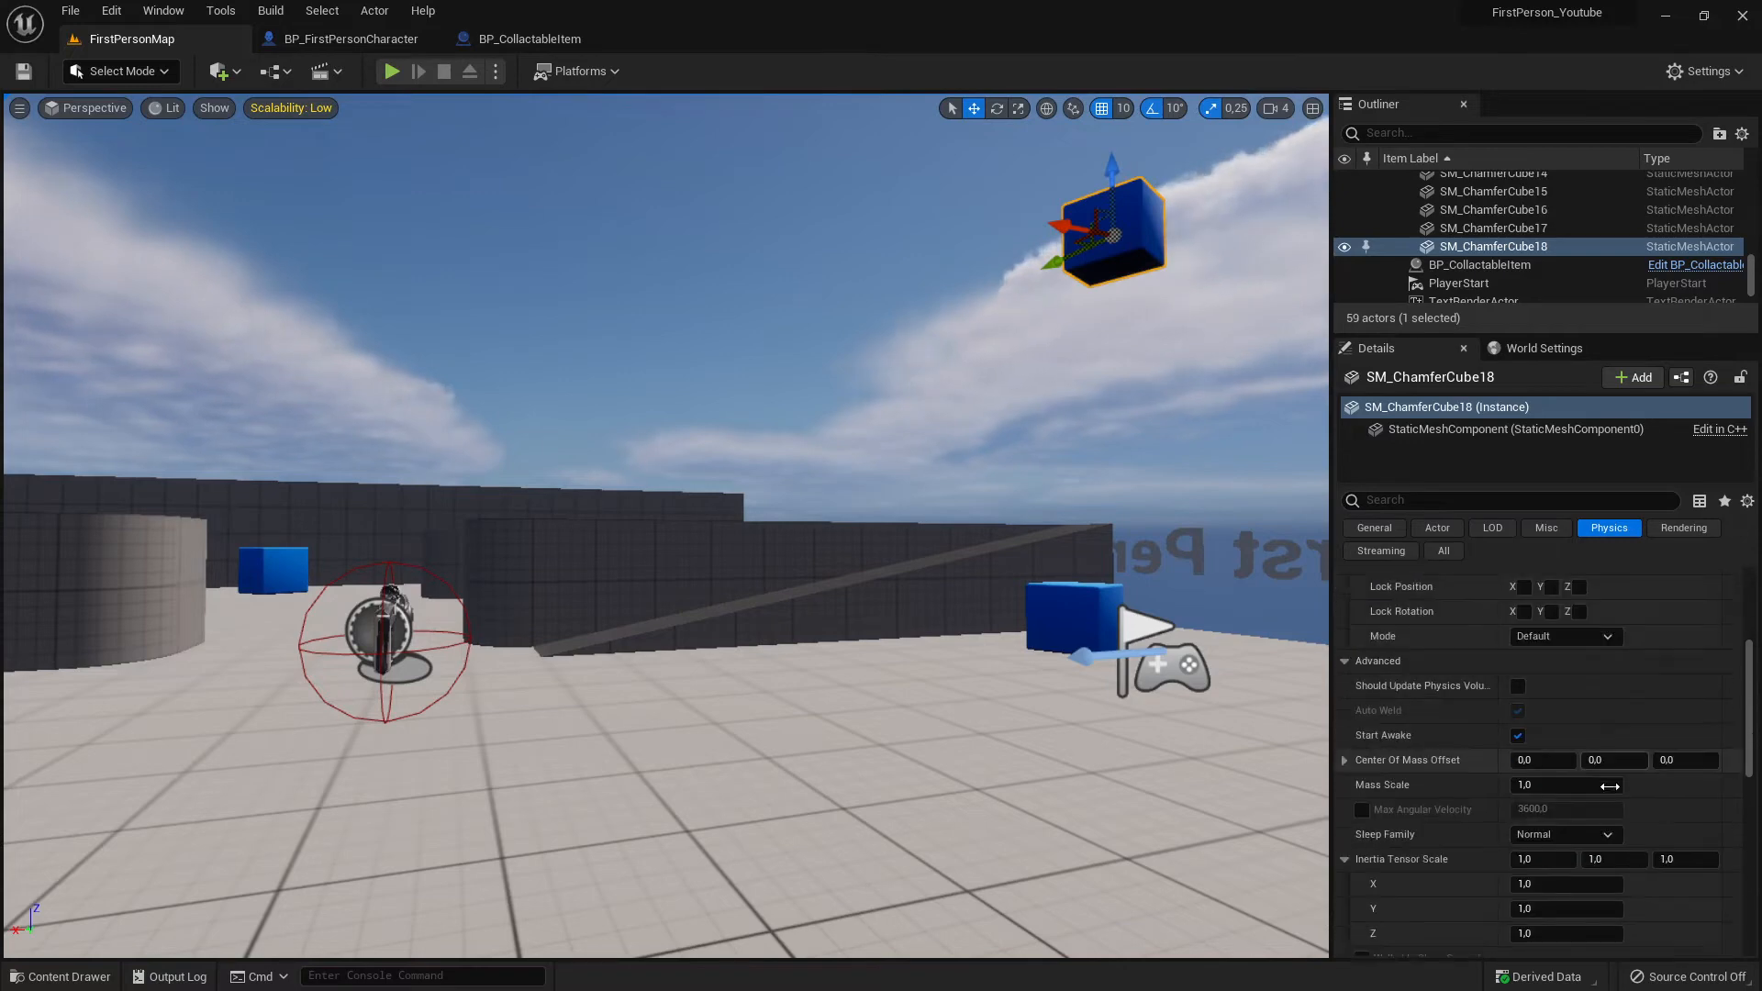
{"action": "scroll", "coordinate": [1610, 786], "scroll_direction": "down", "scroll_amount": 10}
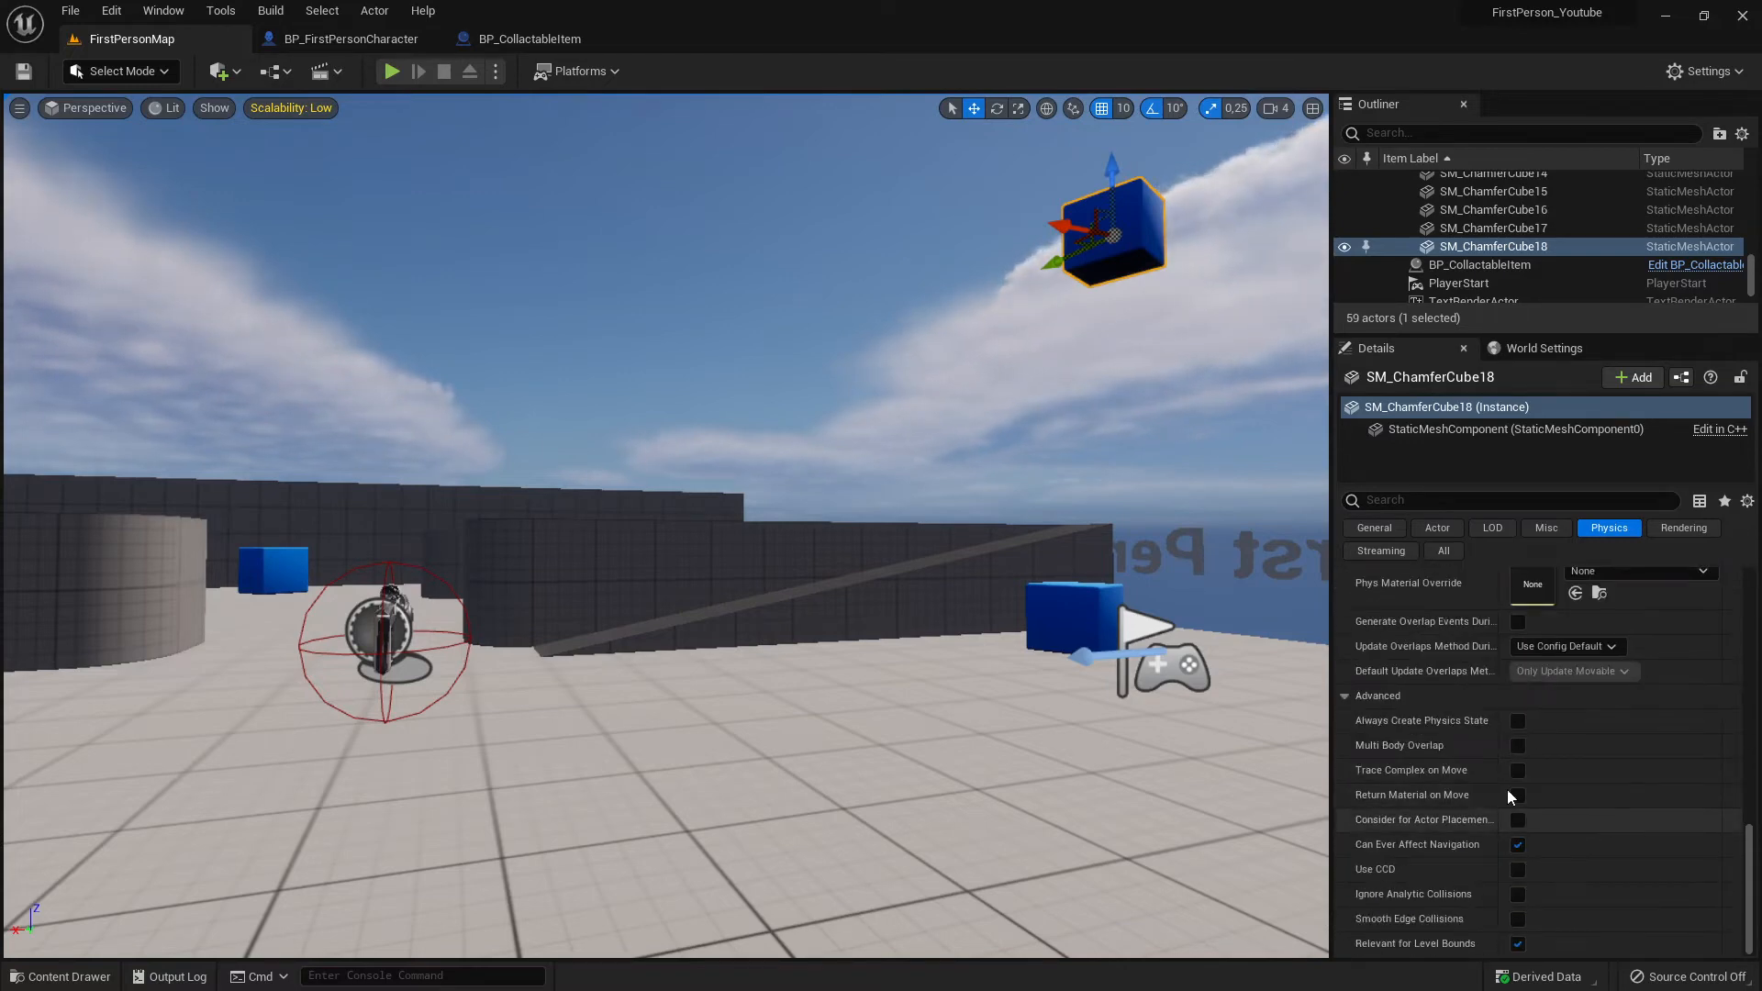
{"action": "scroll", "coordinate": [1615, 734], "scroll_direction": "up", "scroll_amount": 10}
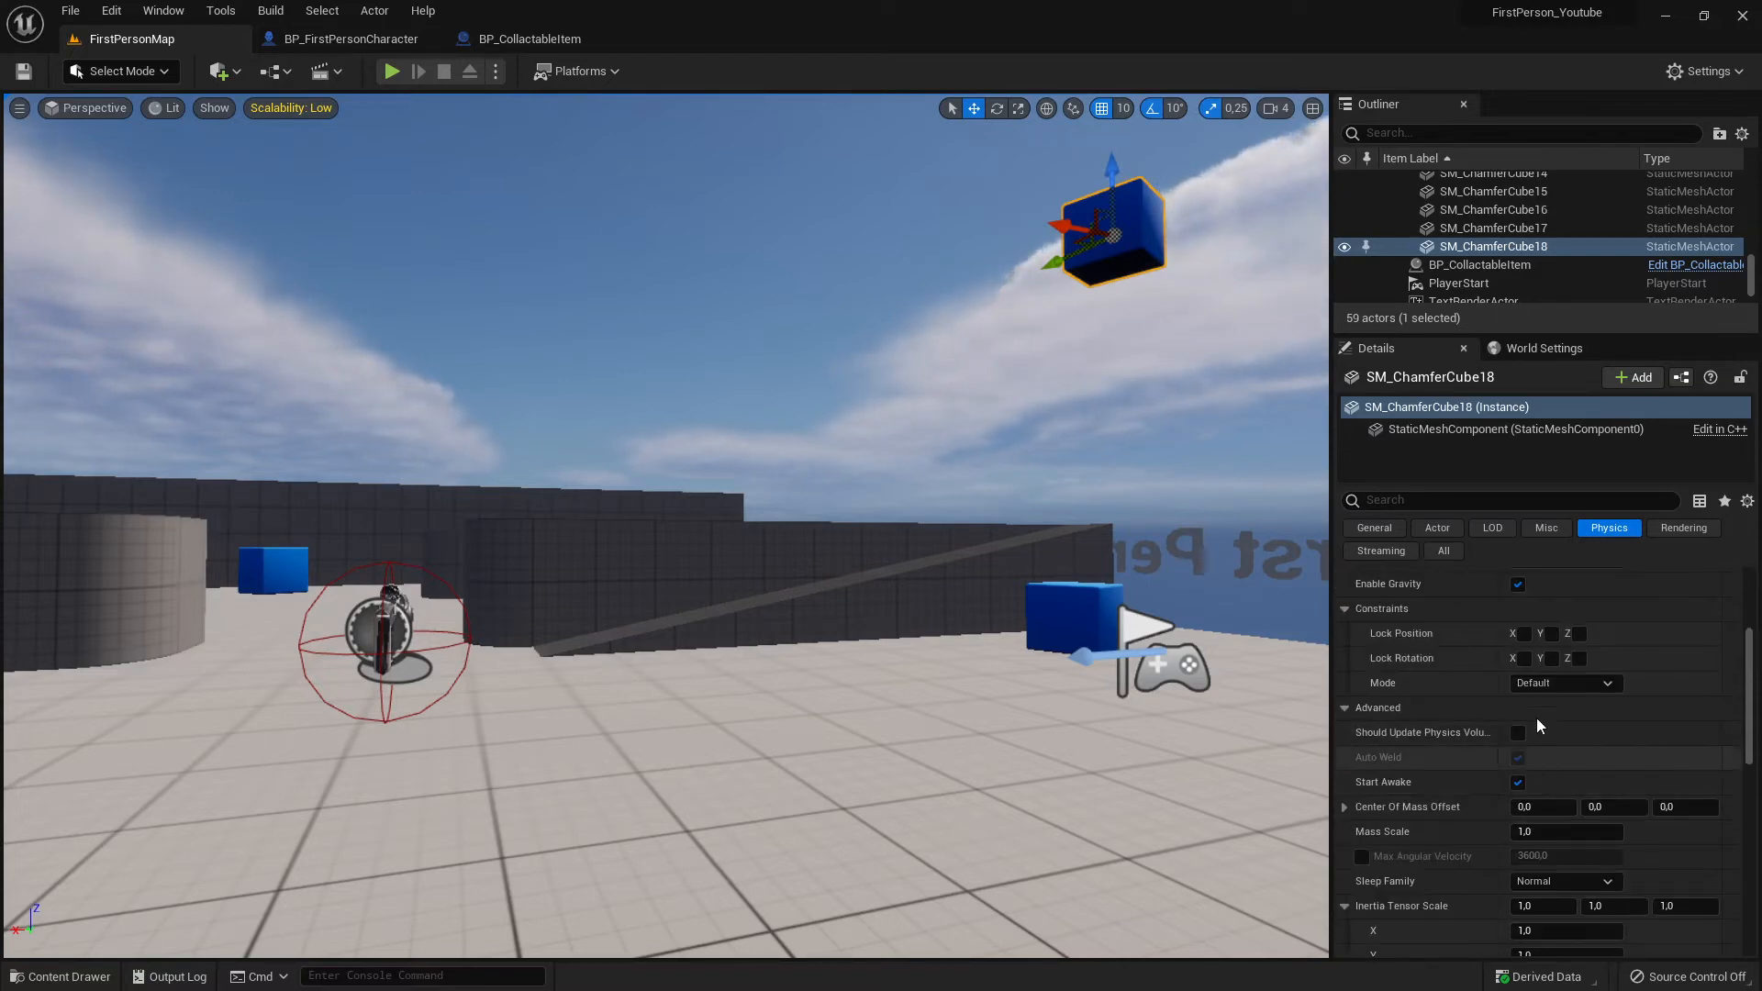
{"action": "scroll", "coordinate": [1541, 725], "scroll_direction": "up", "scroll_amount": 3}
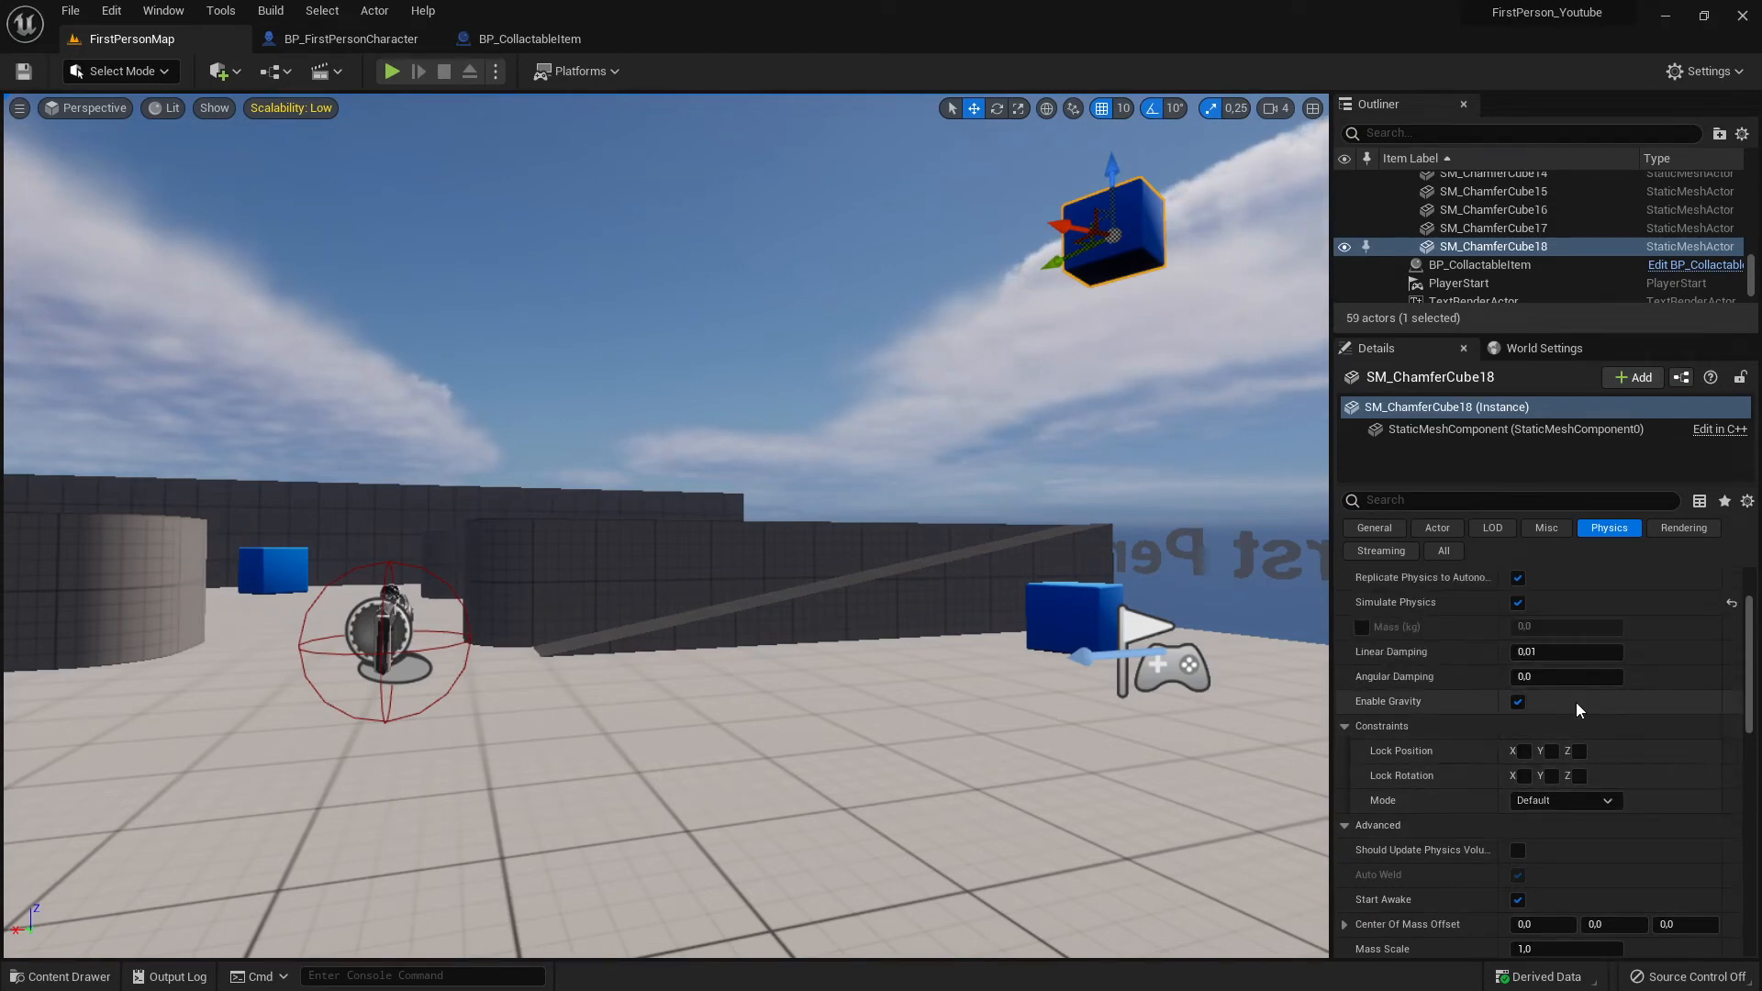
Clear the cube selection and look over the raised cubes, the yellow cube and the stacked cubes in the level.
{"action": "right_click_drag", "start_coordinate": [1037, 642], "coordinate": [1258, 624]}
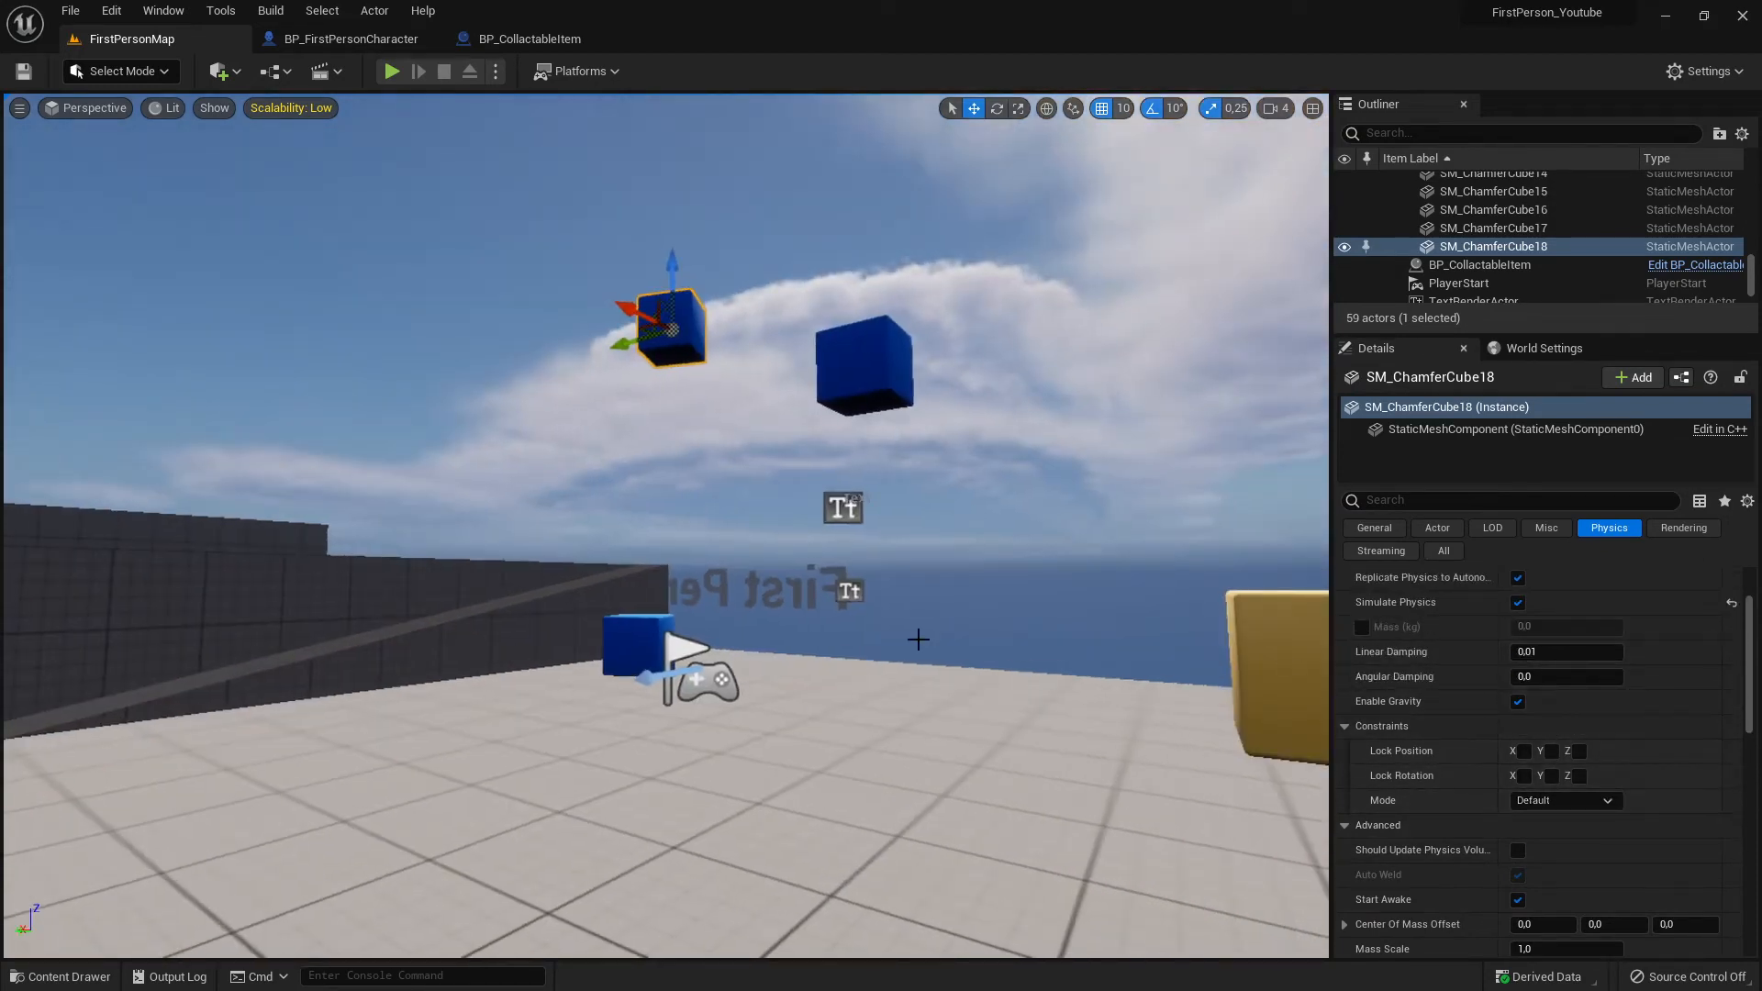
{"action": "key", "text": "w"}
{"action": "right_click_drag", "start_coordinate": [918, 640], "coordinate": [1220, 633]}
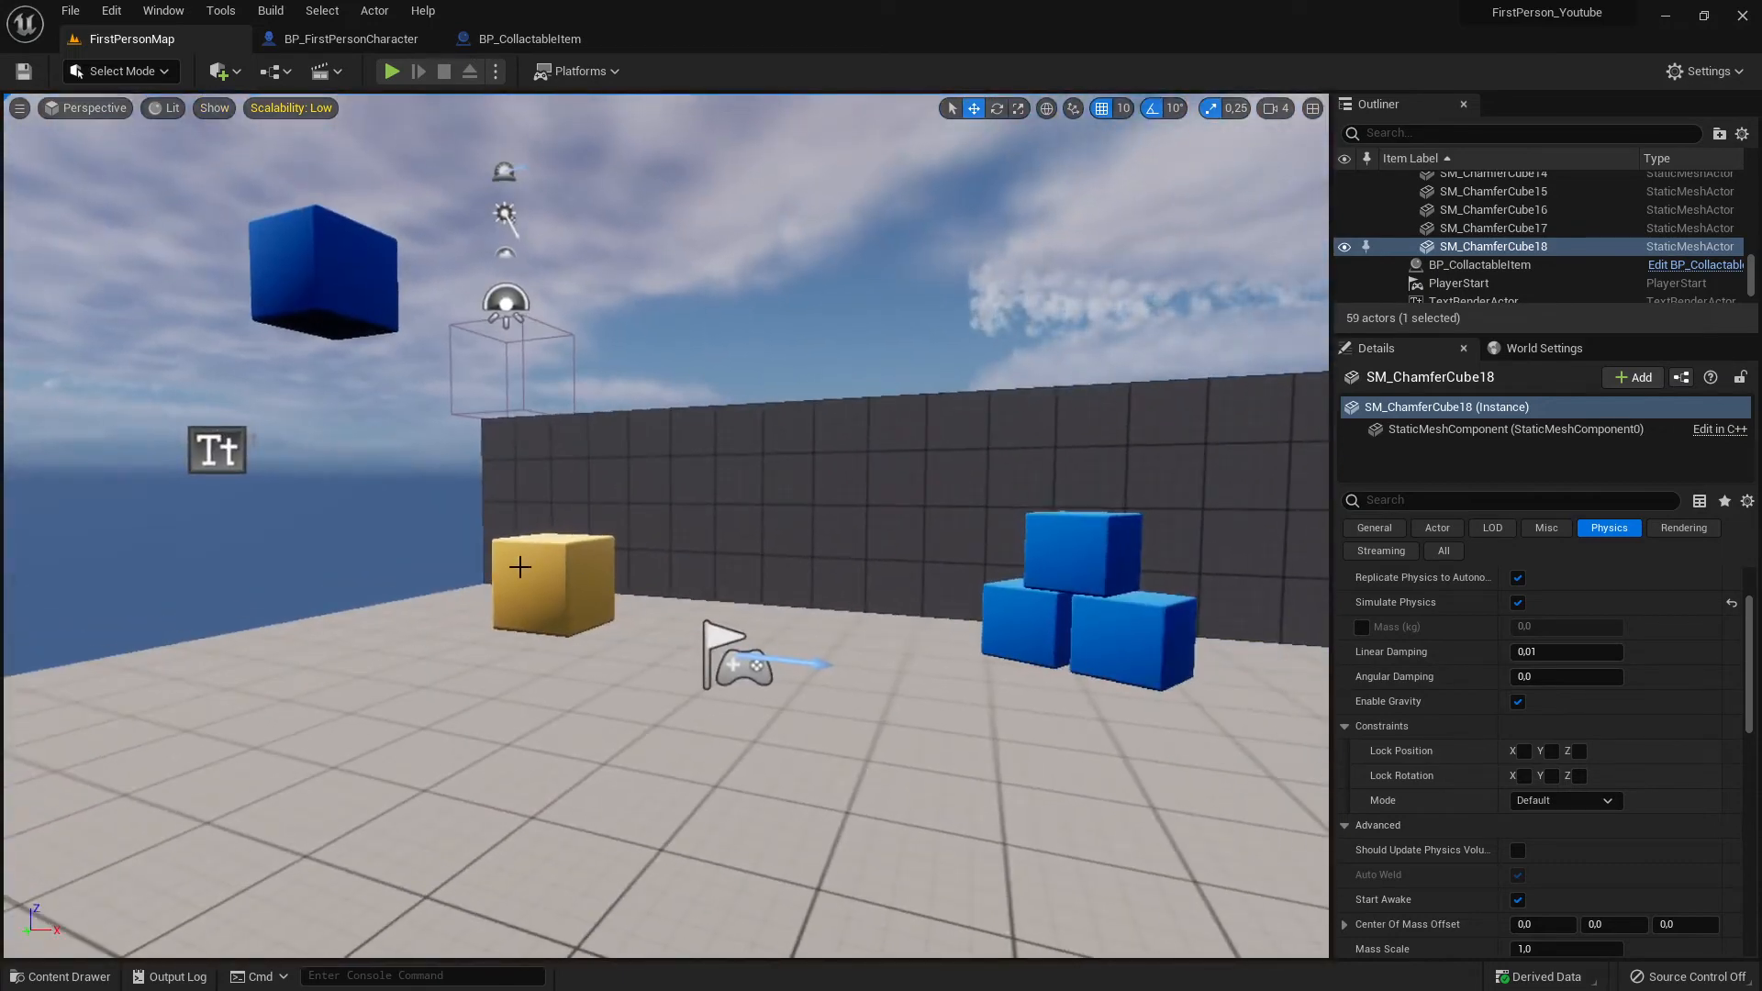
{"action": "right_click_drag", "start_coordinate": [676, 570], "coordinate": [808, 545]}
{"action": "key", "text": "Escape"}
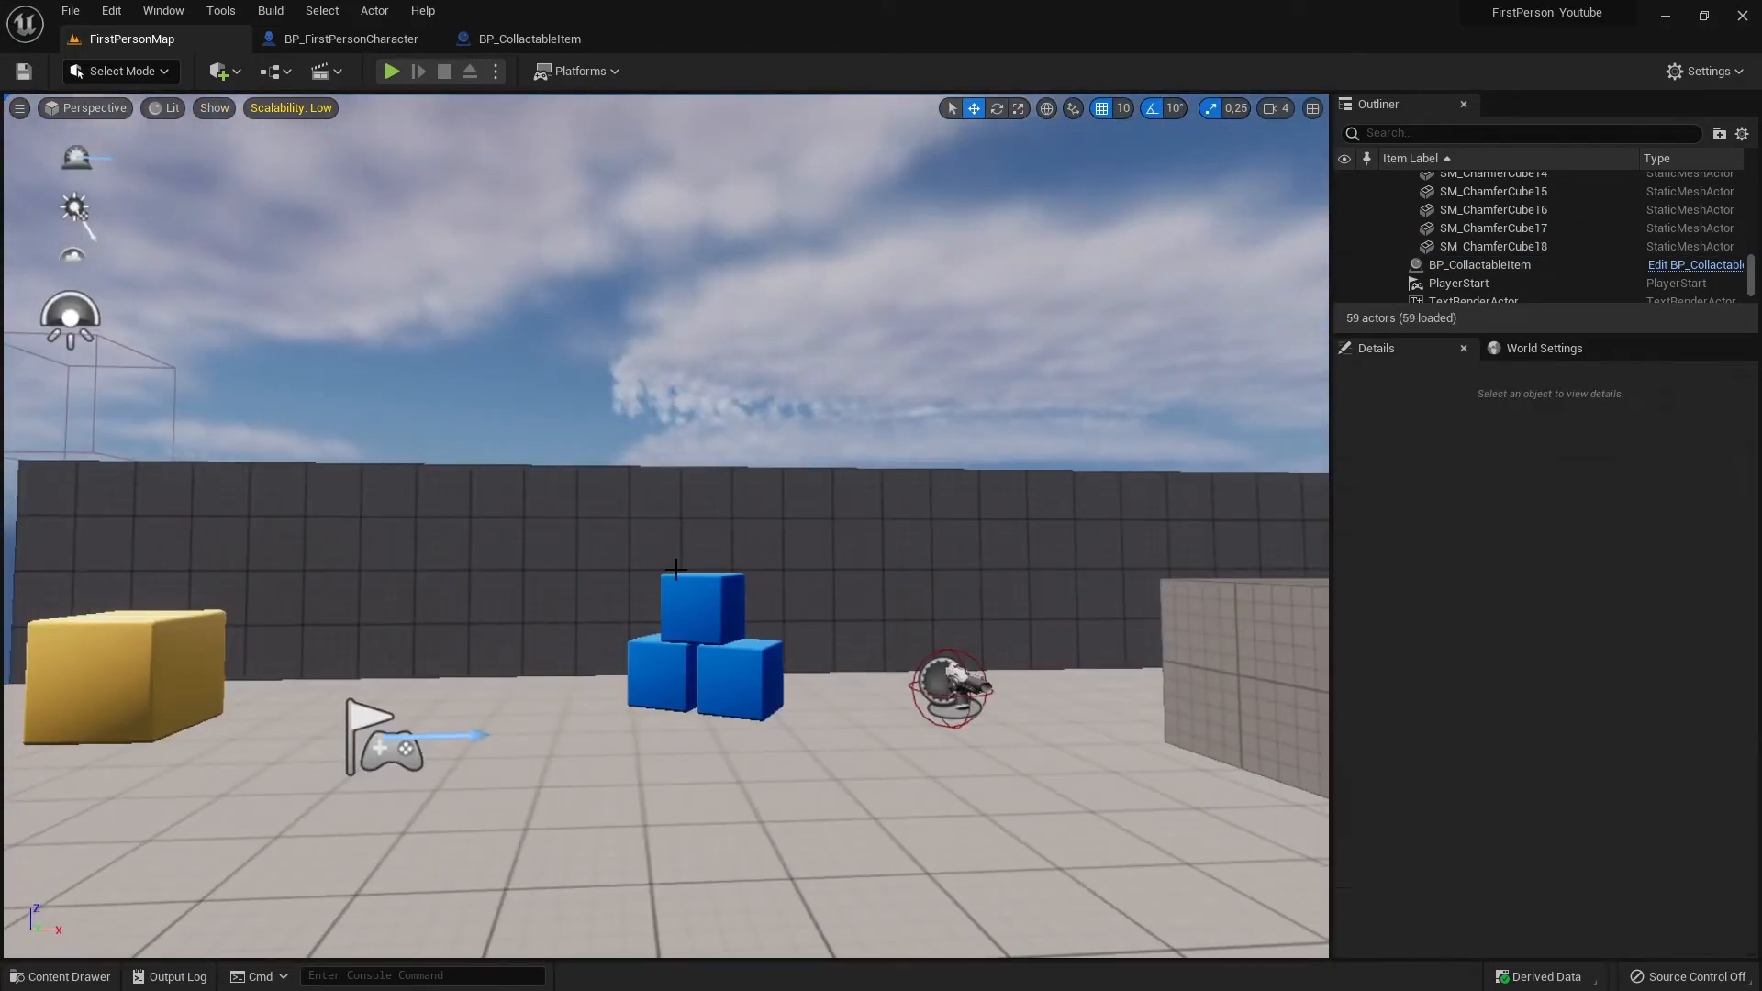
{"action": "right_click_drag", "start_coordinate": [775, 611], "coordinate": [268, 597]}
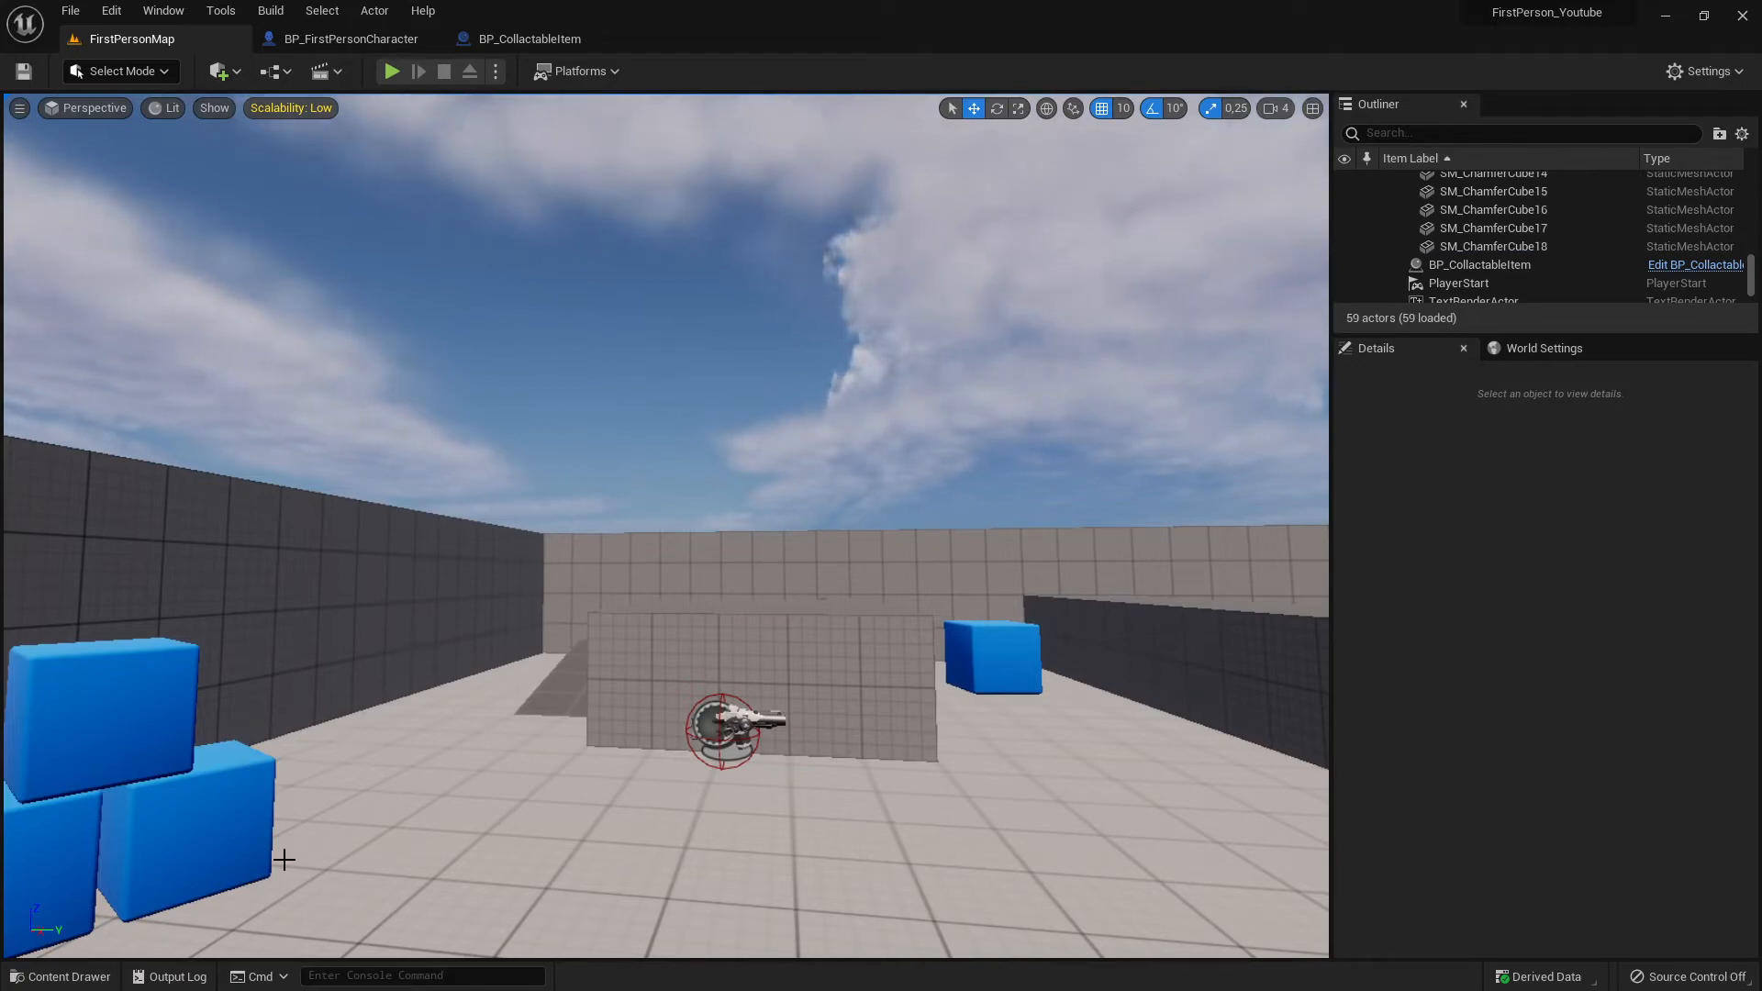
{"action": "left_click", "coordinate": [55, 976]}
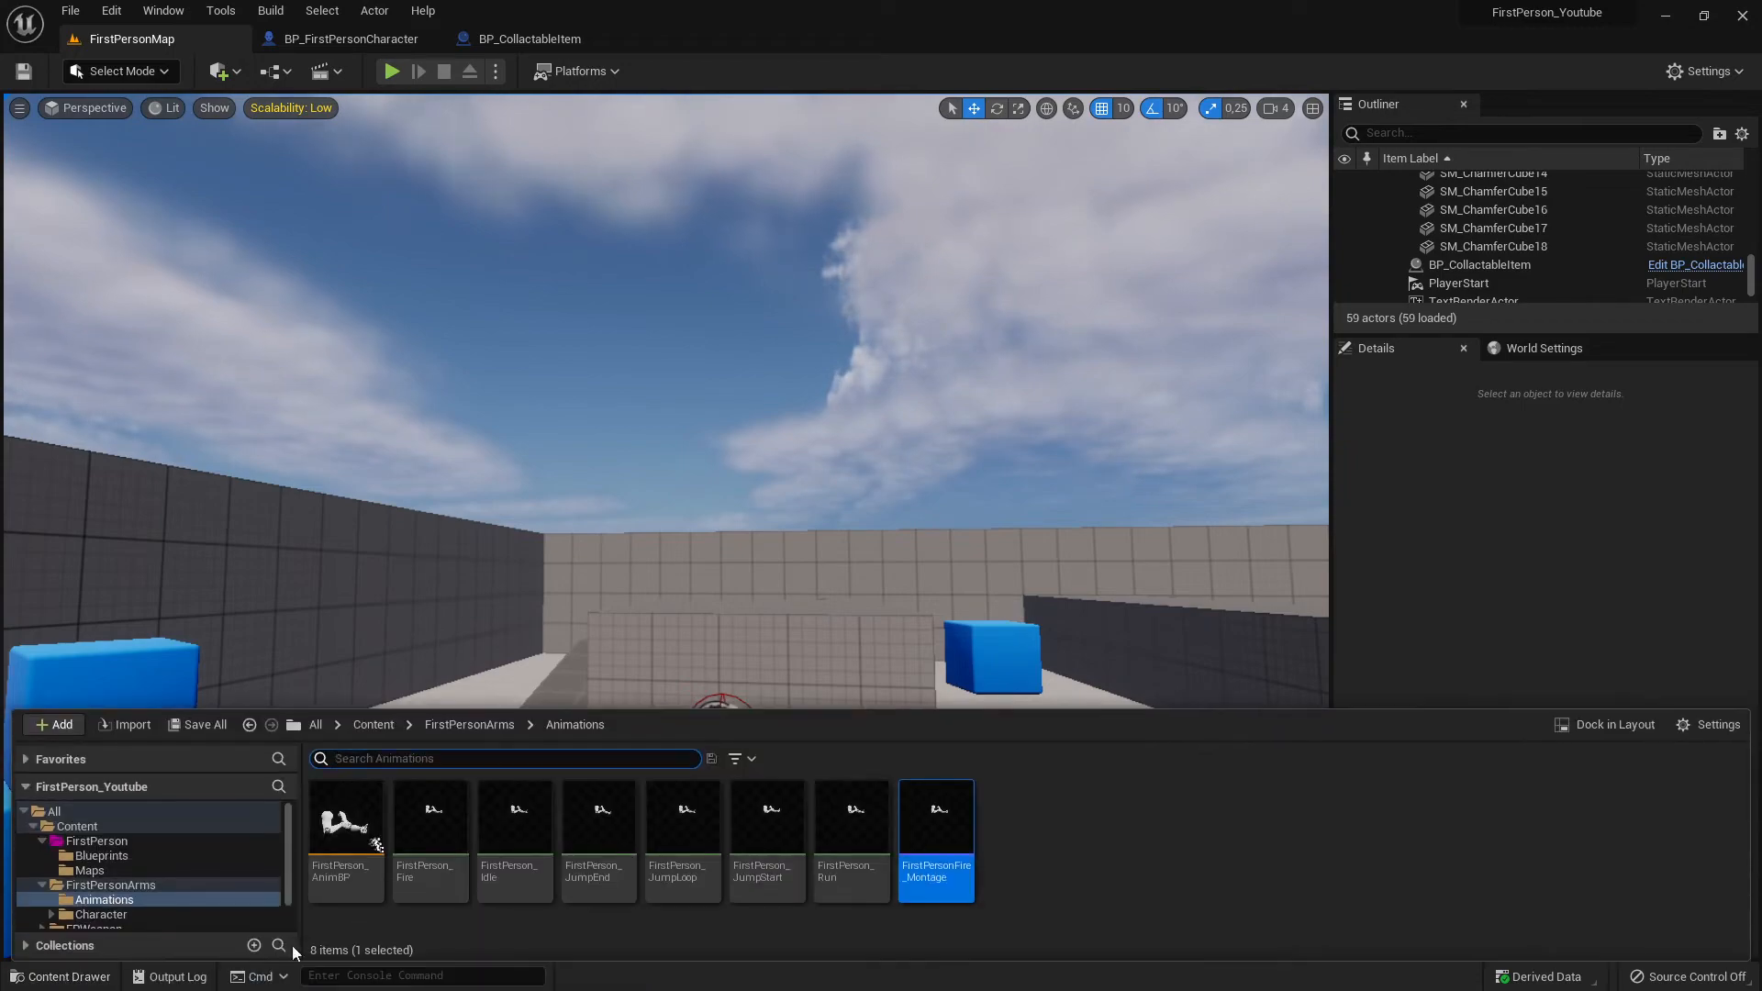
{"action": "left_click", "coordinate": [776, 592]}
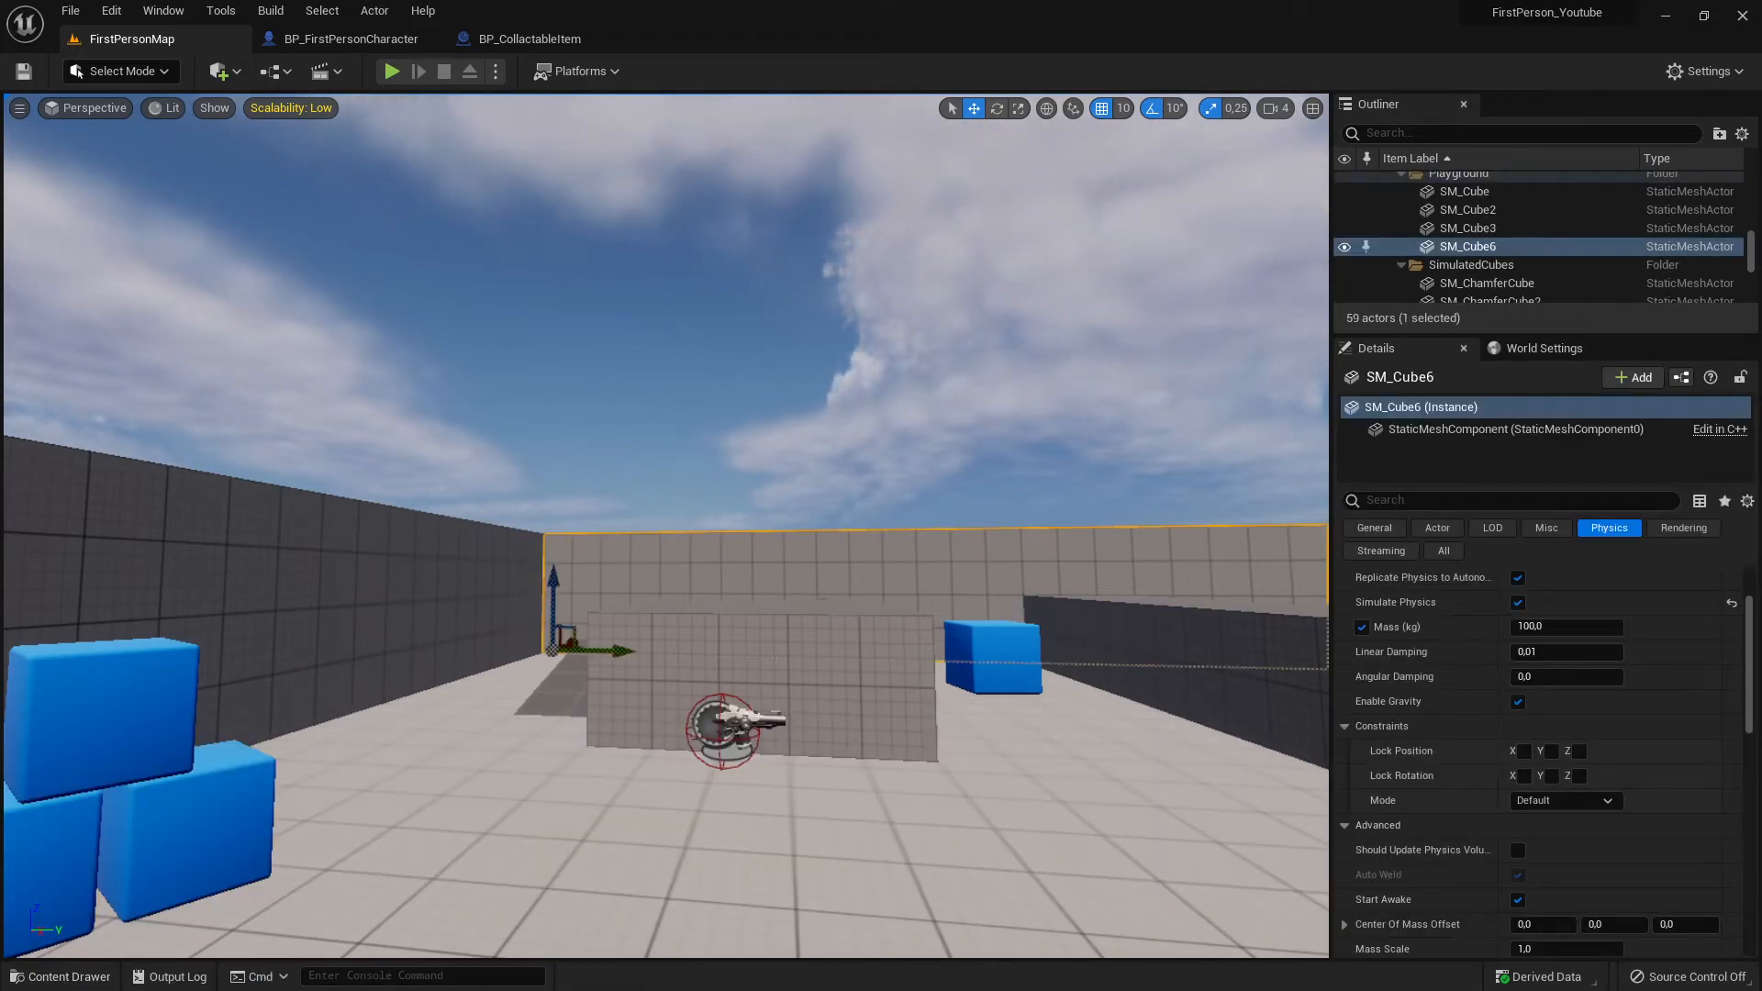
{"action": "left_click", "coordinate": [737, 721]}
{"action": "right_click_drag", "start_coordinate": [737, 721], "coordinate": [825, 748]}
{"action": "key", "text": "w"}
{"action": "left_click", "coordinate": [60, 976]}
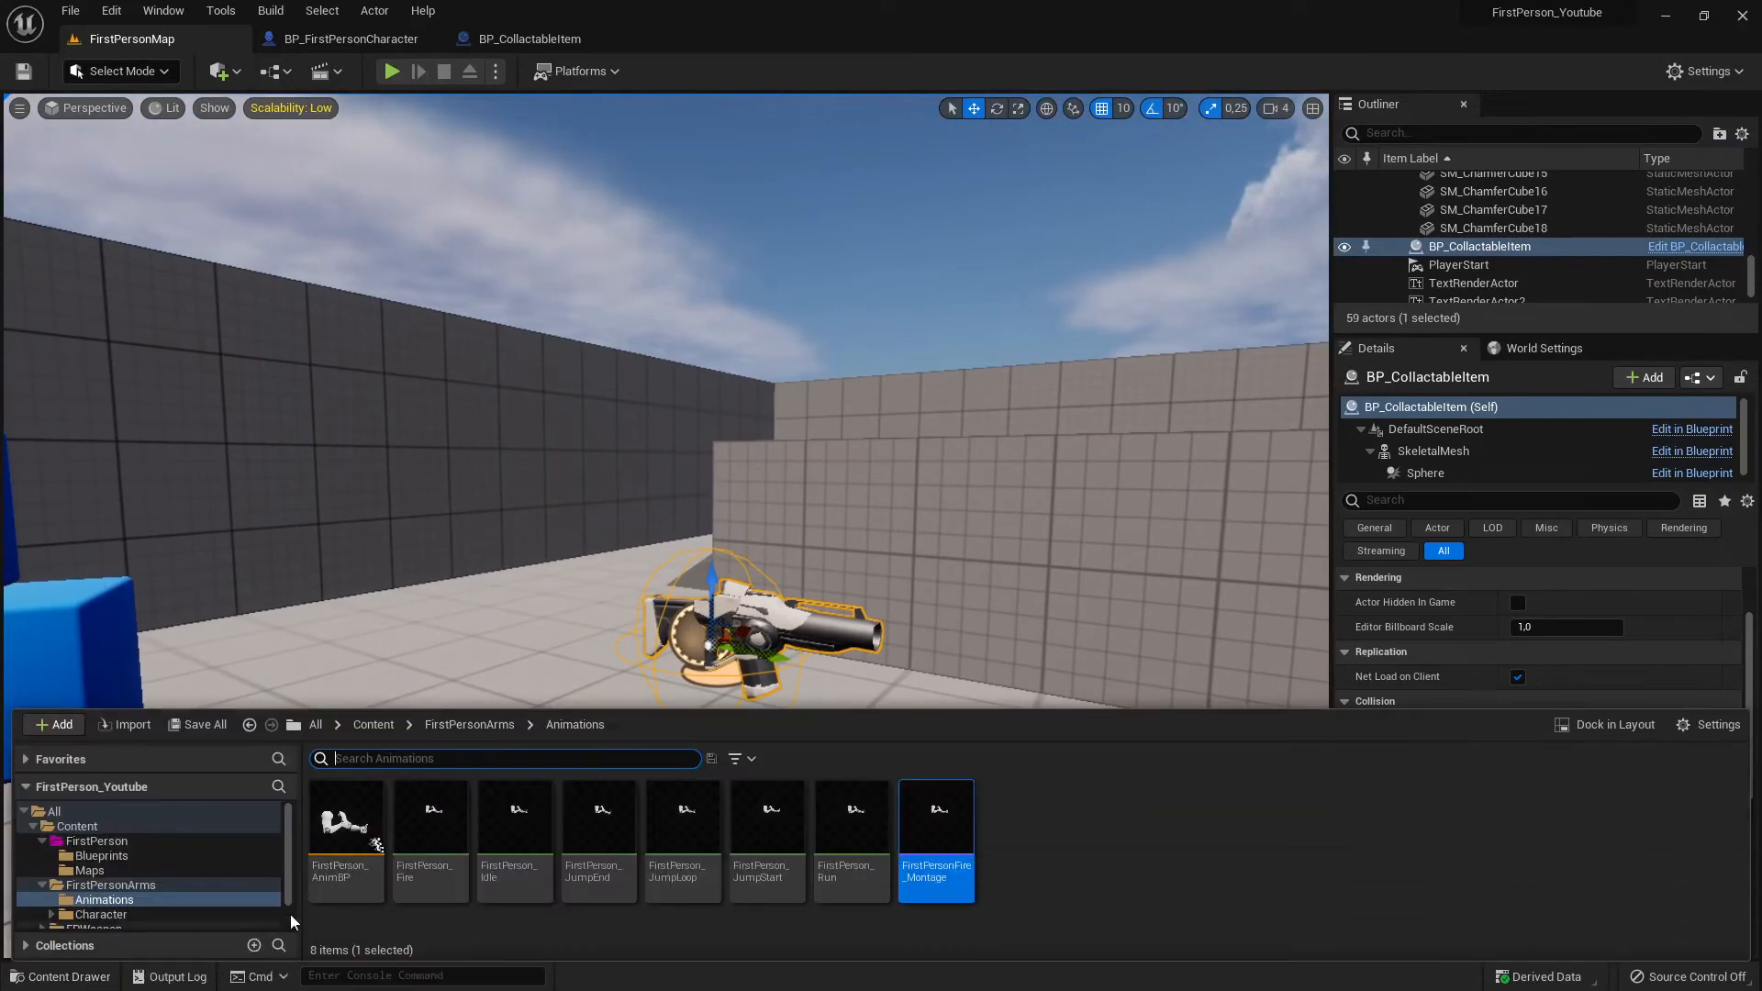
{"action": "right_click_drag", "start_coordinate": [802, 575], "coordinate": [760, 581]}
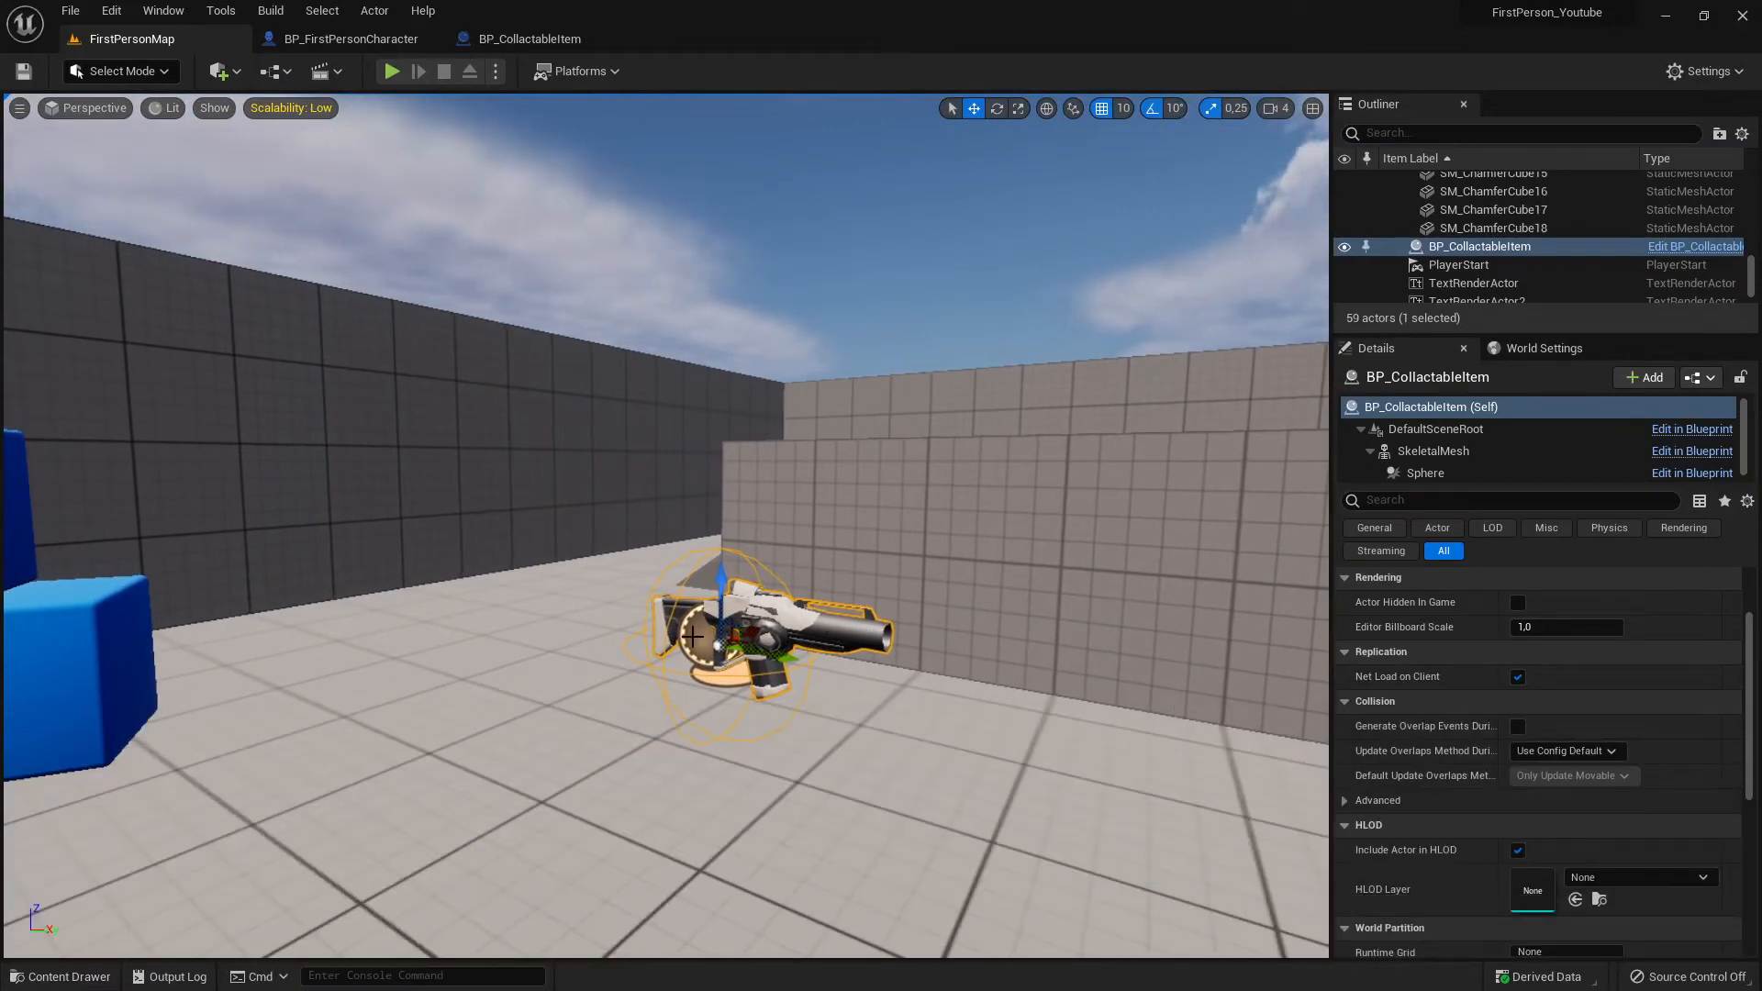
{"action": "left_click", "coordinate": [81, 975]}
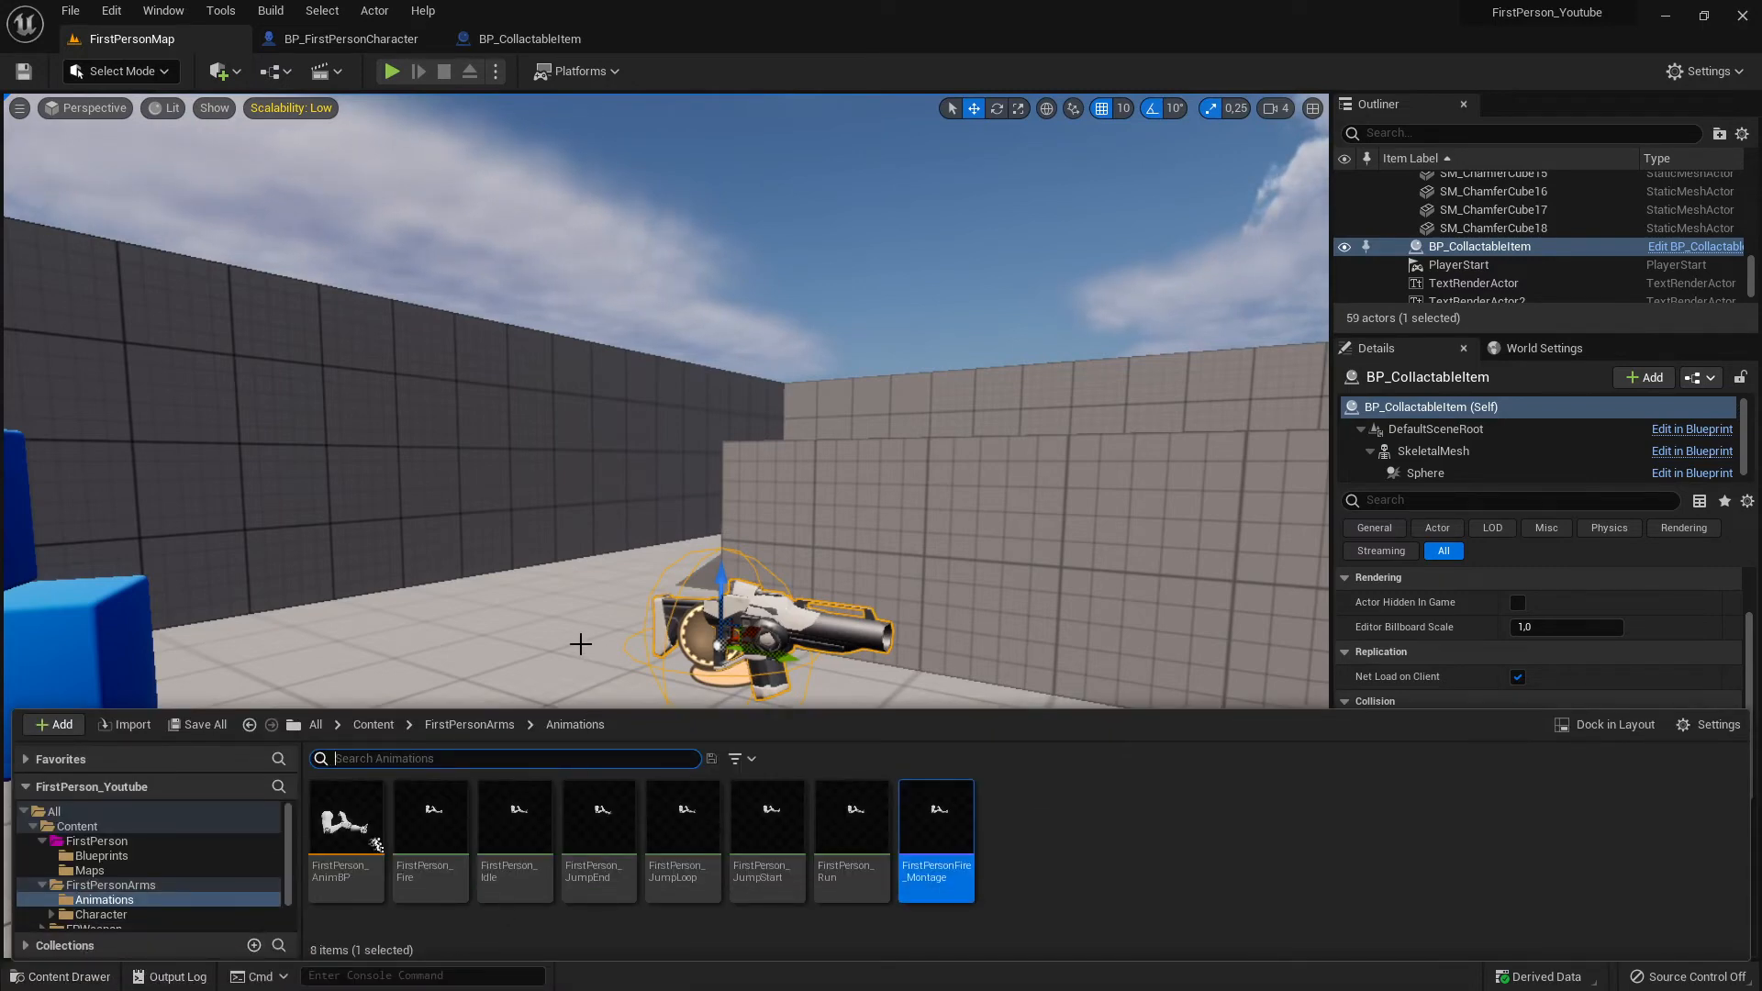
{"action": "left_click", "coordinate": [455, 586]}
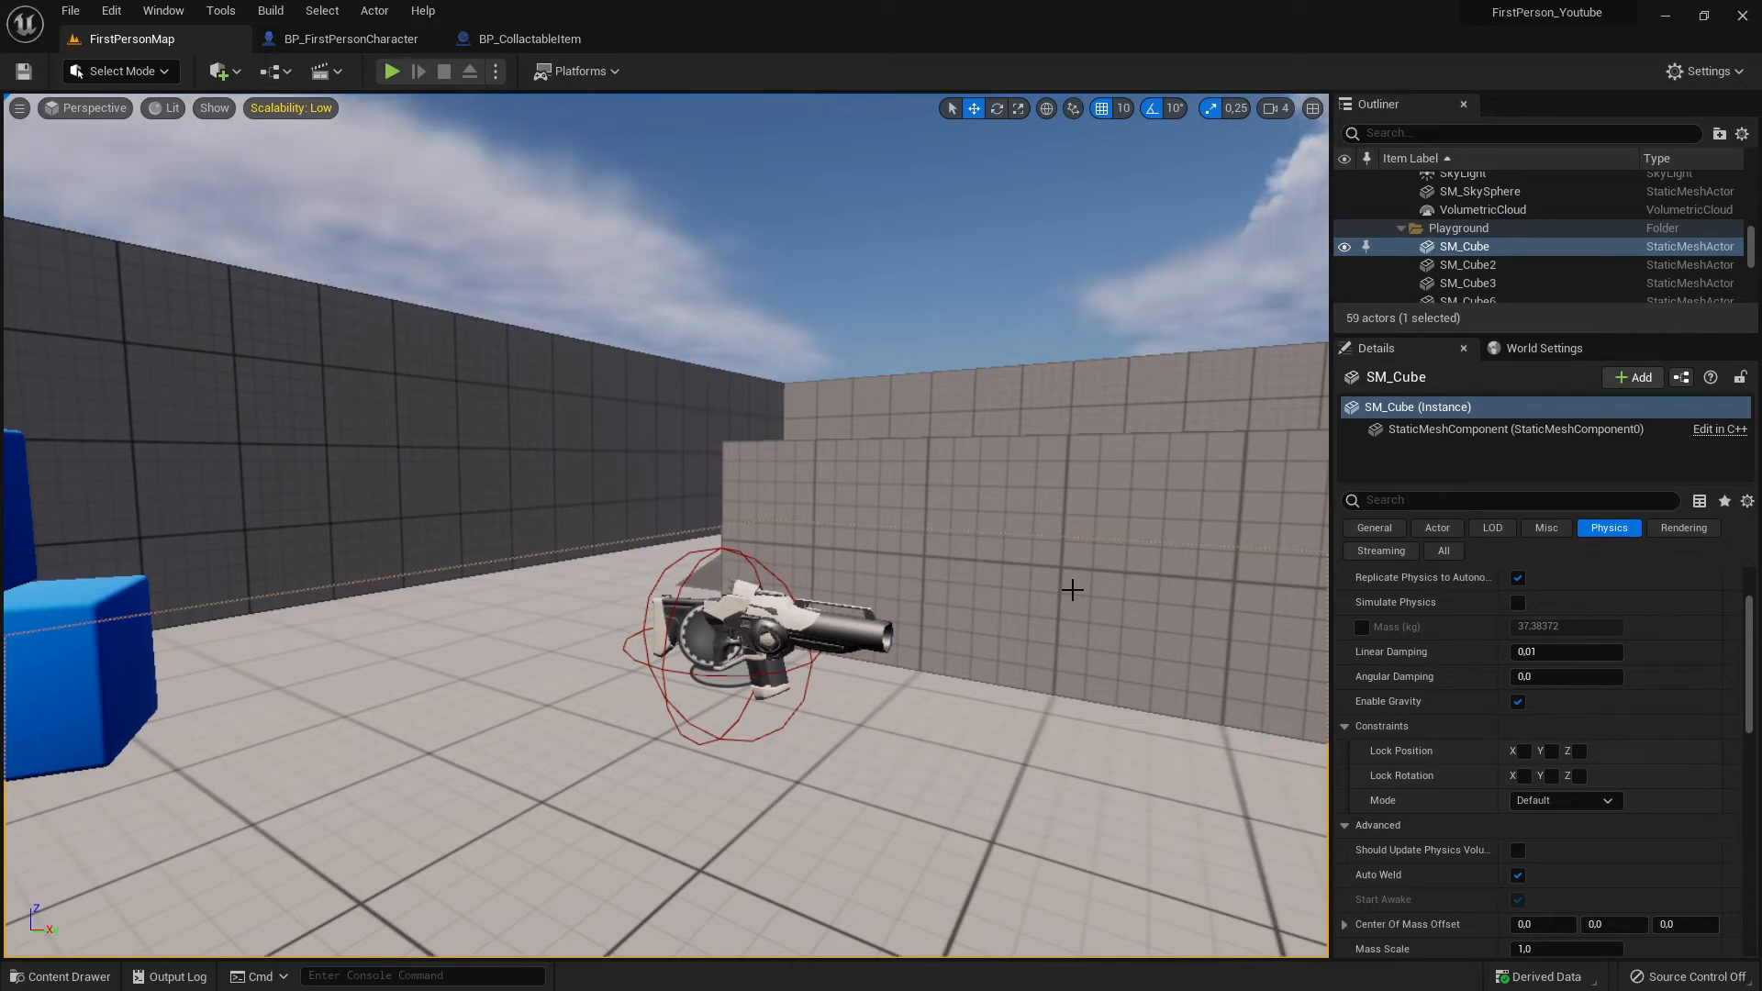
Select the rifle pickup on the floor and open the FirstPerson Blueprints folder in the project content.
{"action": "left_click", "coordinate": [758, 625]}
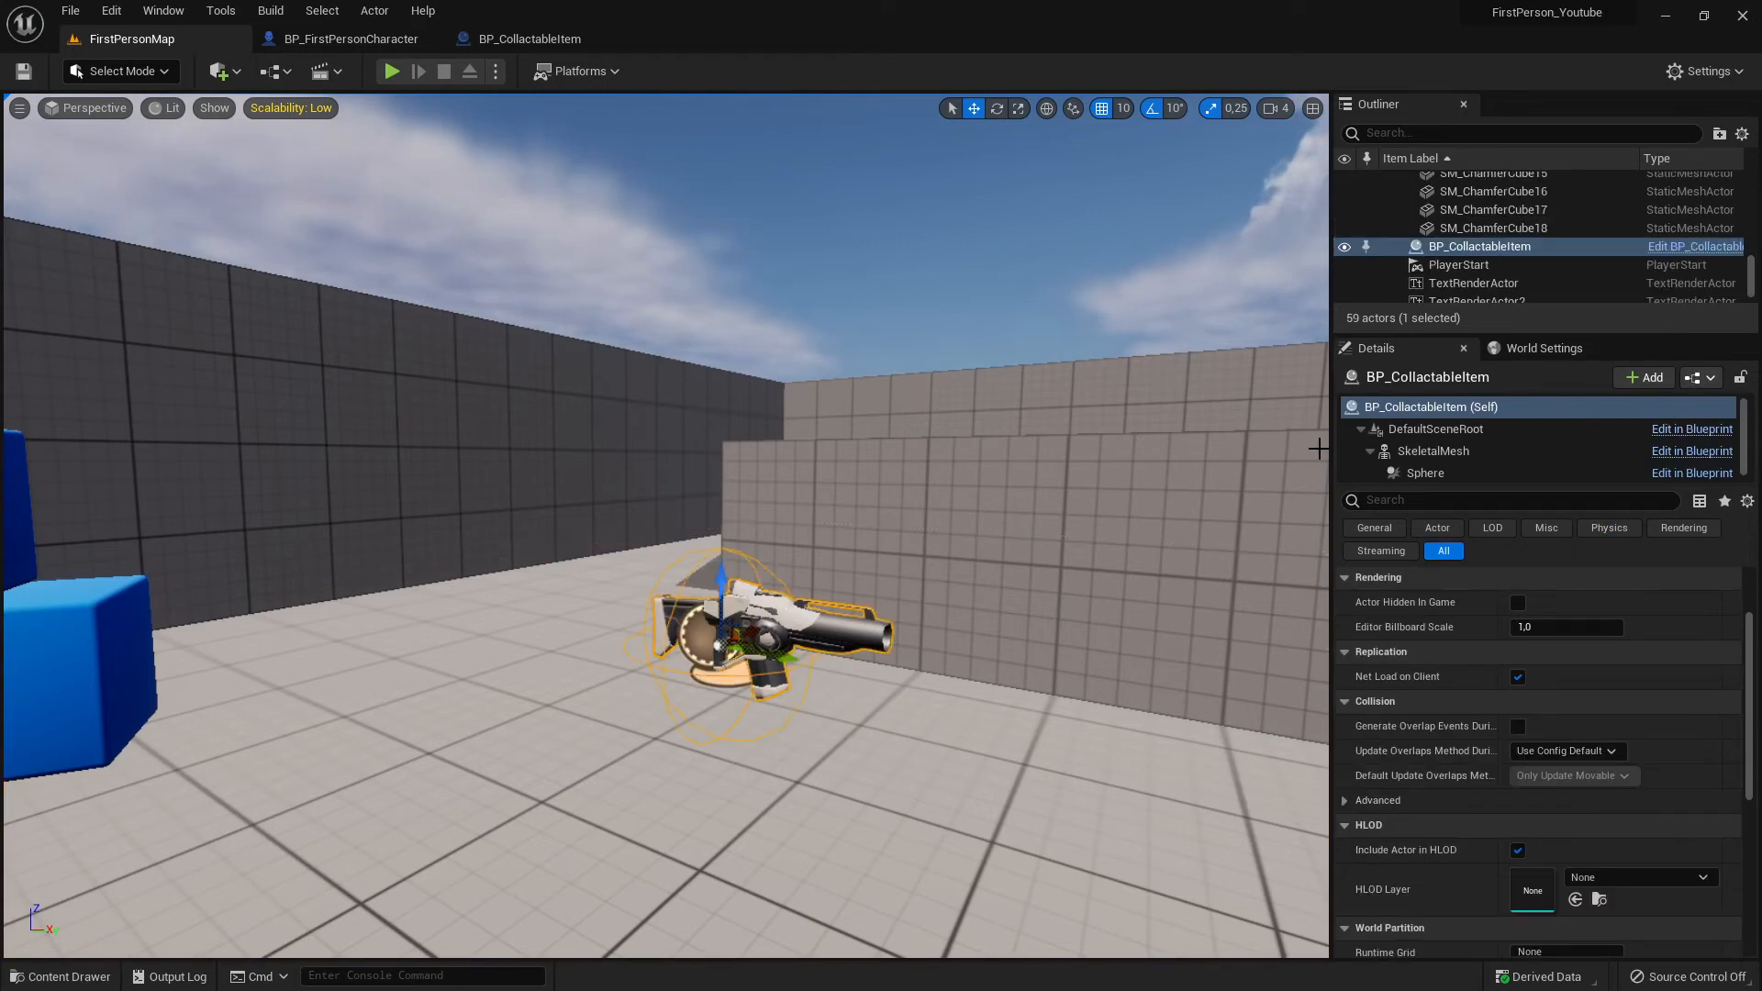
{"action": "left_click", "coordinate": [51, 975]}
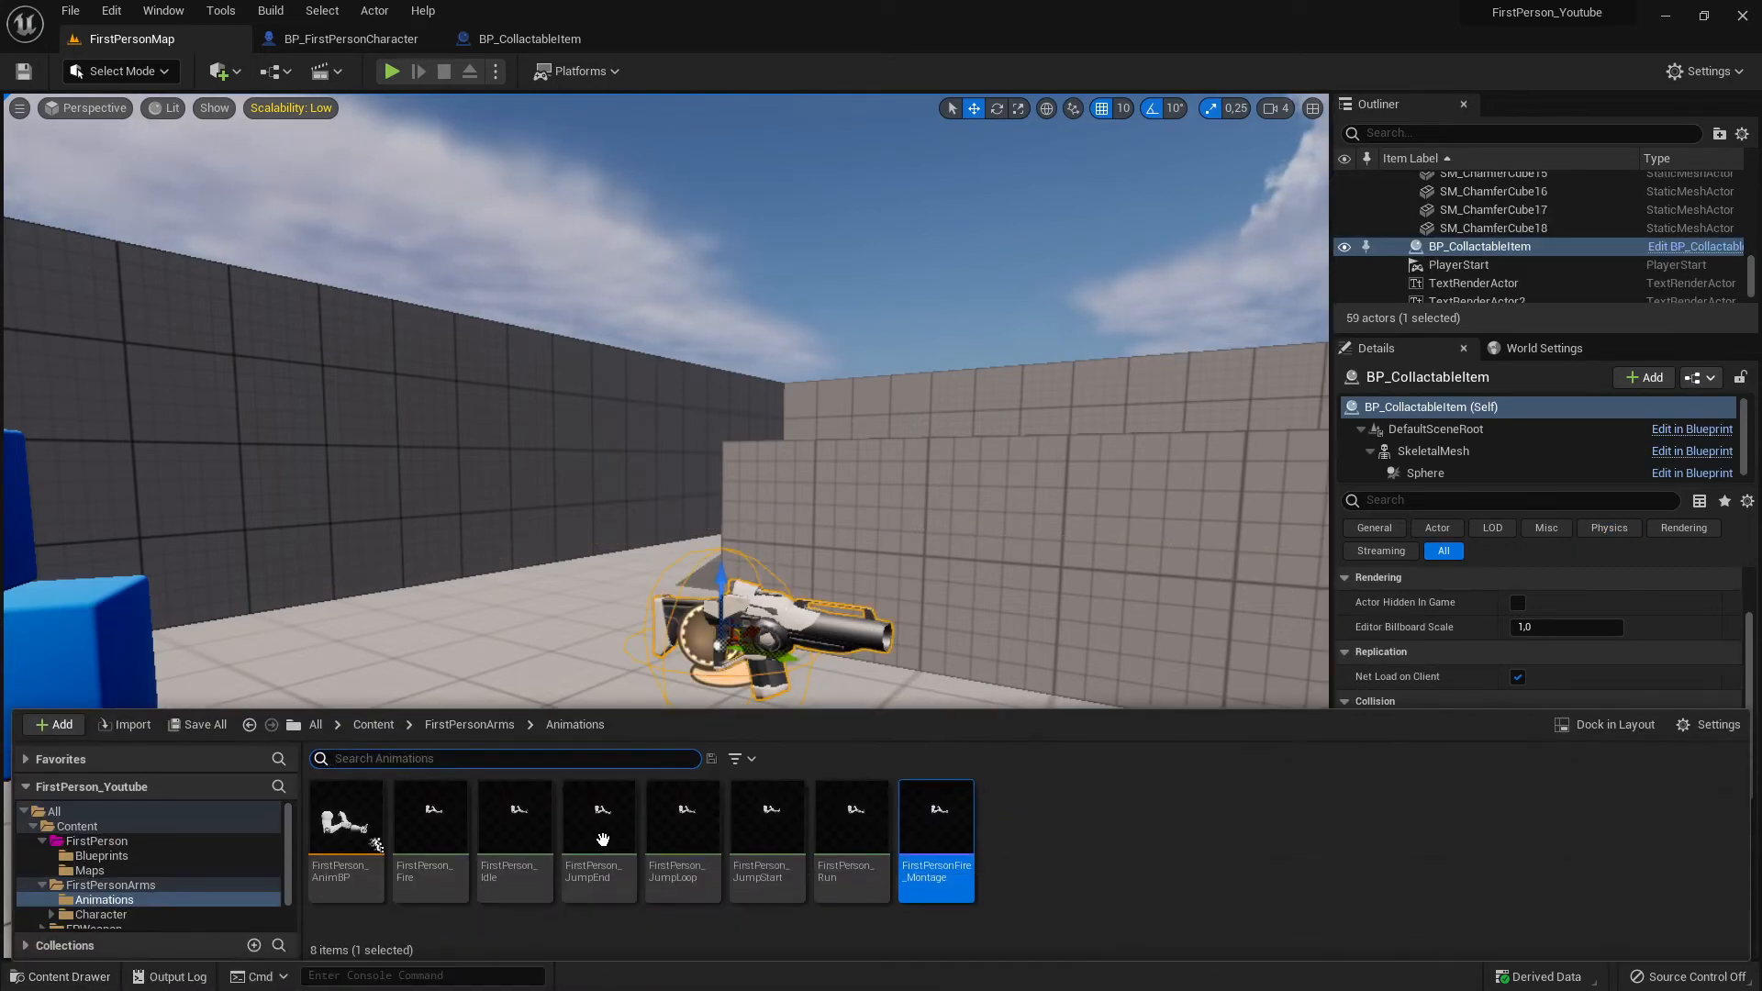
{"action": "left_click", "coordinate": [145, 857]}
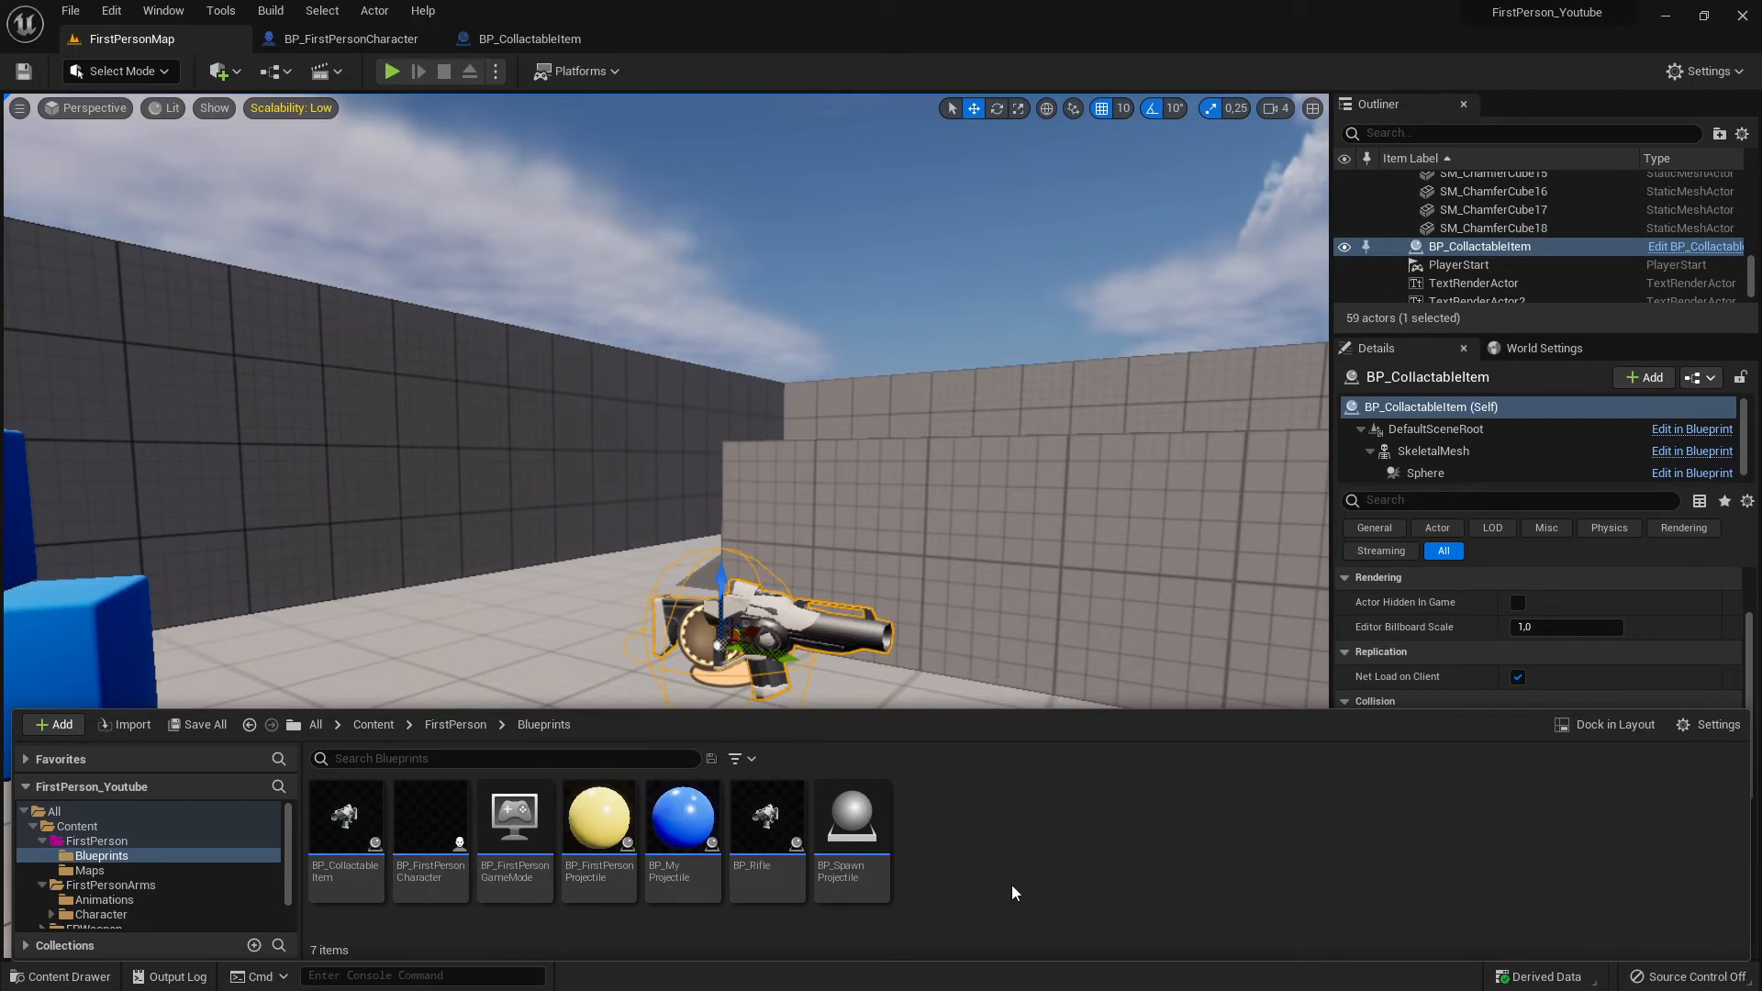
Start migrating the BP_CollactableItem blueprint to another project, without saving the two changed cube actors.
{"action": "left_click", "coordinate": [767, 822]}
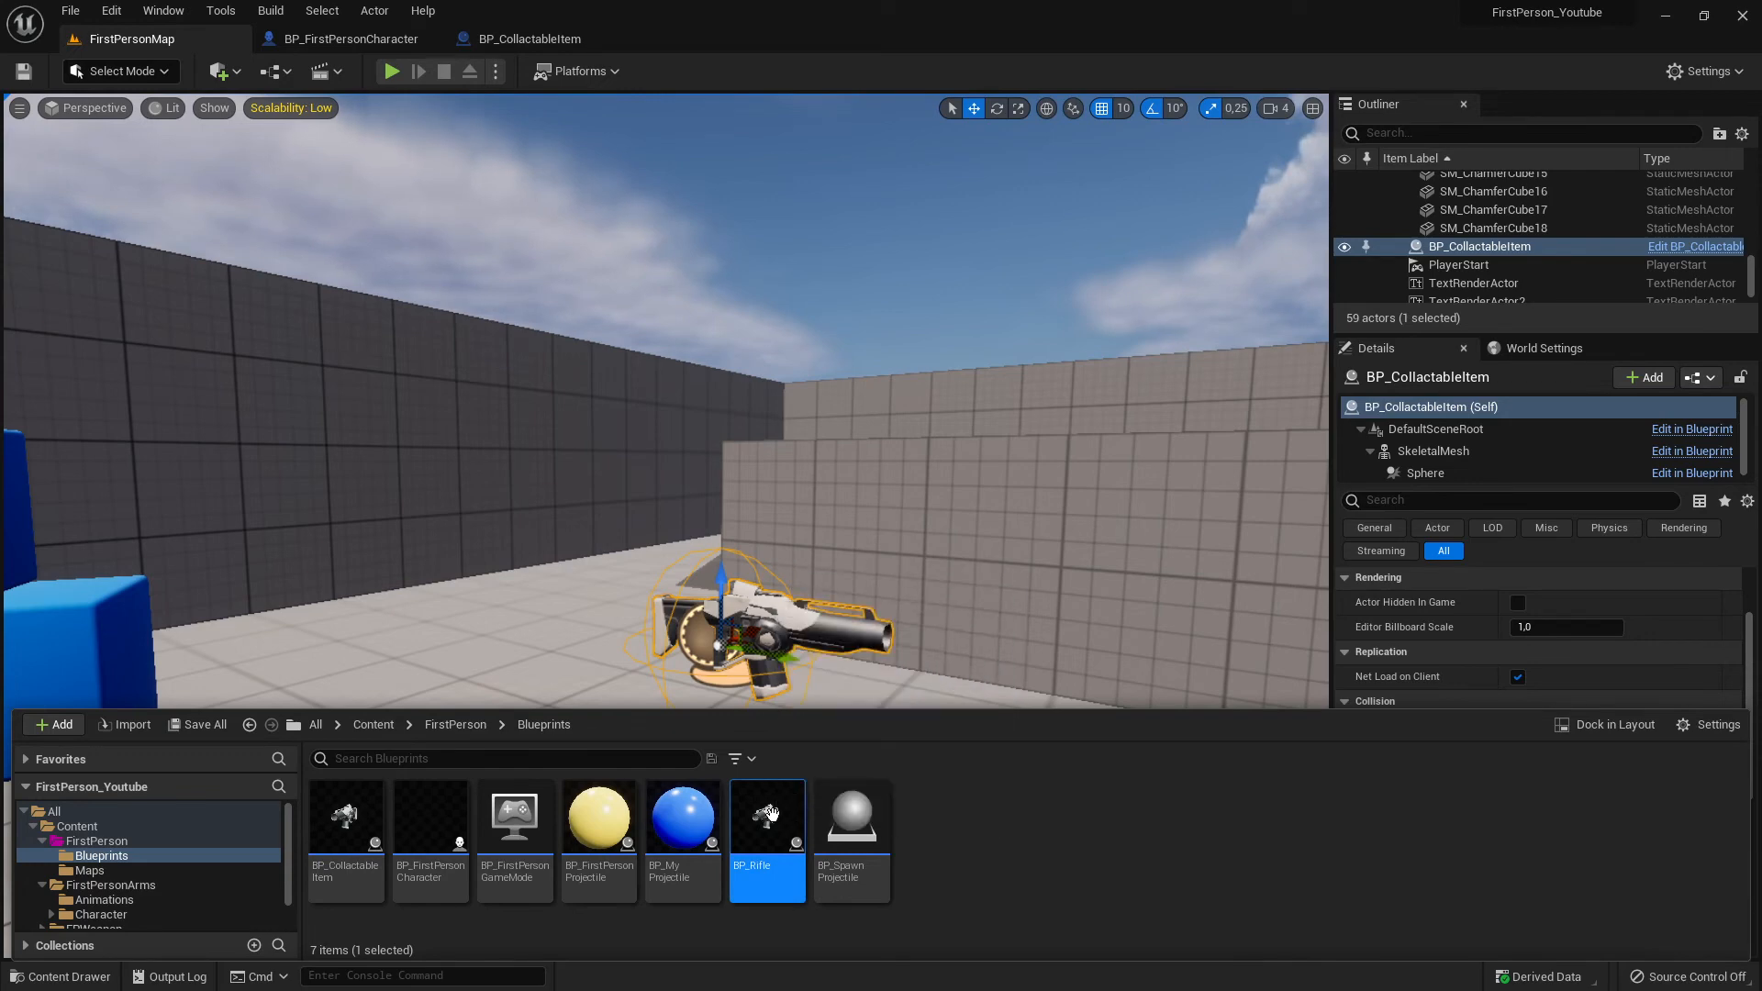
{"action": "left_click", "coordinate": [1028, 833]}
{"action": "left_click", "coordinate": [345, 826]}
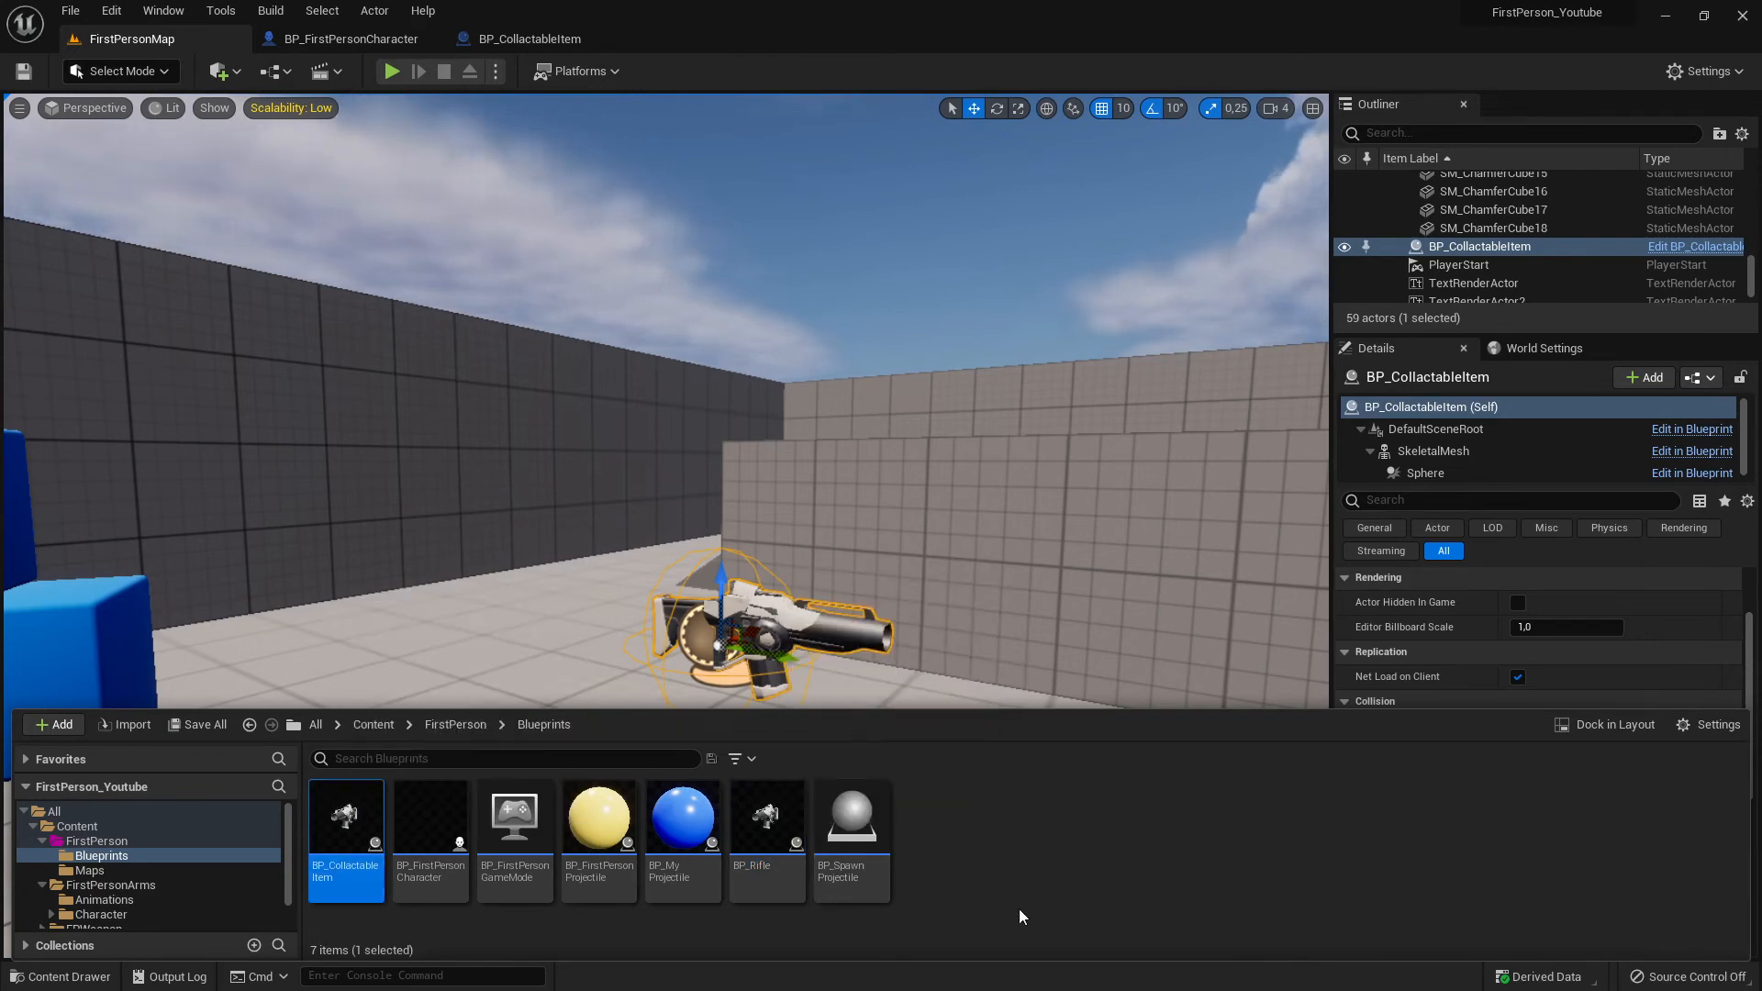
{"action": "right_click", "coordinate": [342, 824]}
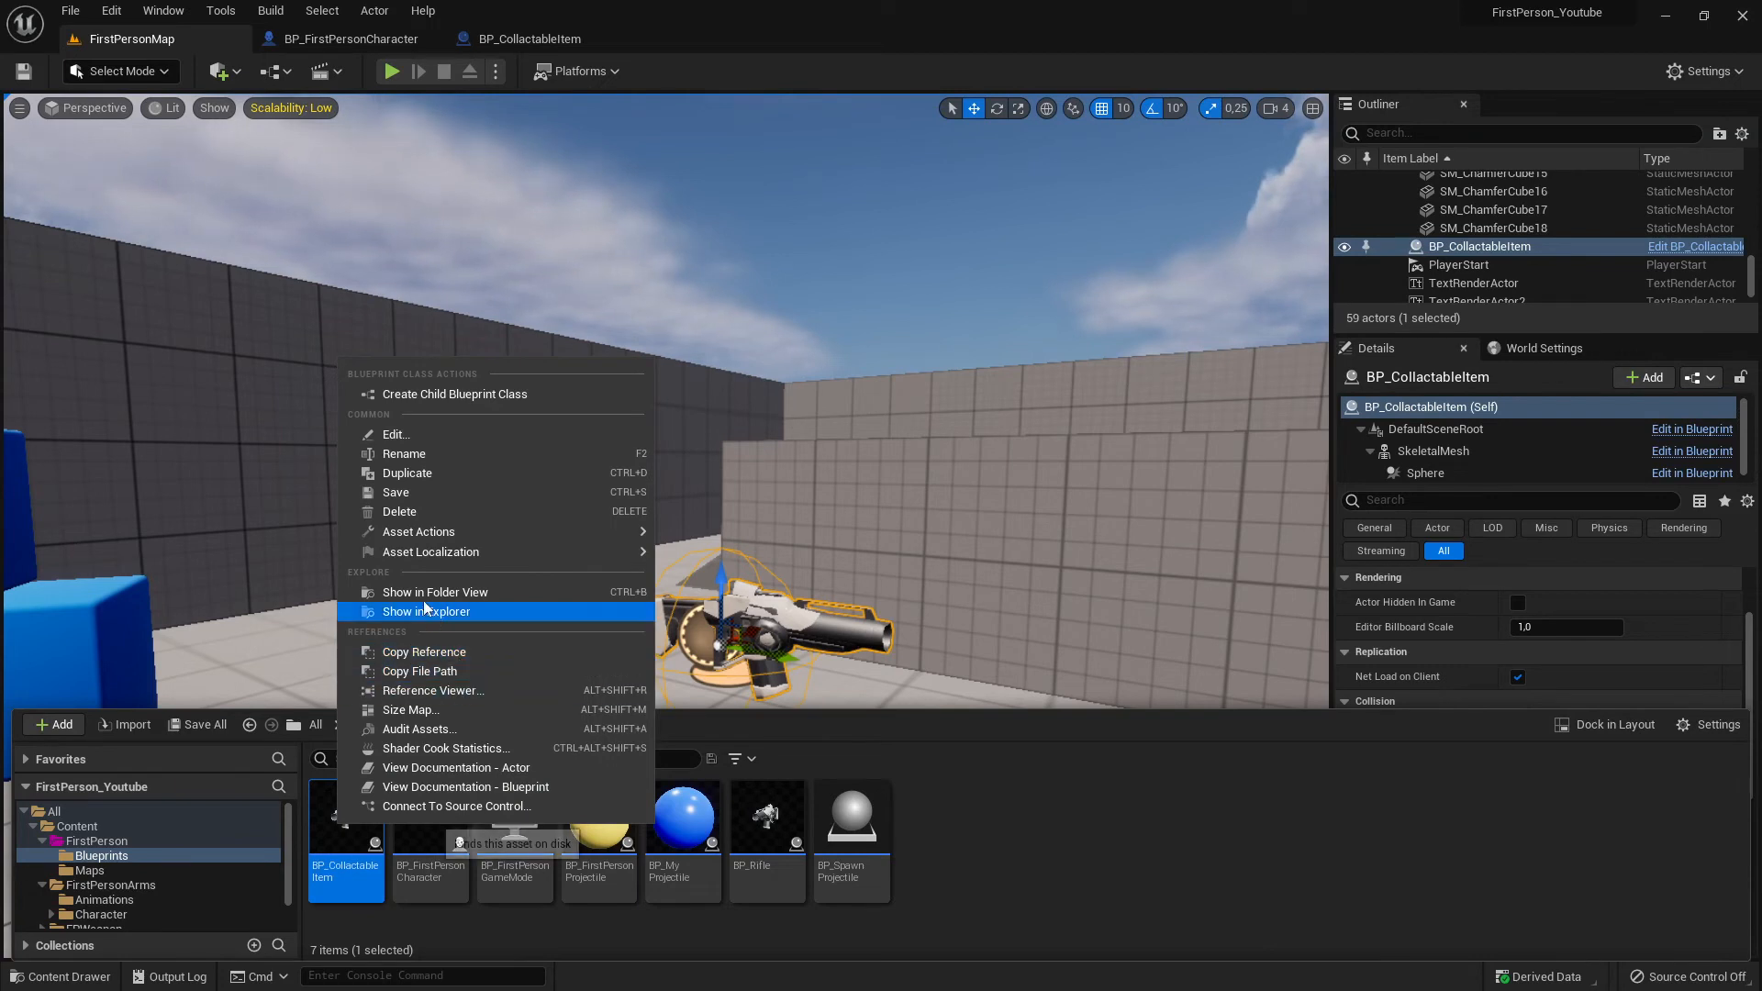
{"action": "mouse_move", "coordinate": [457, 532]}
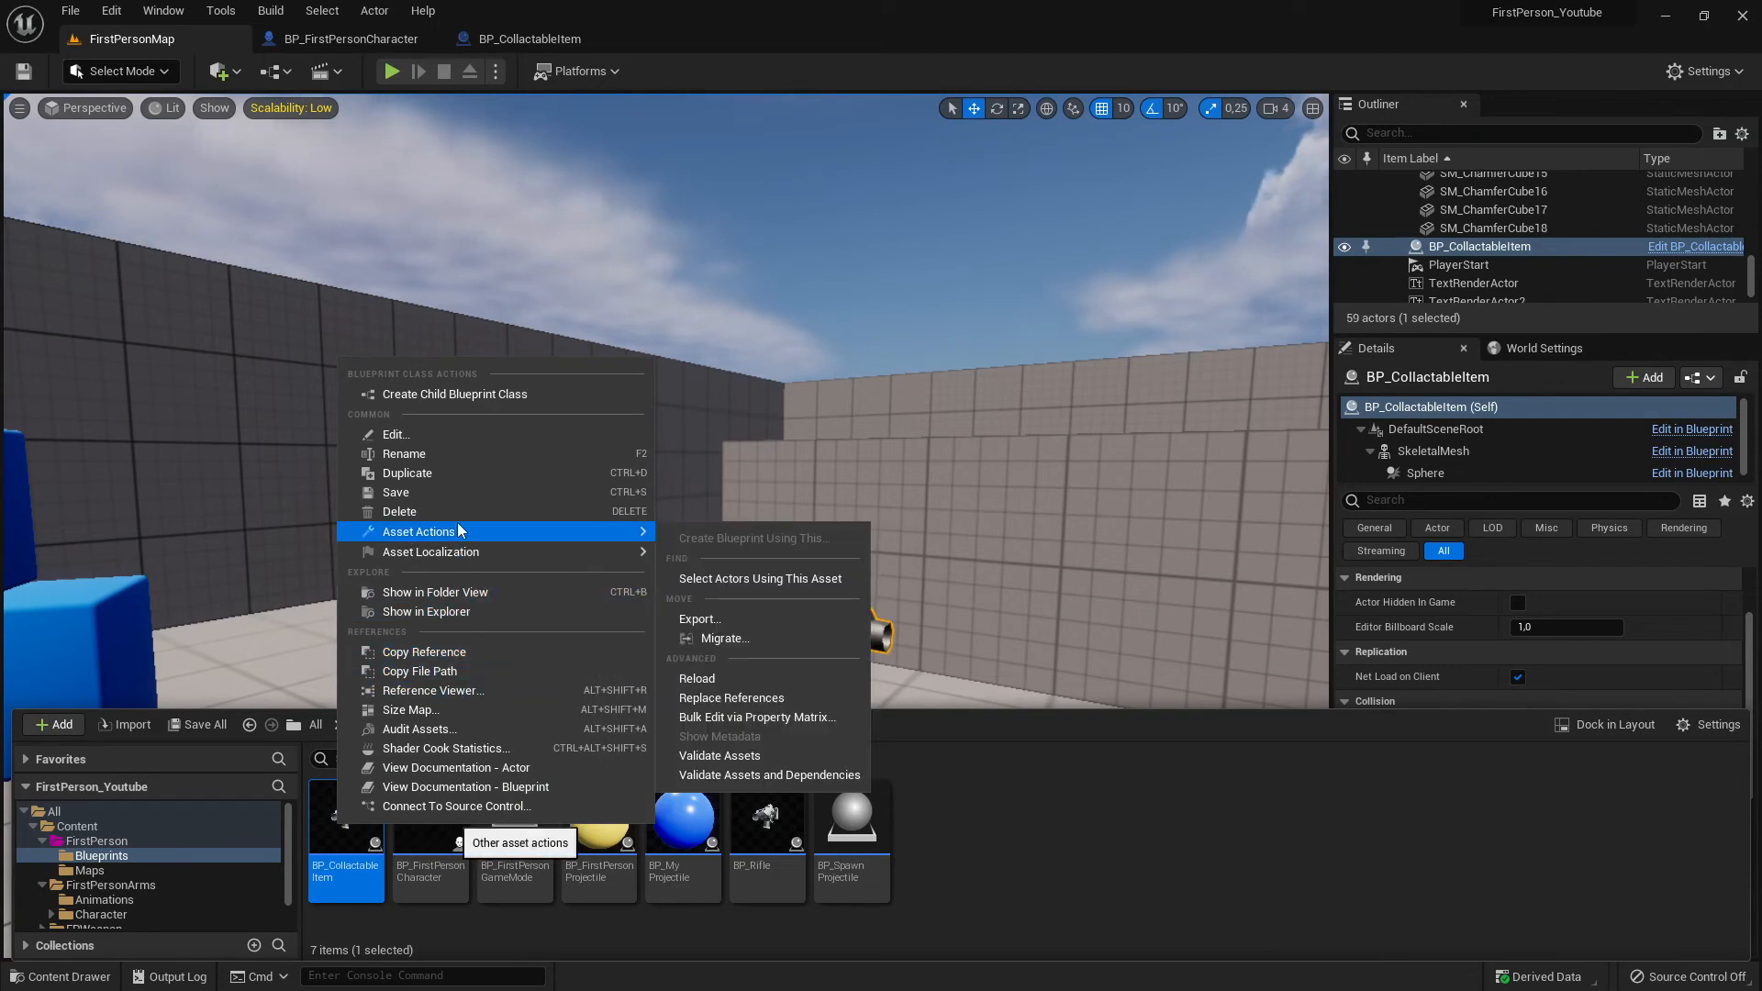
{"action": "left_click", "coordinate": [719, 639]}
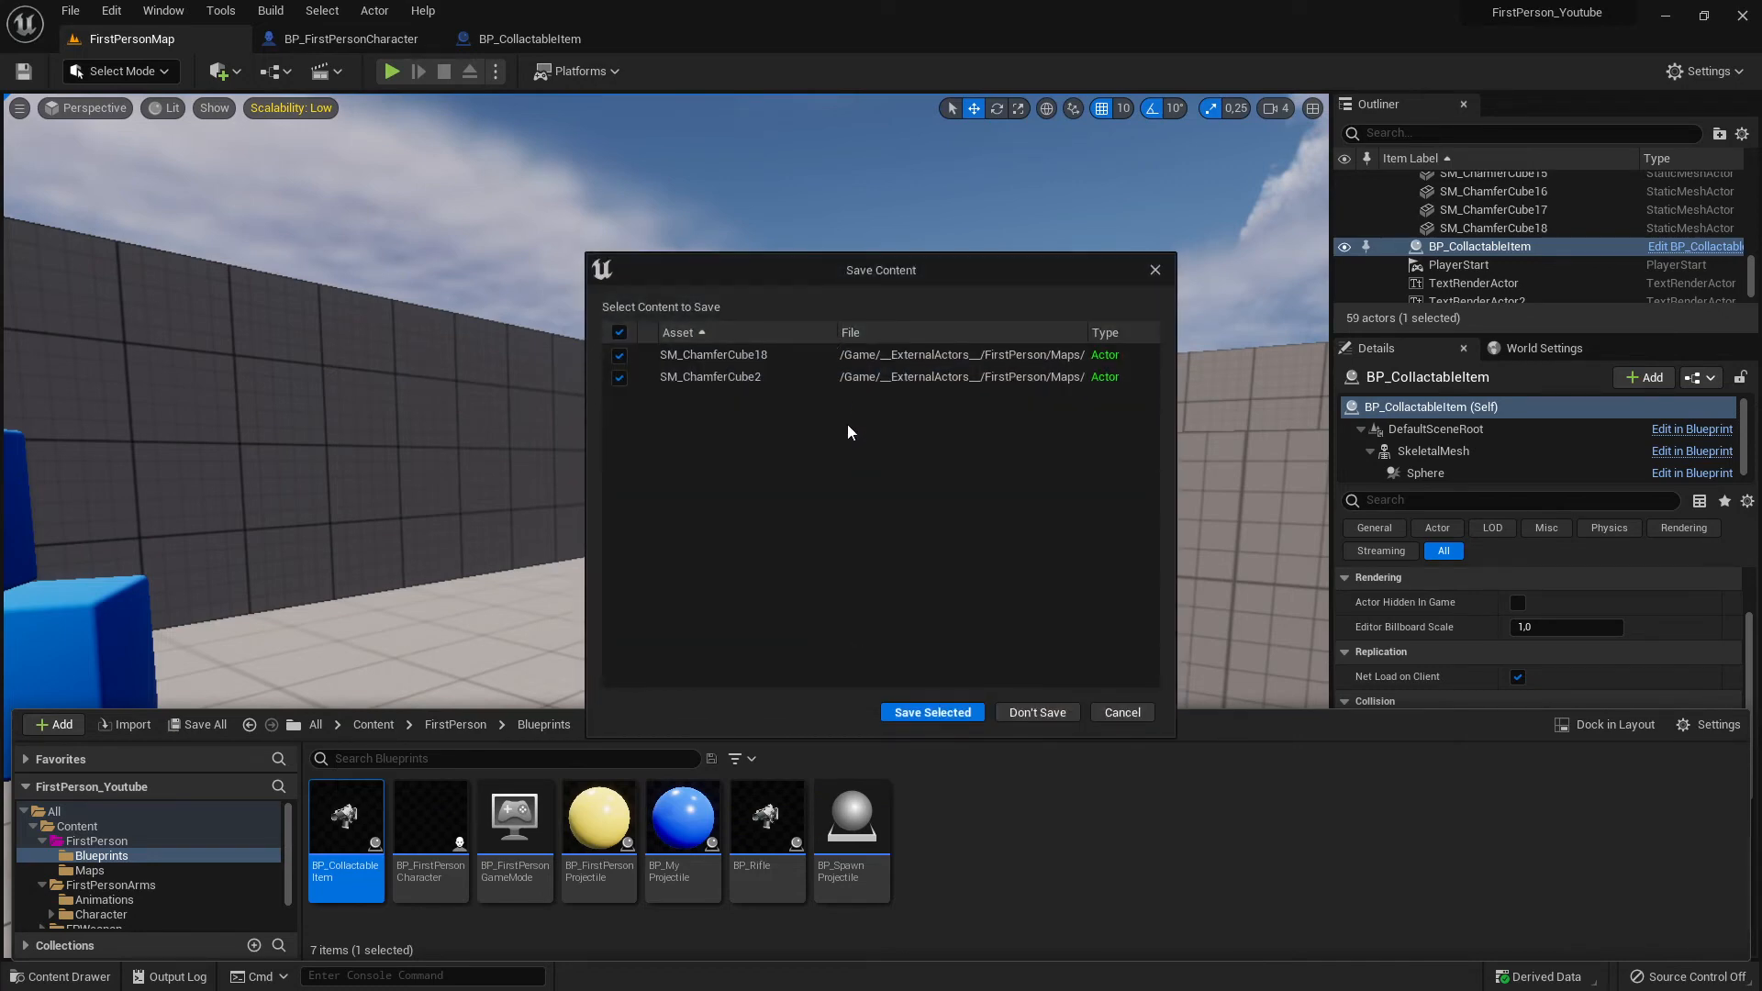
{"action": "left_click", "coordinate": [1037, 712]}
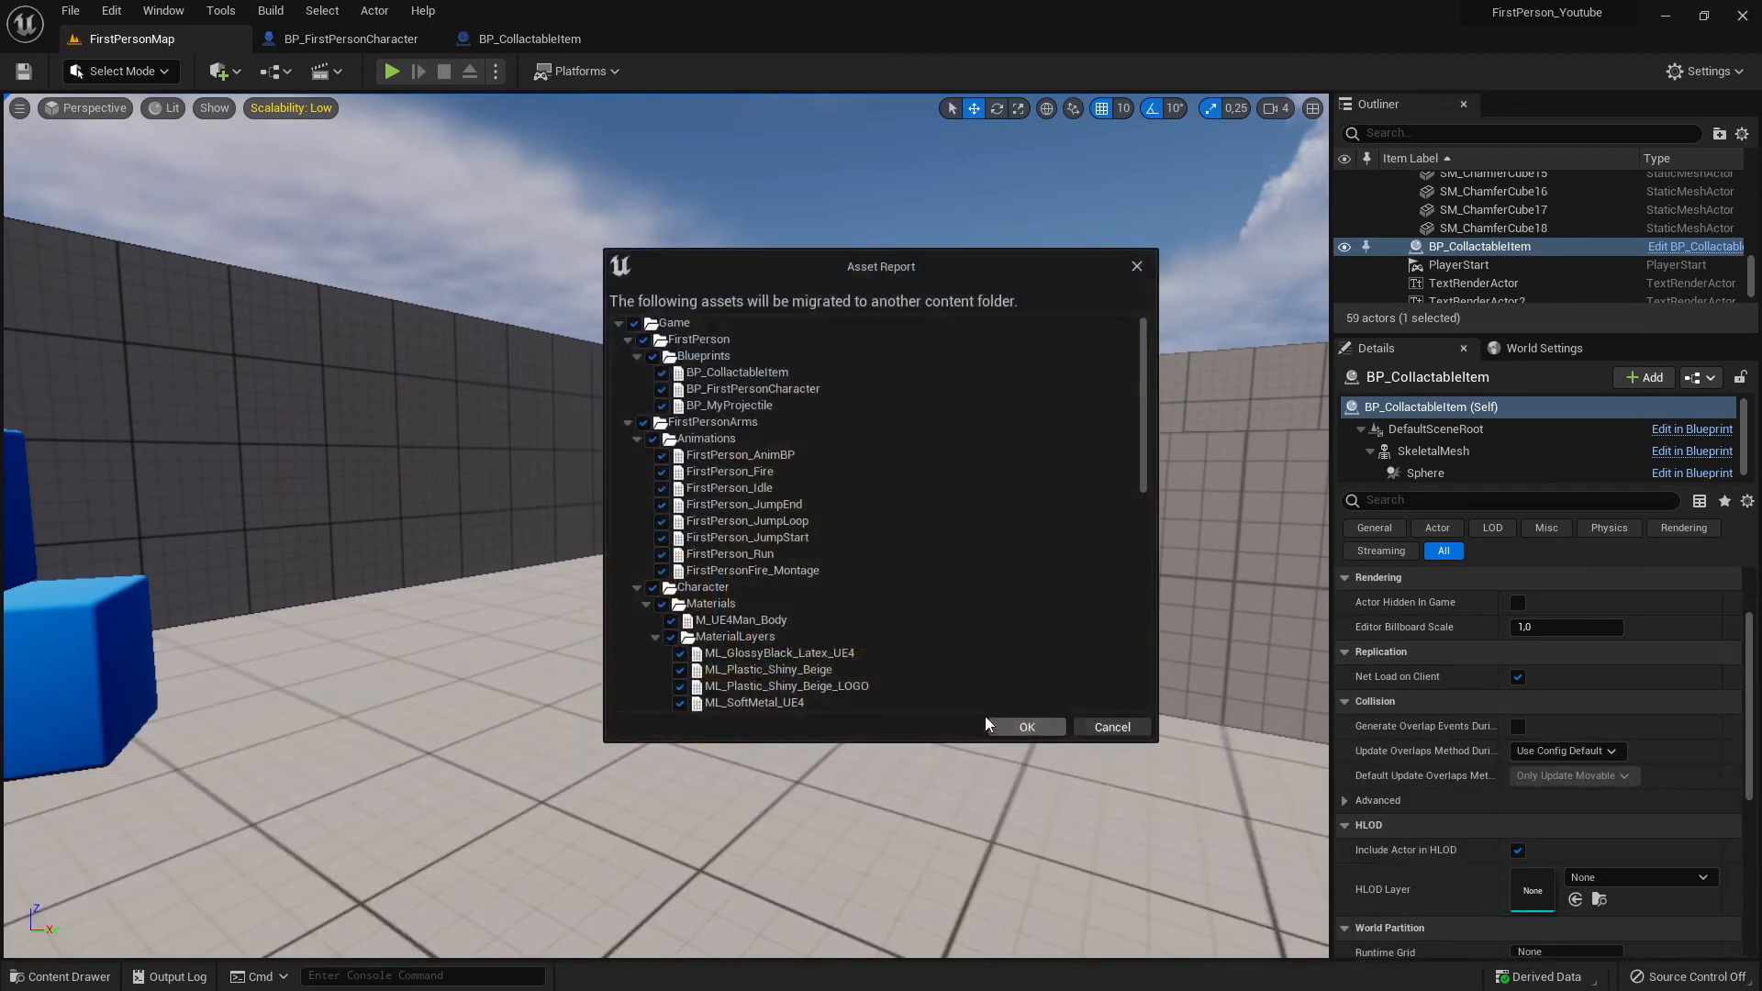
Review the full list of dependent assets in the migration report and accept it with all assets included.
{"action": "scroll", "coordinate": [905, 569], "scroll_direction": "down", "scroll_amount": 10}
{"action": "scroll", "coordinate": [911, 589], "scroll_direction": "up", "scroll_amount": 10}
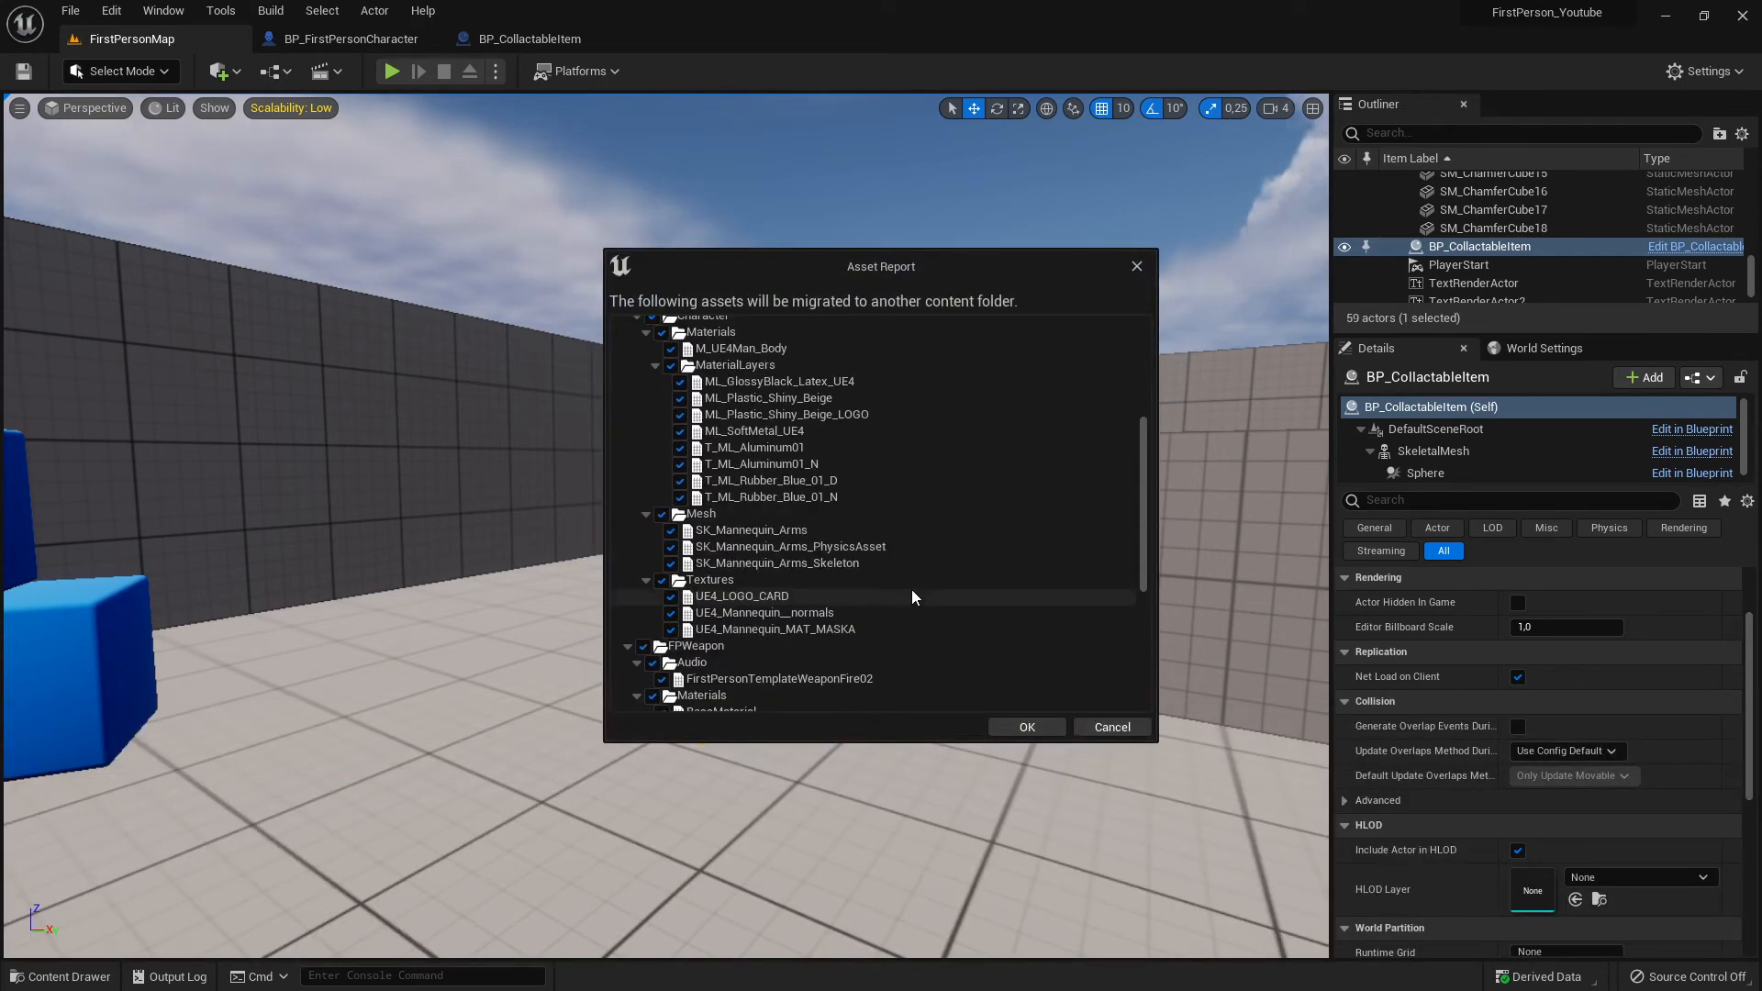
{"action": "left_click_drag", "start_coordinate": [788, 267], "coordinate": [1055, 447]}
{"action": "scroll", "coordinate": [1044, 702], "scroll_direction": "down", "scroll_amount": 10}
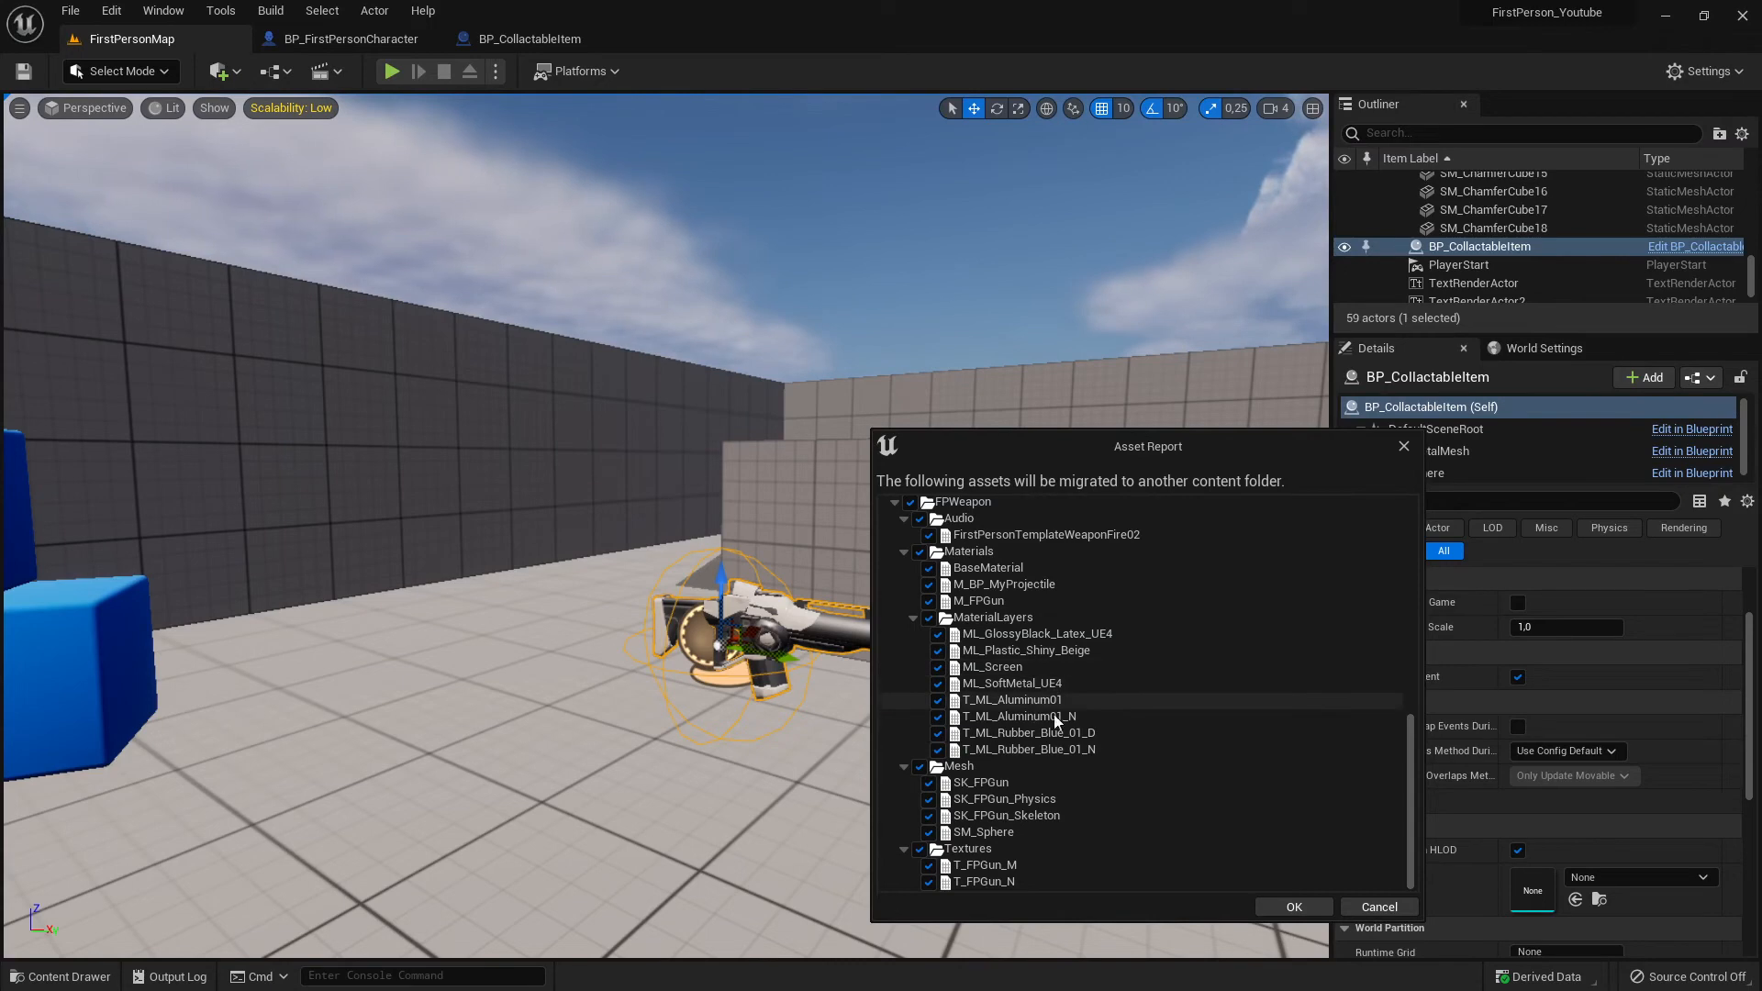
{"action": "scroll", "coordinate": [1079, 725], "scroll_direction": "up", "scroll_amount": 10}
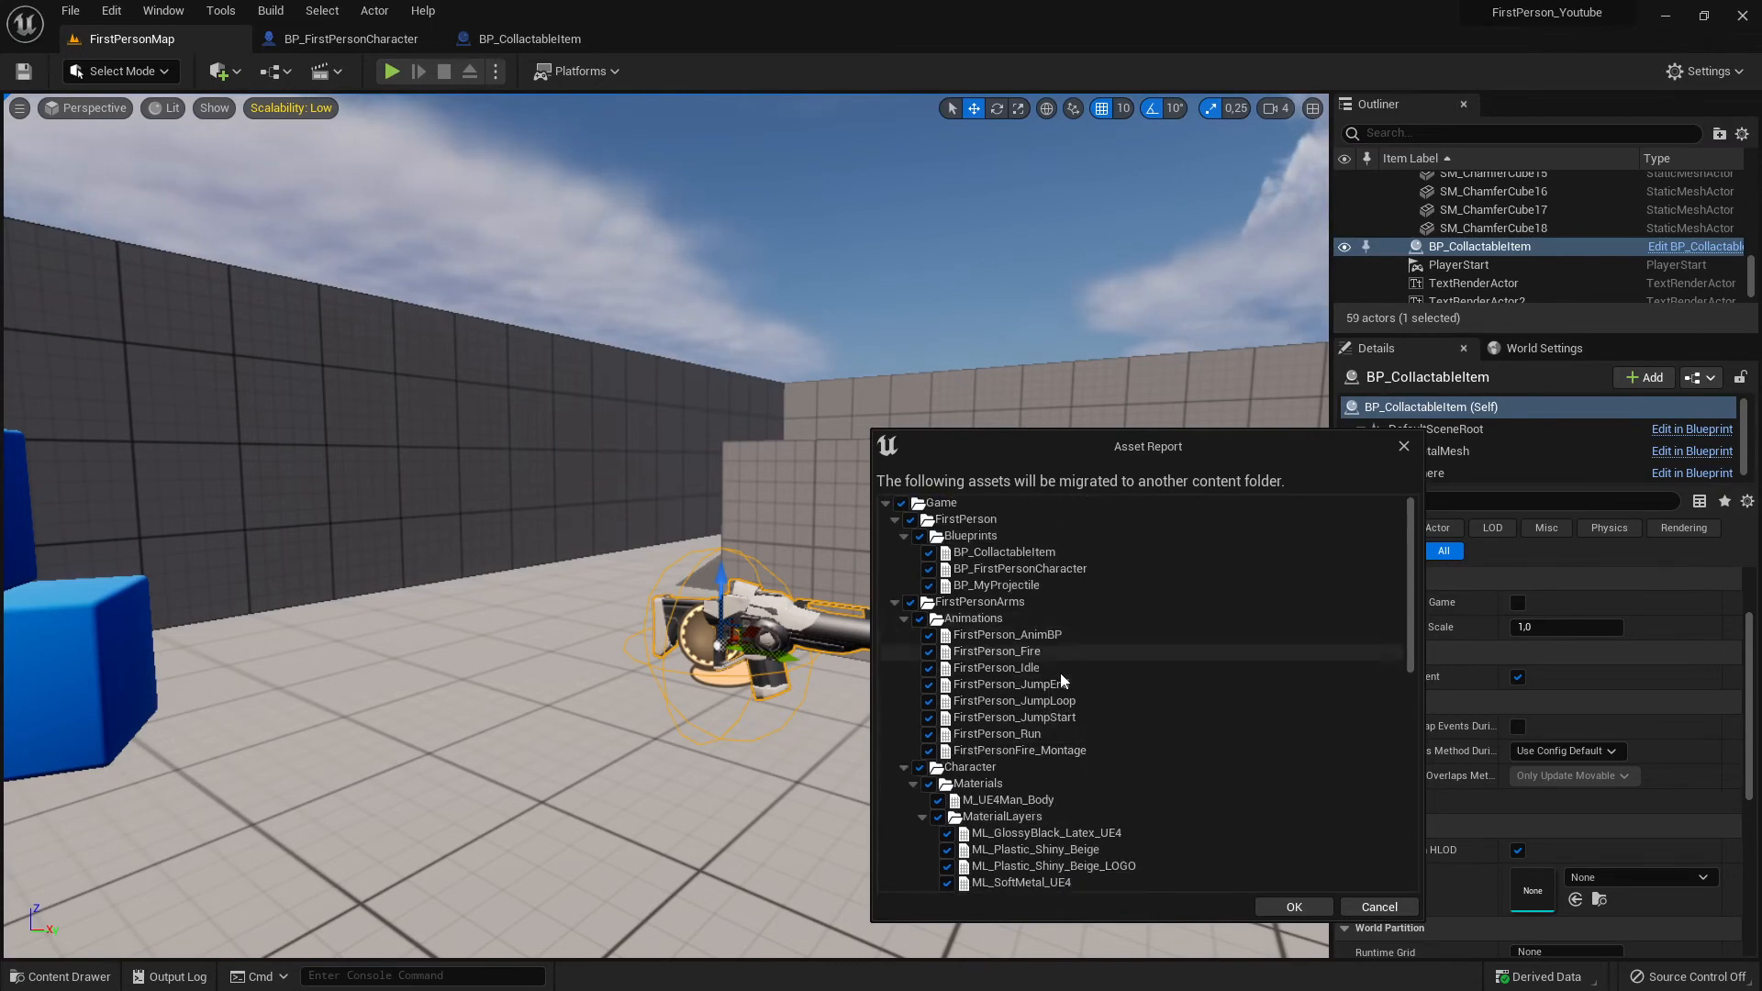
{"action": "left_click", "coordinate": [1293, 907]}
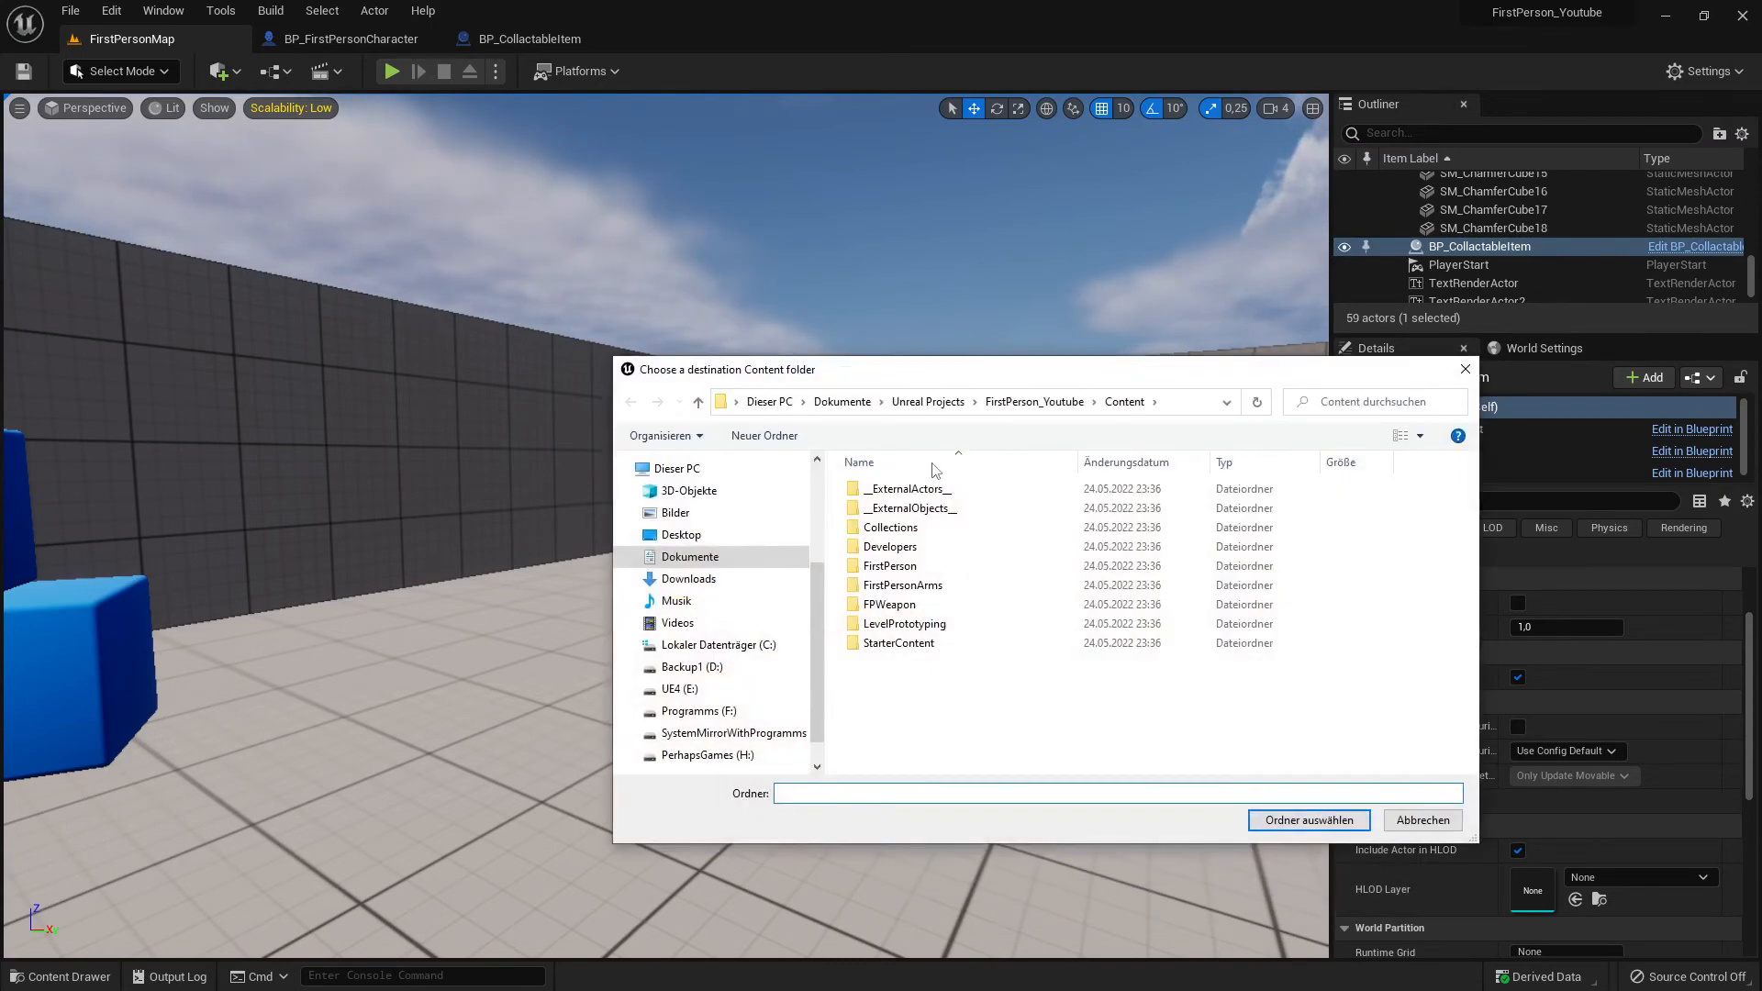
Choose the Content folder of the GameYT project in Unreal Projects as the migration destination.
{"action": "left_click", "coordinate": [1034, 401]}
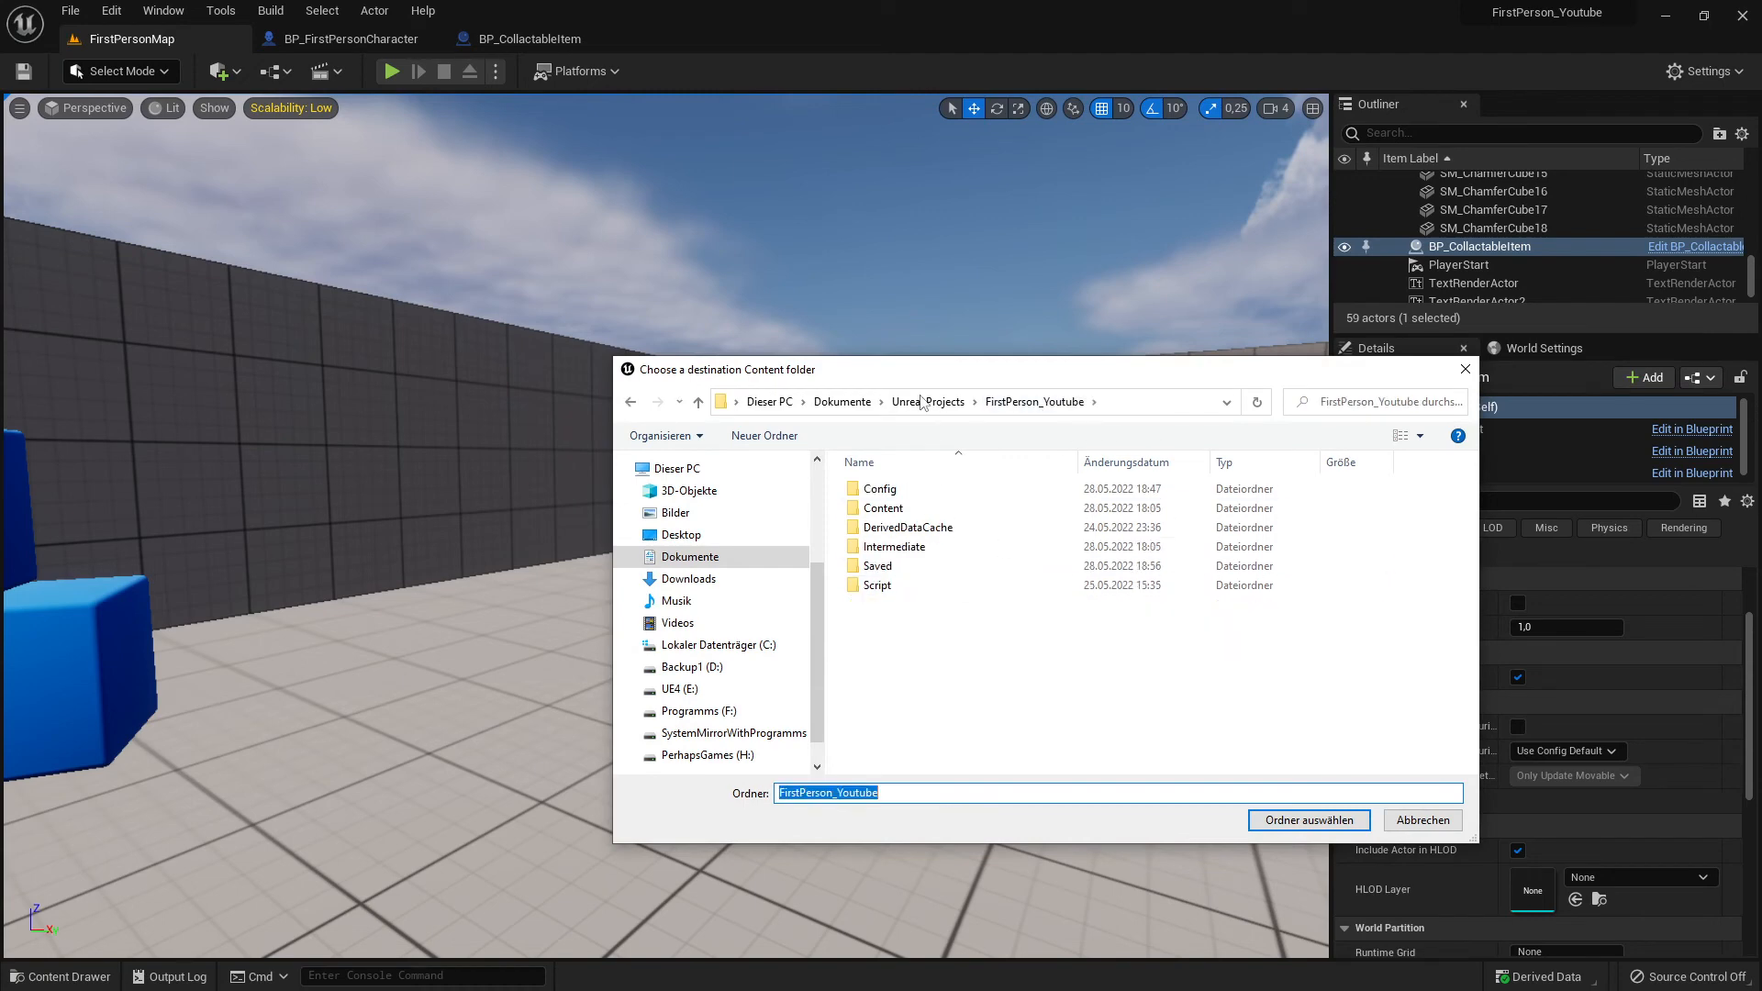
{"action": "left_click", "coordinate": [928, 401]}
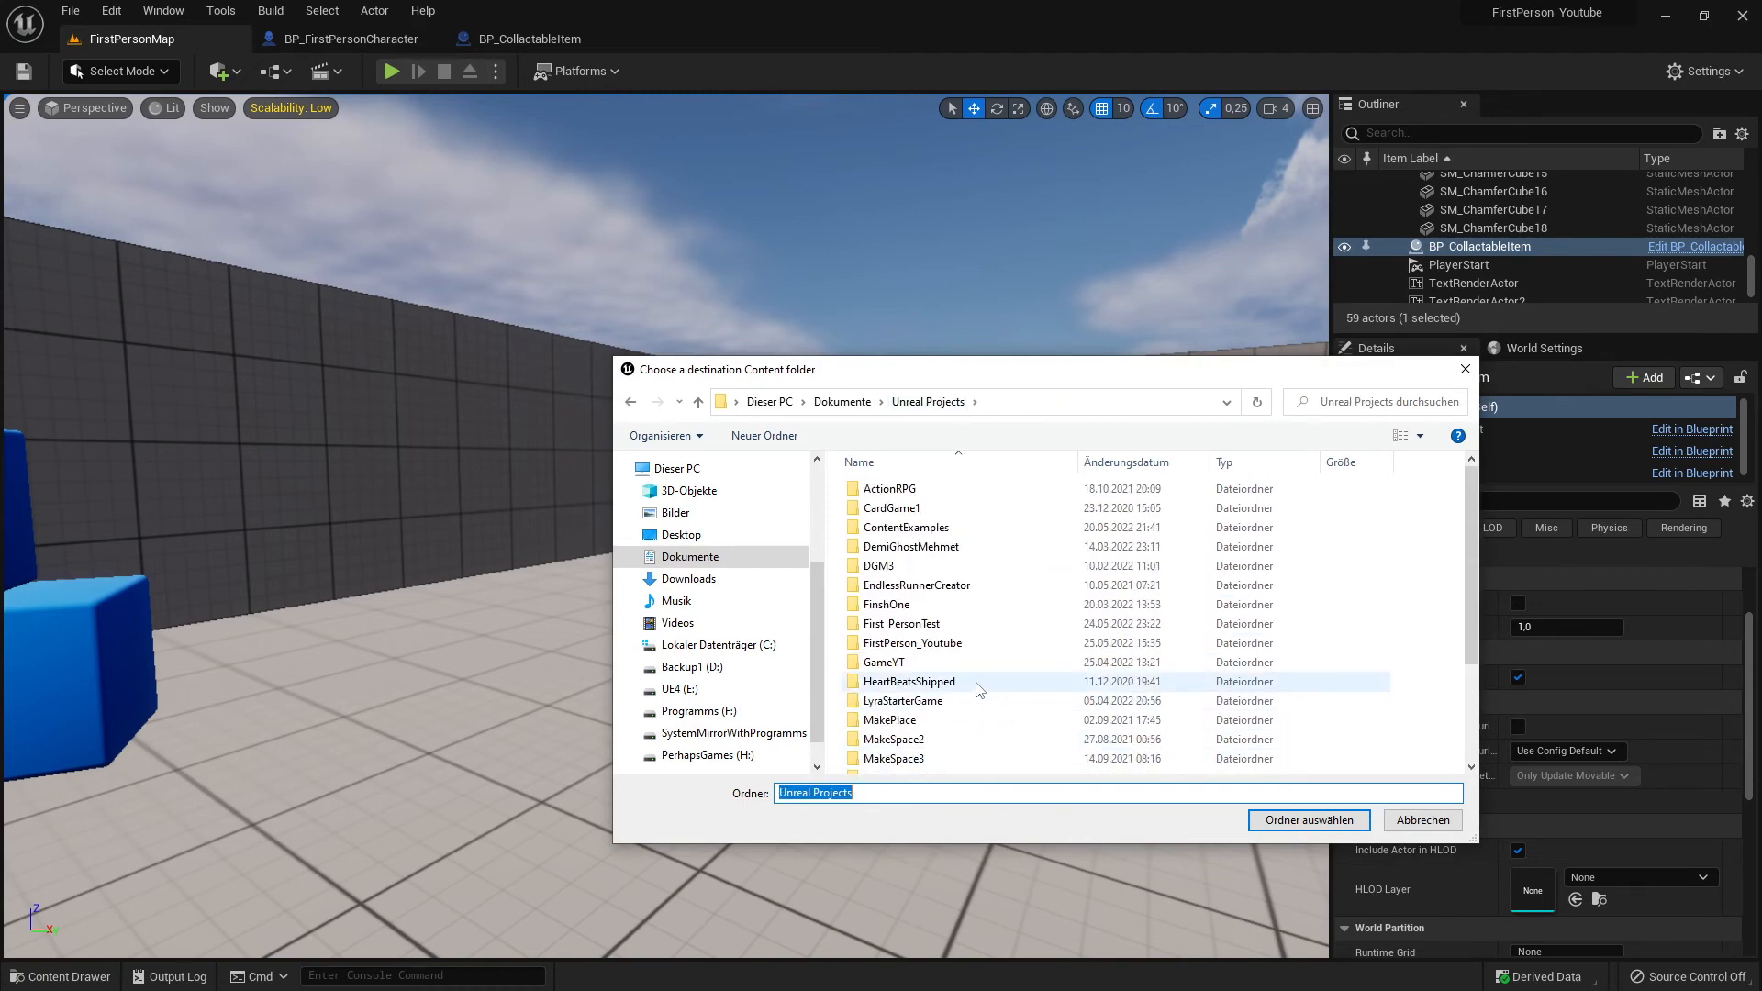
{"action": "left_click", "coordinate": [901, 664]}
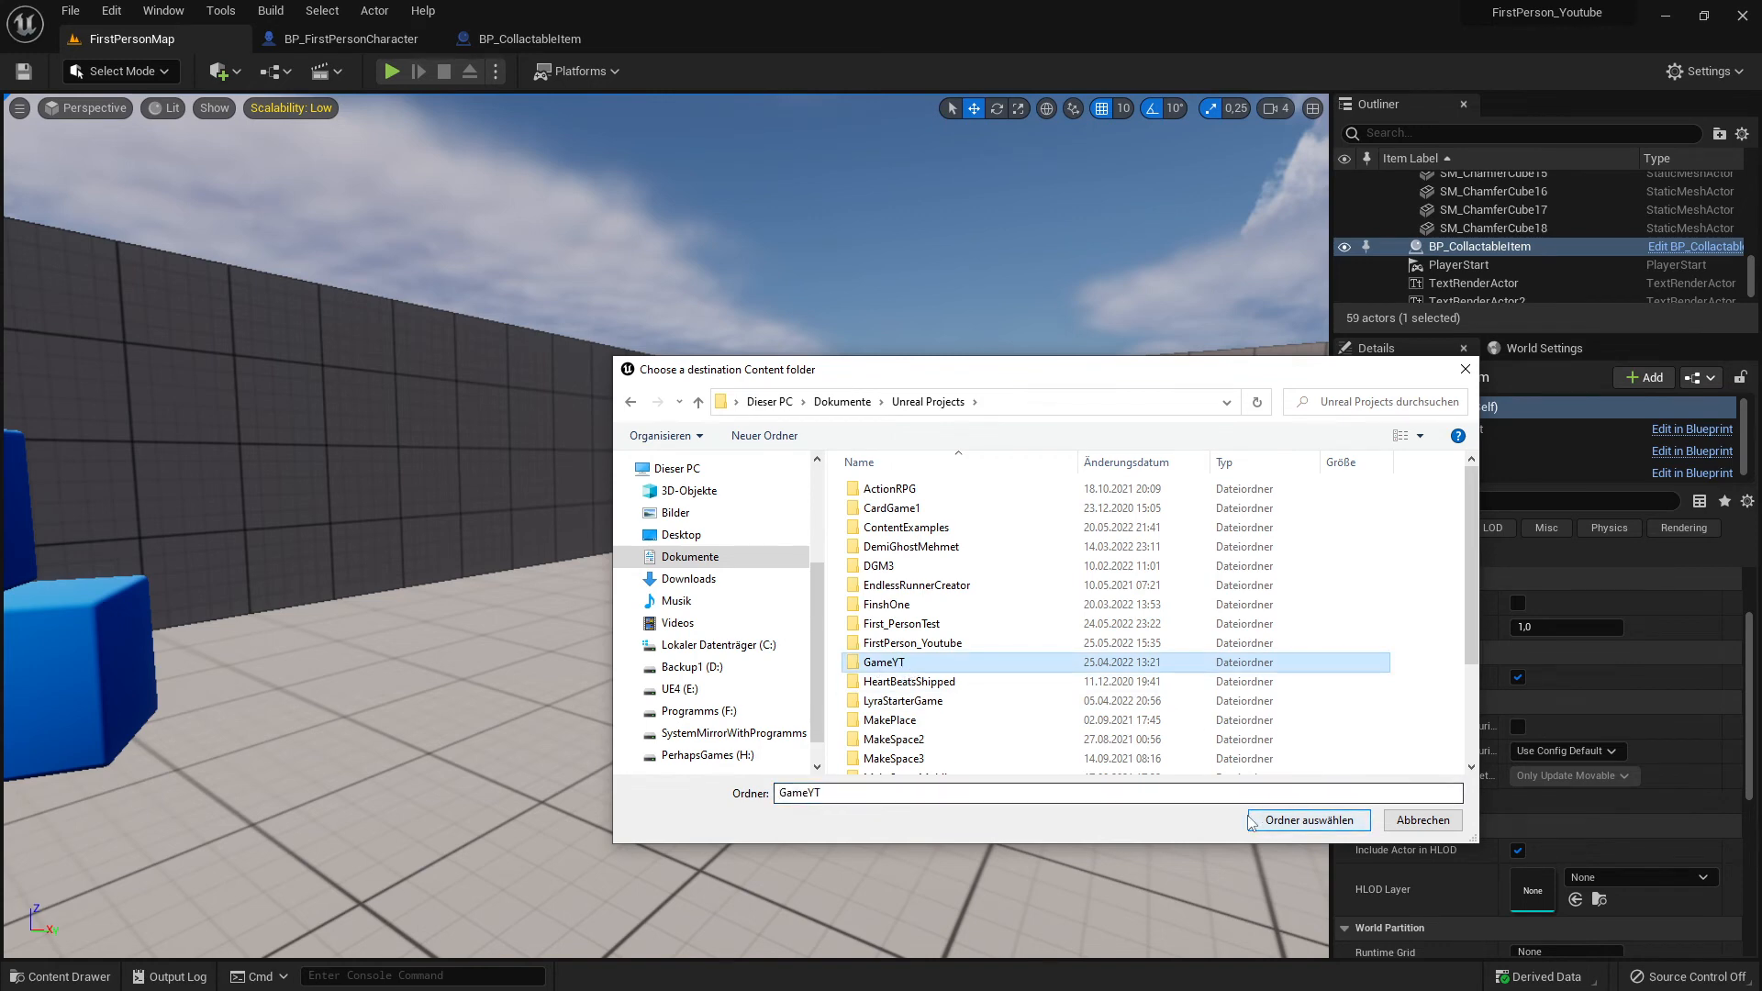
{"action": "double_click", "coordinate": [901, 665]}
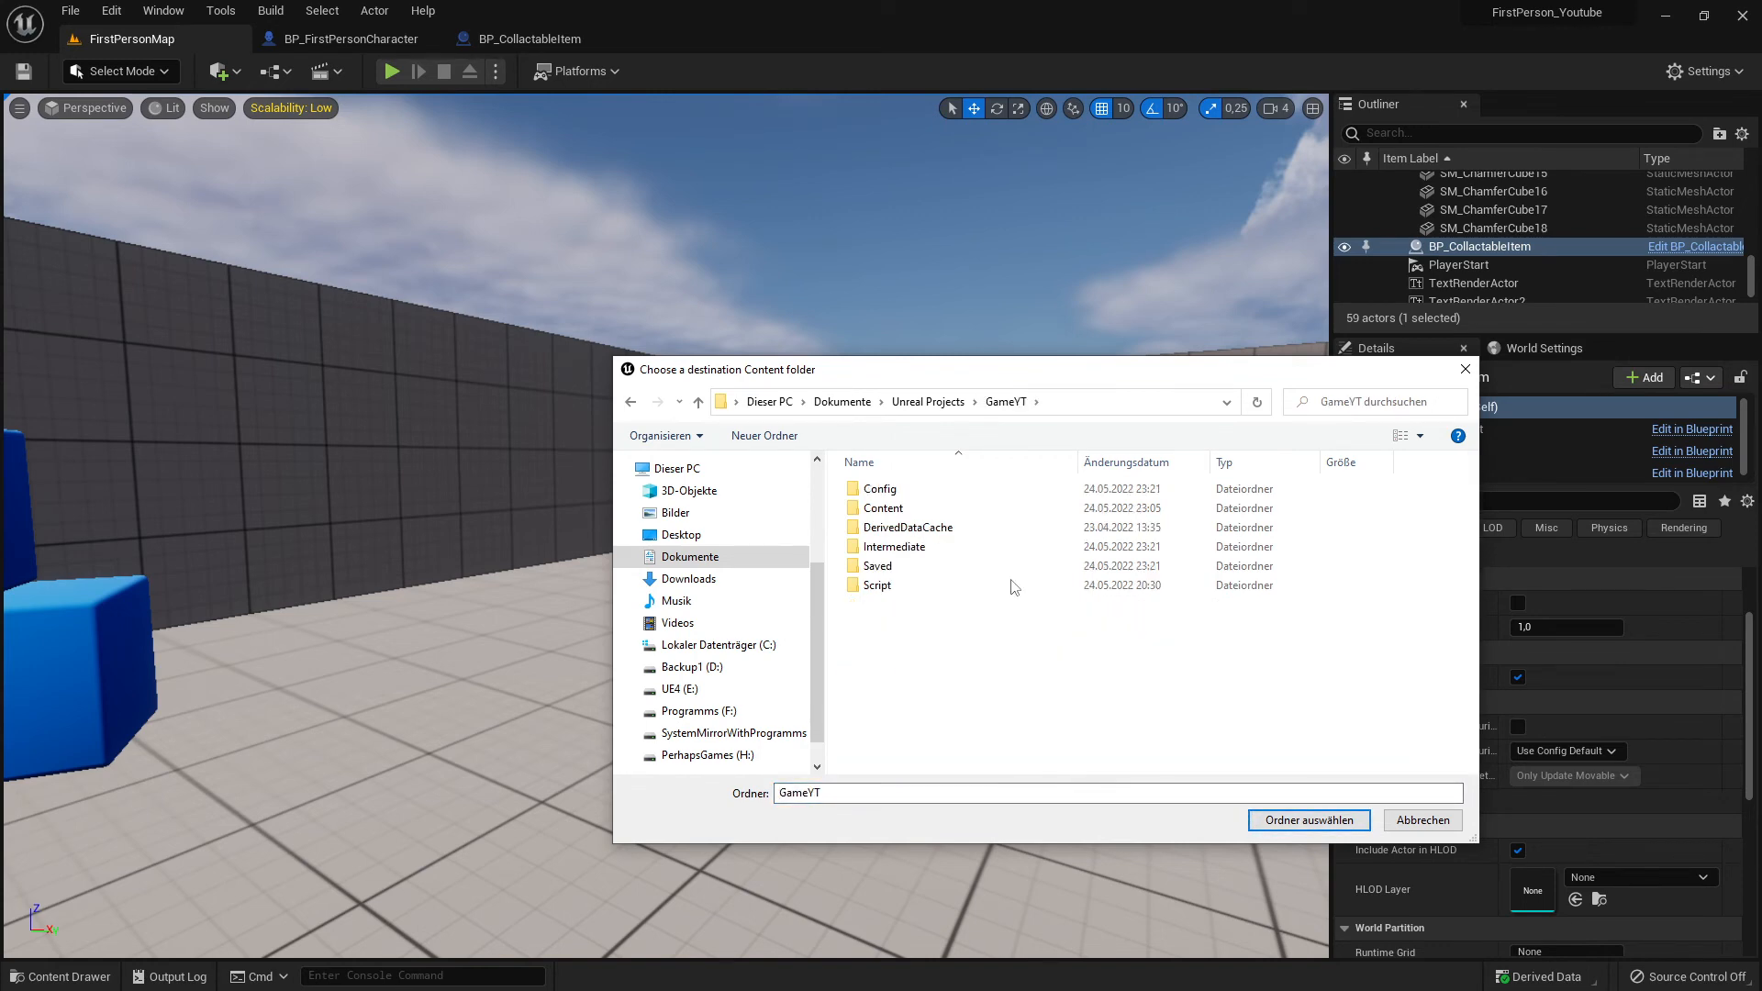
{"action": "double_click", "coordinate": [946, 511]}
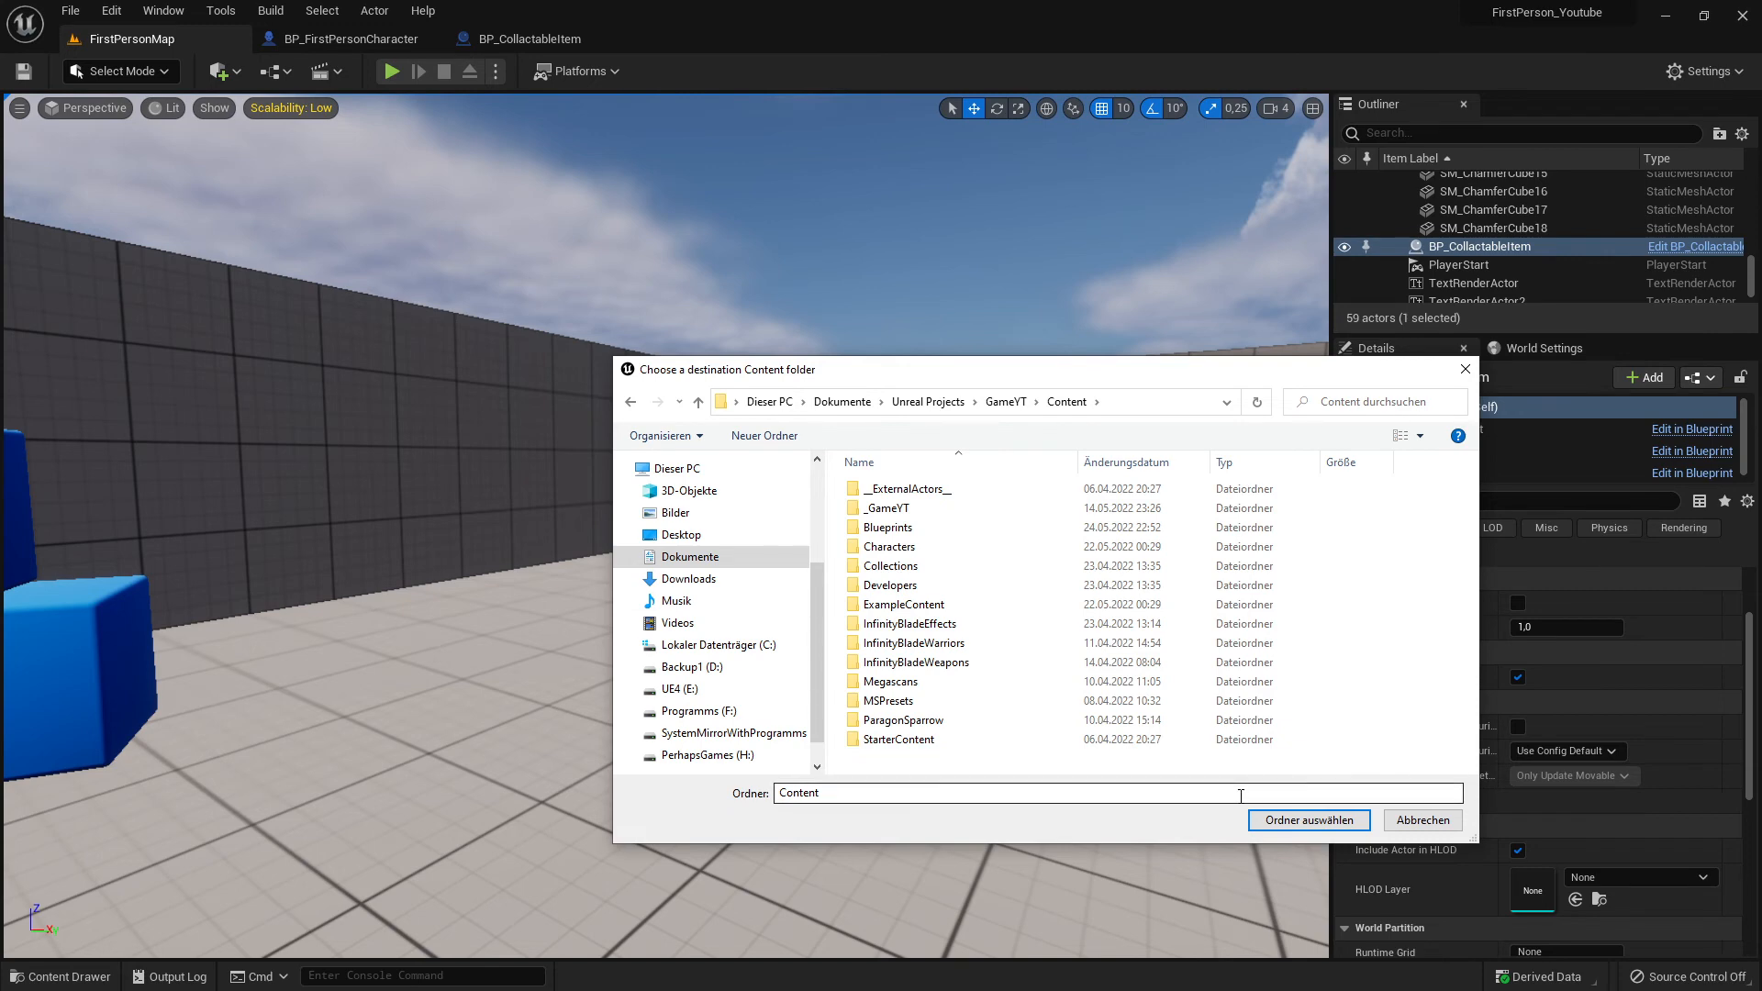
{"action": "left_click", "coordinate": [1310, 822]}
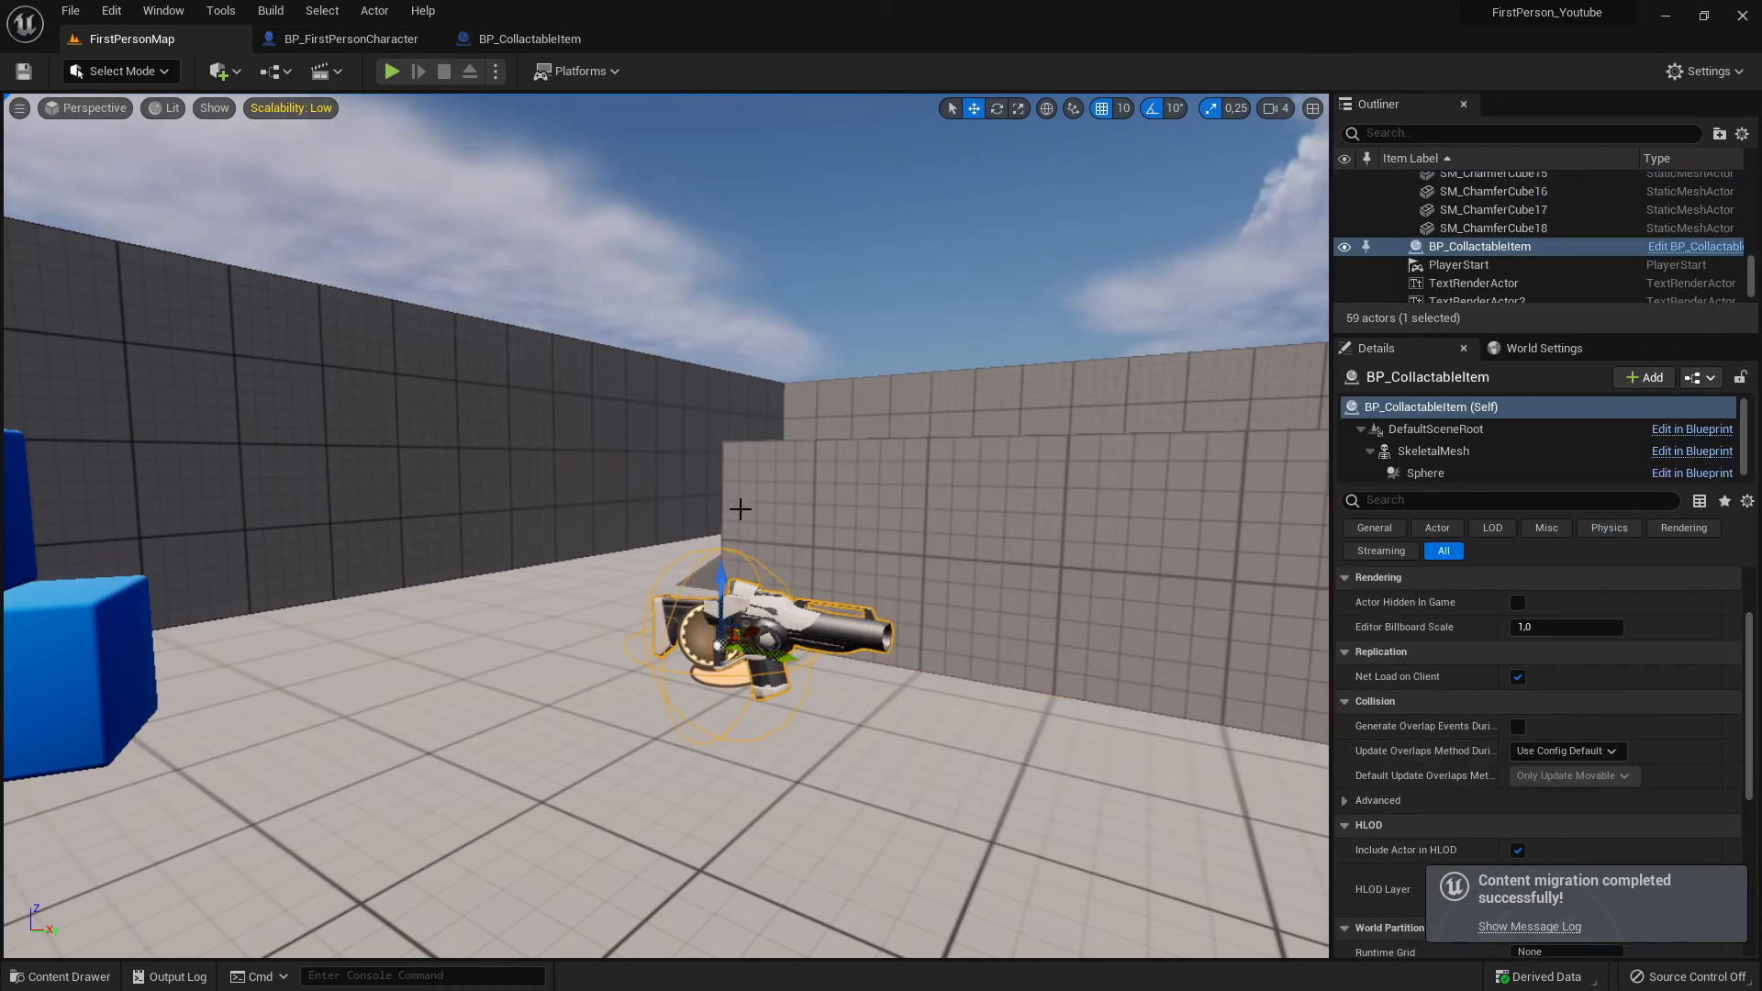
Look around the level at the rifle pickup, the stacked blue cubes, the yellow cube and the player start.
{"action": "key", "text": "w"}
{"action": "right_click_drag", "start_coordinate": [618, 582], "coordinate": [1018, 574]}
{"action": "right_click_drag", "start_coordinate": [554, 602], "coordinate": [275, 602]}
{"action": "key", "text": "d"}
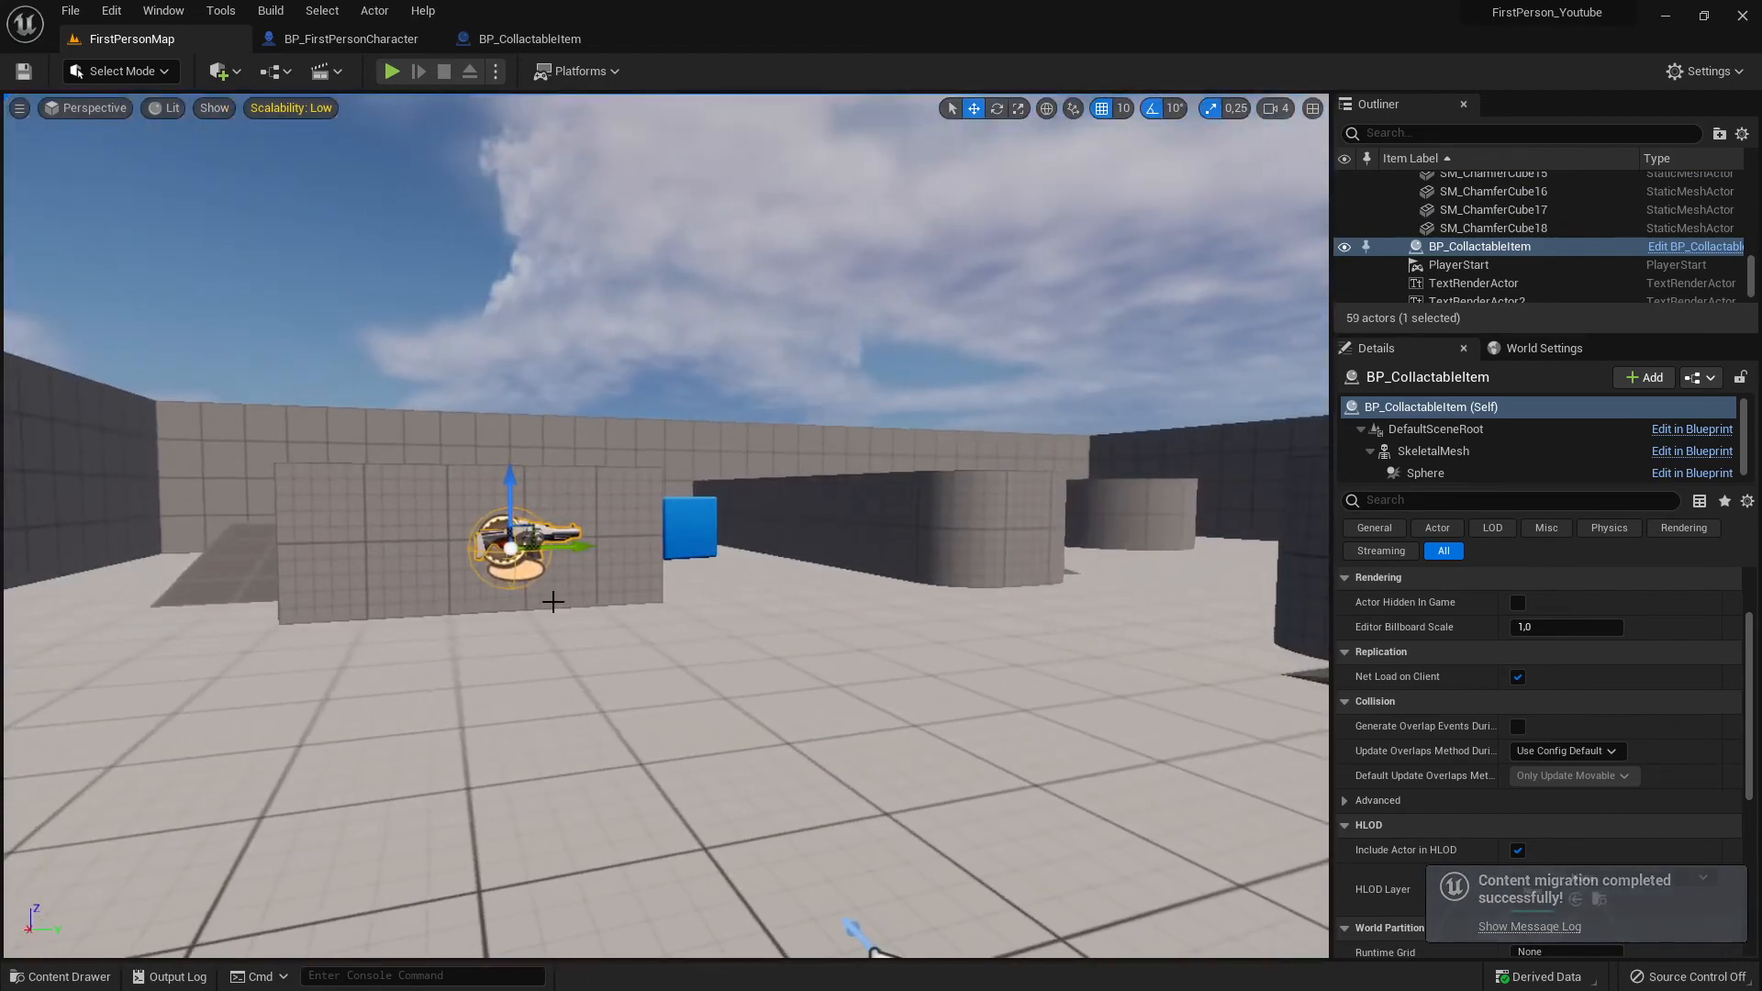
{"action": "key", "text": "w"}
{"action": "right_click_drag", "start_coordinate": [553, 602], "coordinate": [679, 638]}
{"action": "key", "text": "w"}
{"action": "key", "text": "a"}
{"action": "key", "text": "d"}
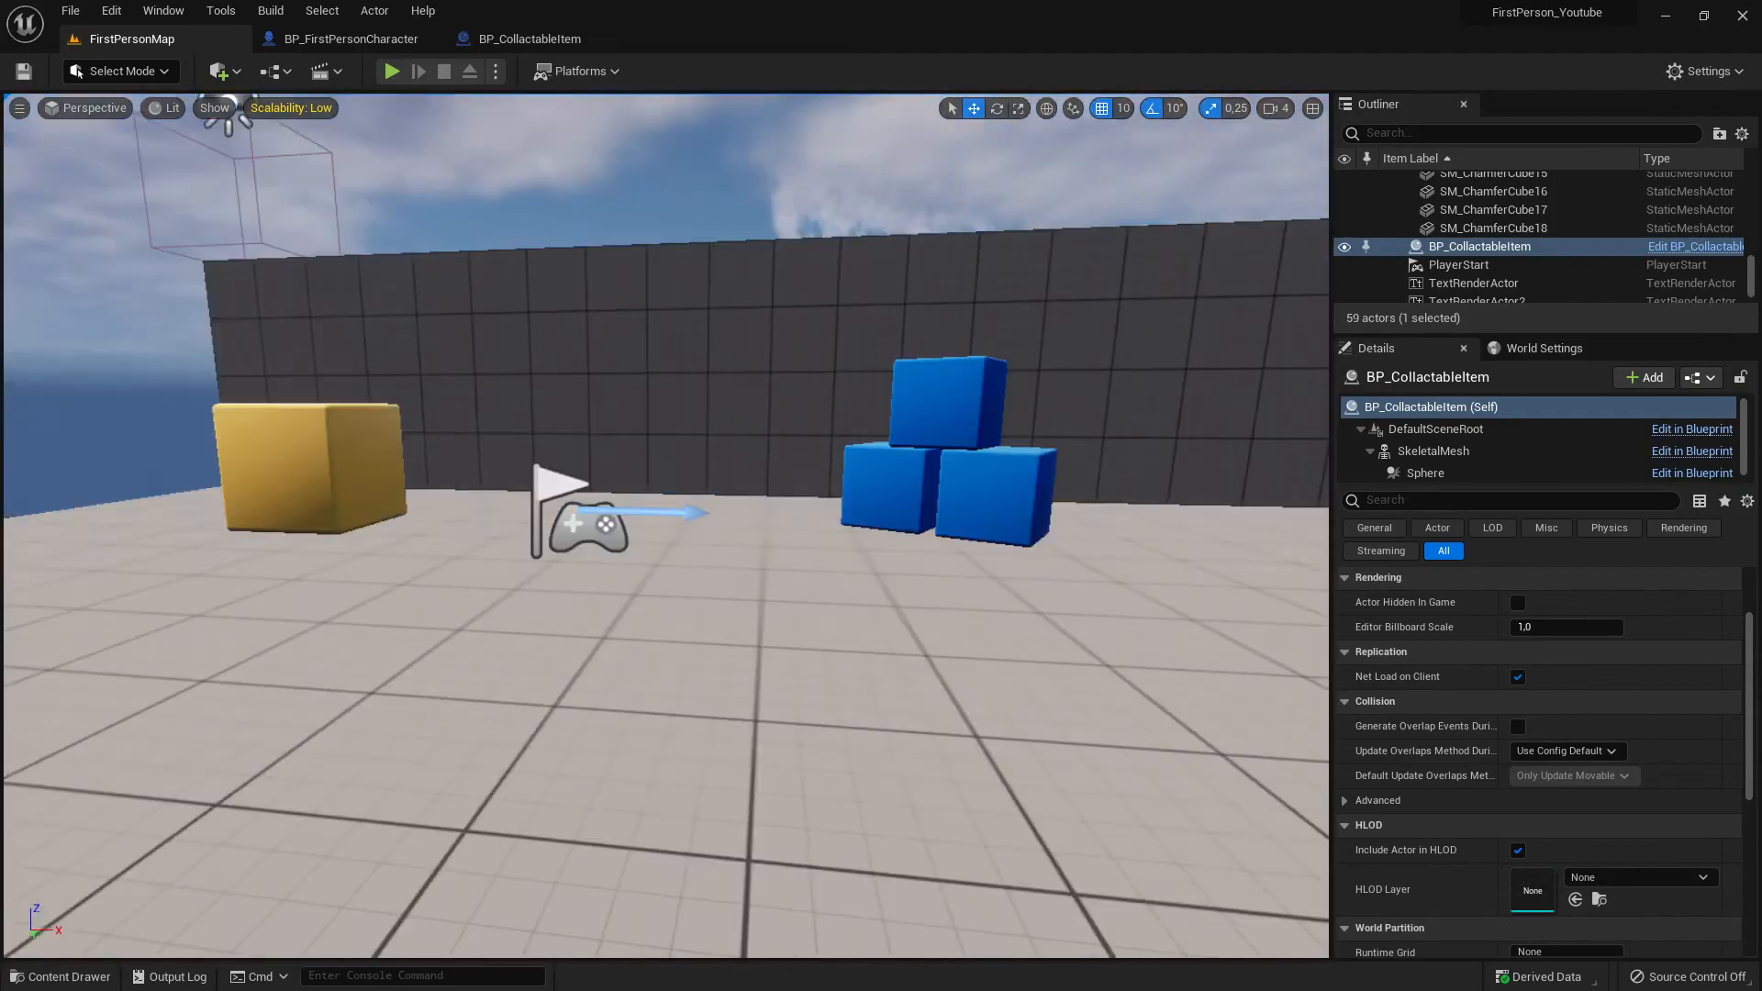
{"action": "right_click_drag", "start_coordinate": [755, 595], "coordinate": [756, 594]}
{"action": "key", "text": "w"}
{"action": "right_click_drag", "start_coordinate": [641, 552], "coordinate": [1138, 541]}
{"action": "key", "text": "w"}
{"action": "right_click_drag", "start_coordinate": [195, 578], "coordinate": [199, 575]}
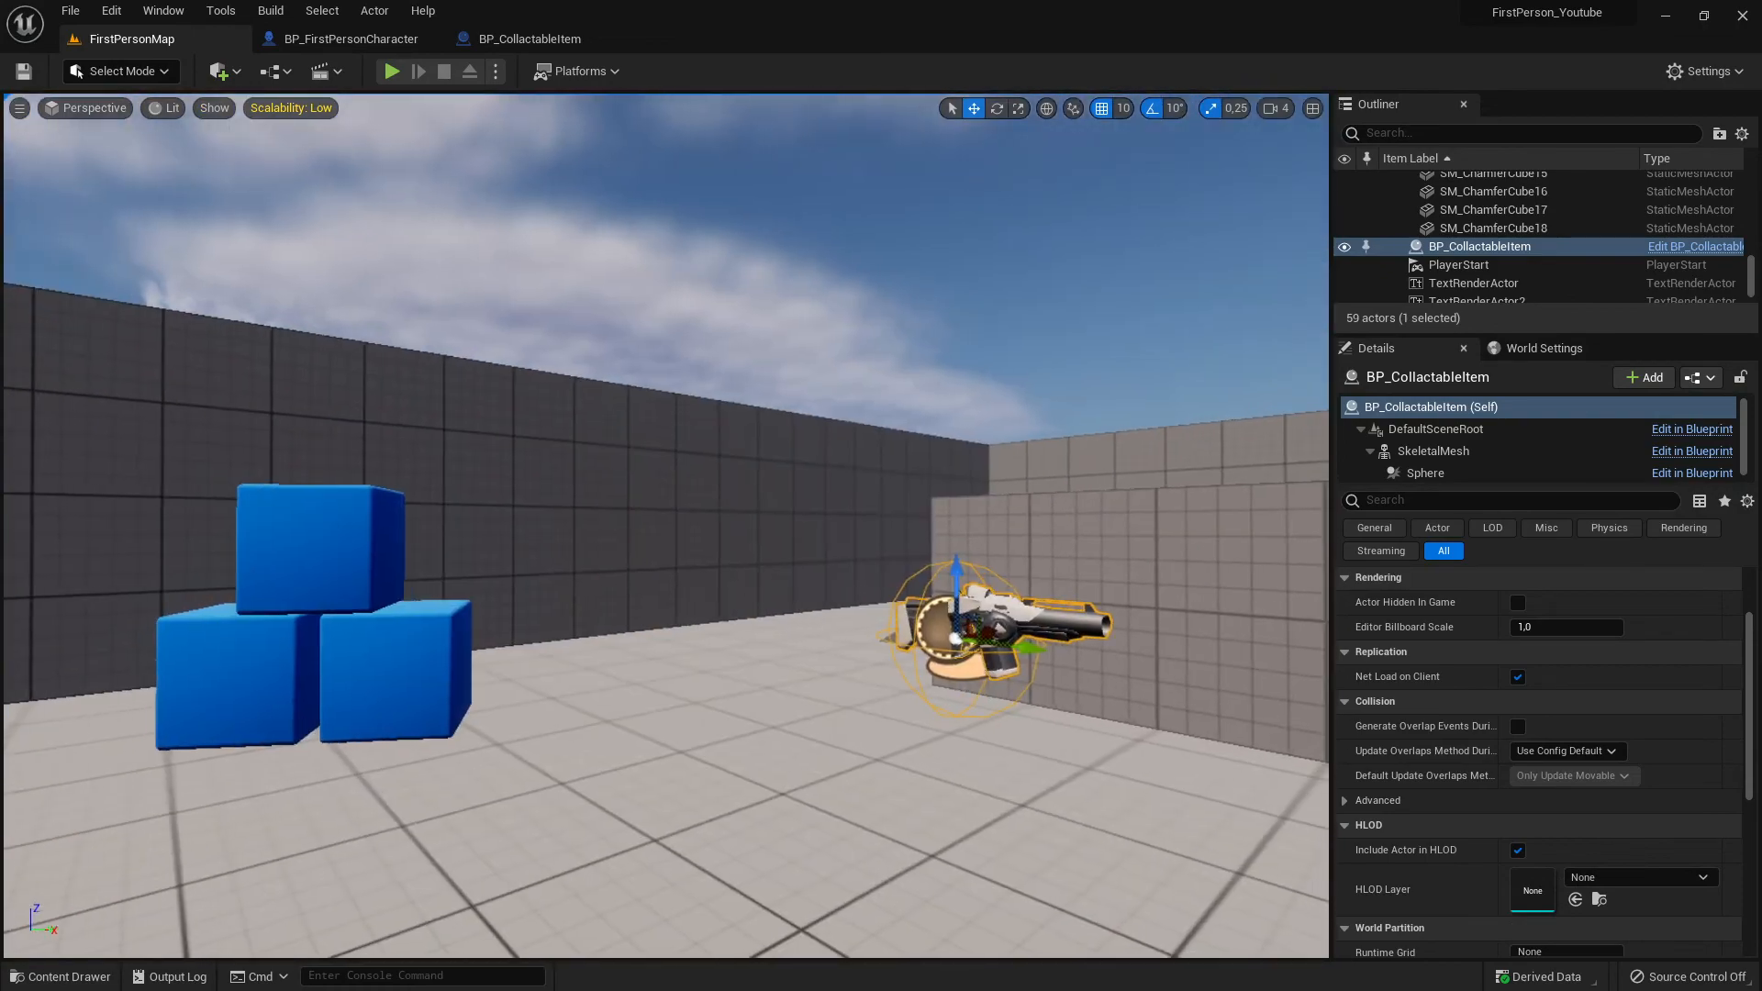
{"action": "right_click_drag", "start_coordinate": [666, 526], "coordinate": [761, 483]}
{"action": "key", "text": "a"}
{"action": "key", "text": "w"}
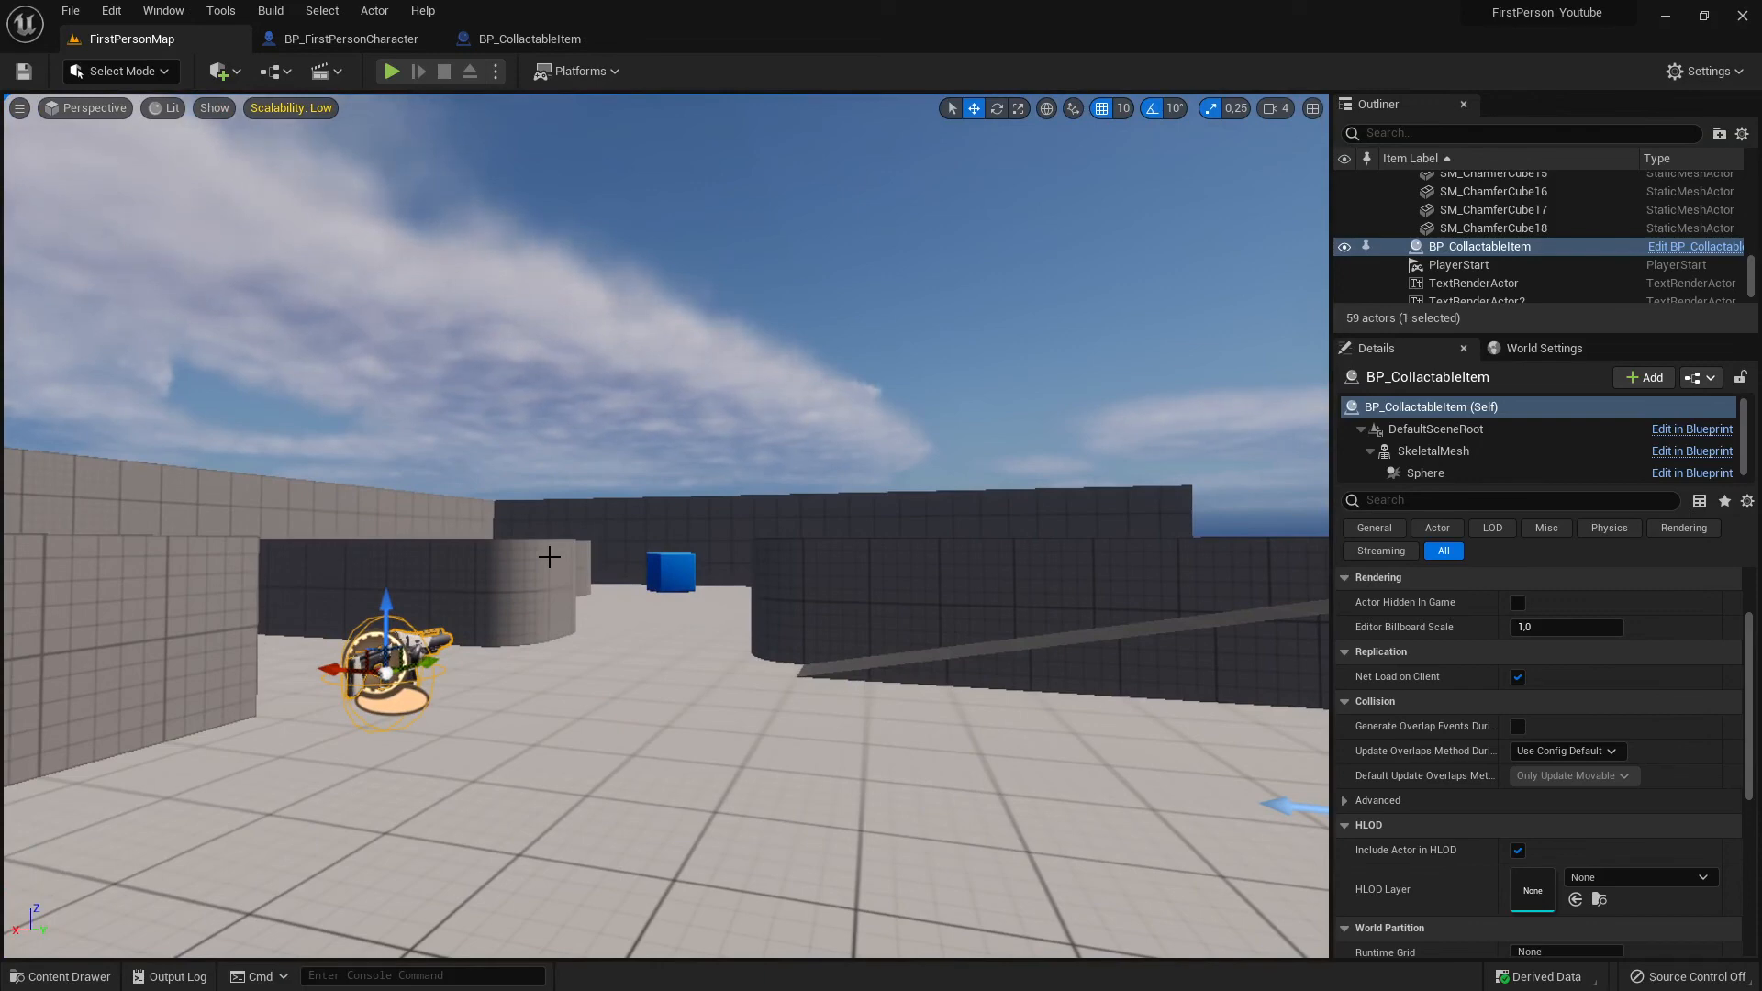
Look over the input sections in the BP_FirstPersonCharacter event graph and return to FirstPersonMap.
{"action": "left_click", "coordinate": [490, 41]}
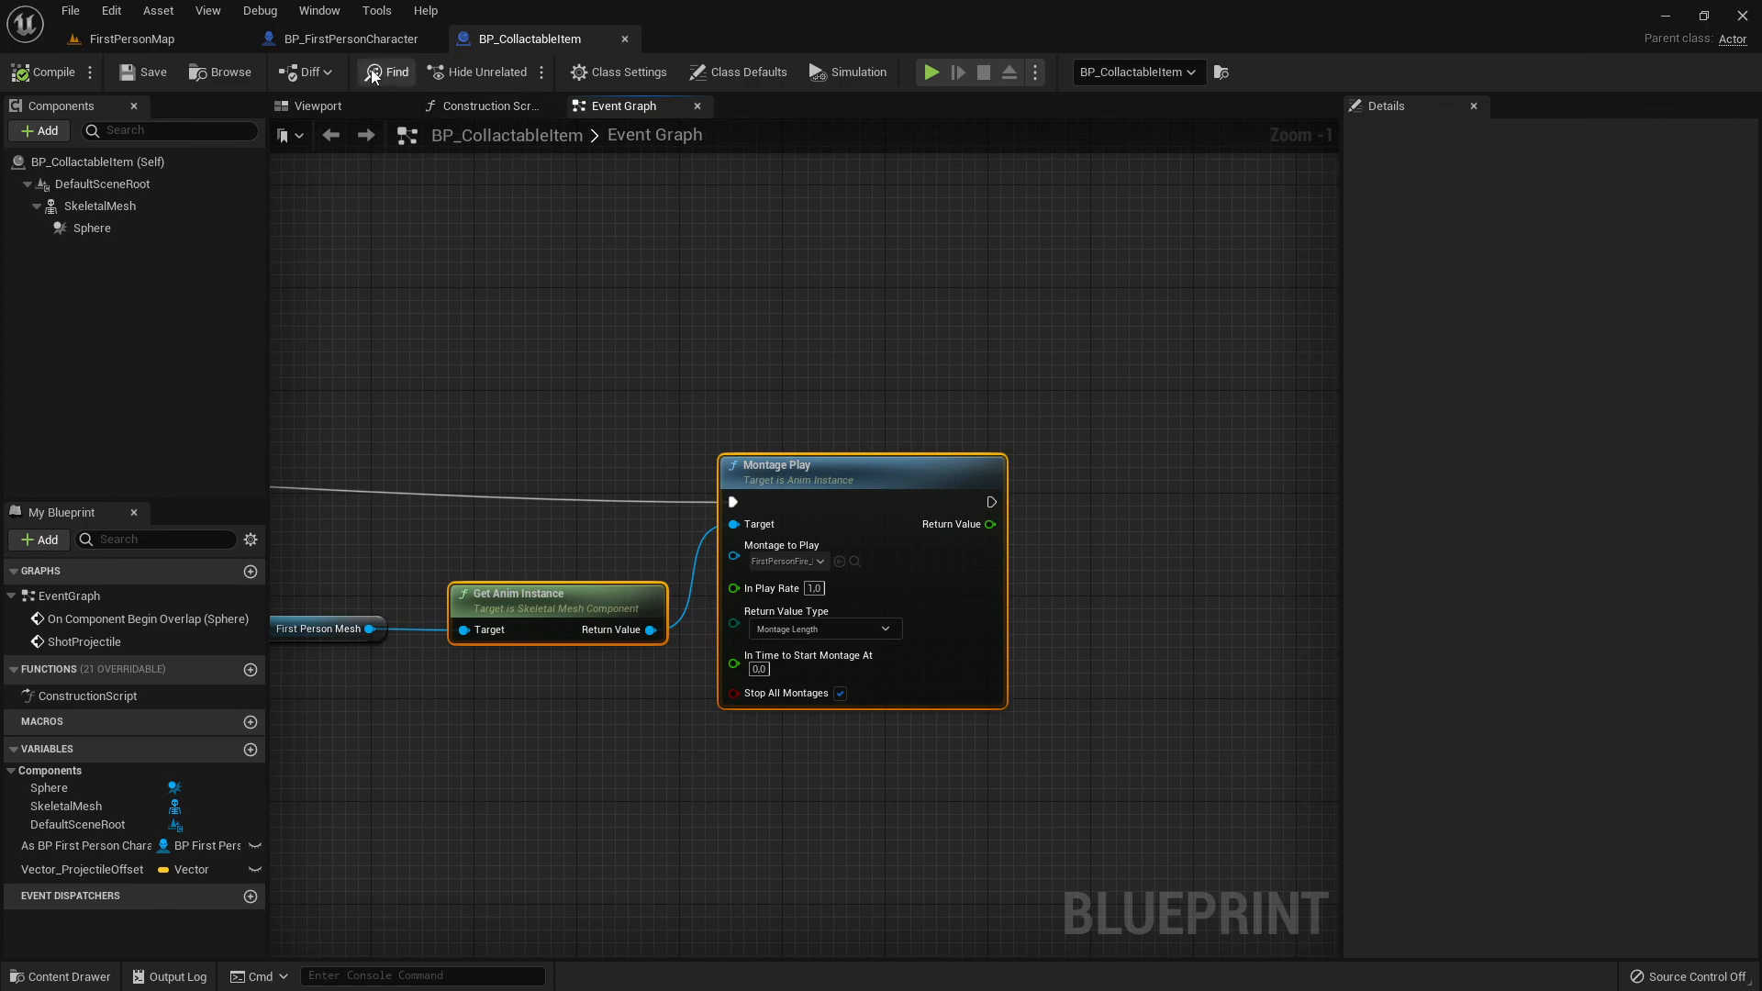
{"action": "left_click", "coordinate": [351, 38]}
{"action": "left_click", "coordinate": [1115, 404]}
{"action": "scroll", "coordinate": [948, 453], "scroll_direction": "down", "scroll_amount": 3}
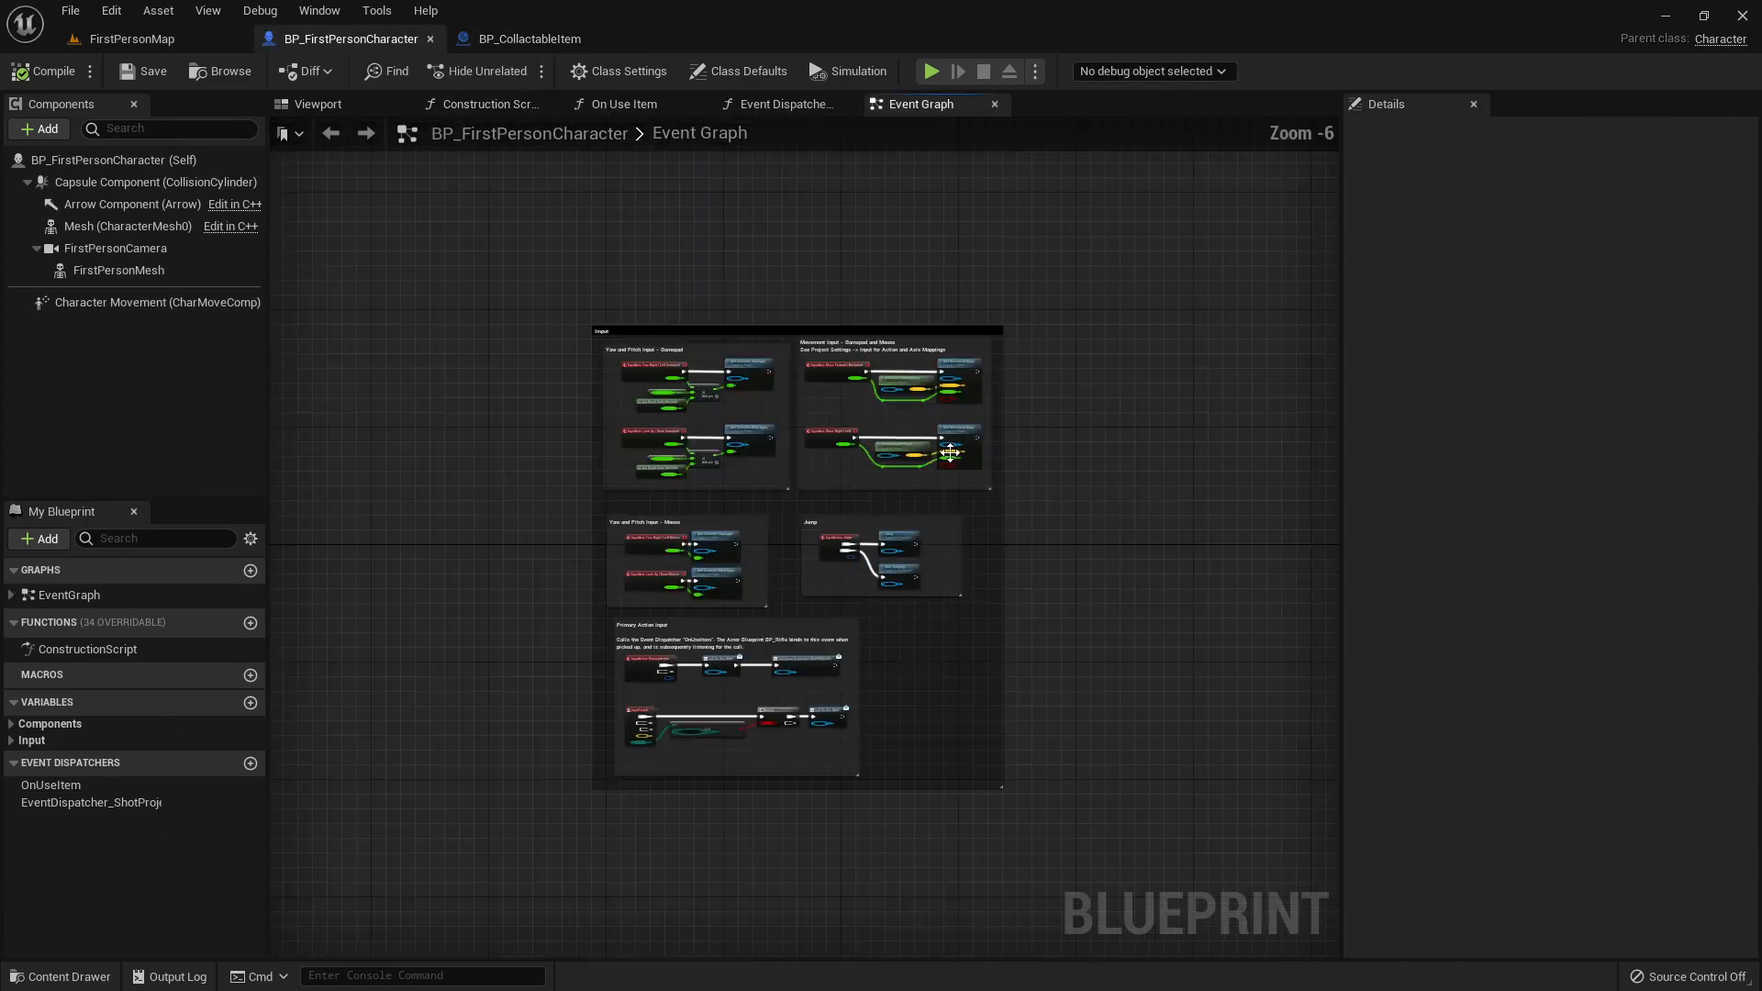
{"action": "right_click_drag", "start_coordinate": [736, 495], "coordinate": [747, 548]}
{"action": "scroll", "coordinate": [1042, 668], "scroll_direction": "up", "scroll_amount": 4}
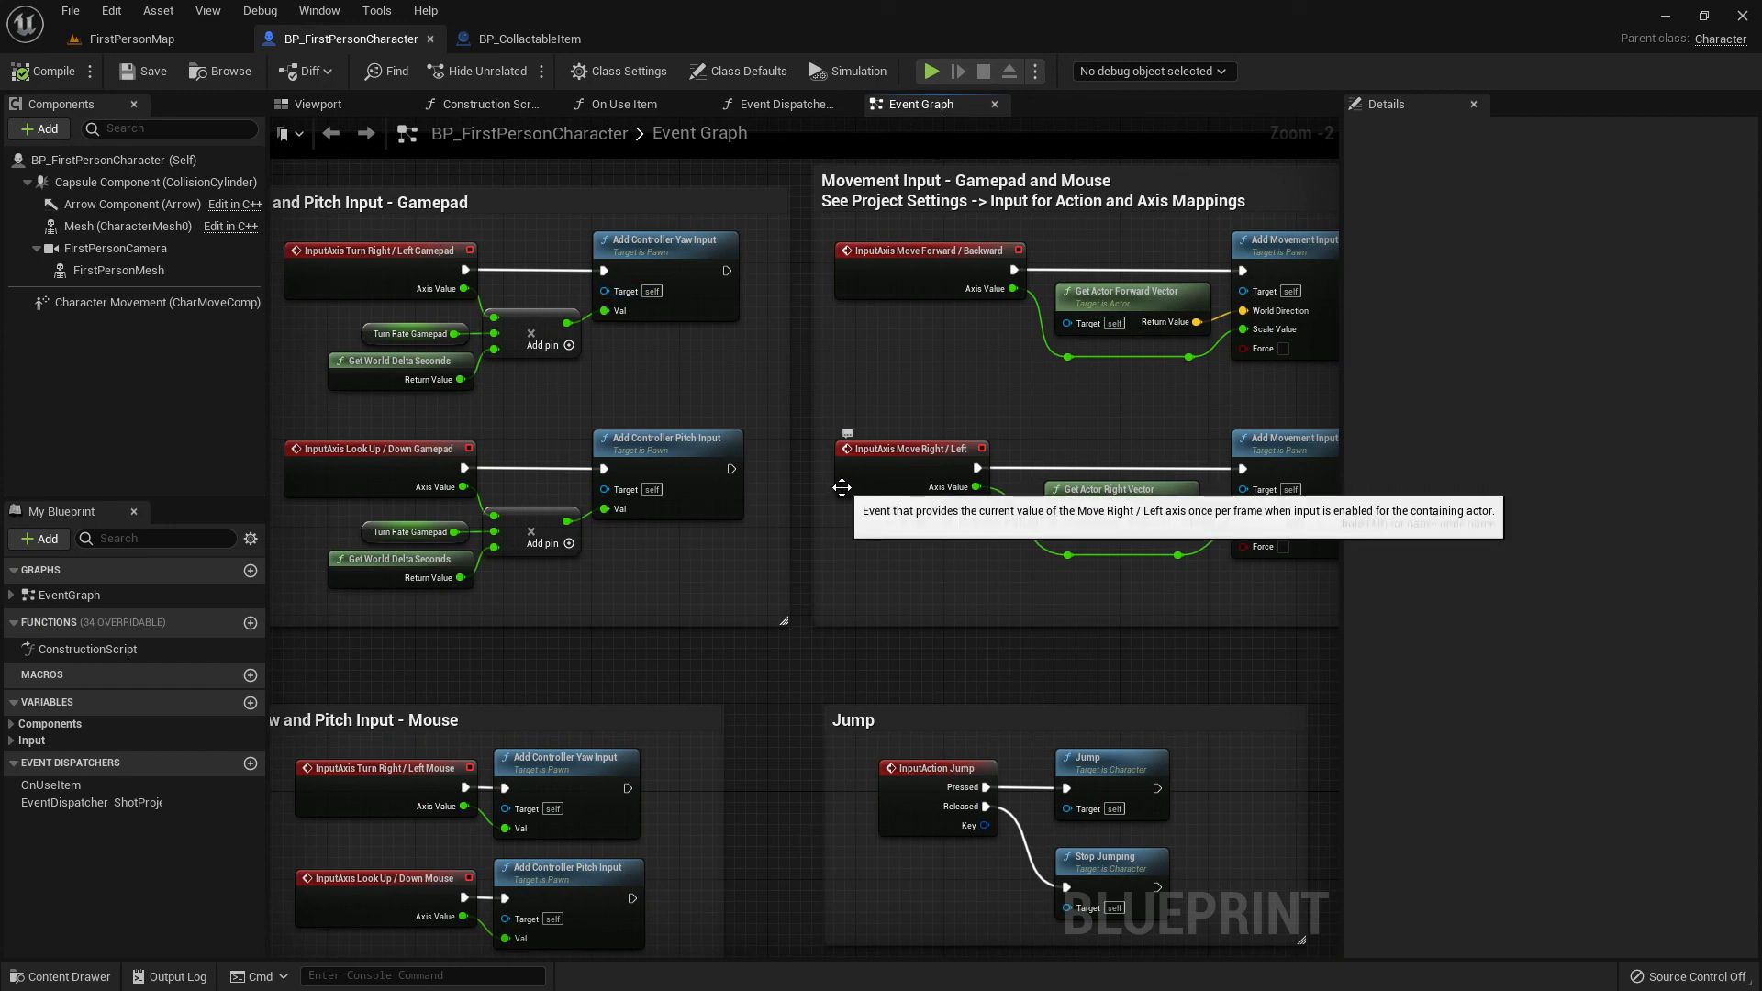
{"action": "left_click", "coordinate": [173, 31]}
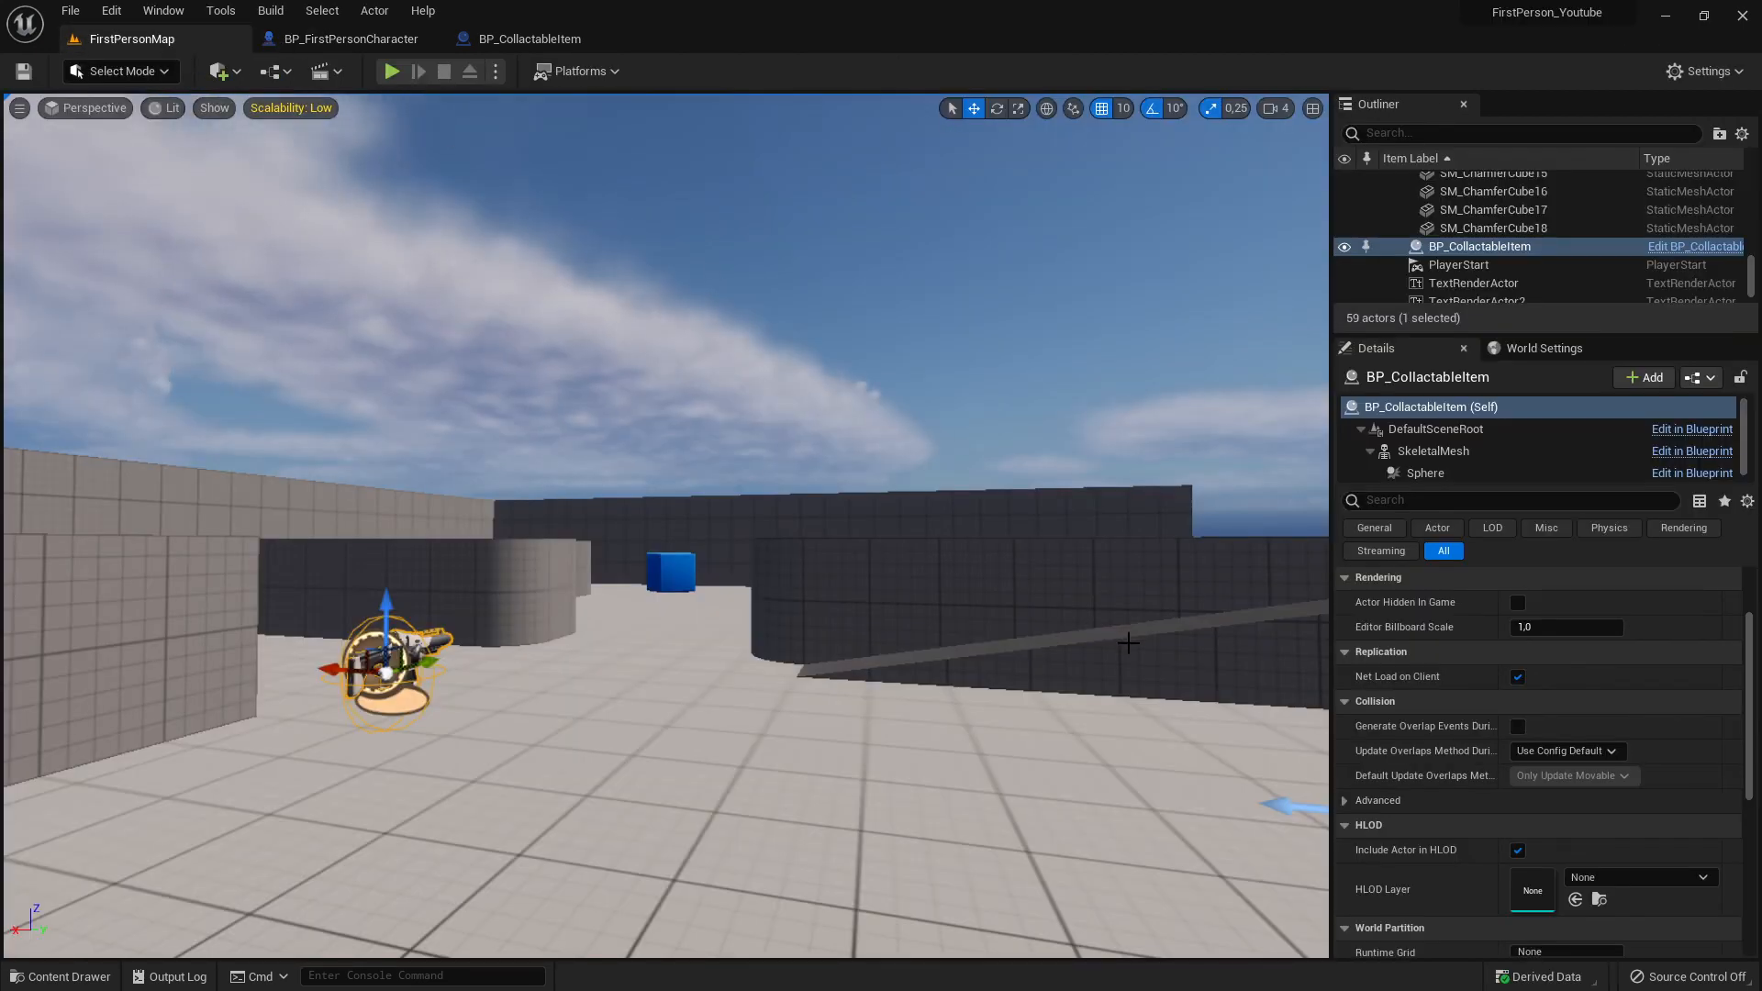